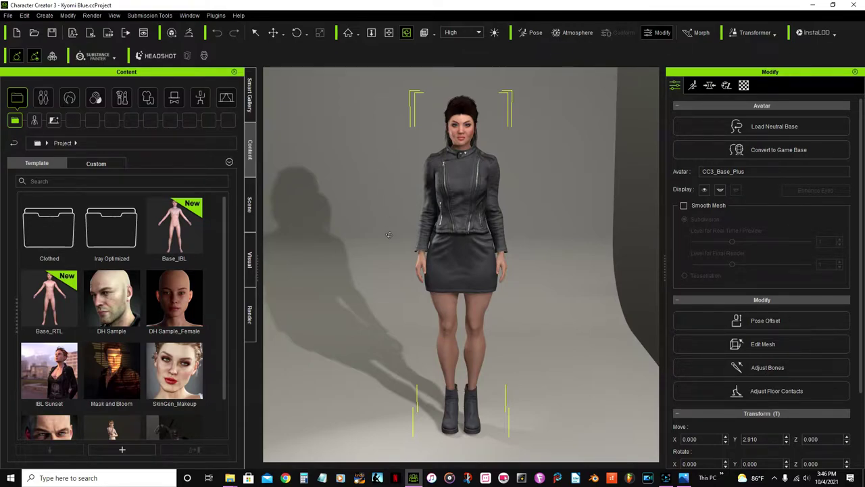
Orbit and pan around the Kyomi Blue character to inspect her from several sides.
right_click_drag(389, 235, 478, 262)
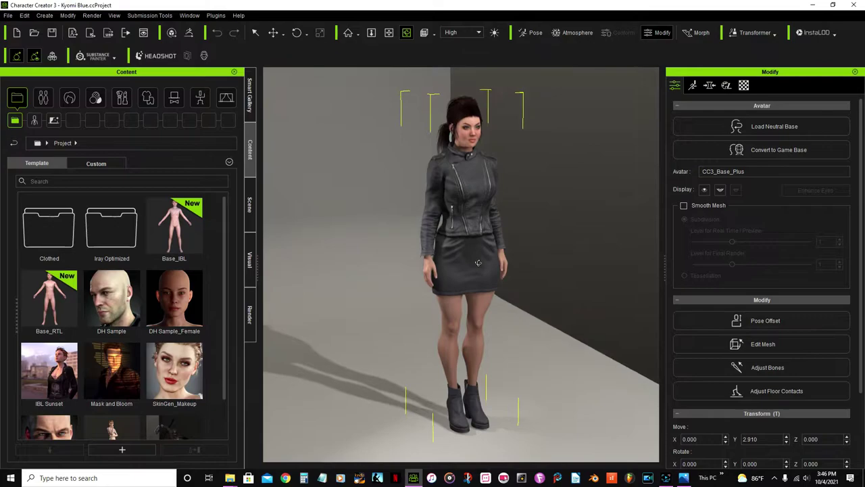
right_click_drag(466, 143, 402, 192)
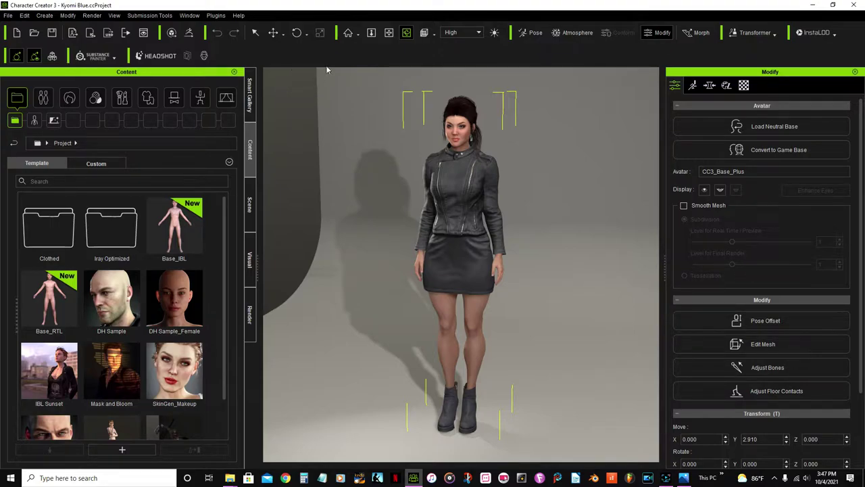
right_click_drag(395, 190, 478, 210)
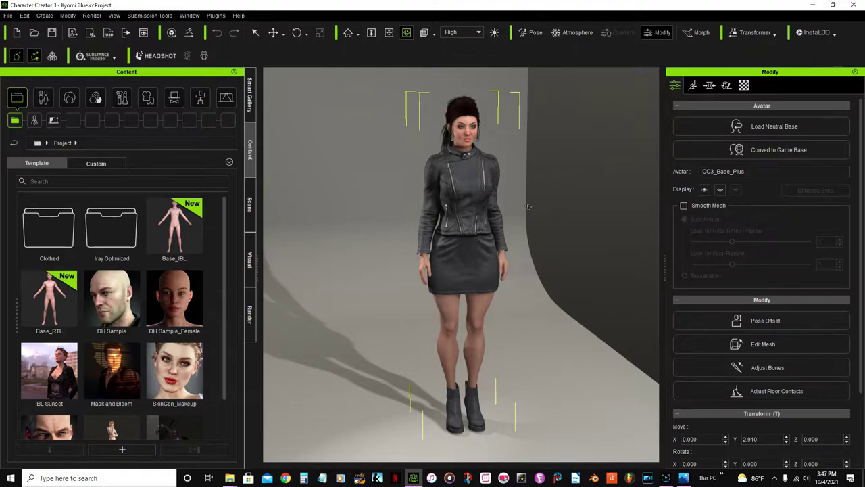
right_click_drag(497, 221, 450, 223)
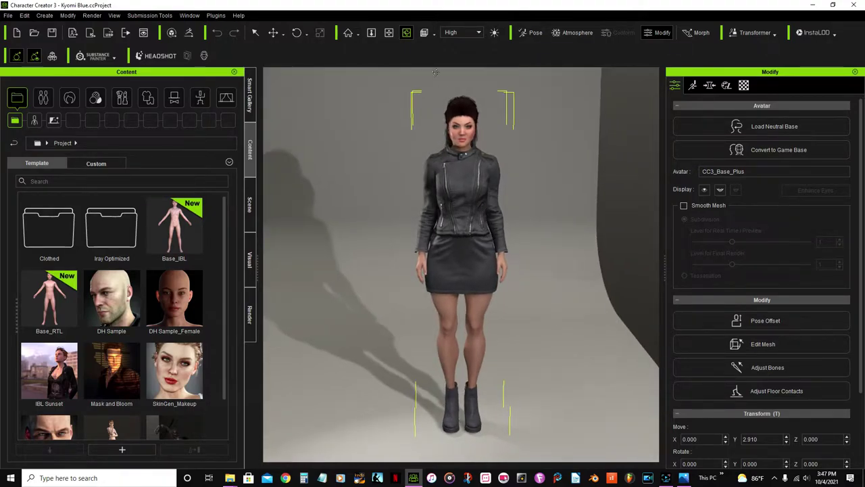
left_click(389, 34)
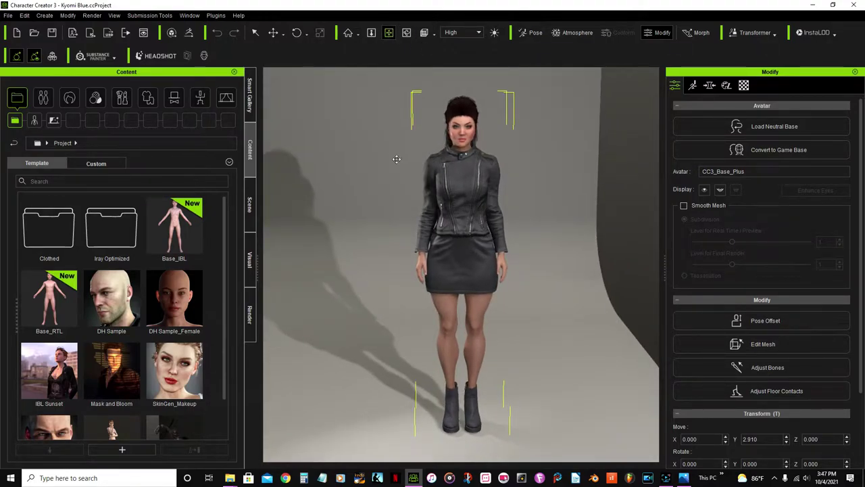
middle_click_drag(401, 192, 403, 226)
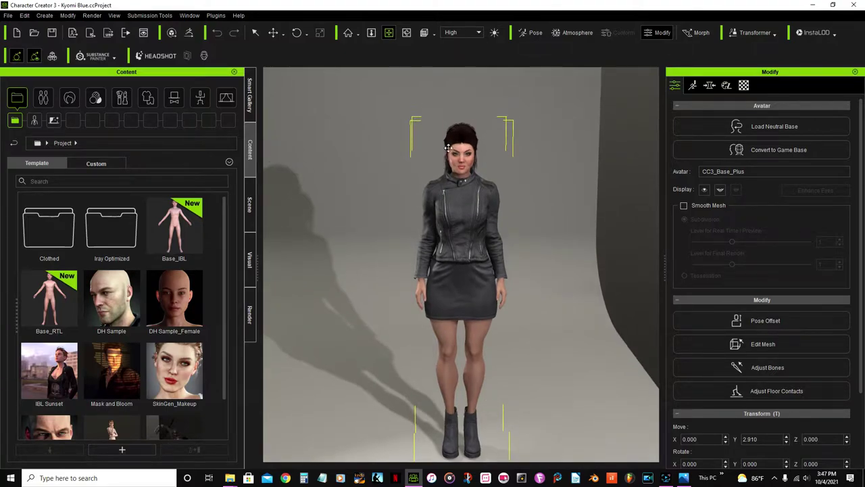
middle_click_drag(396, 165, 390, 133)
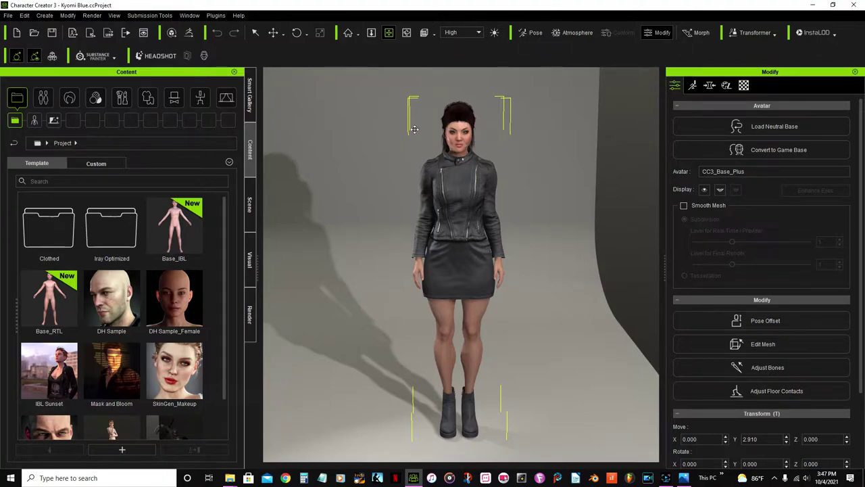
Zoom in on the face and select the RomanticTail hair.
left_click(256, 35)
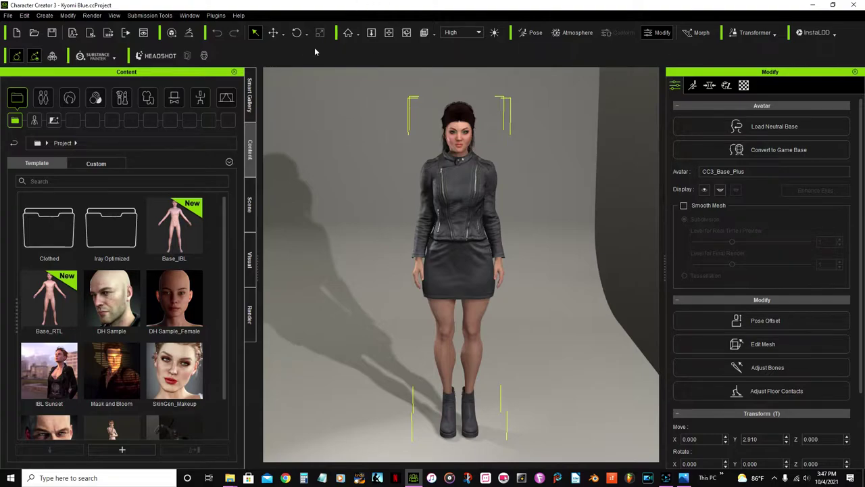
left_click(389, 32)
left_click_drag(396, 140, 405, 212)
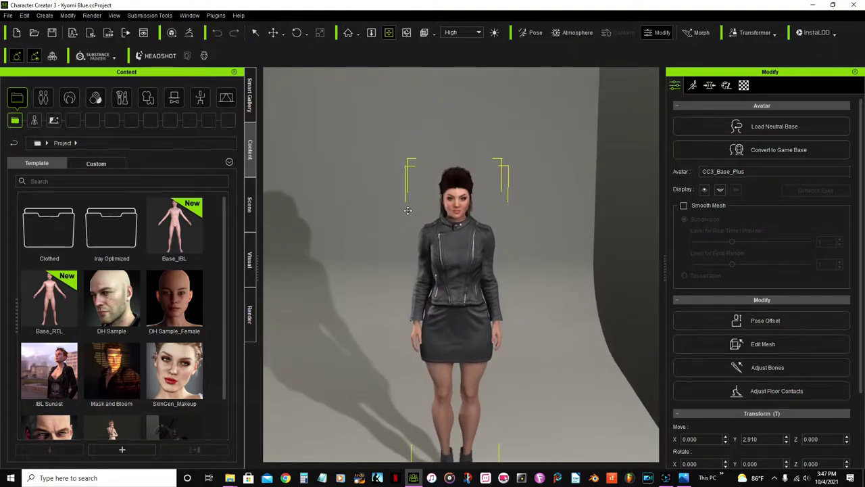
scroll(412, 190, "up", 4)
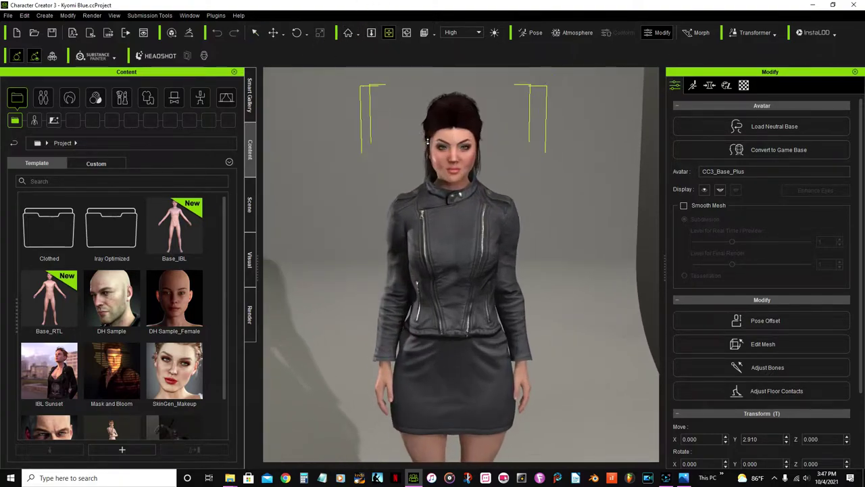
left_click_drag(396, 139, 396, 177)
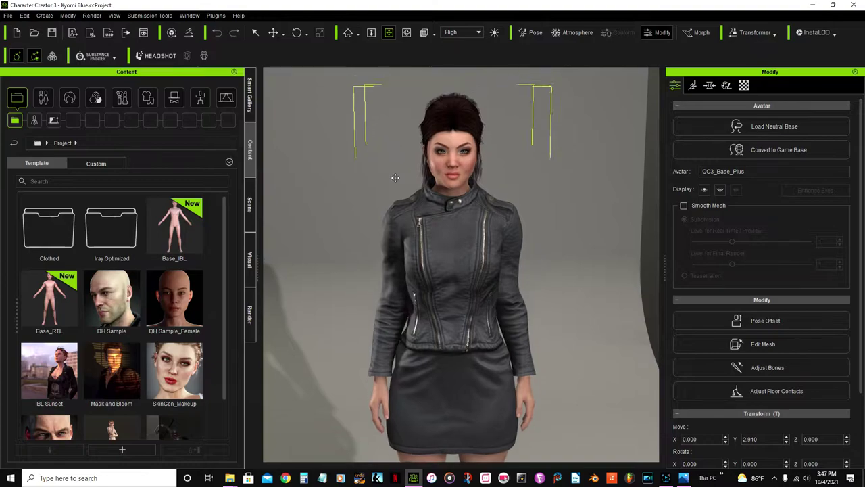
scroll(406, 173, "up", 2)
scroll(409, 172, "up", 2)
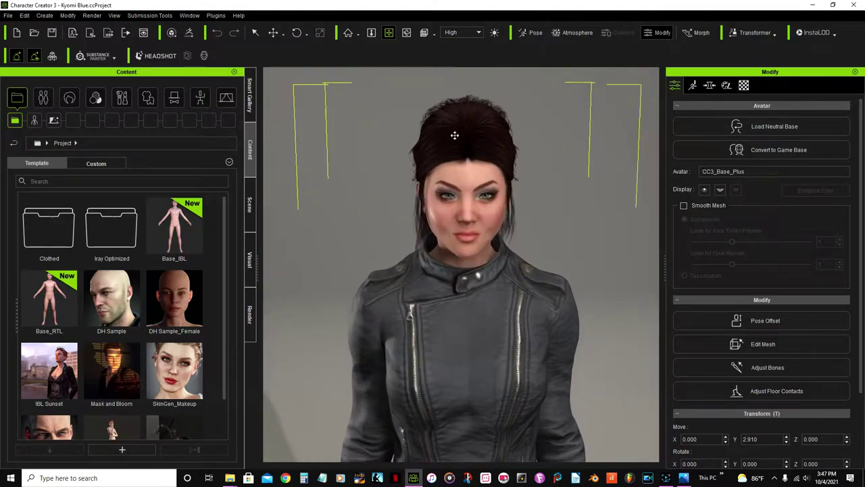
left_click(254, 31)
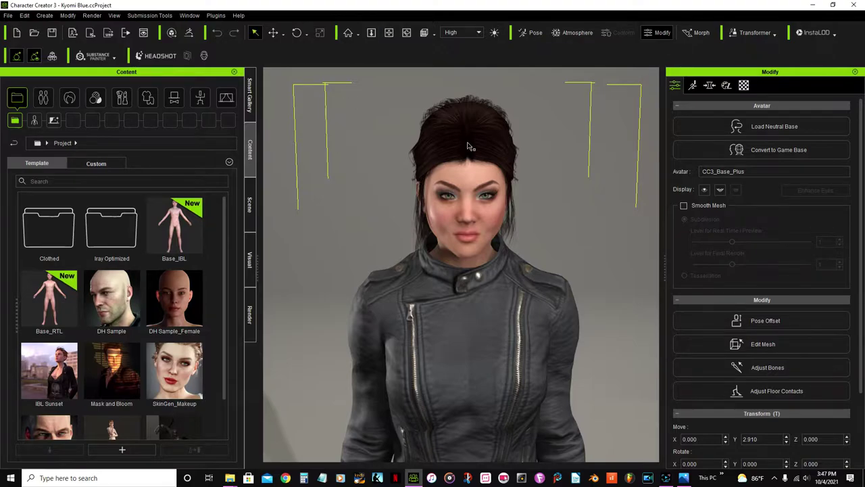
mouse_move(464, 108)
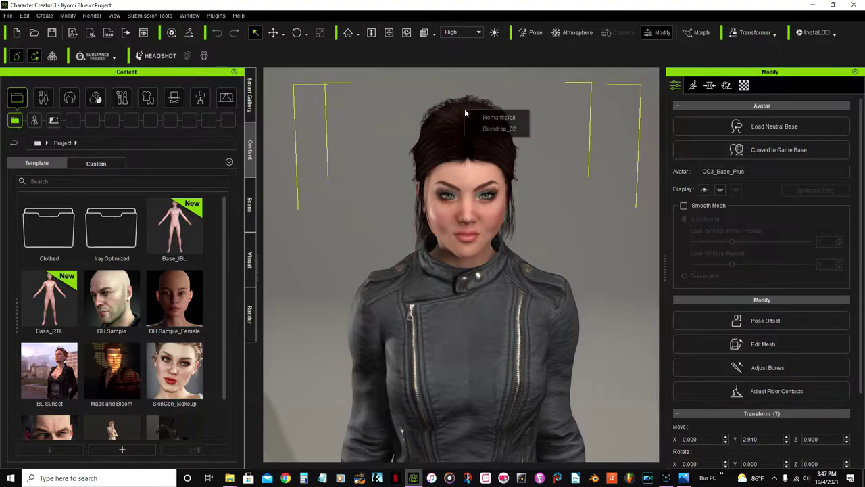
left_click(498, 118)
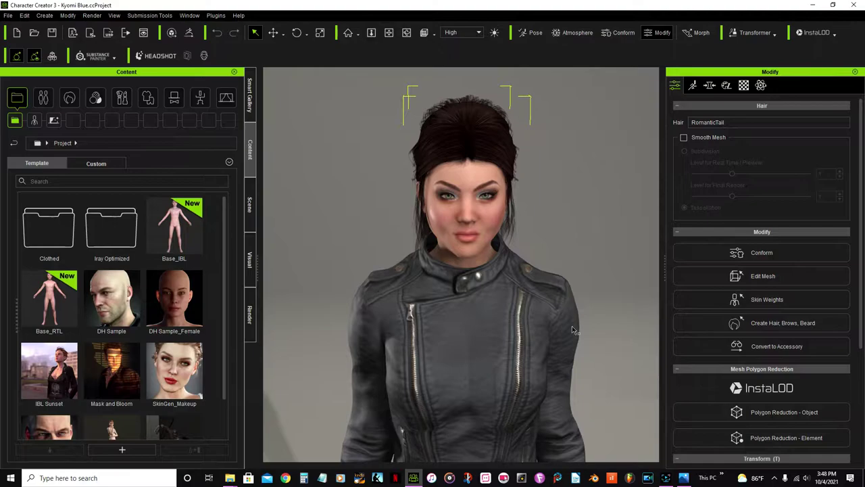
Browse the hair library to the Hair > _Legacy > CC > SWAM folder.
left_click(69, 99)
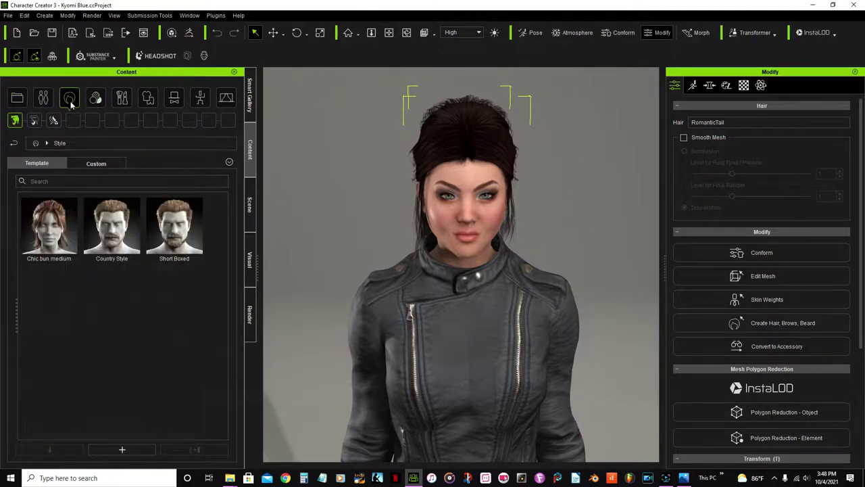
left_click(34, 119)
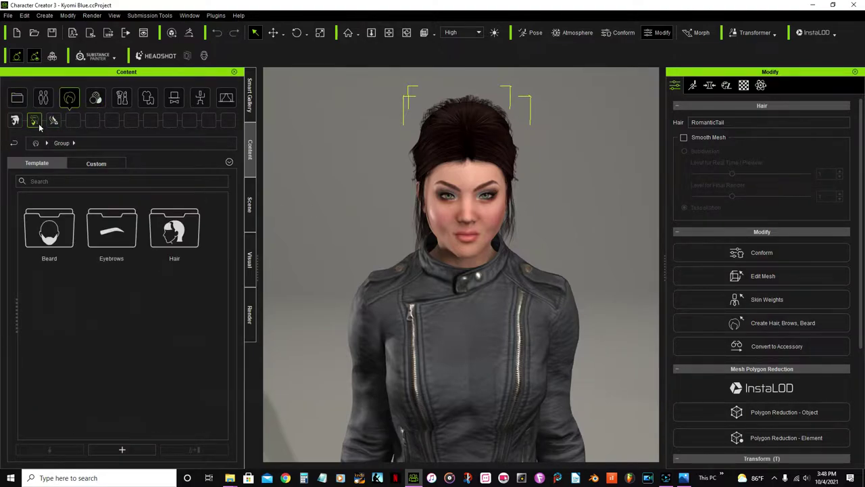
double_click(174, 229)
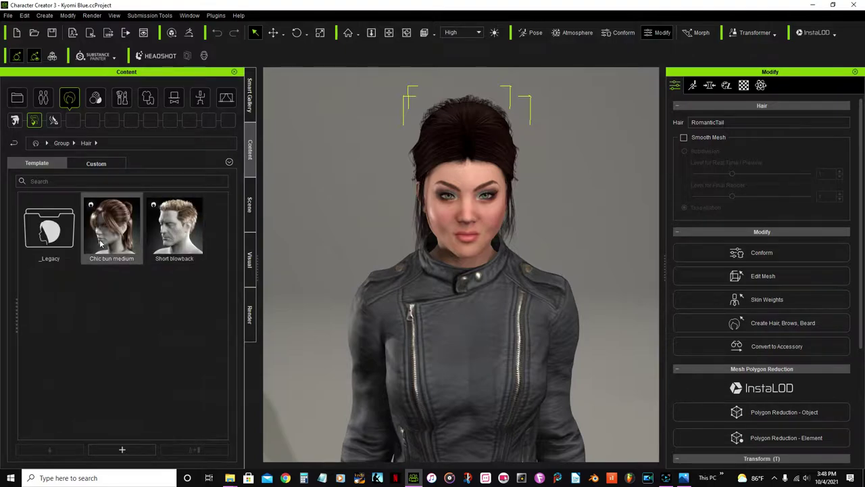
double_click(48, 230)
double_click(52, 233)
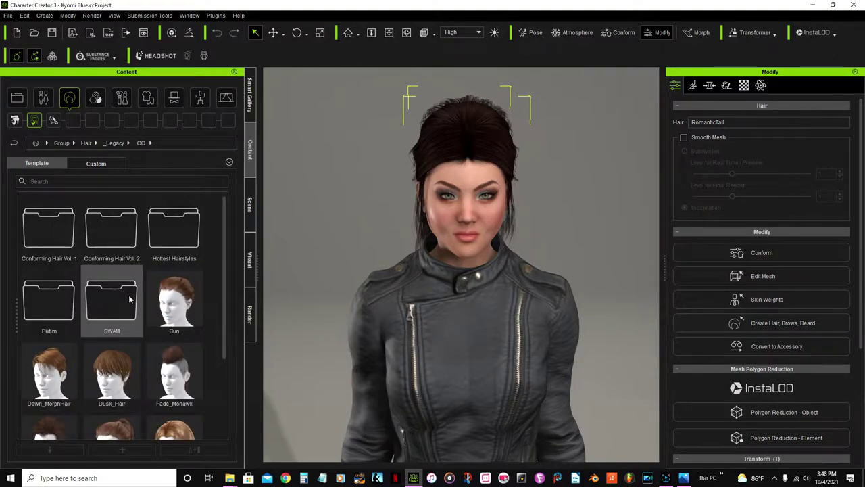
double_click(112, 301)
Apply Laval Hair and view it from a three-quarter side angle.
left_click_drag(223, 254, 226, 347)
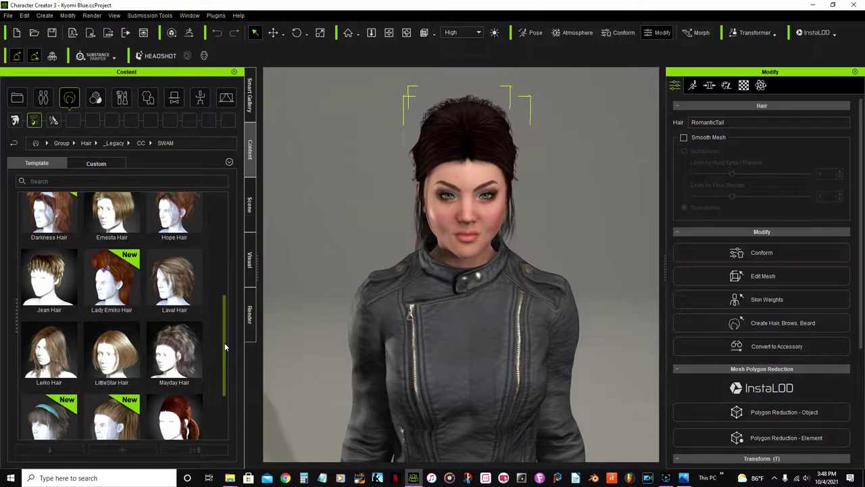
double_click(173, 282)
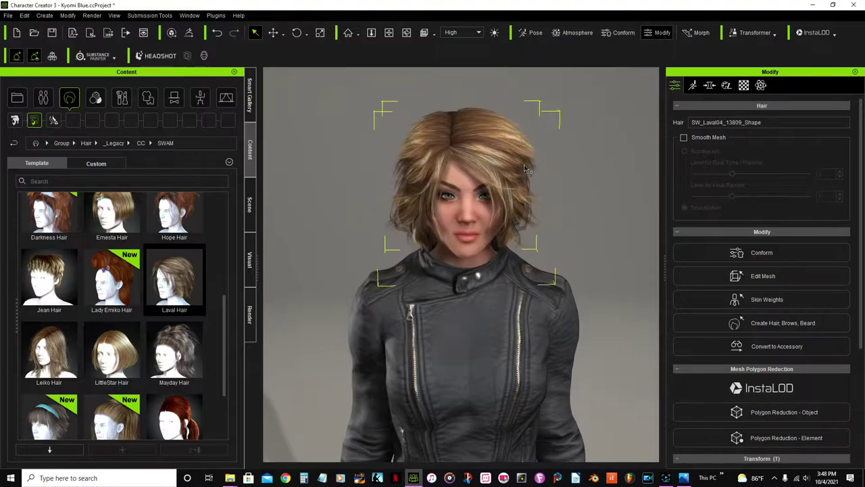
scroll(487, 157, "up", 2)
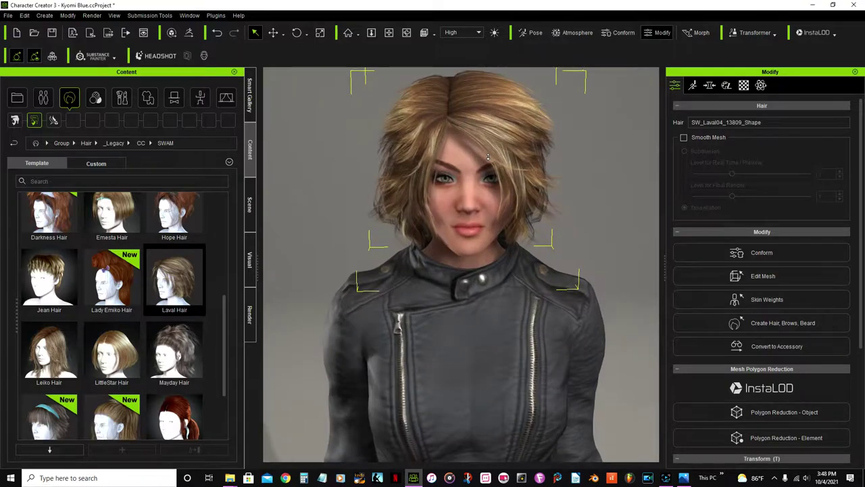
left_click(406, 32)
left_click_drag(529, 215, 507, 92)
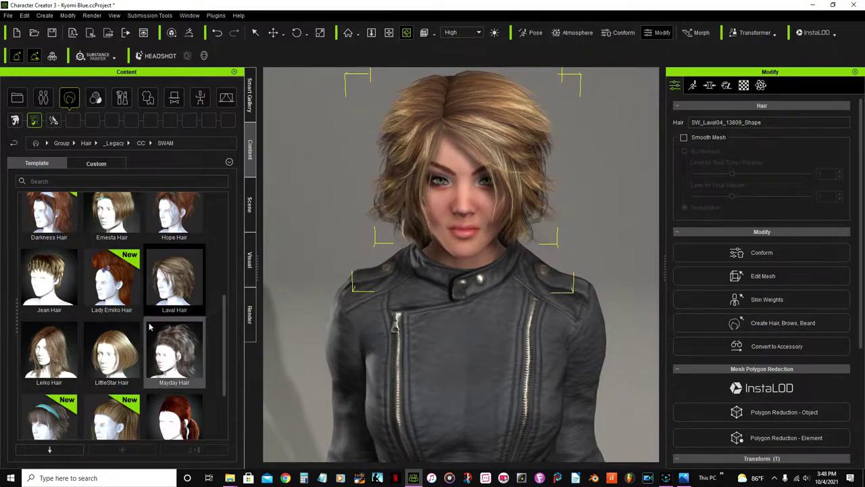
scroll(52, 271, "up", 5)
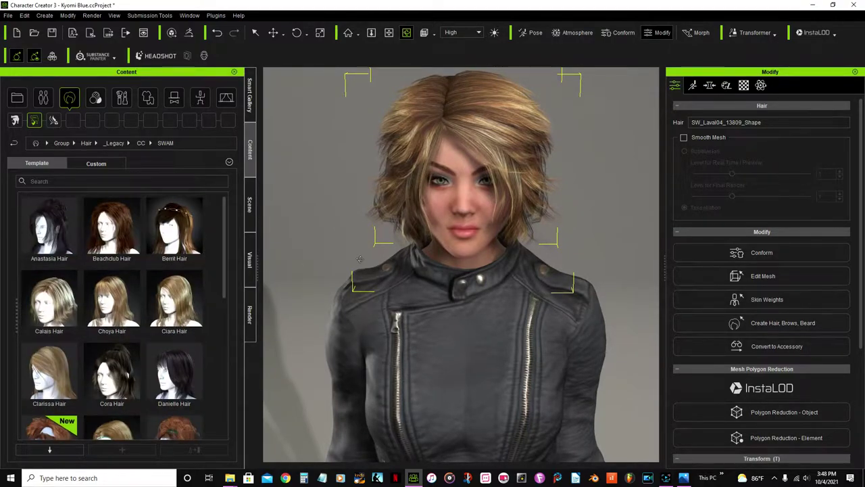
left_click_drag(383, 231, 397, 199)
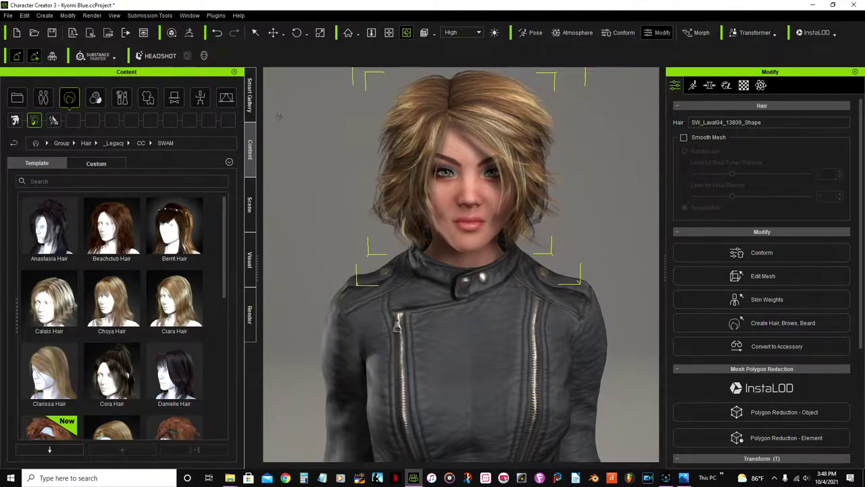
Apply Laval Hair_04 from MaterialPlus > Swam and show the hair's material settings.
left_click(227, 100)
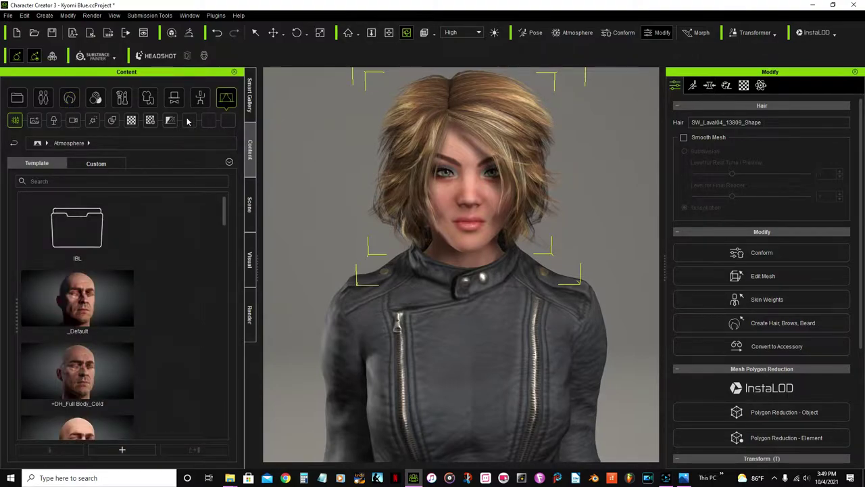
left_click(150, 121)
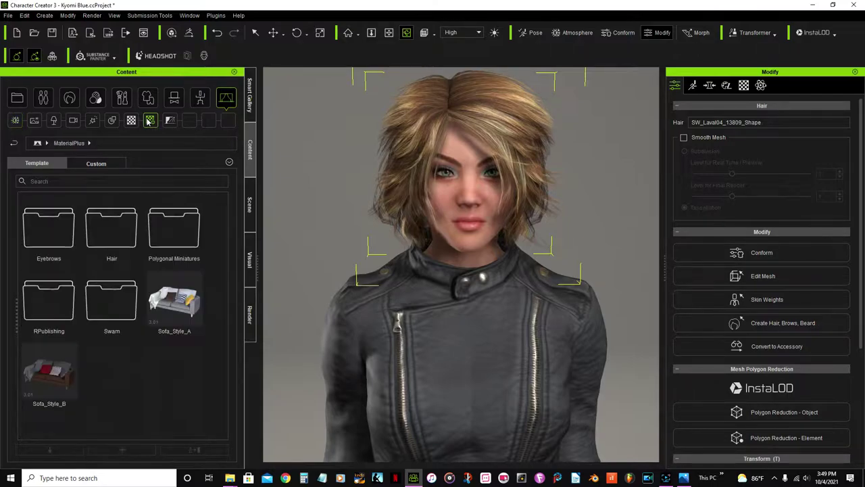
double_click(118, 318)
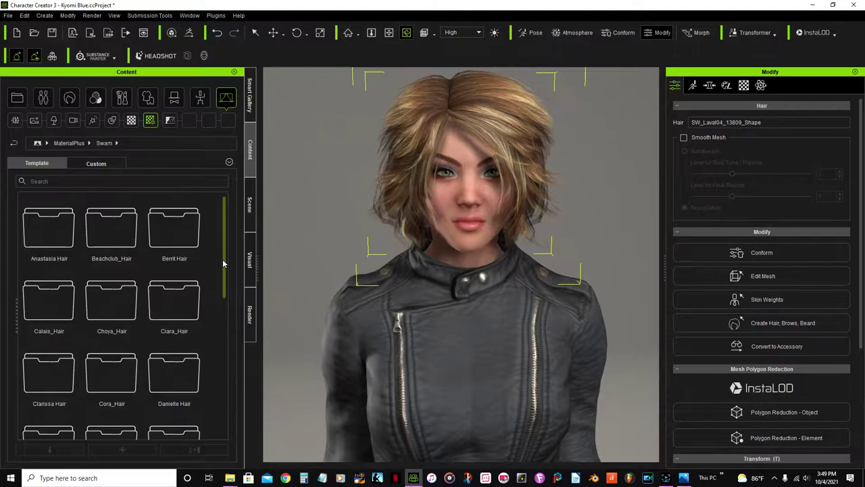
left_click_drag(225, 265, 228, 344)
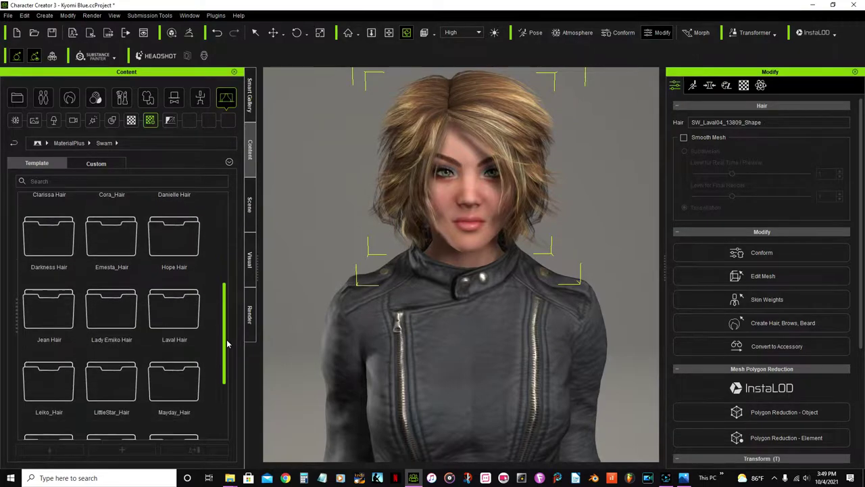
double_click(174, 310)
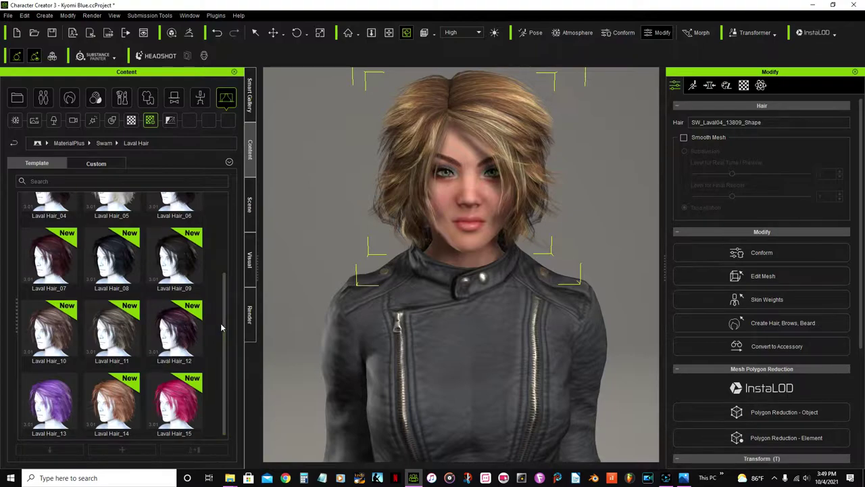
left_click_drag(224, 319, 234, 338)
left_click_drag(223, 313, 238, 235)
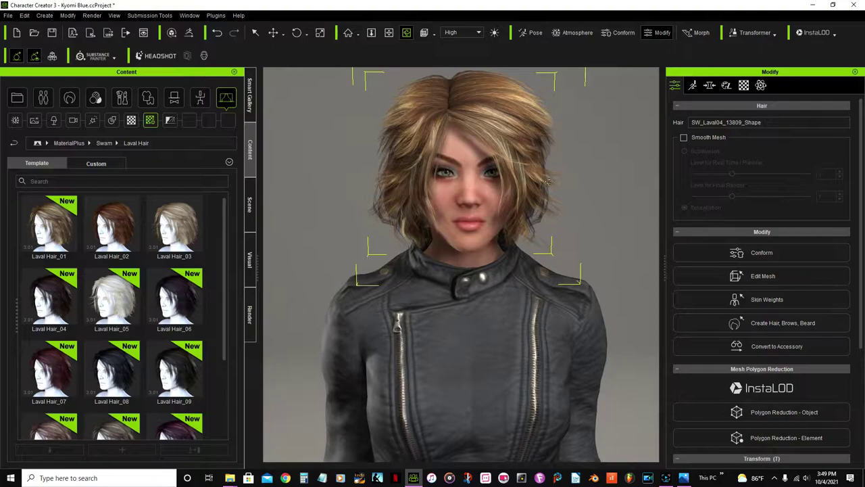
left_click(745, 87)
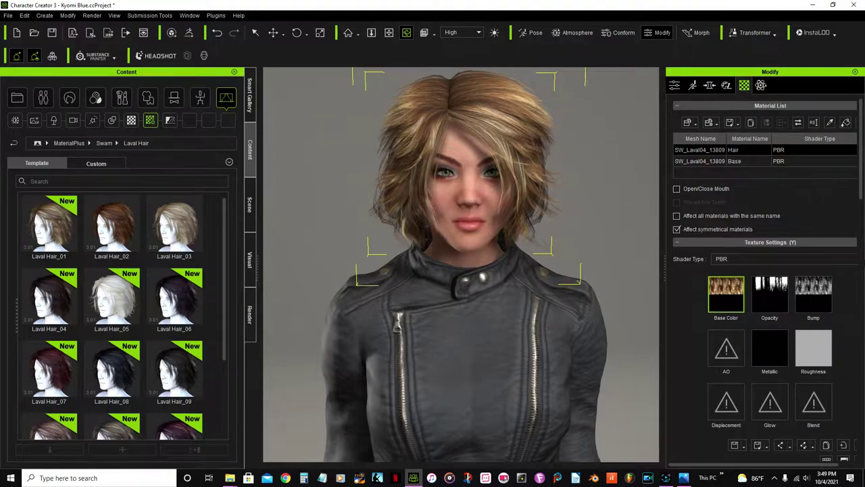
Adjust the Hair material's base colour to Hue -100, Saturation 40 and Brightness -7.
scroll(755, 129, "down", 1)
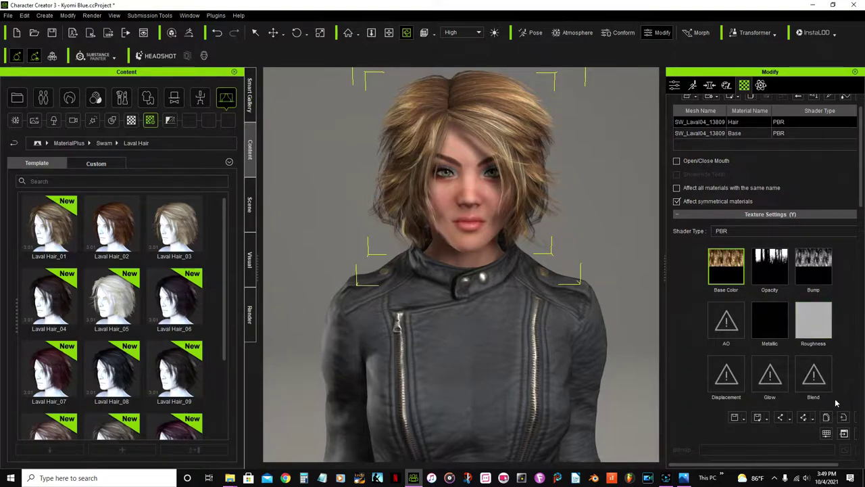
left_click(827, 433)
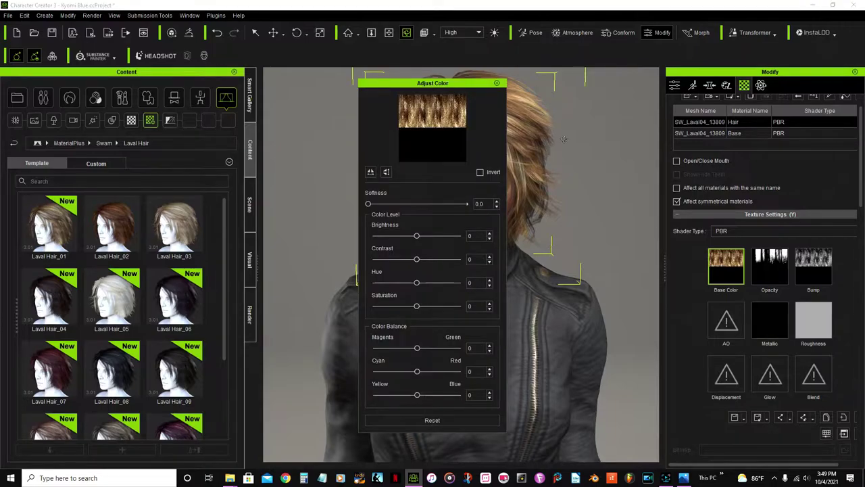
left_click_drag(464, 87, 726, 84)
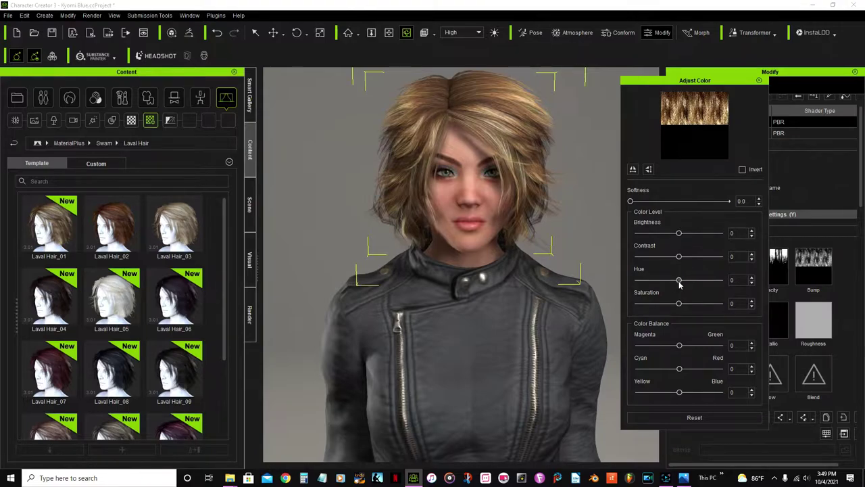
left_click_drag(679, 284, 629, 284)
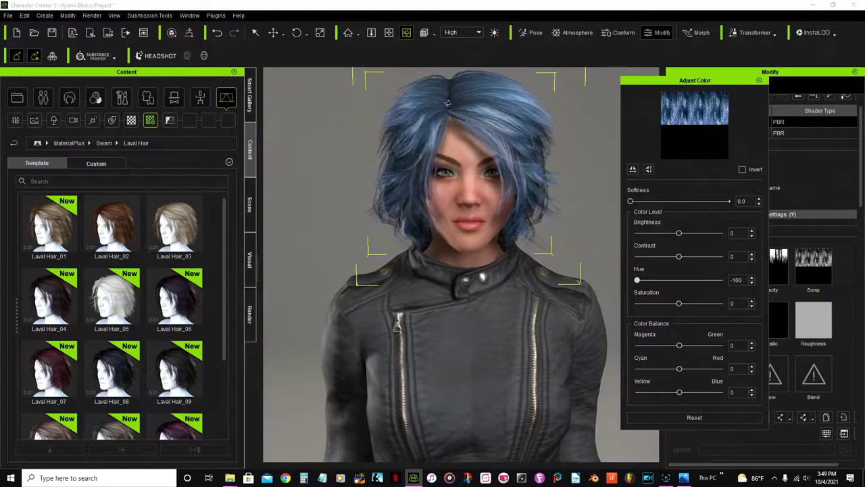
right_click_drag(527, 257, 514, 277)
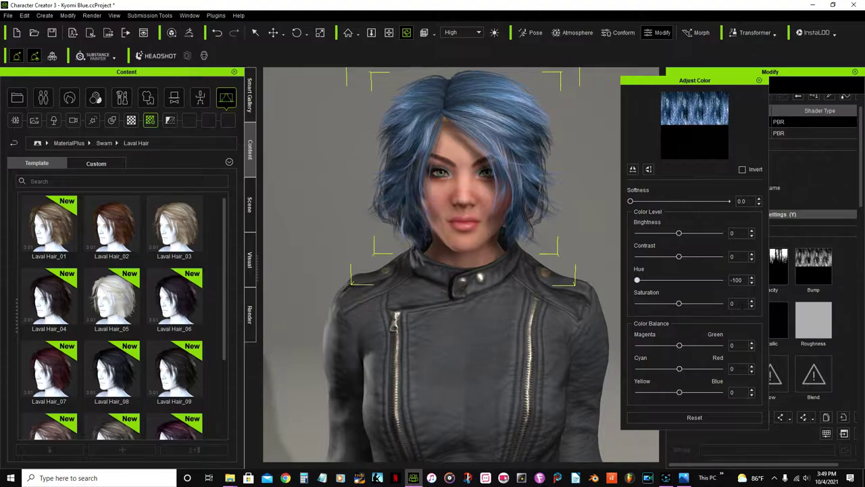
left_click_drag(680, 303, 697, 306)
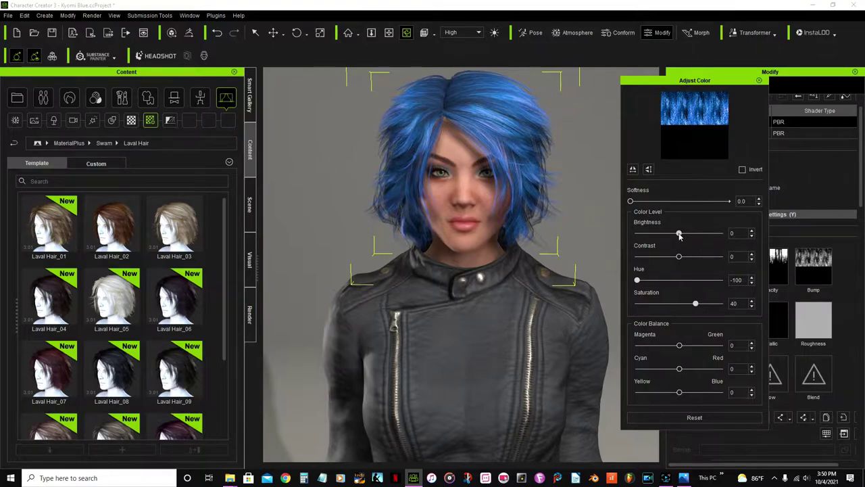
left_click_drag(679, 235, 676, 236)
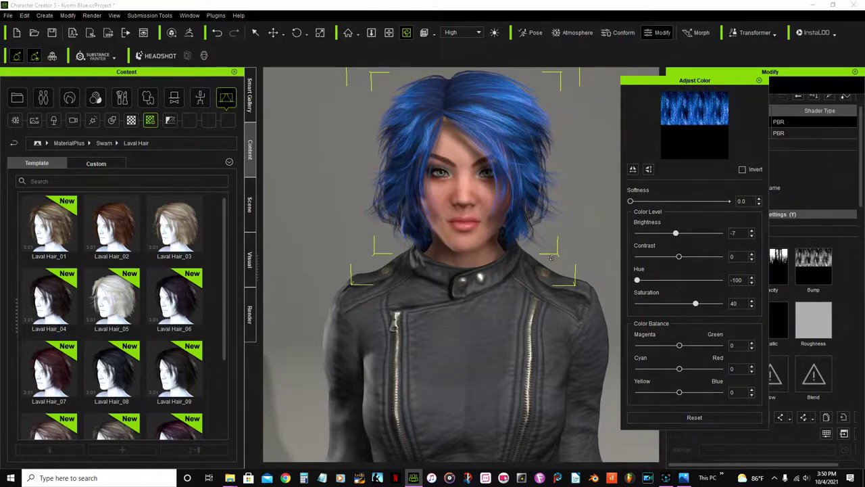
right_click_drag(551, 270, 608, 286)
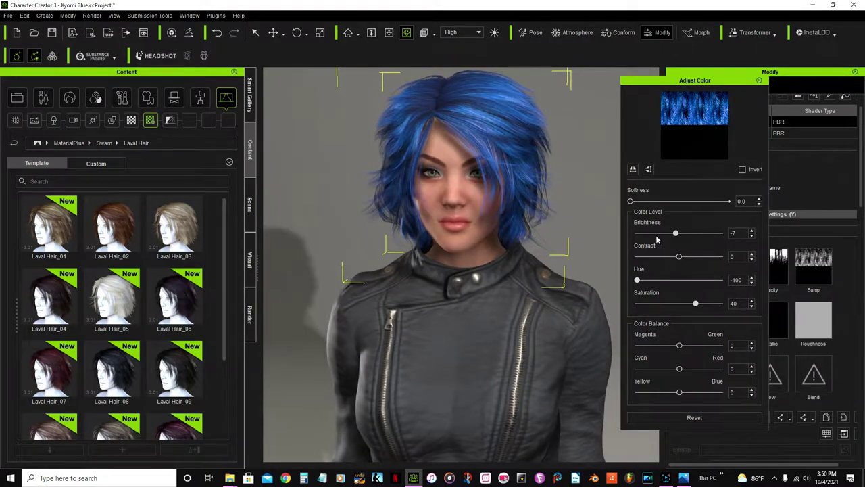
right_click_drag(420, 207, 472, 231)
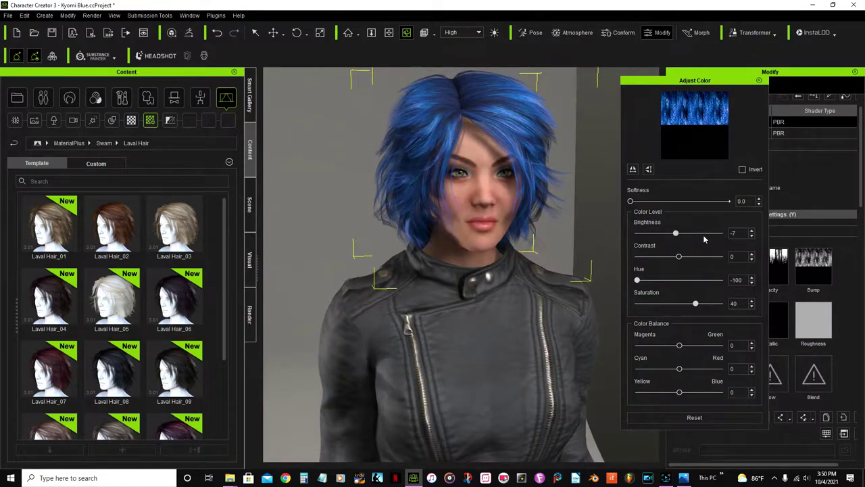
left_click(759, 80)
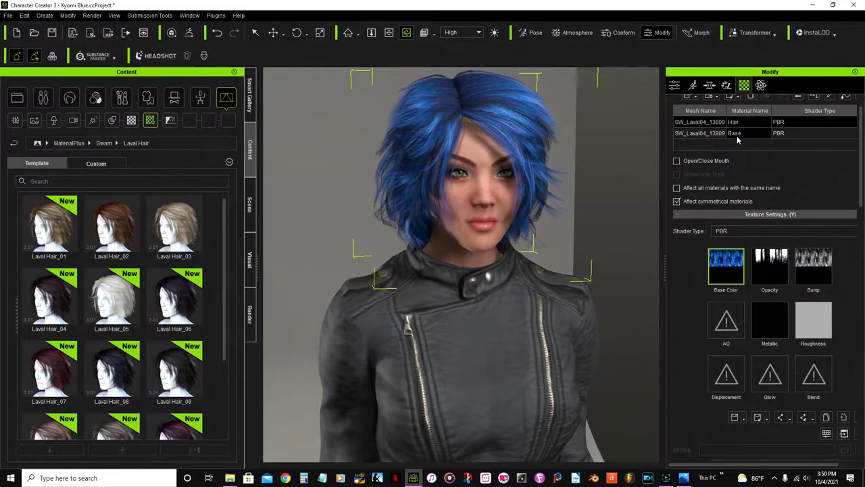
Give the Base material's texture Brightness -7, Hue -100 and Saturation 40.
left_click(737, 134)
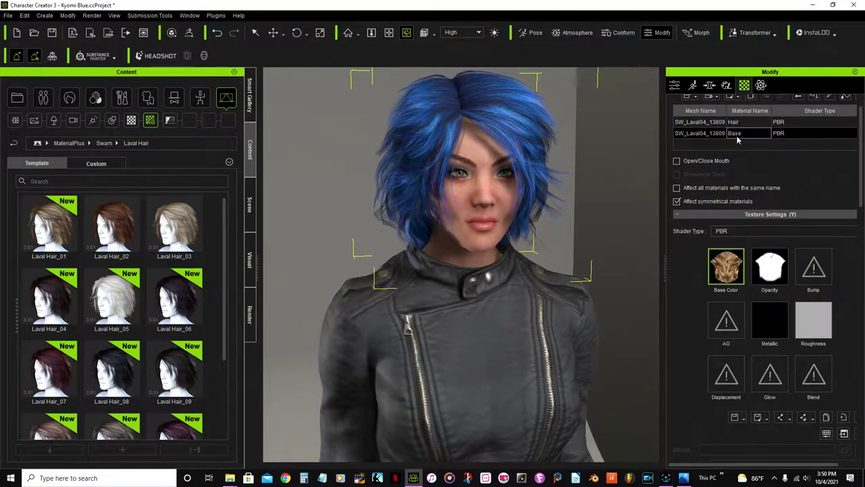
left_click(825, 435)
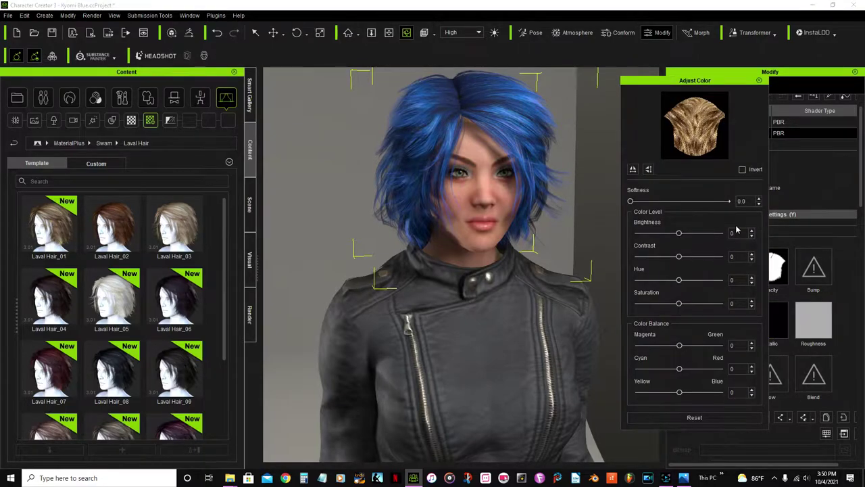
key("BackSpace")
type("-7")
key("Return")
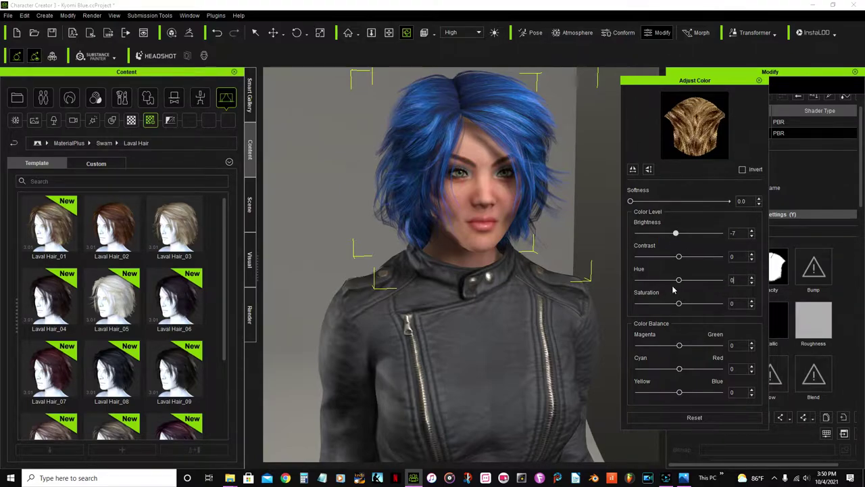
left_click_drag(679, 281, 601, 282)
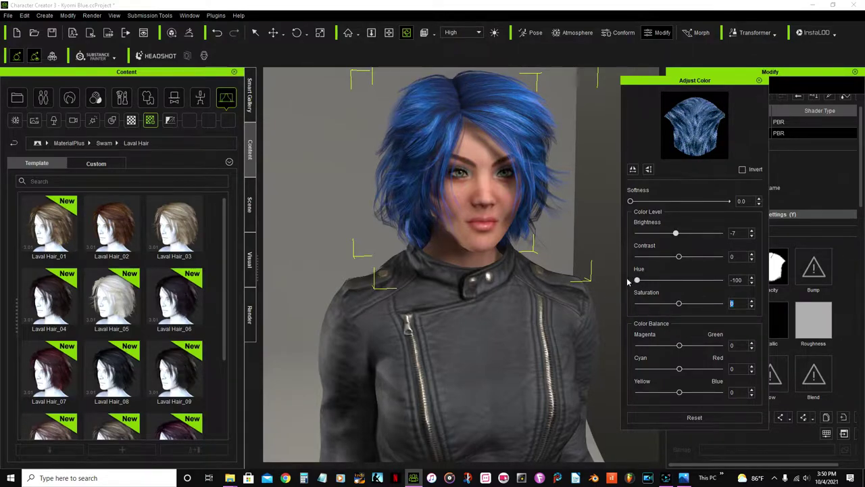
type("40")
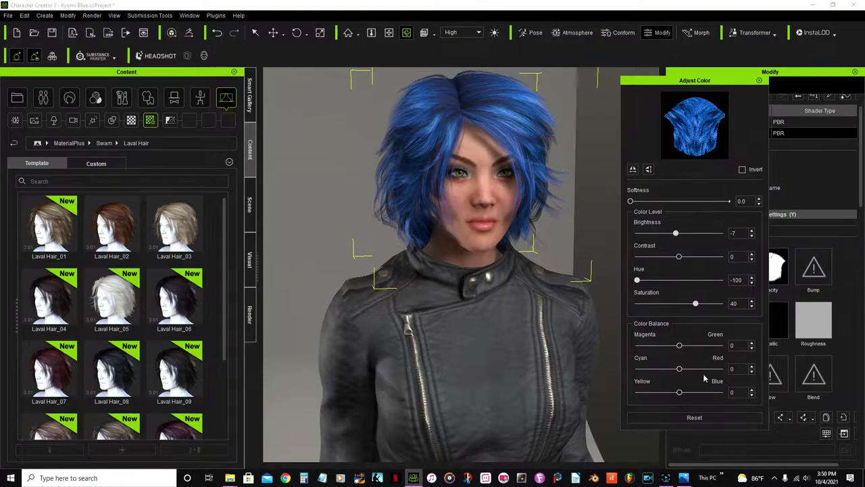
left_click(759, 81)
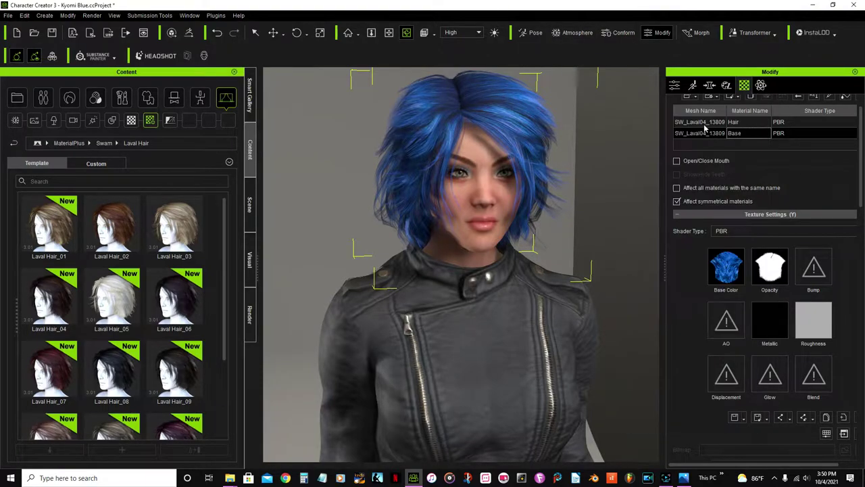
right_click_drag(543, 211, 519, 210)
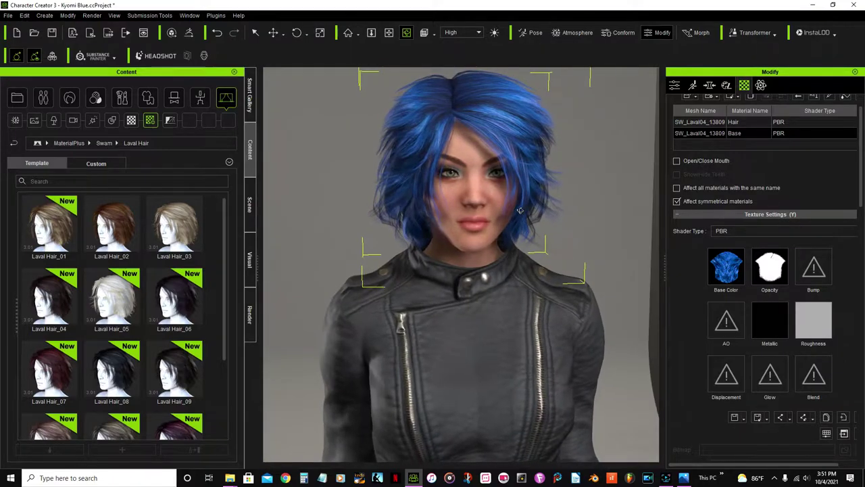
Save the project and bring up the Underwear clothing library.
left_click(52, 33)
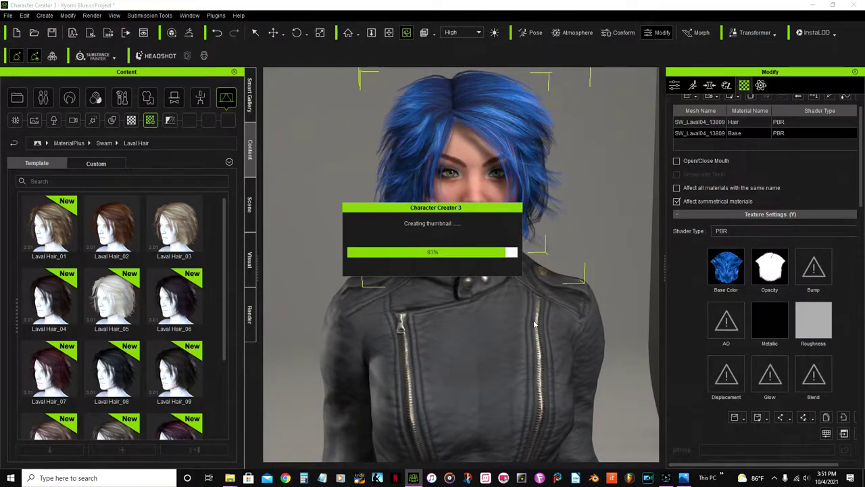
scroll(516, 260, "down", 5)
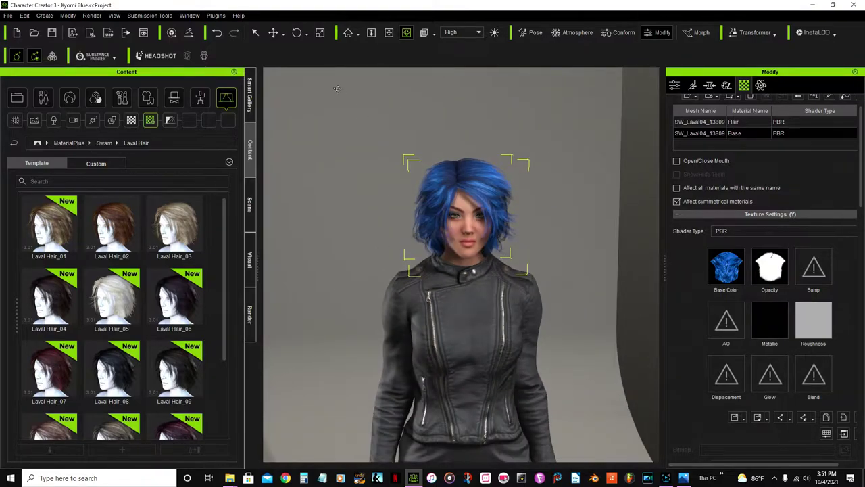
left_click(388, 32)
left_click_drag(413, 238, 395, 121)
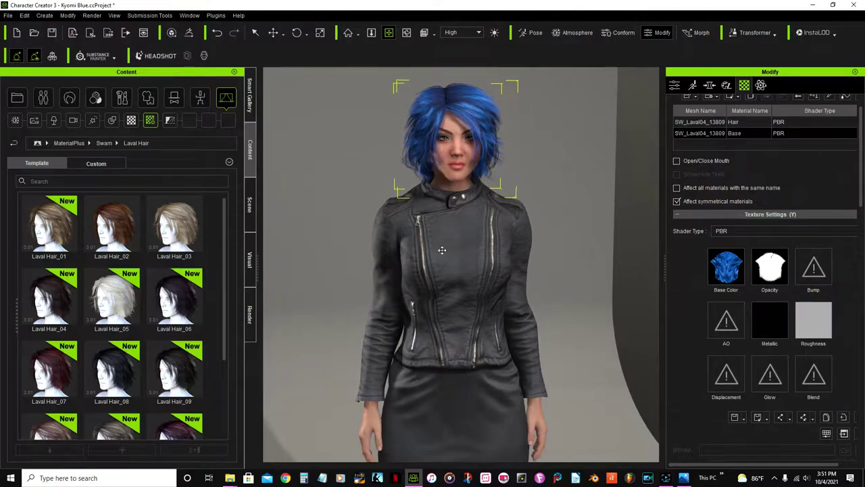
left_click(148, 99)
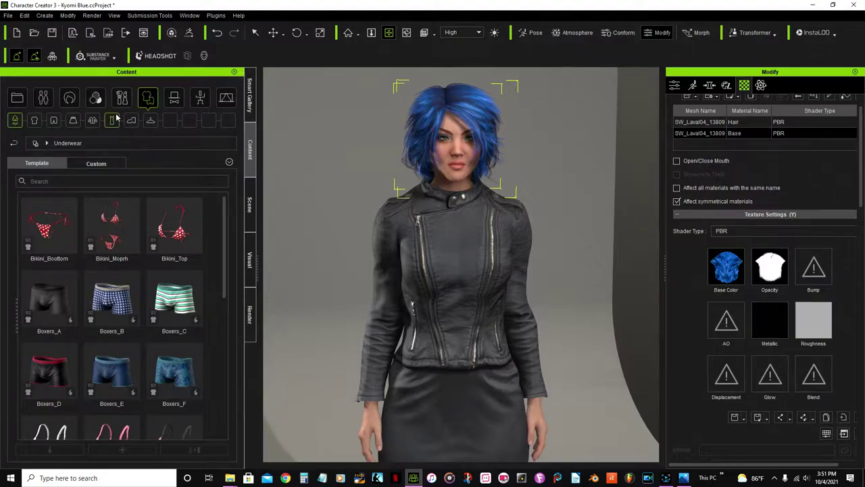
Apply Corset_A with Keep Cloth Shape, then select the old black jacket outfit.
left_click(113, 121)
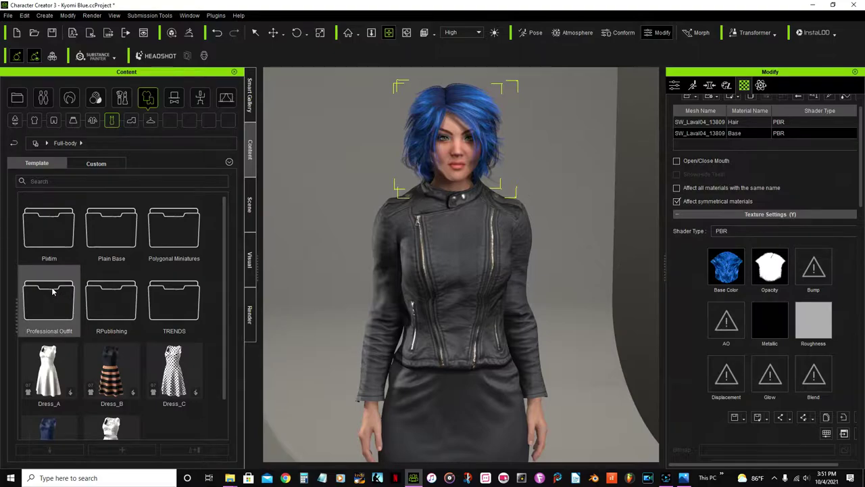
double_click(53, 299)
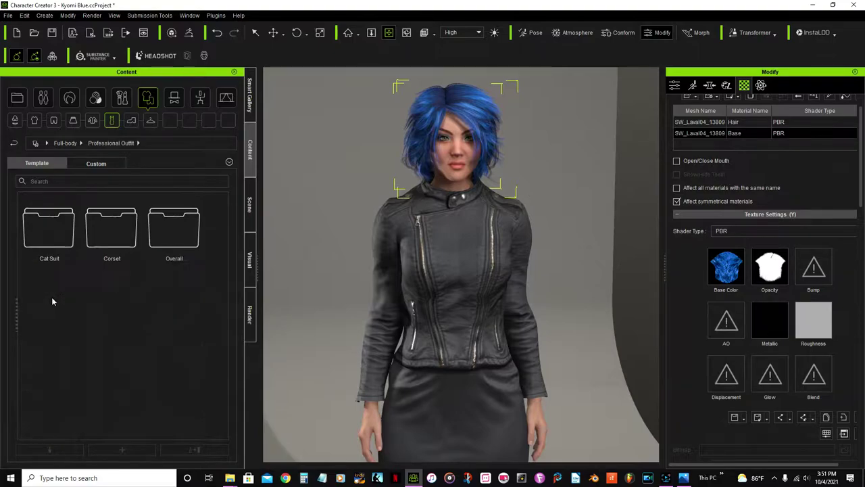
double_click(114, 233)
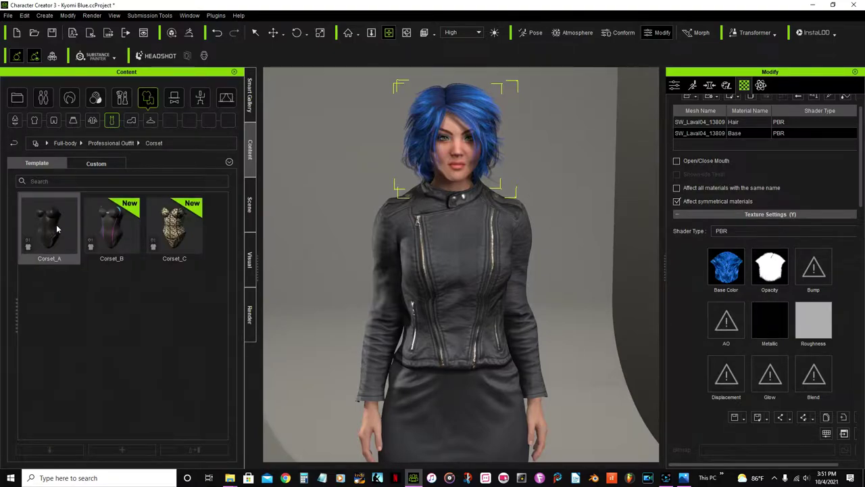
mouse_move(56, 228)
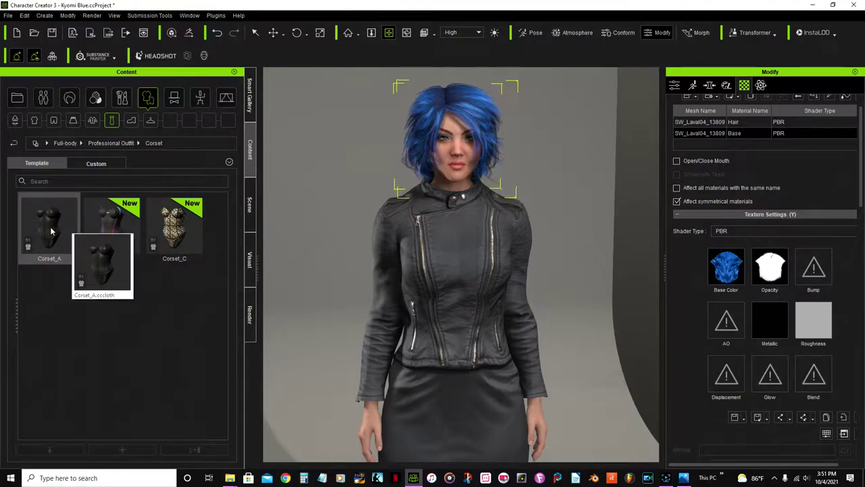
double_click(51, 231)
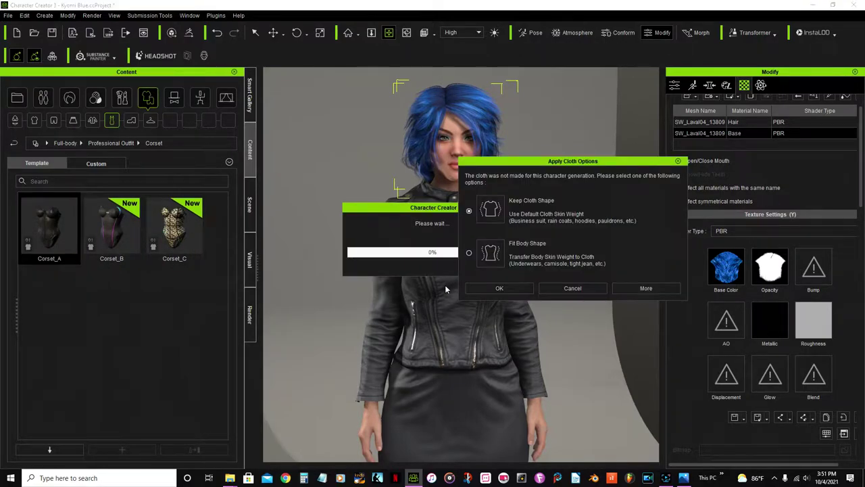
left_click(497, 288)
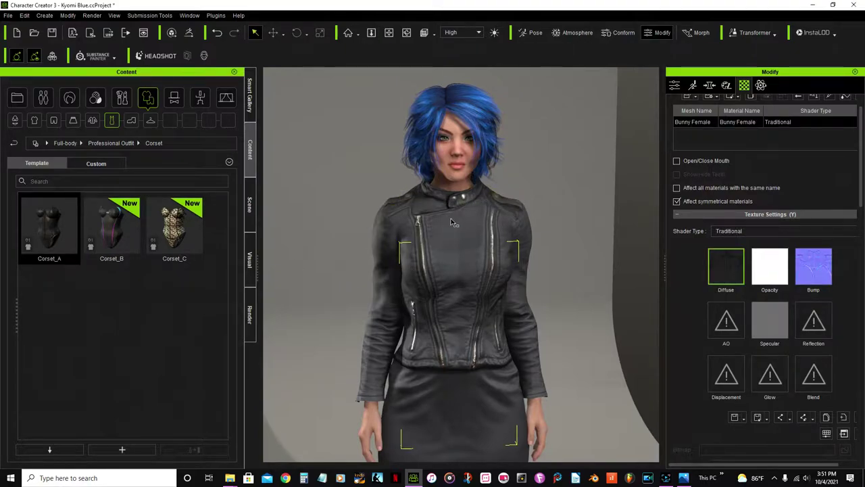
left_click(453, 223)
left_click(486, 227)
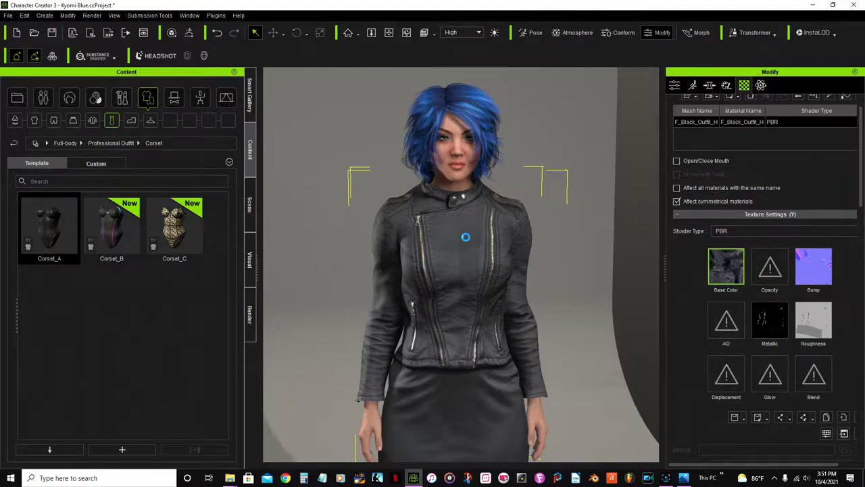
Delete the old jacket-and-skirt outfit and the underwear bottoms.
key("Delete")
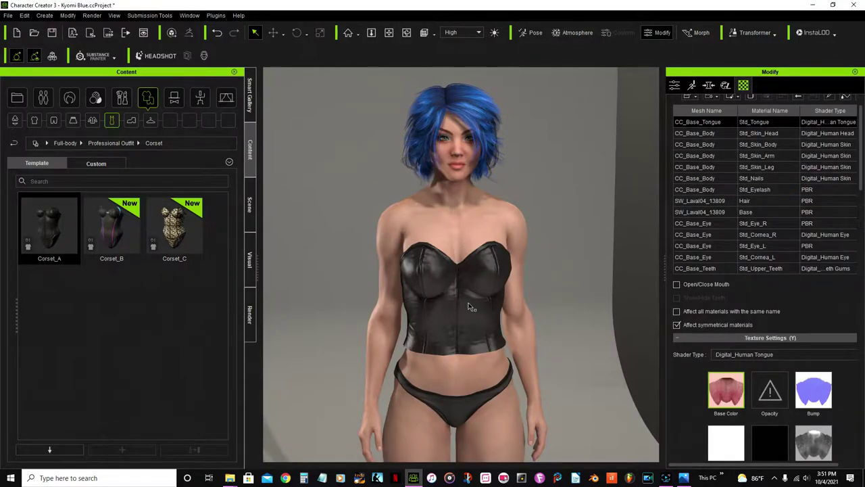
left_click(462, 410)
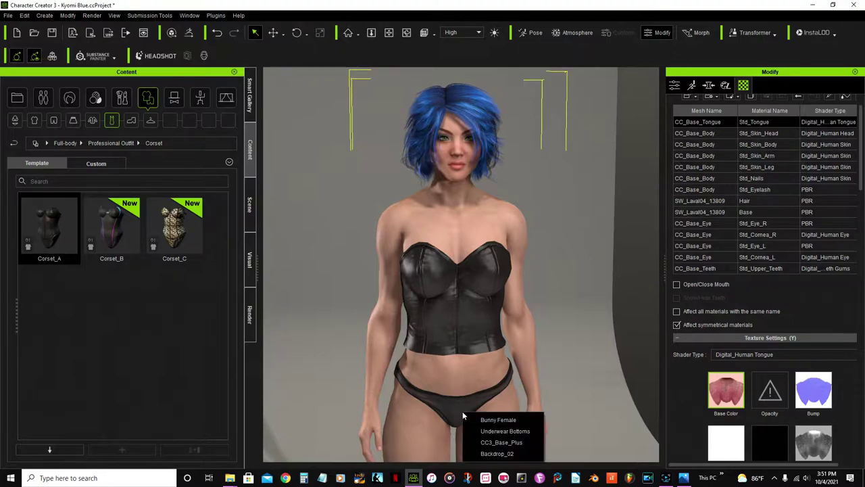
left_click(479, 419)
left_click(473, 403)
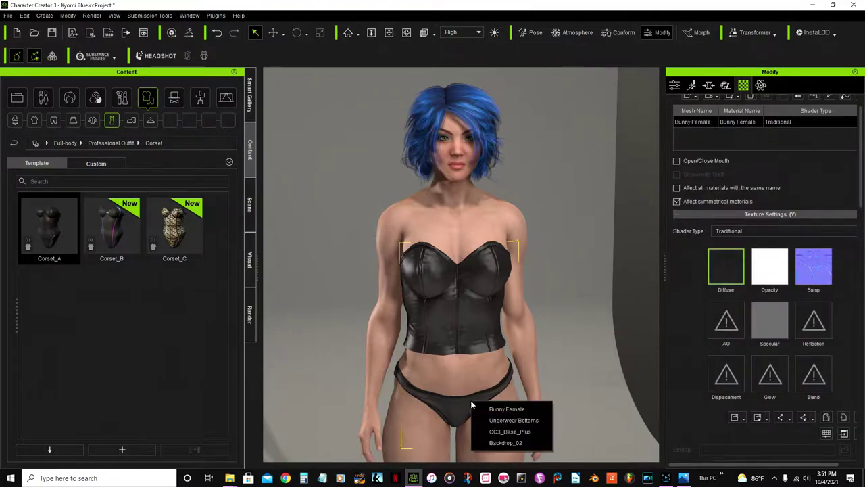
left_click(502, 420)
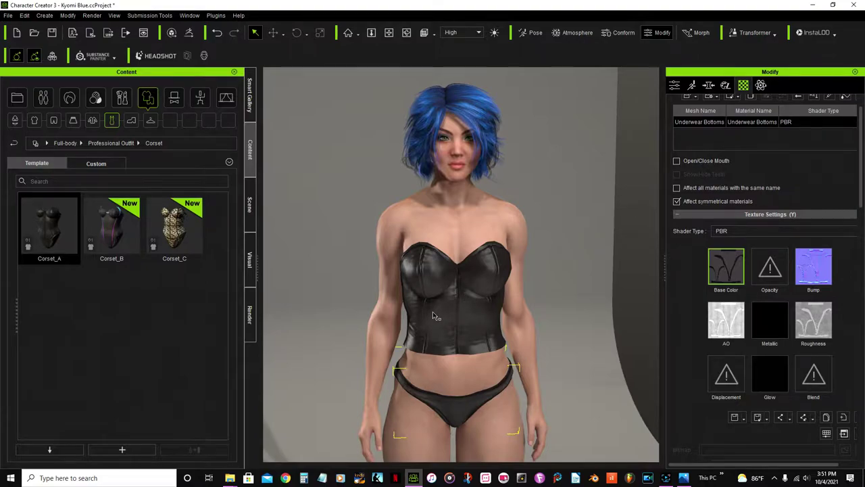
key("Delete")
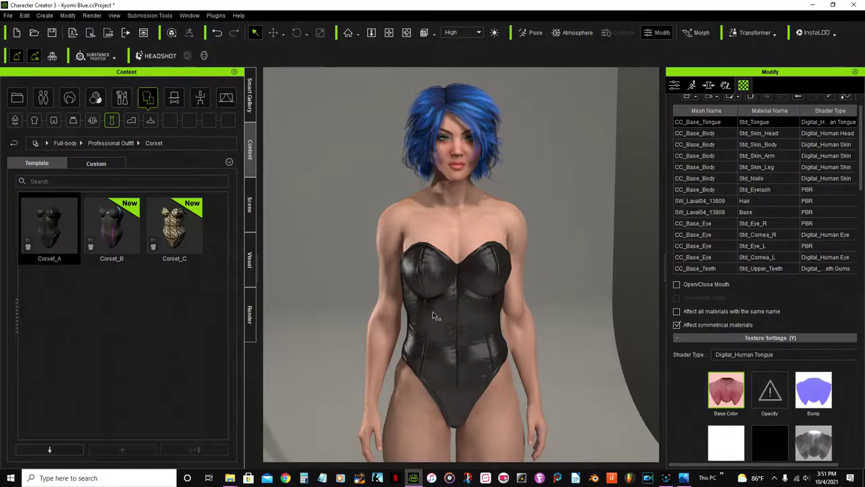
Orbit and zoom out to a full-body view of the corset bodysuit.
left_click(406, 33)
left_click_drag(473, 297, 440, 300)
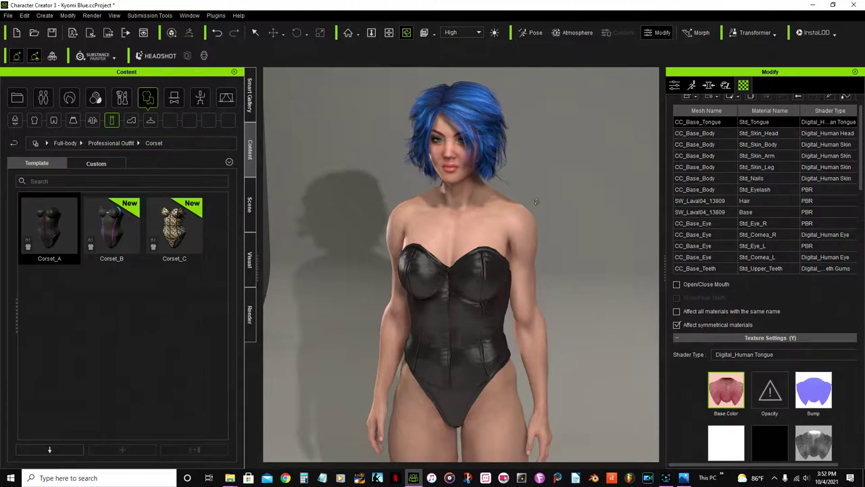
scroll(503, 182, "down", 2)
left_click(389, 33)
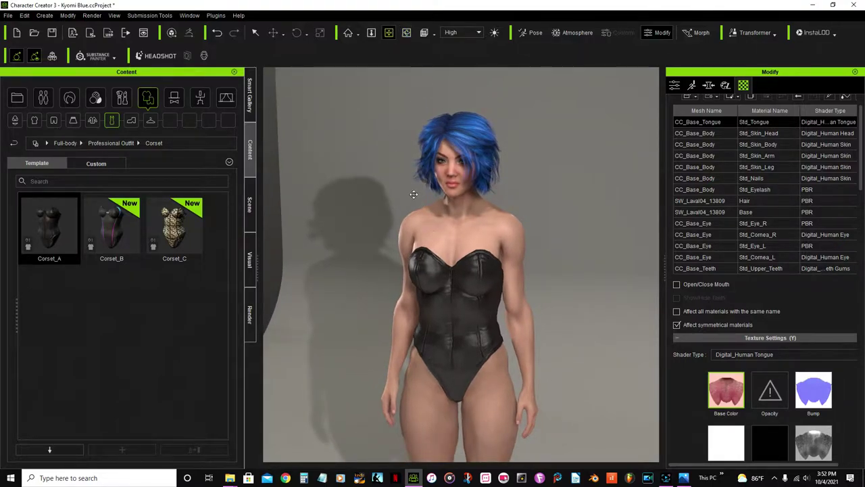
scroll(413, 194, "up", 2)
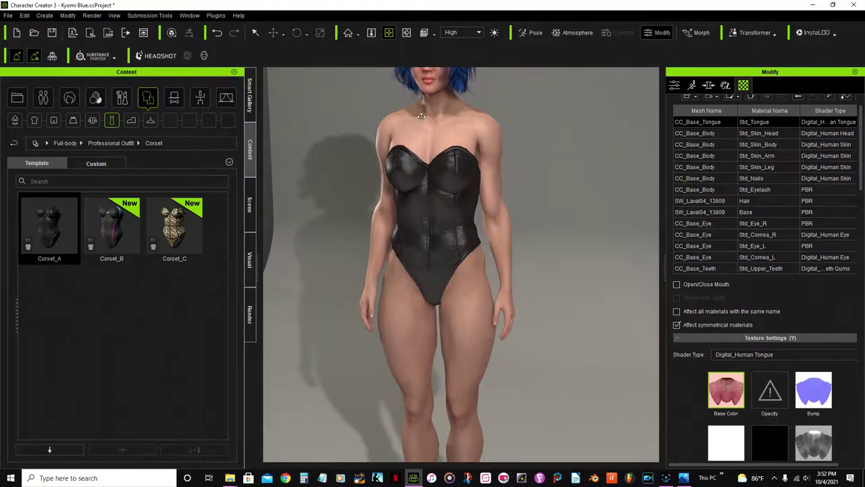
scroll(437, 155, "down", 4)
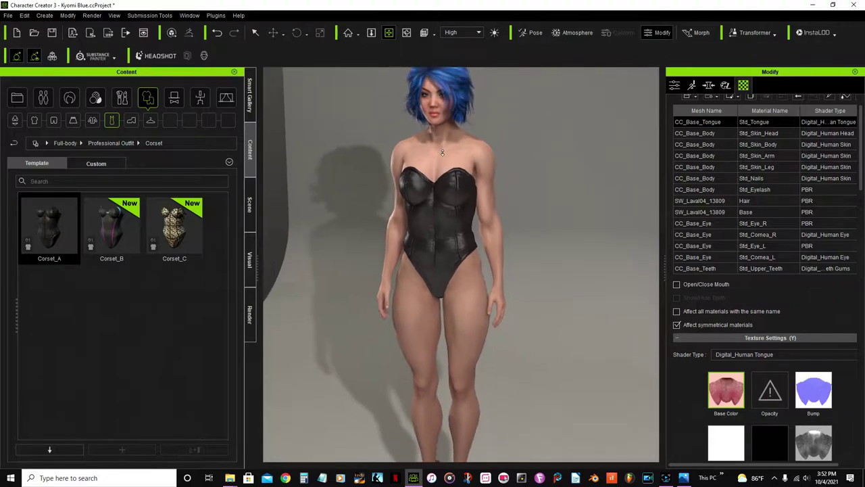
Put on WC_F_Socks_L_01 stockings from RPublishing > Wicked Confessions, keeping their cloth shape.
left_click(151, 122)
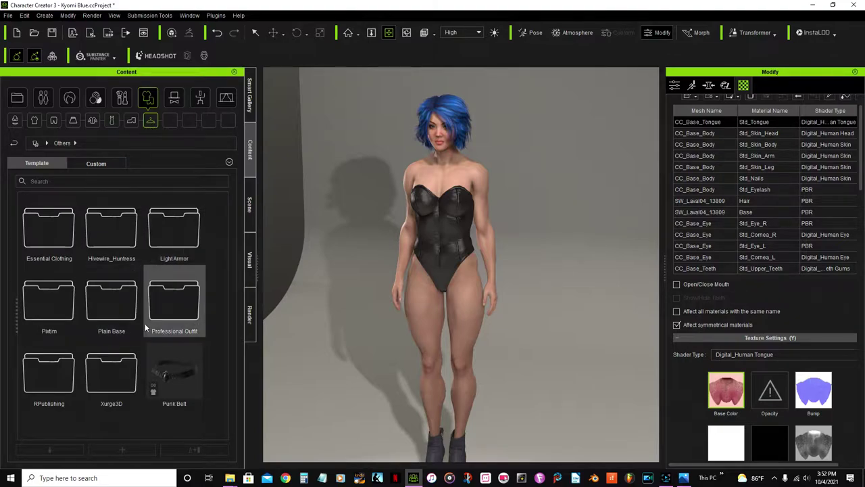
double_click(52, 388)
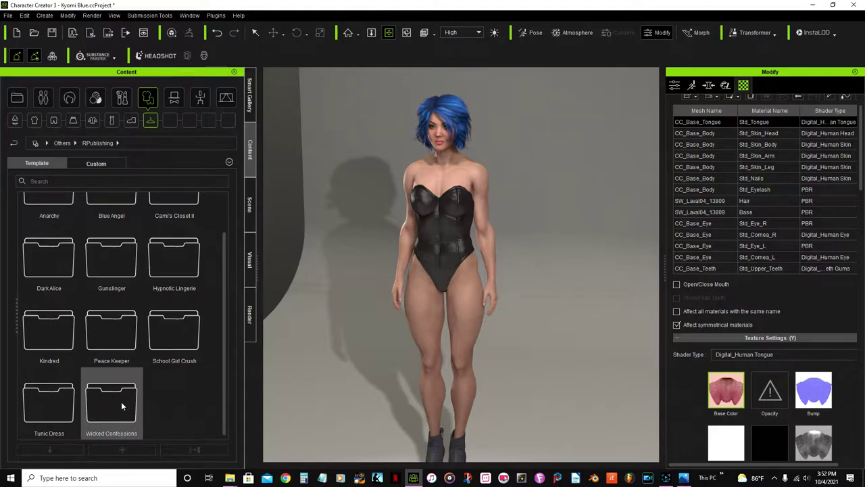
double_click(121, 402)
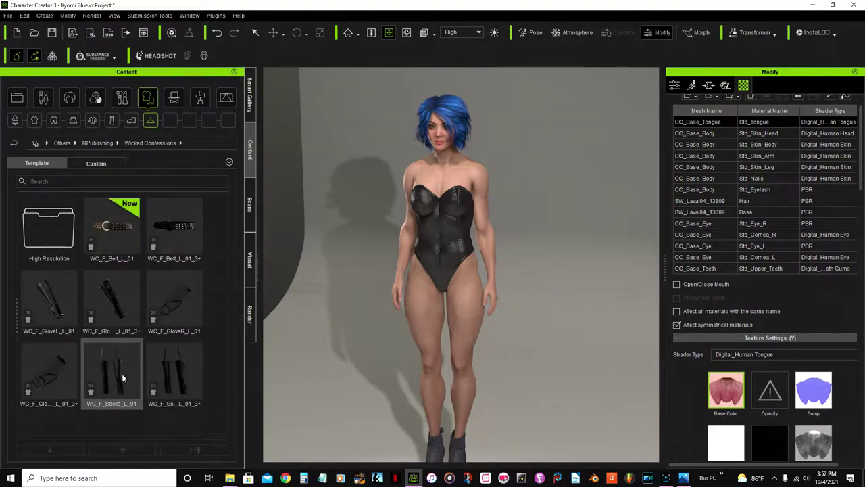
mouse_move(108, 379)
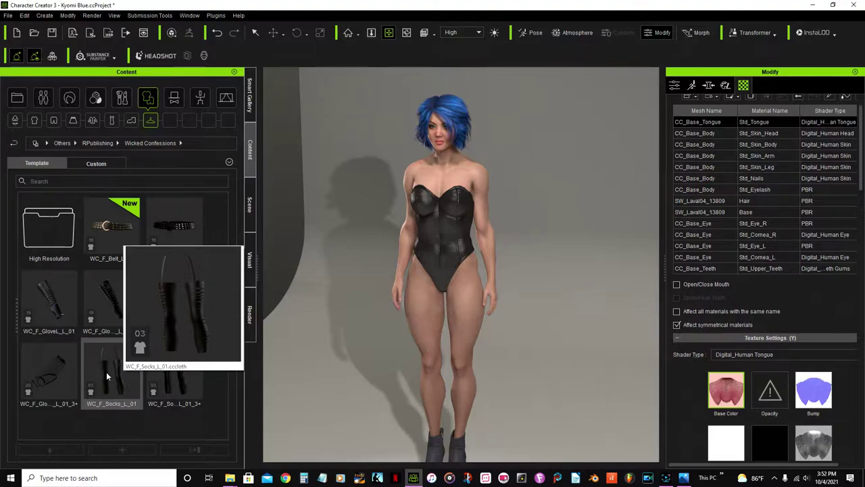
double_click(106, 376)
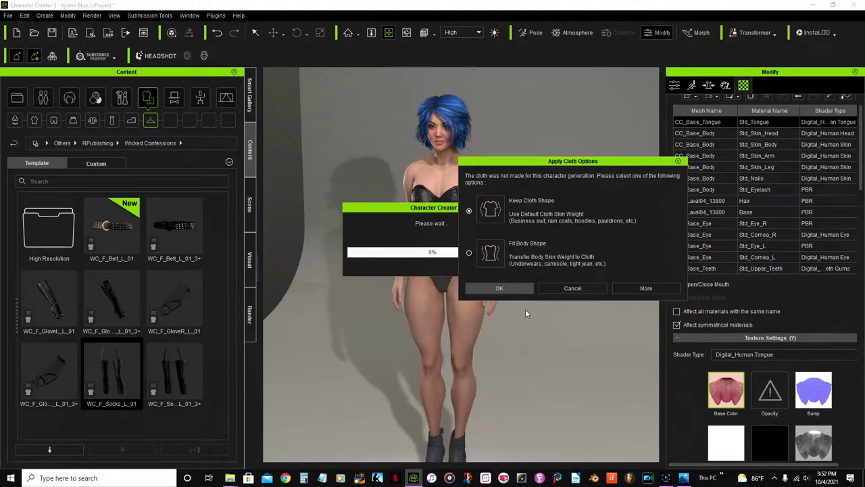
left_click(491, 291)
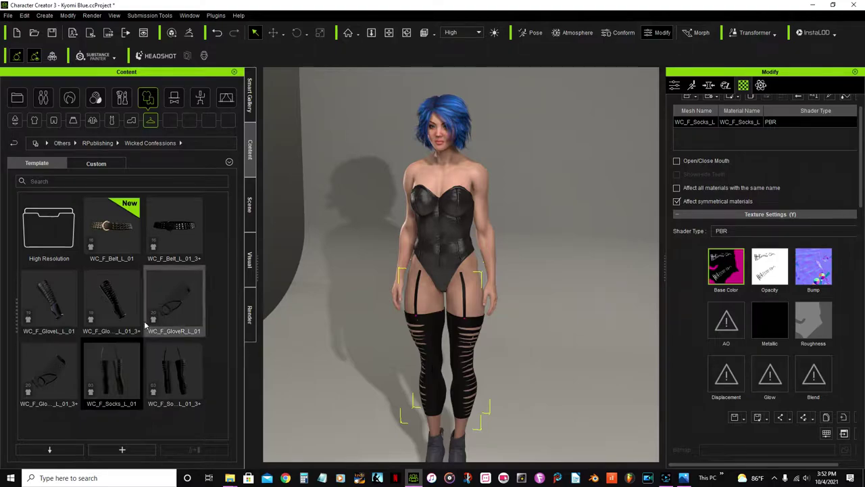
mouse_move(47, 293)
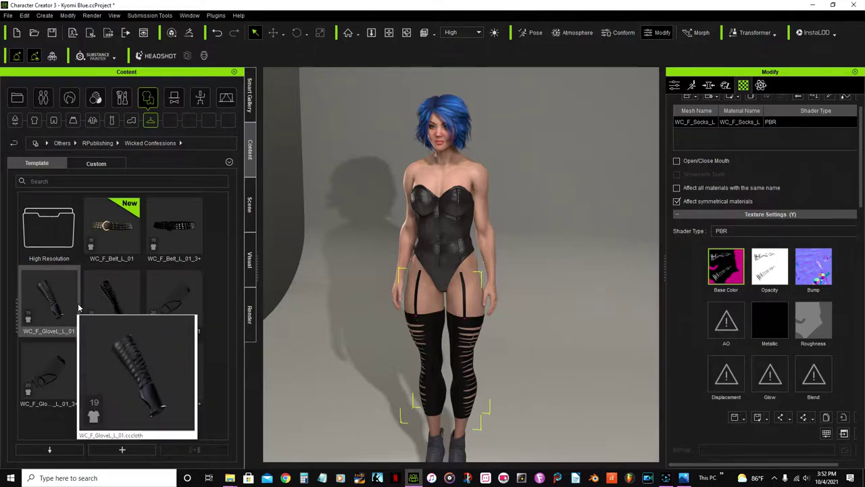
Add the WC_F_GloveL_L_01 and WC_F_GloveR_L_01 gloves, keeping their cloth shape.
double_click(44, 289)
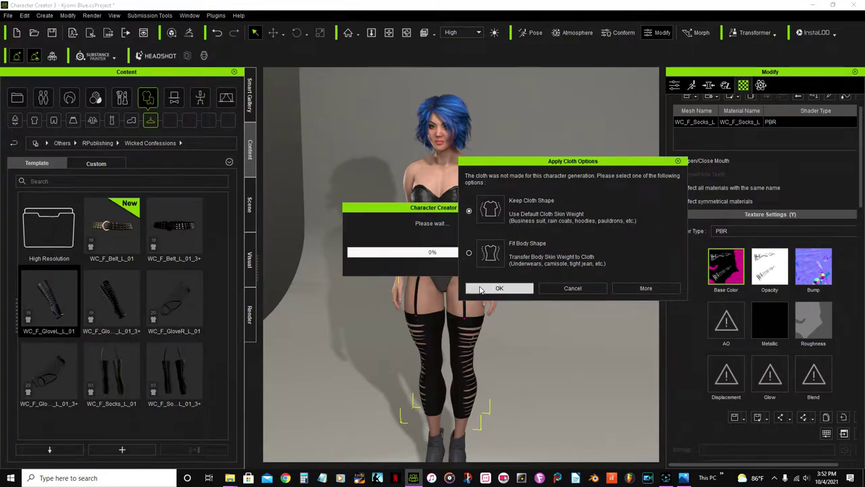
left_click(497, 288)
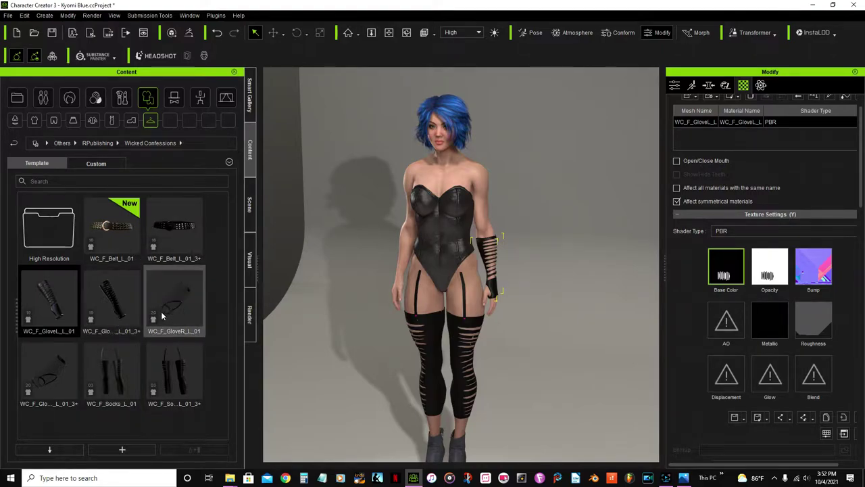
mouse_move(187, 302)
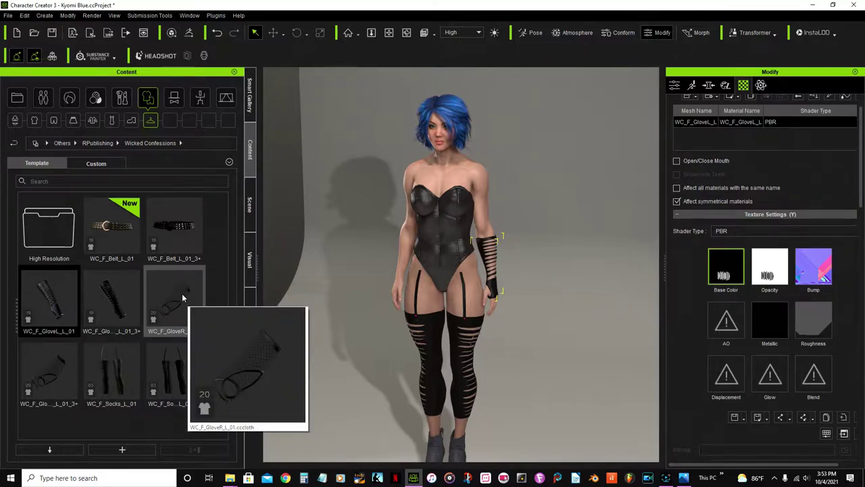
double_click(182, 297)
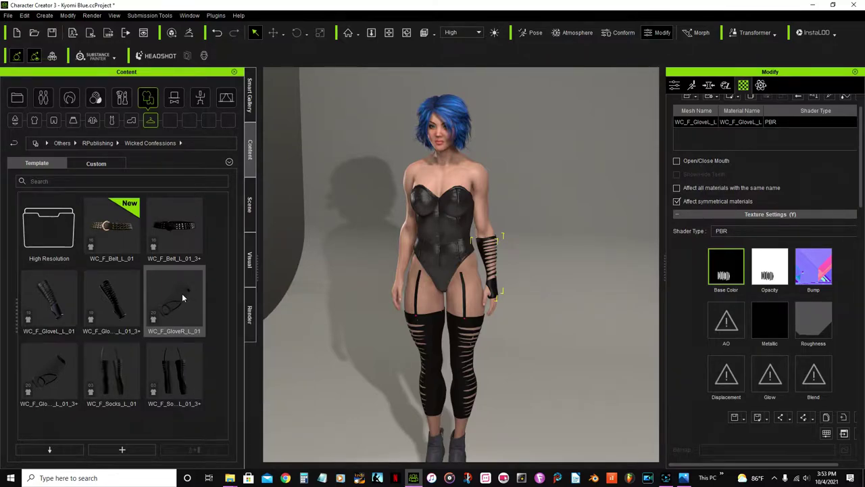
left_click(503, 290)
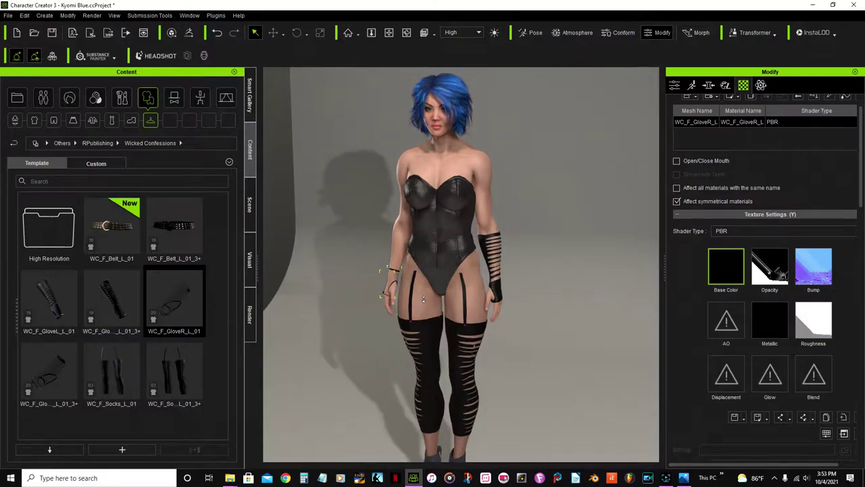
Return to a front view and bring up the Shoes library.
scroll(423, 298, "up", 3)
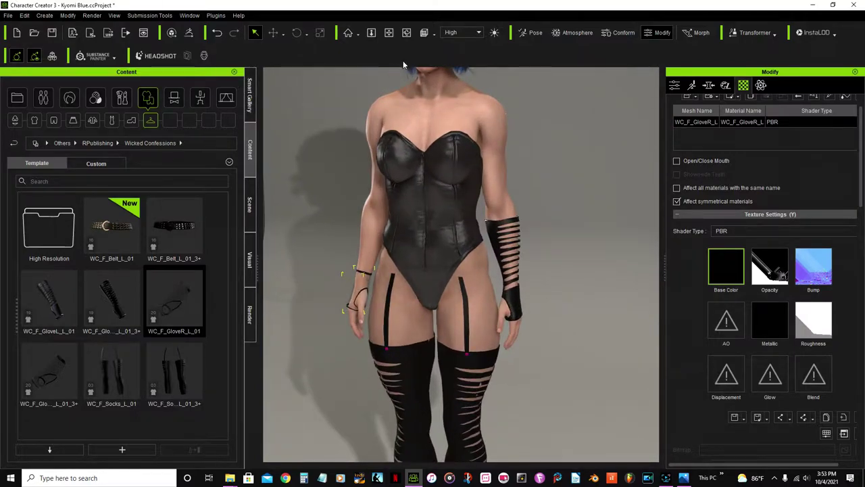
left_click(406, 33)
right_click_drag(455, 265, 399, 287)
scroll(400, 287, "down", 5)
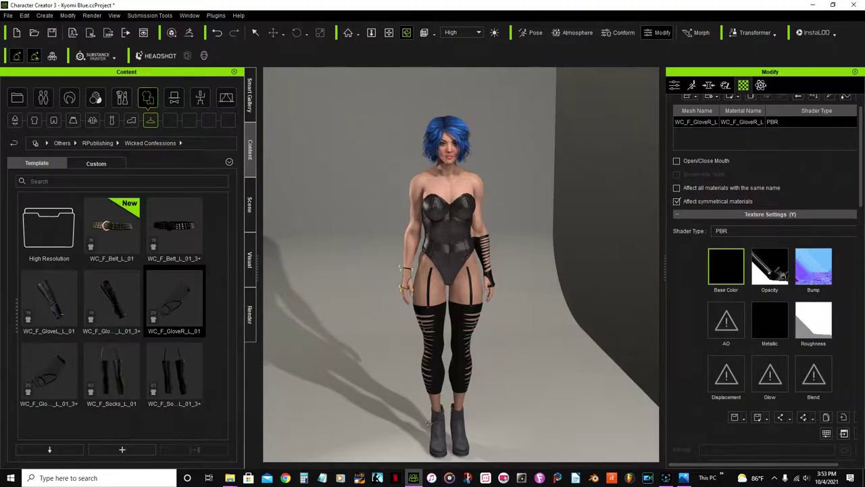
left_click(131, 120)
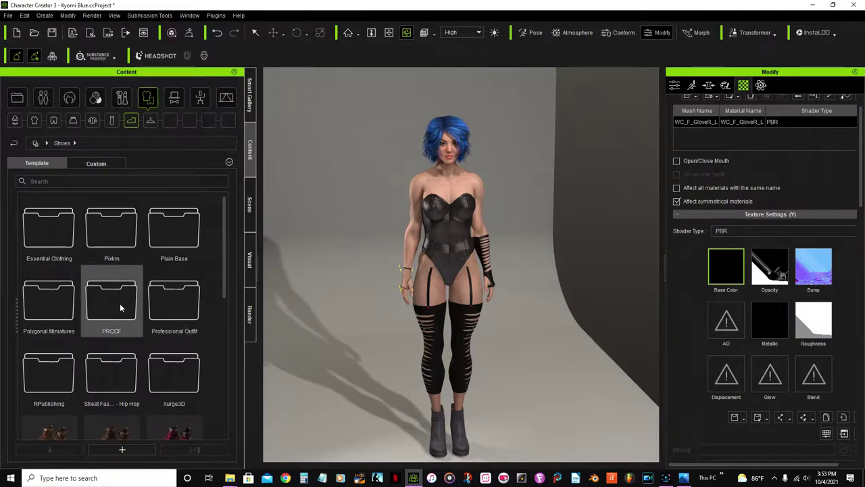
Apply the PRCCF_ShoesMC_base ankle boots and orbit to view them from the side.
double_click(120, 308)
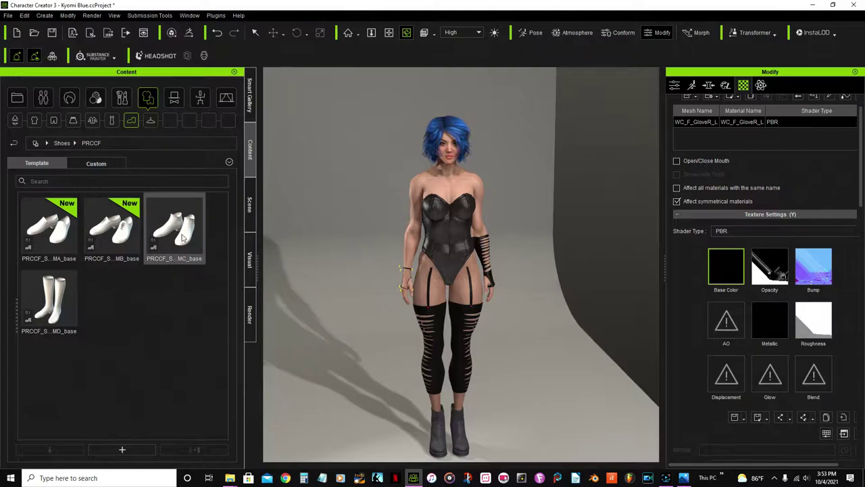
mouse_move(182, 236)
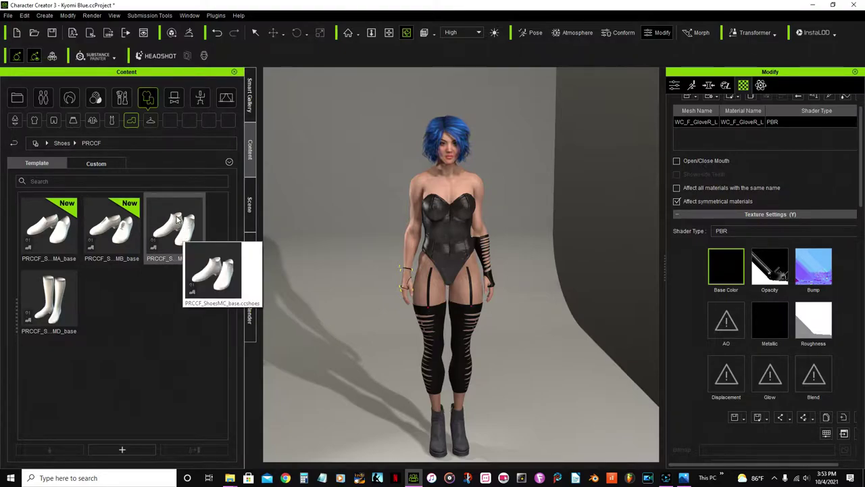
double_click(173, 220)
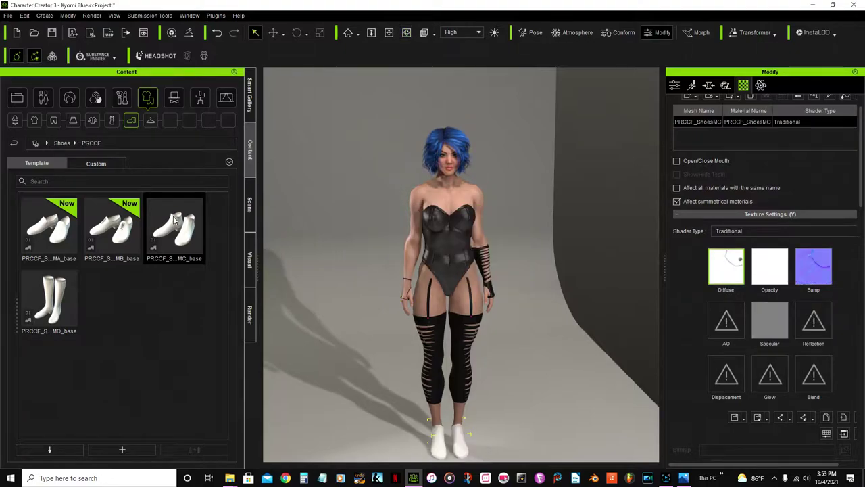
left_click(389, 35)
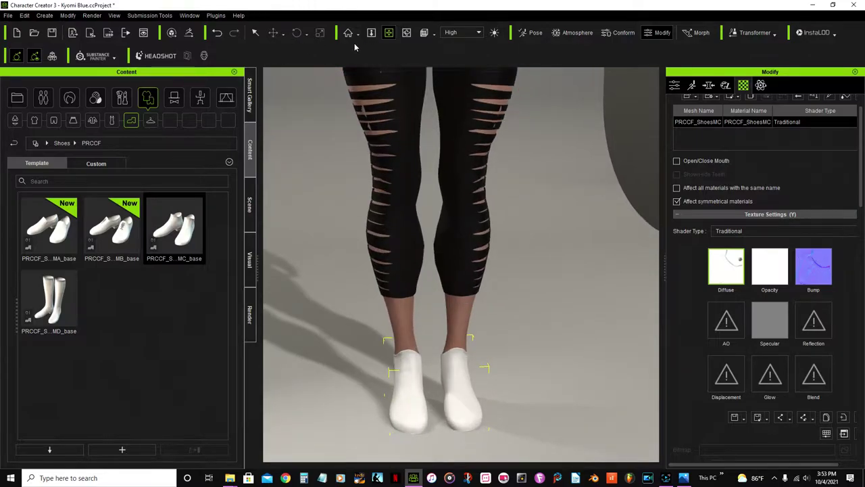
left_click(406, 33)
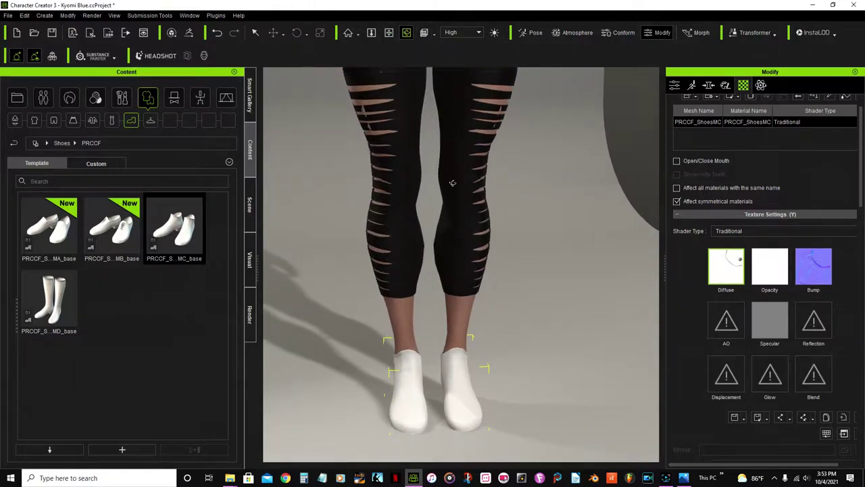
left_click_drag(419, 338, 270, 313)
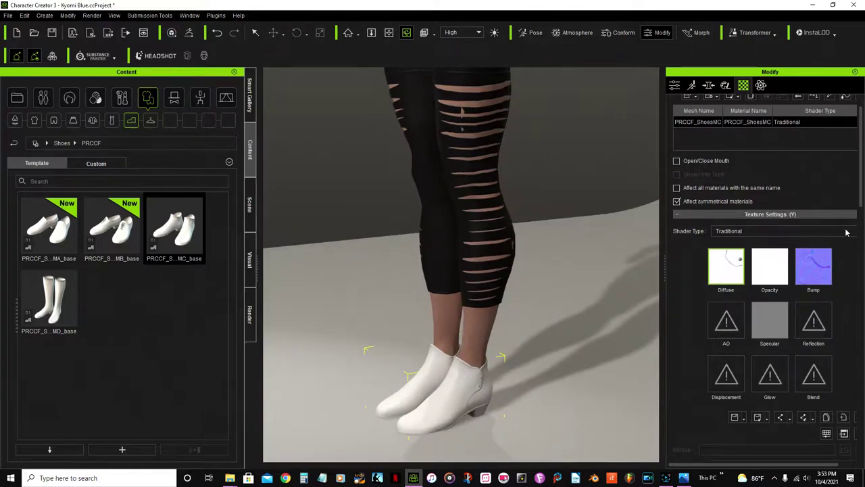
left_click(826, 433)
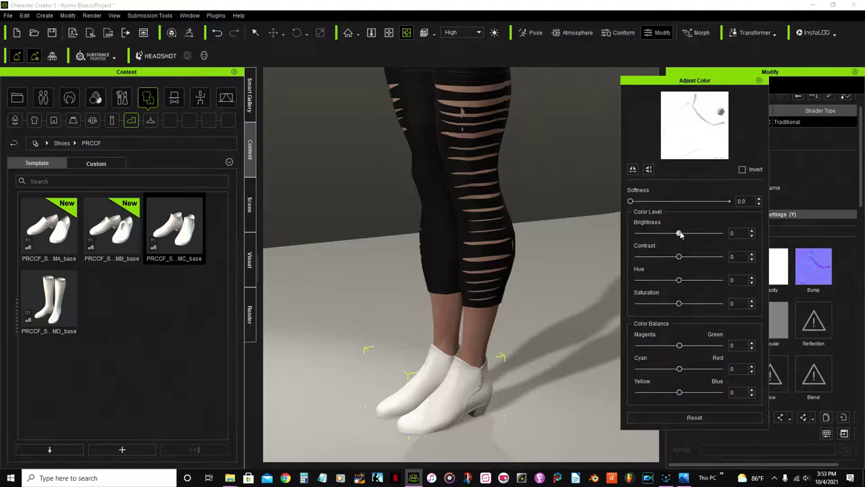
Adjust the shoe Diffuse brightness and nudge it up several steps, checking the boots.
left_click_drag(679, 233, 638, 233)
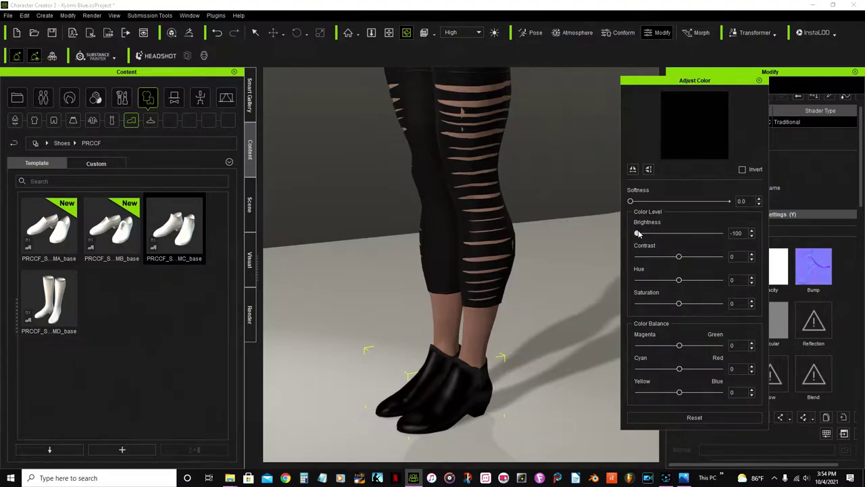
right_click_drag(409, 329, 554, 311)
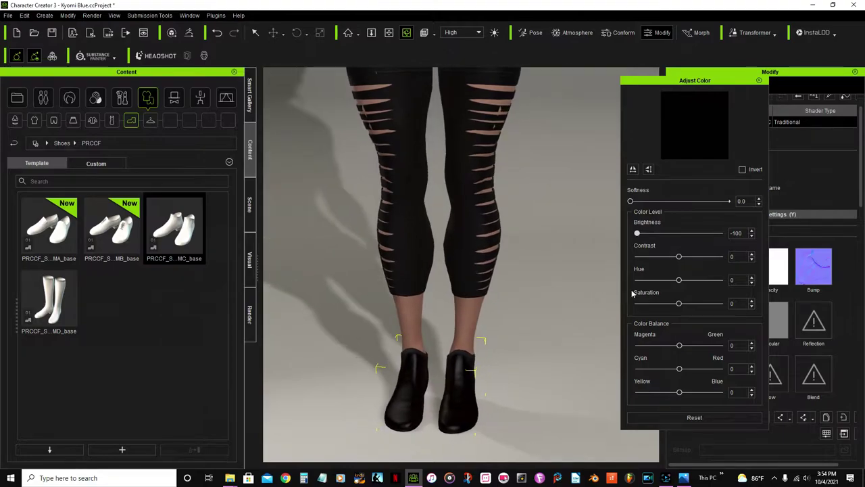
left_click(752, 231)
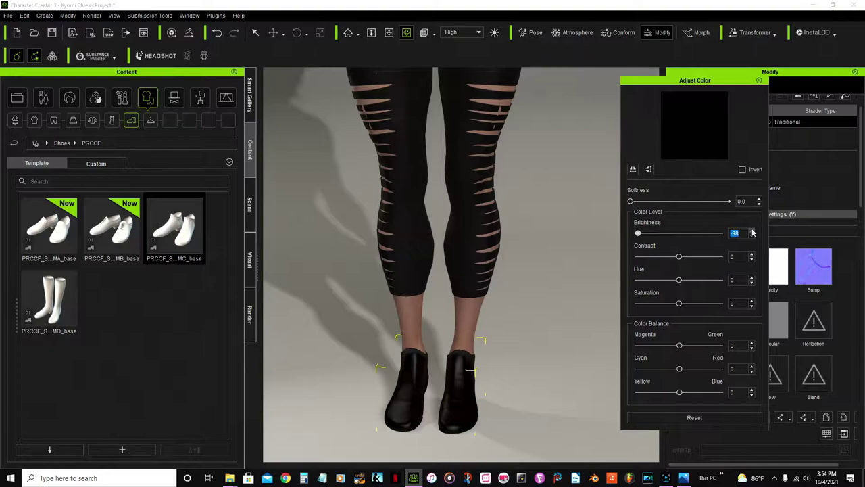
scroll(490, 332, "down", 3)
right_click_drag(481, 334, 345, 181)
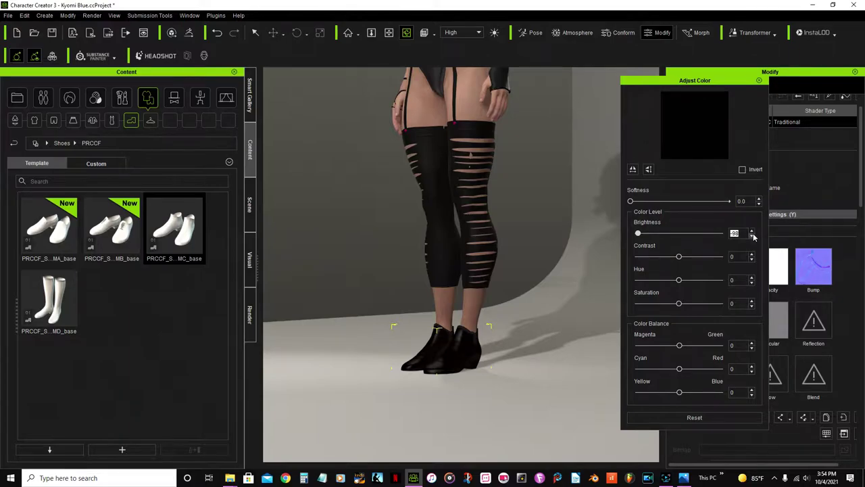
left_click(752, 231)
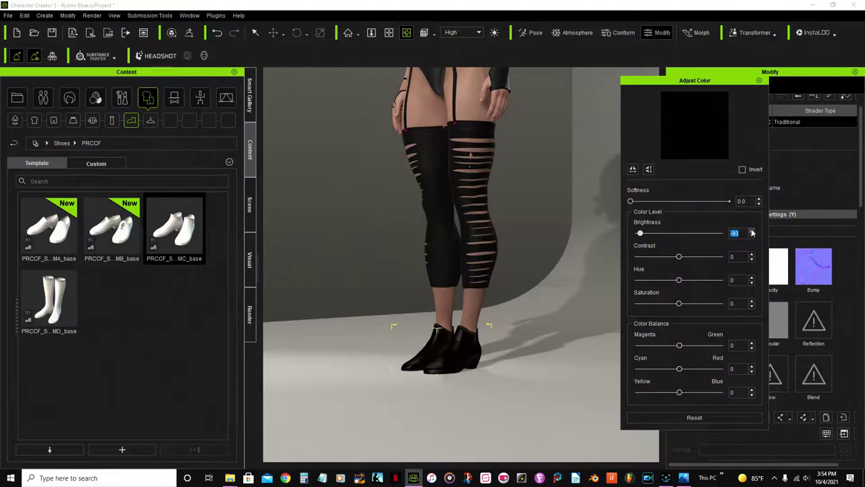
left_click(753, 232)
left_click(753, 232)
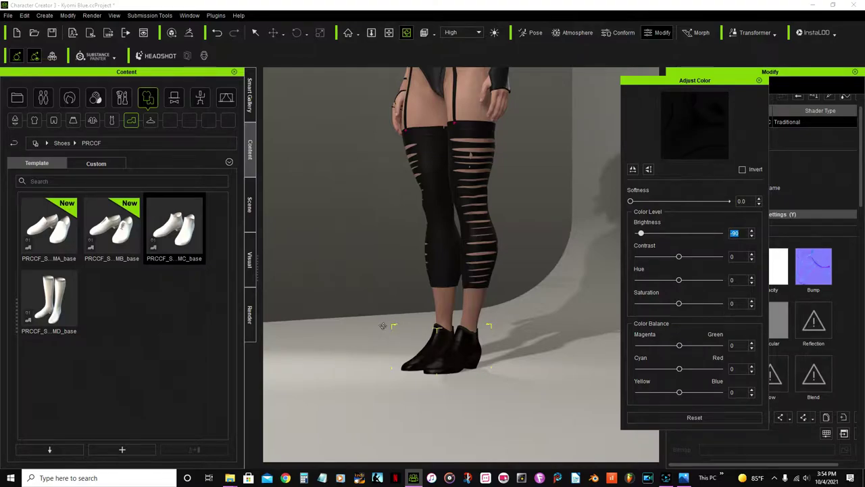
Fine-tune the boot brightness to about -85 and close the Adjust Color dialog.
right_click_drag(392, 306, 473, 343)
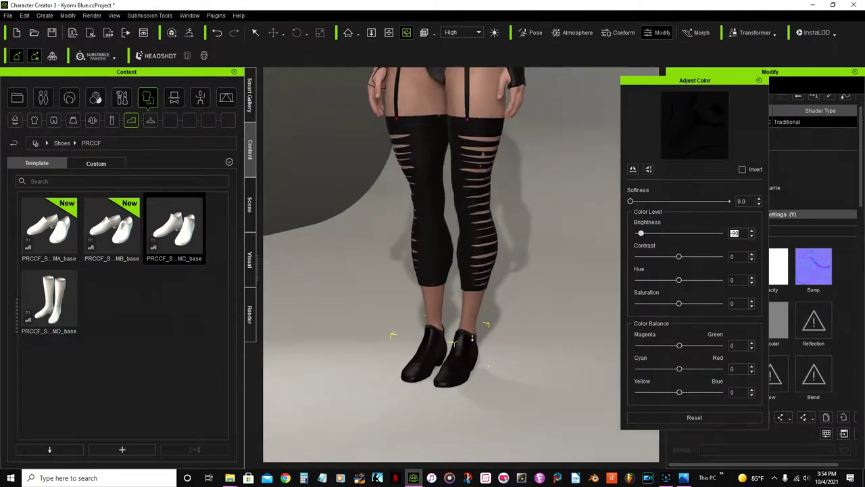
scroll(474, 343, "up", 3)
right_click_drag(511, 394, 498, 433)
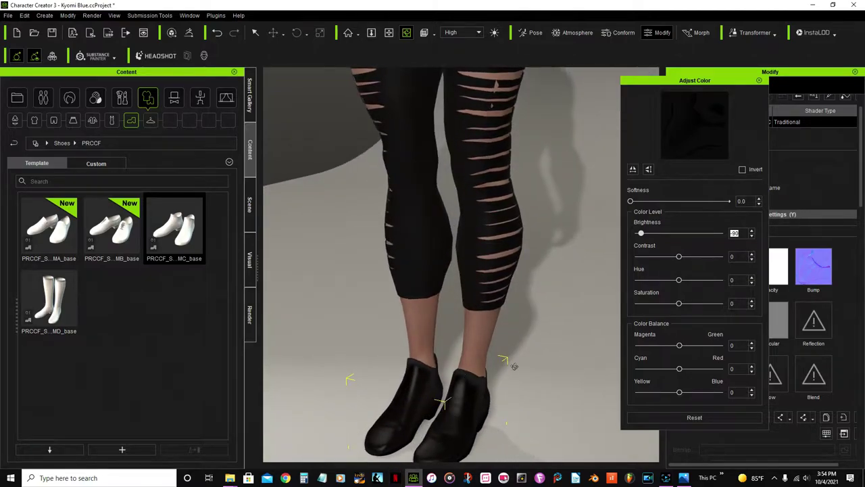
right_click_drag(517, 367, 394, 198)
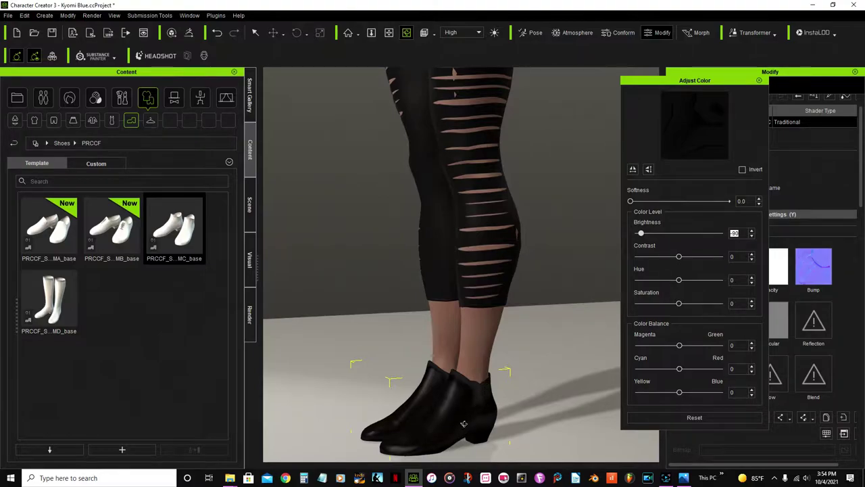
right_click_drag(504, 383, 551, 402)
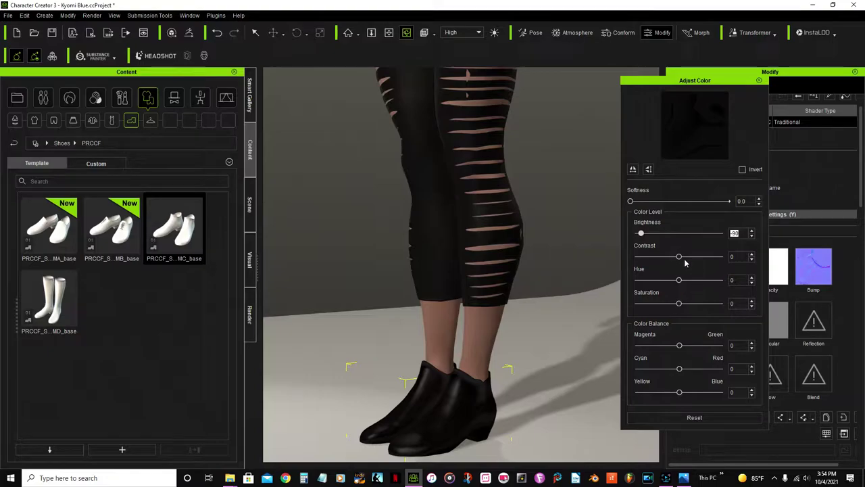
left_click(641, 234)
left_click_drag(642, 234, 641, 234)
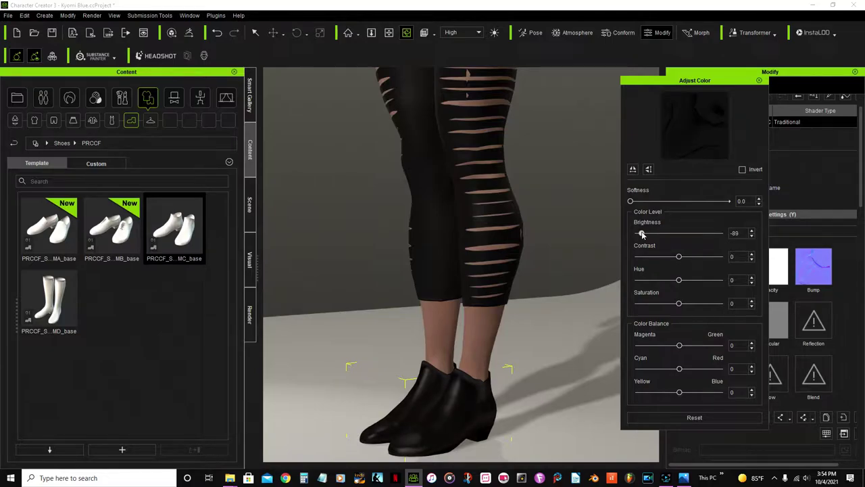
left_click(751, 232)
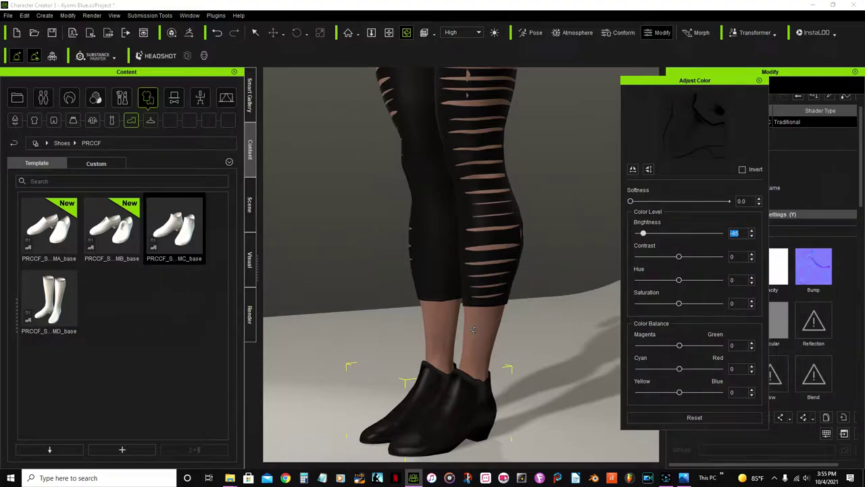
left_click(380, 367)
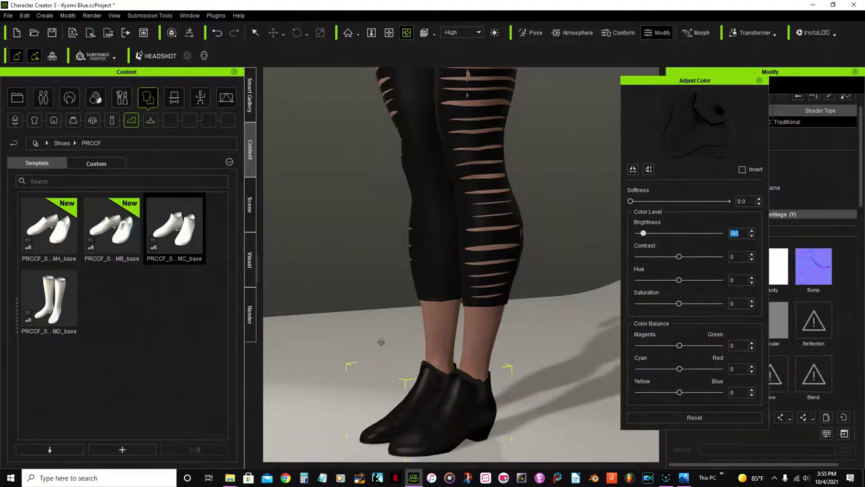
right_click_drag(381, 367, 550, 289)
scroll(549, 289, "down", 6)
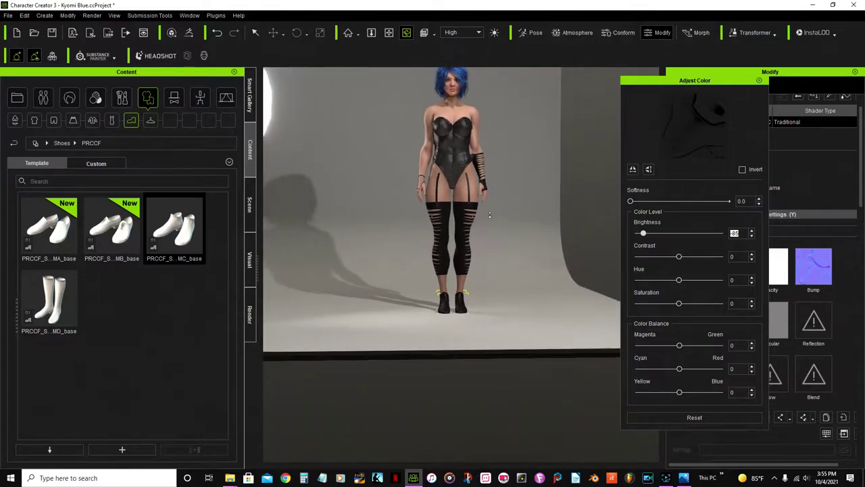
left_click(759, 81)
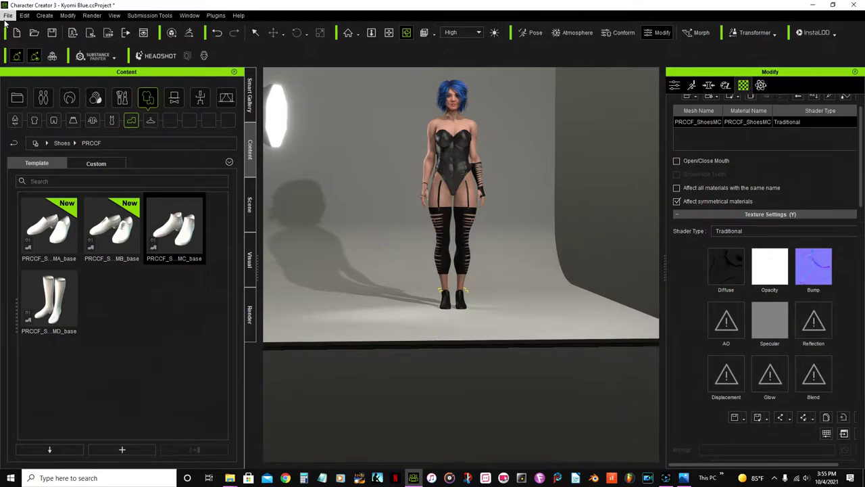
Save the Kyomi Blue project and recentre and zoom the view on the character.
left_click(54, 33)
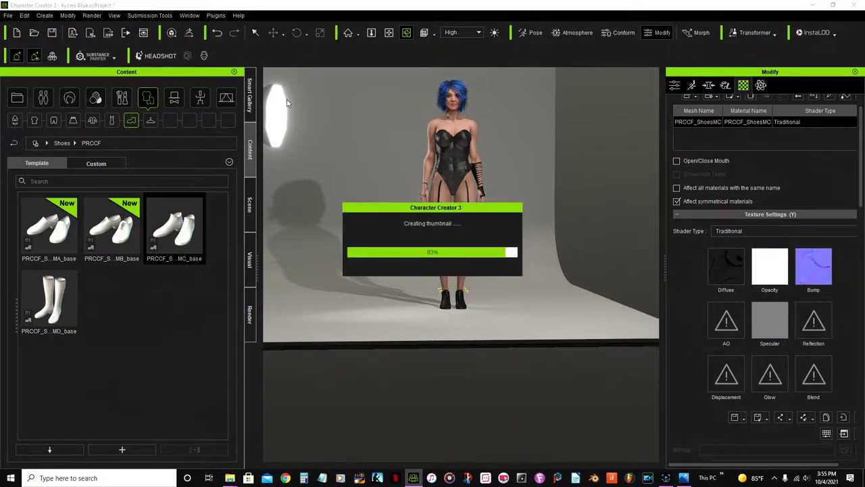
left_click(389, 32)
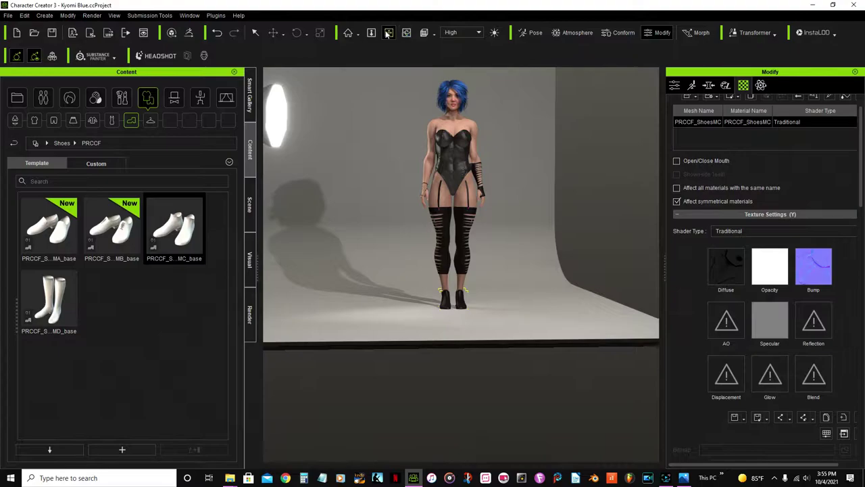
left_click_drag(385, 164, 394, 288)
scroll(393, 287, "up", 6)
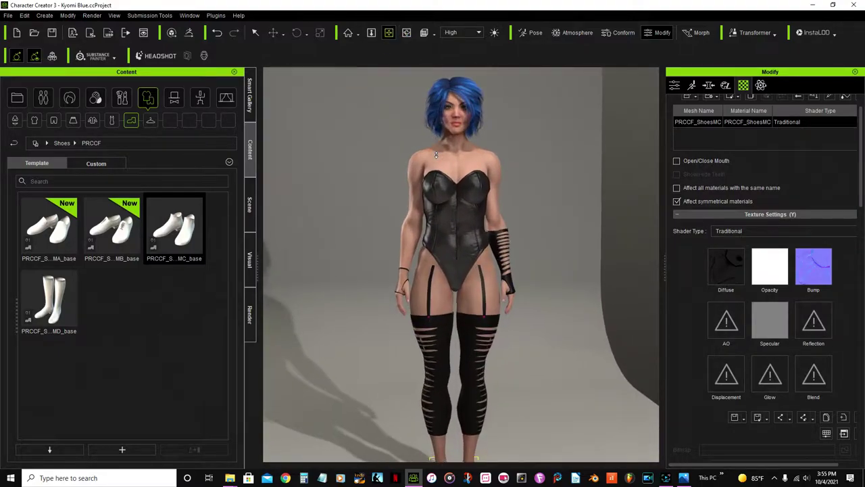
scroll(436, 154, "up", 1)
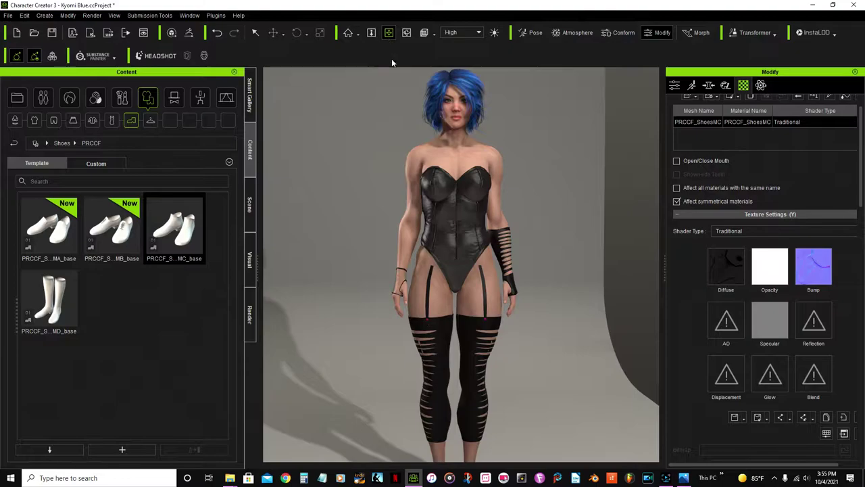
scroll(406, 206, "up", 3)
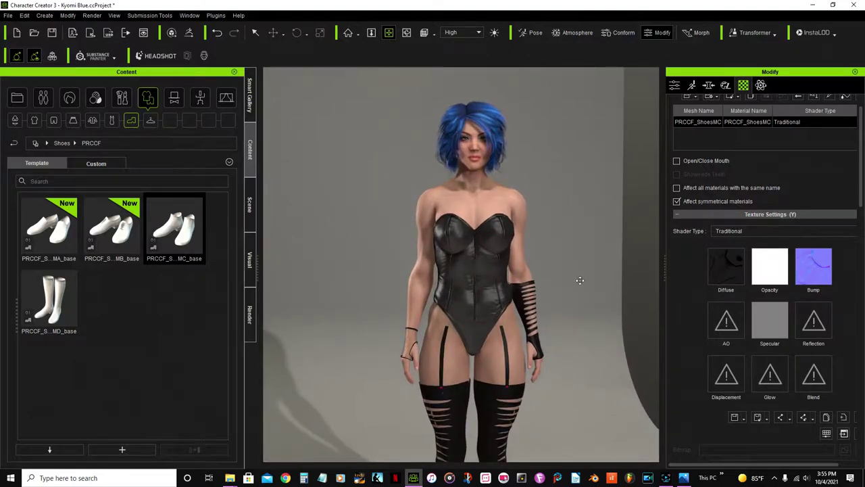
Orbit around the character, then select her body to list its materials.
left_click(406, 33)
left_click_drag(523, 206, 462, 245)
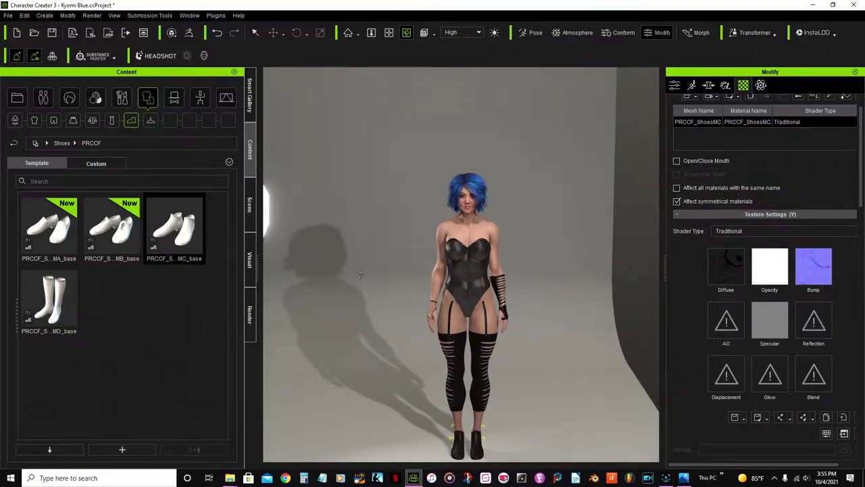
left_click_drag(385, 274, 308, 342)
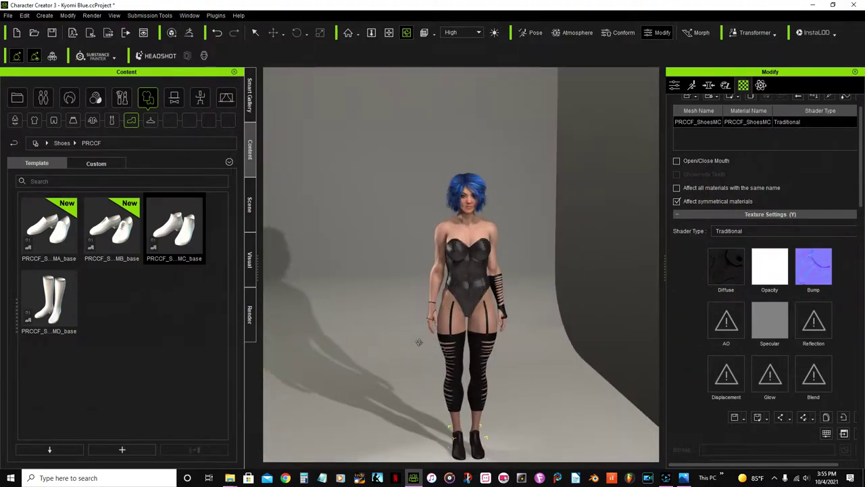
left_click_drag(385, 115, 401, 100)
left_click(255, 32)
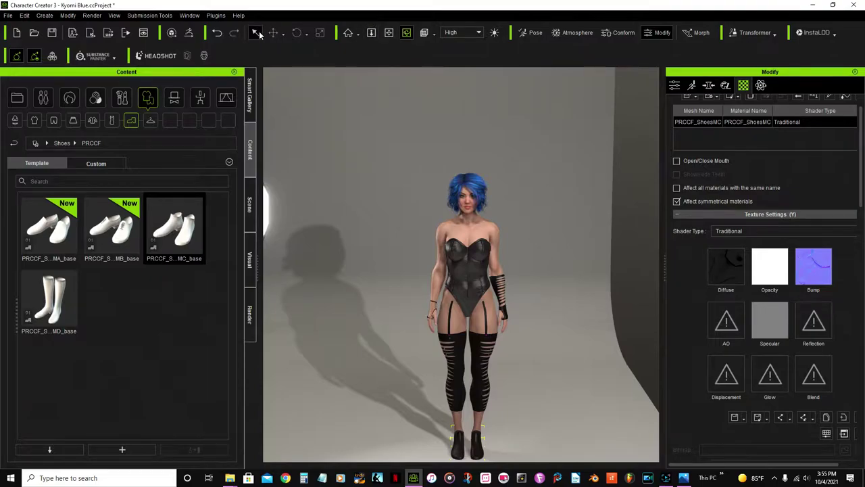
scroll(442, 196, "up", 2)
scroll(442, 197, "up", 3)
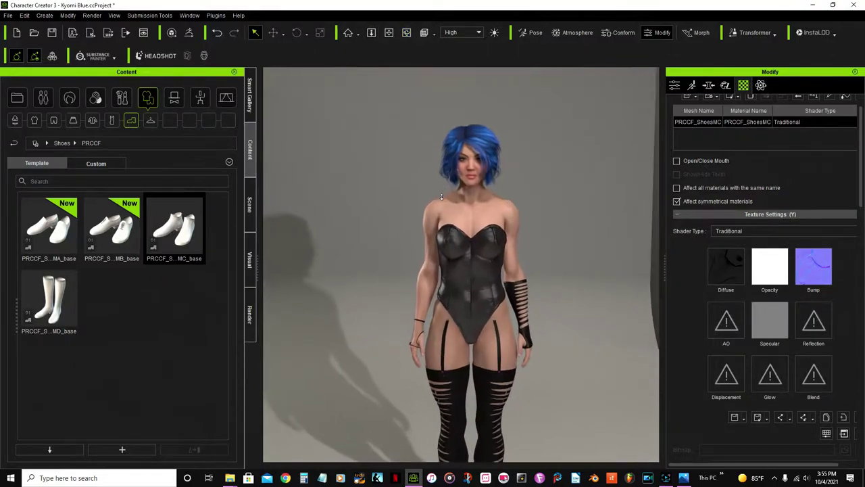
left_click(509, 202)
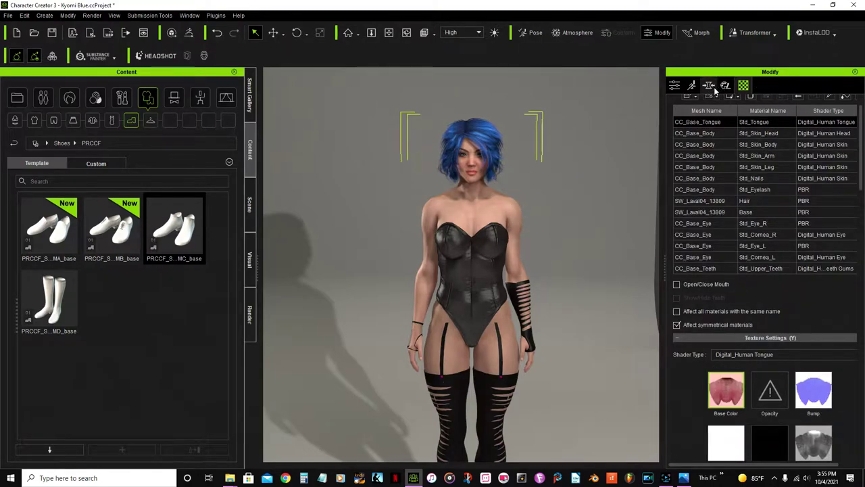
Set the body morphs Body Thin to 35 and Shoulder Width A to 60.
left_click(708, 85)
left_click(722, 153)
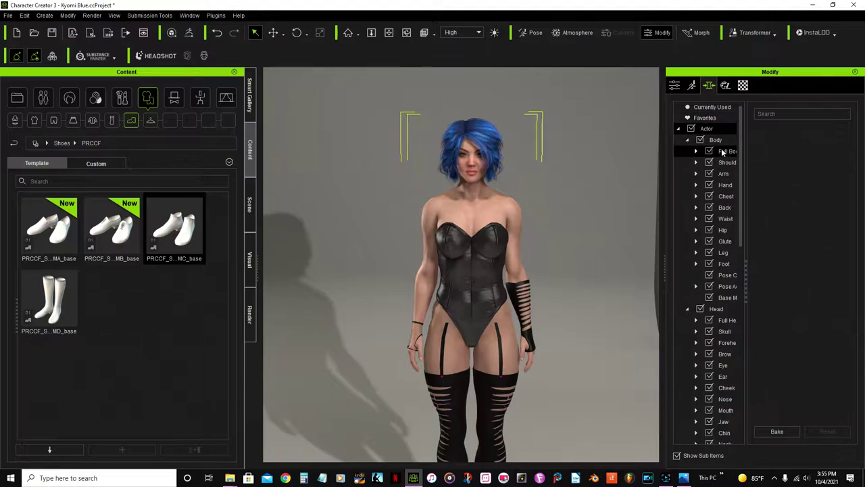
left_click_drag(854, 137, 853, 219)
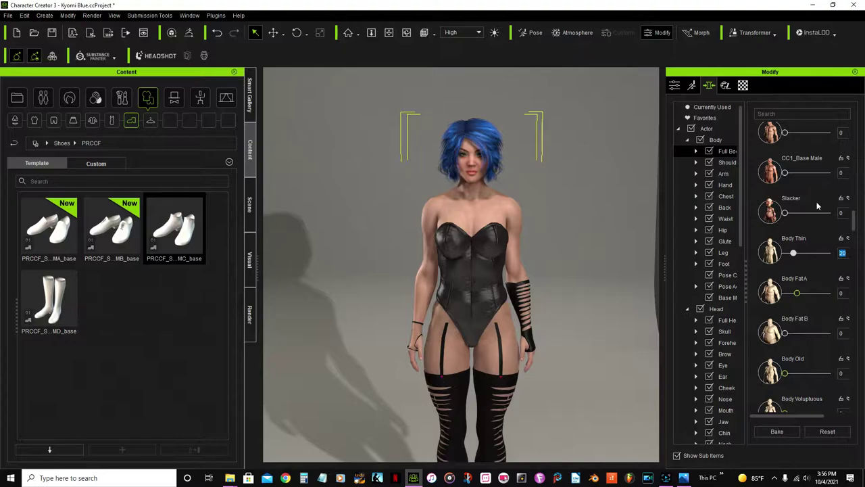
type("35")
key("Return")
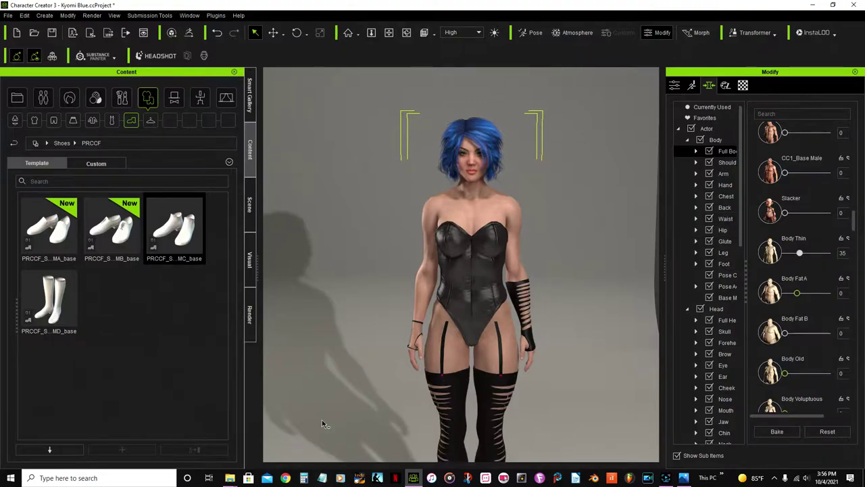
left_click(728, 165)
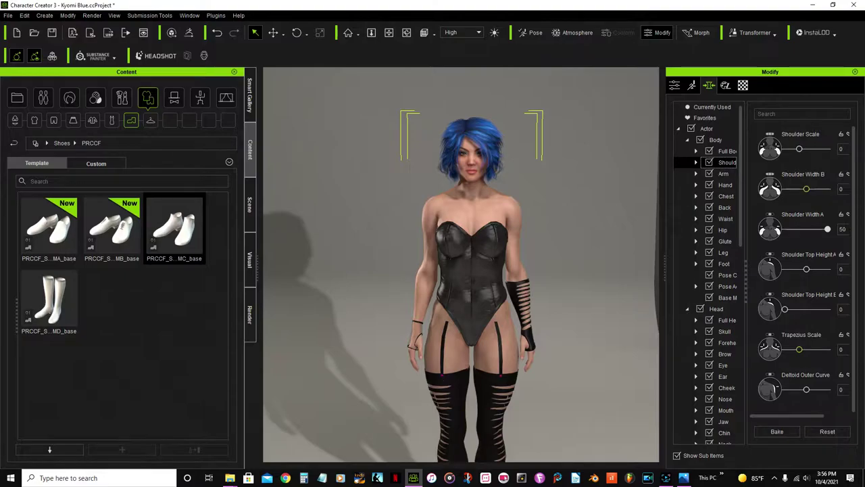
double_click(837, 230)
type("60")
key("Return")
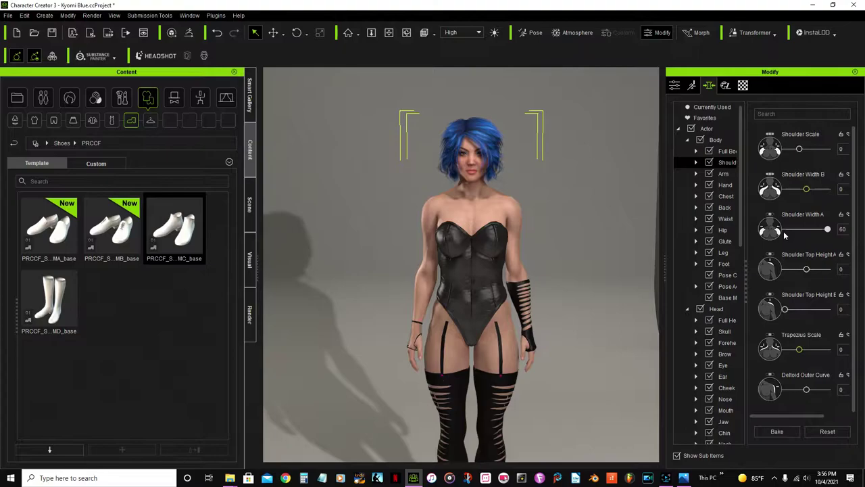
Orbit back to a front view and save the Kyomi Blue project.
scroll(469, 87, "down", 1)
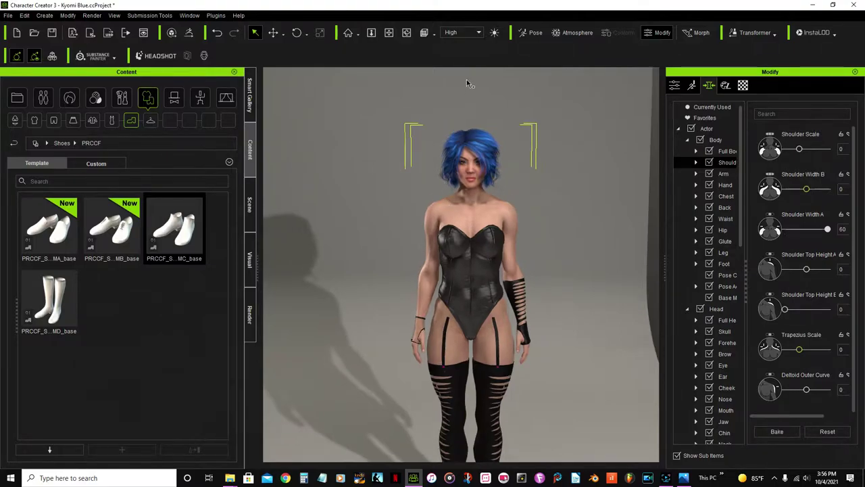
left_click(407, 33)
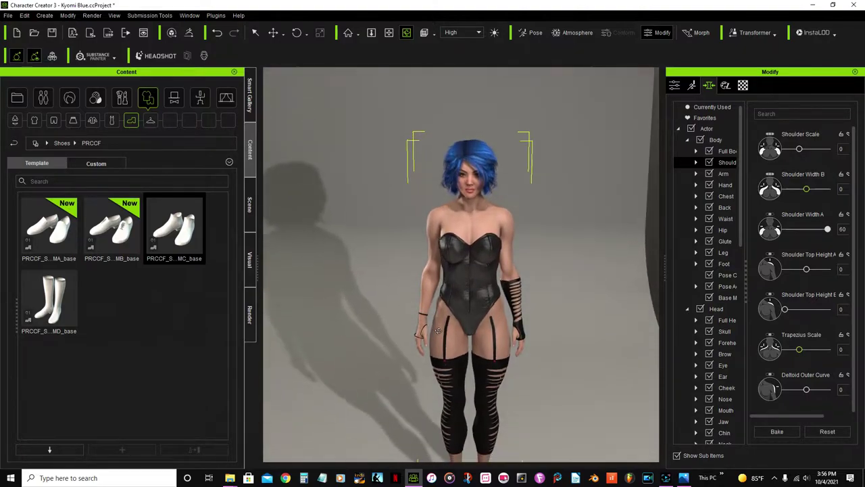
right_click_drag(436, 291, 500, 290)
right_click_drag(571, 203, 489, 229)
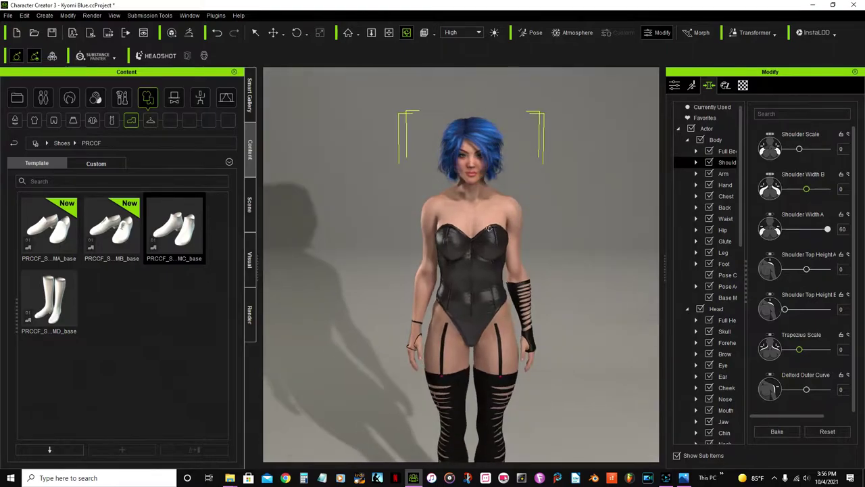
left_click(52, 34)
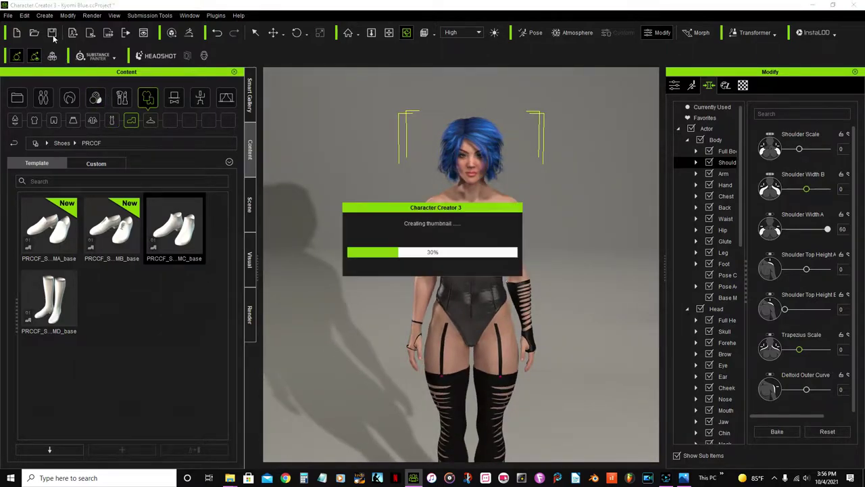
Export the clothed character as FBX with the Blender preset and Embed Textures off.
left_click(7, 15)
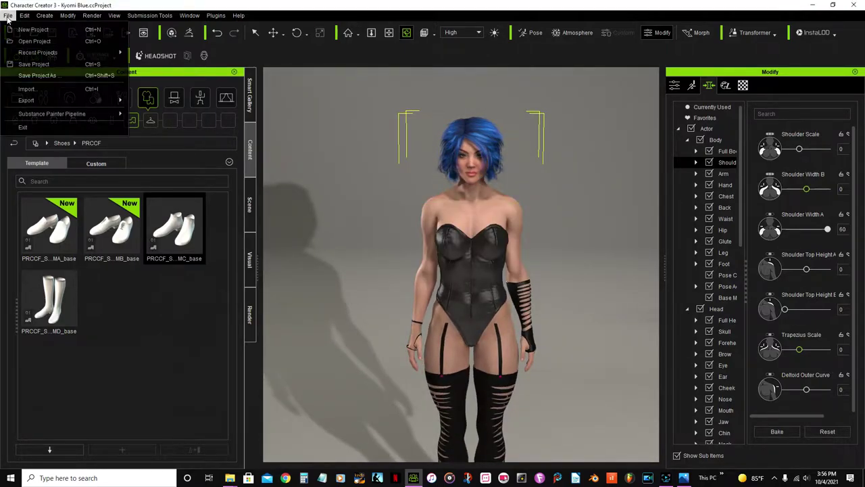
mouse_move(32, 101)
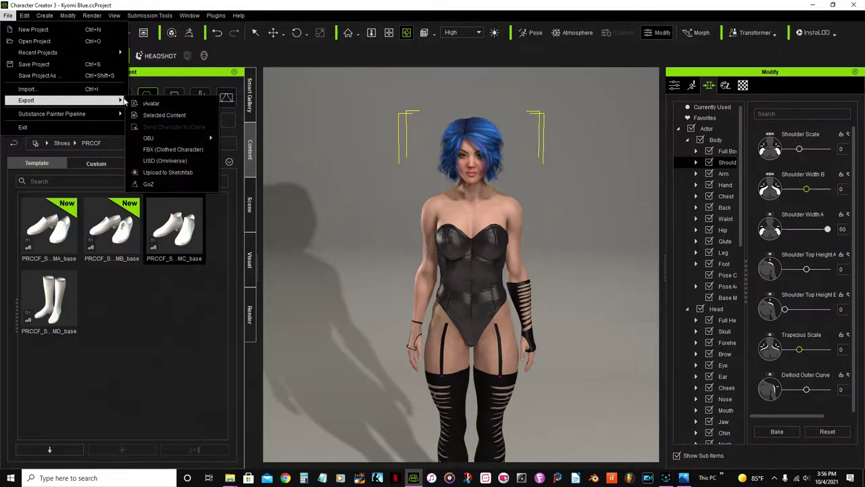
left_click(167, 146)
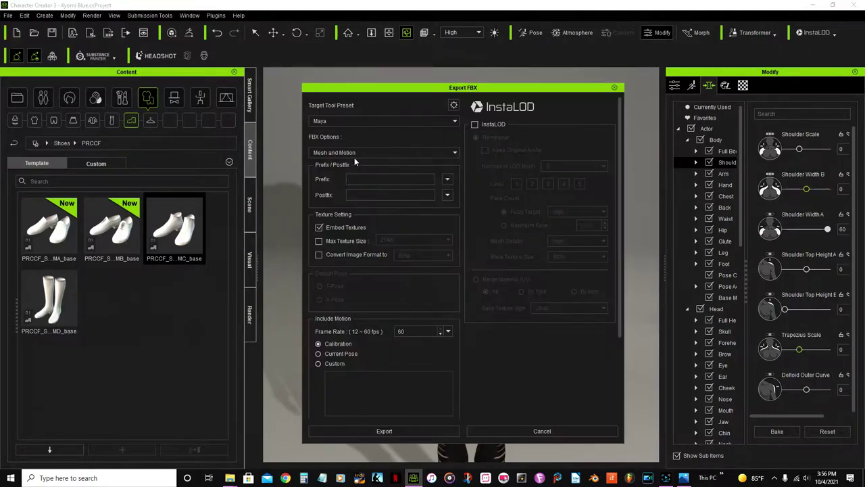
left_click(456, 122)
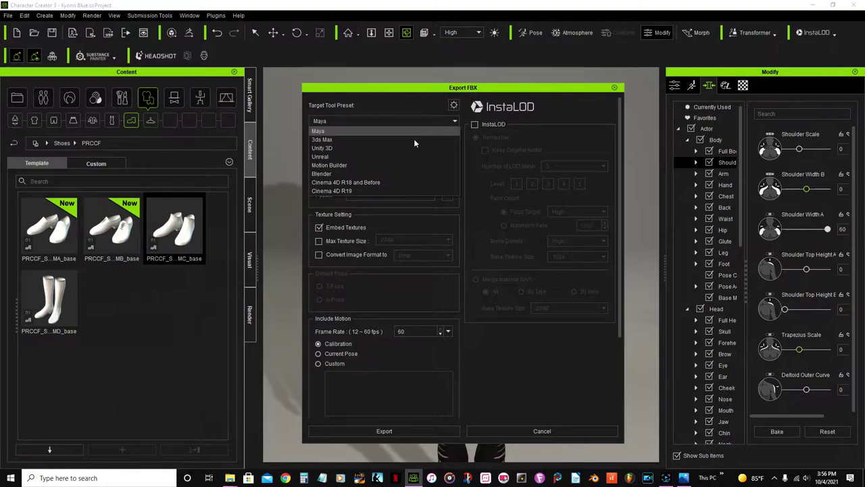
left_click(387, 176)
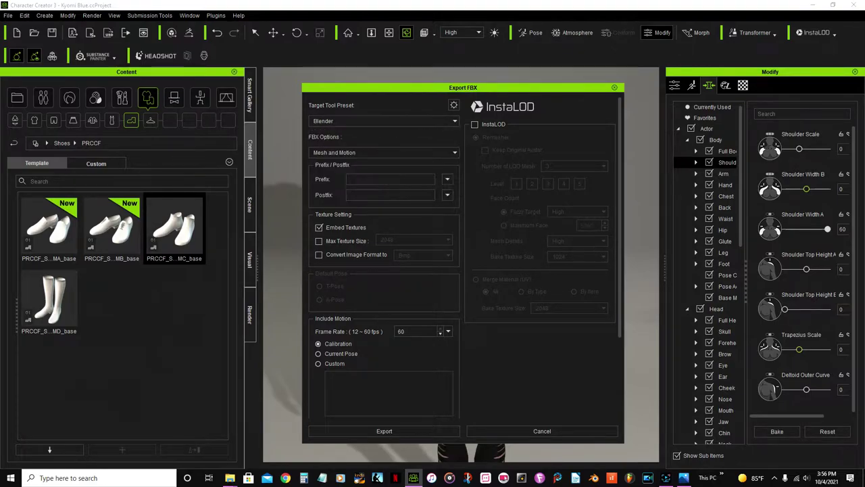
left_click(318, 227)
left_click(393, 430)
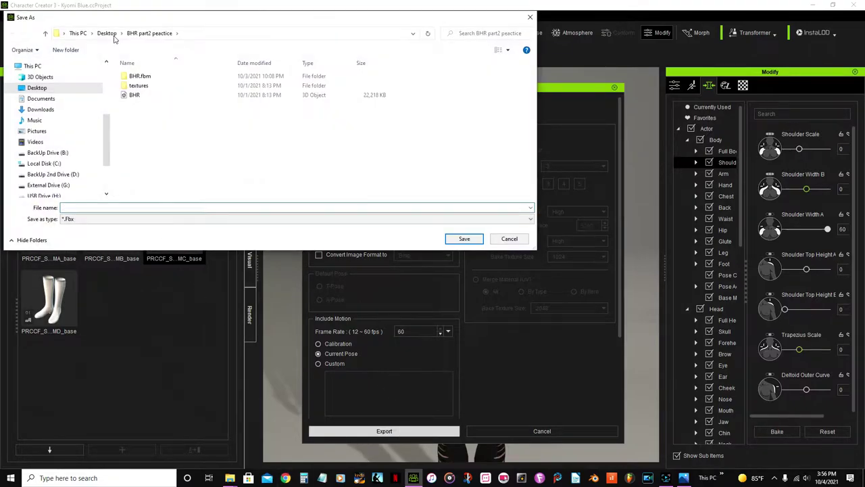
Save the FBX as BHR in Desktop > Video Tutorials > Blue Hair Robotica.
left_click(107, 33)
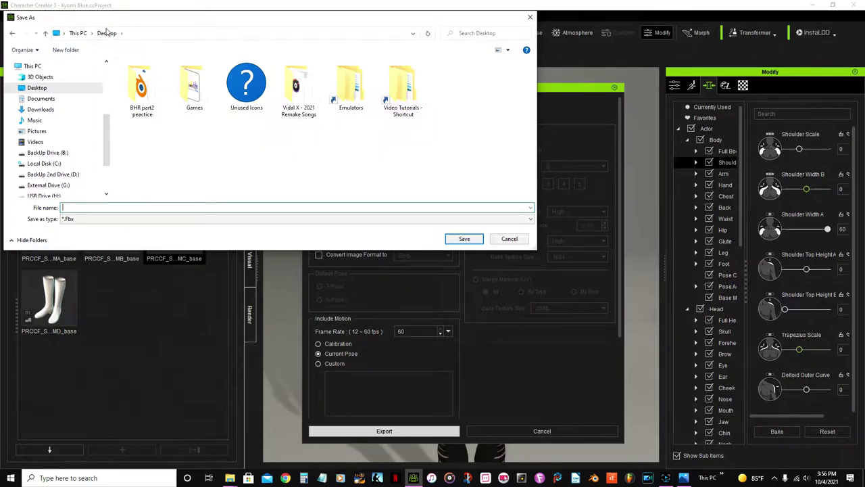
double_click(399, 100)
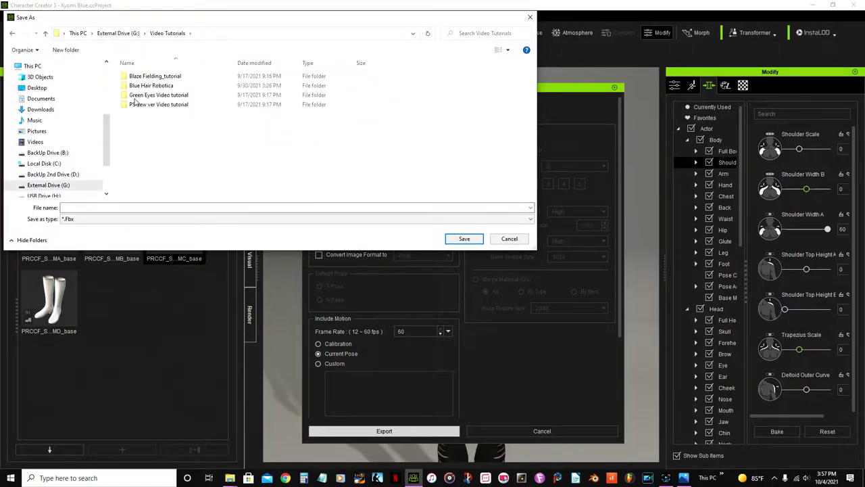
double_click(159, 86)
double_click(151, 76)
left_click(139, 206)
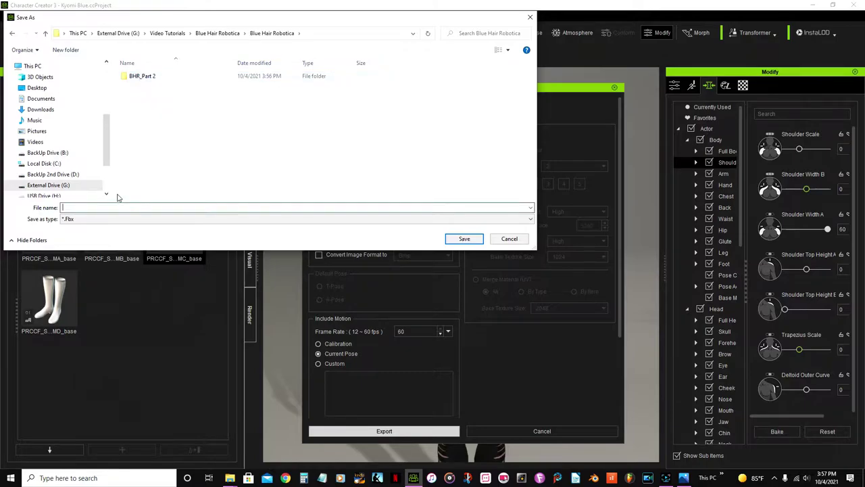
type("BHR")
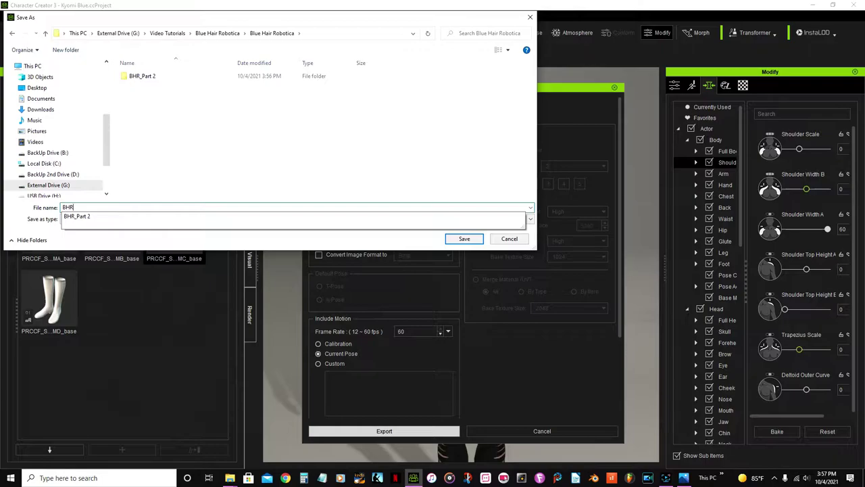
left_click(464, 240)
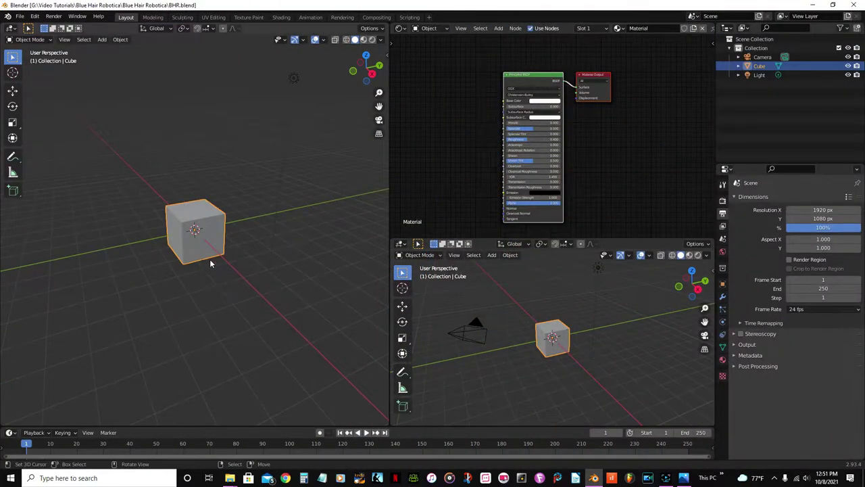
Delete the default cube from the scene.
scroll(206, 262, "up", 3)
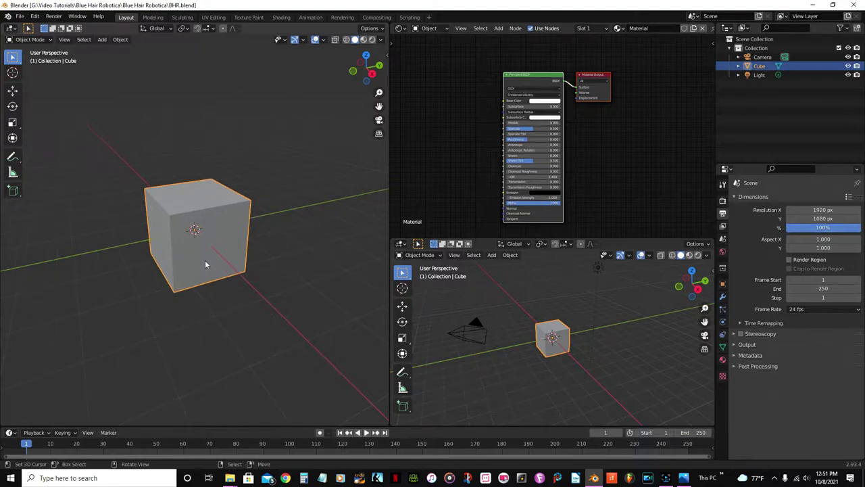
key("x")
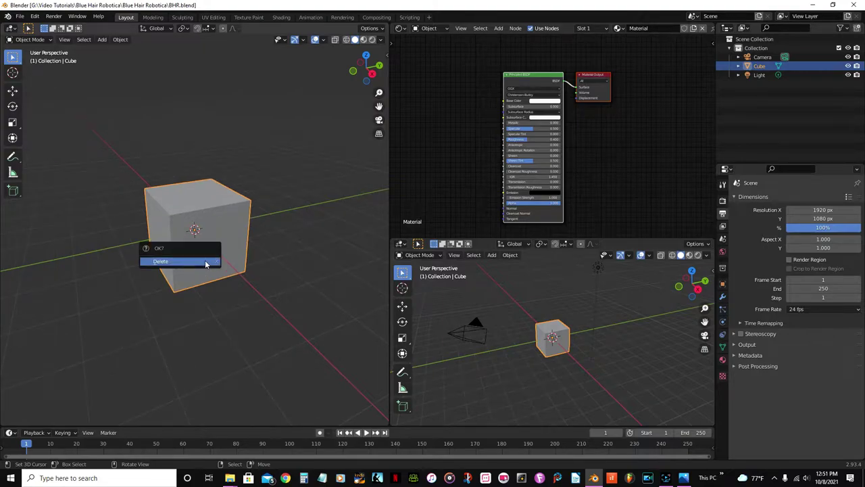
left_click(206, 263)
Import BHR.Fbx through the FBX importer.
left_click(21, 19)
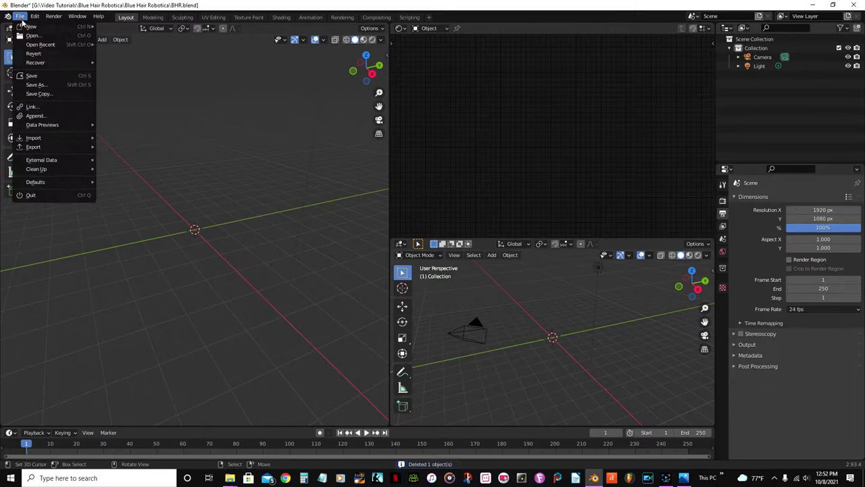
mouse_move(38, 138)
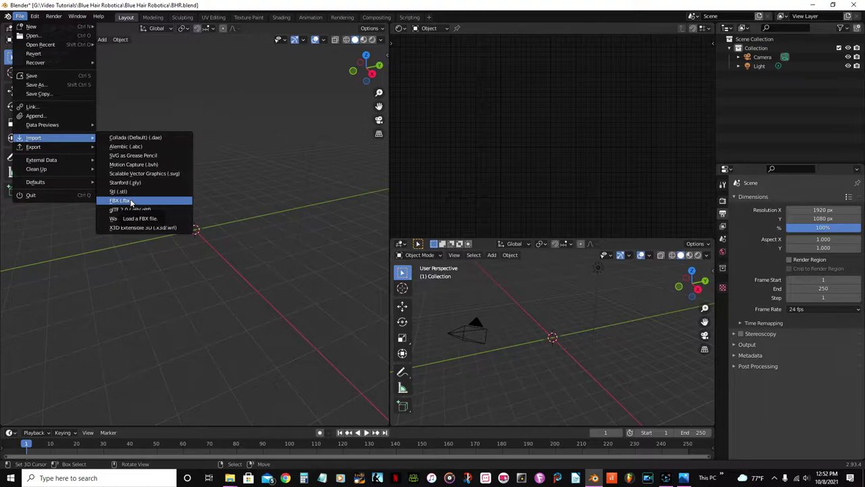
left_click(131, 203)
left_click(363, 207)
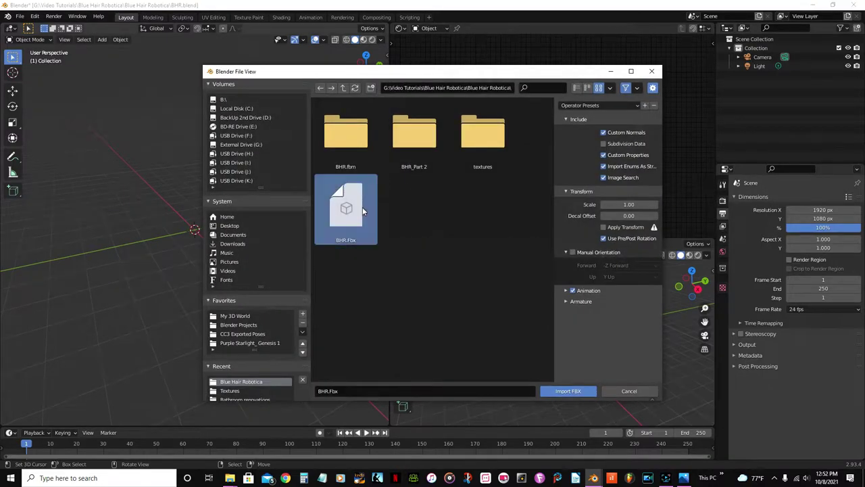
left_click(576, 391)
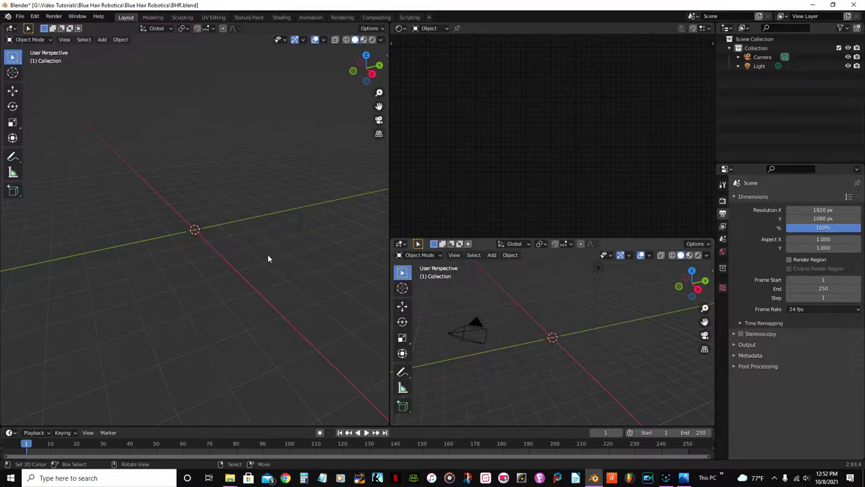
Delete all imported keyframes in the Dope Sheet, then restore the lower area to 3D Viewport.
left_click(402, 243)
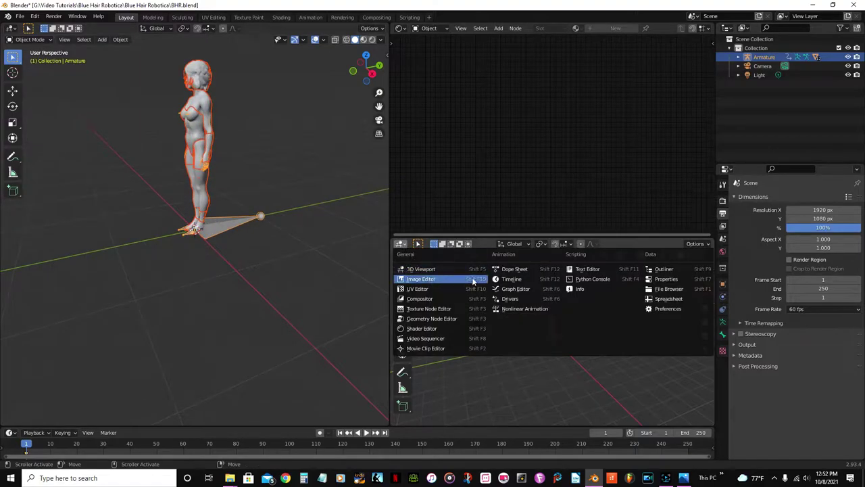
left_click(511, 270)
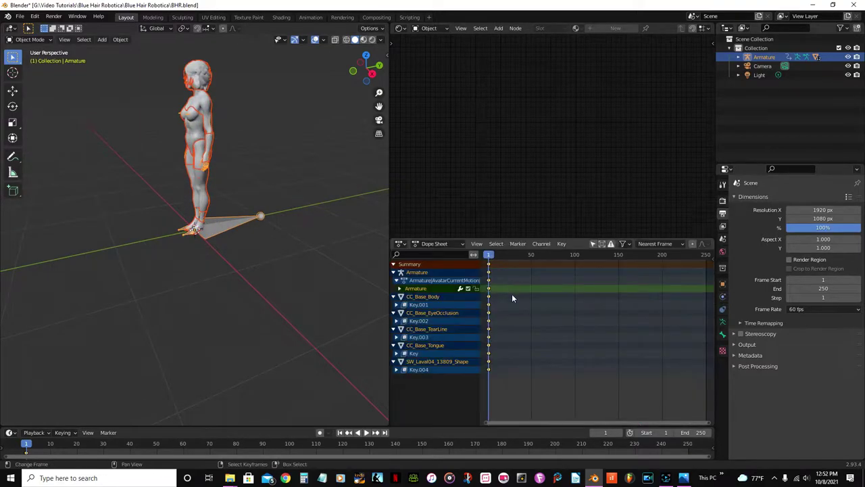
key("x")
left_click(512, 298)
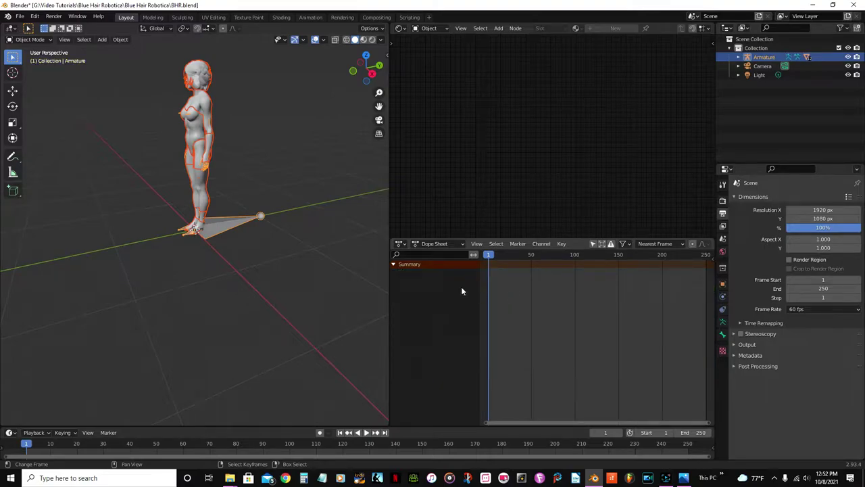
left_click(400, 243)
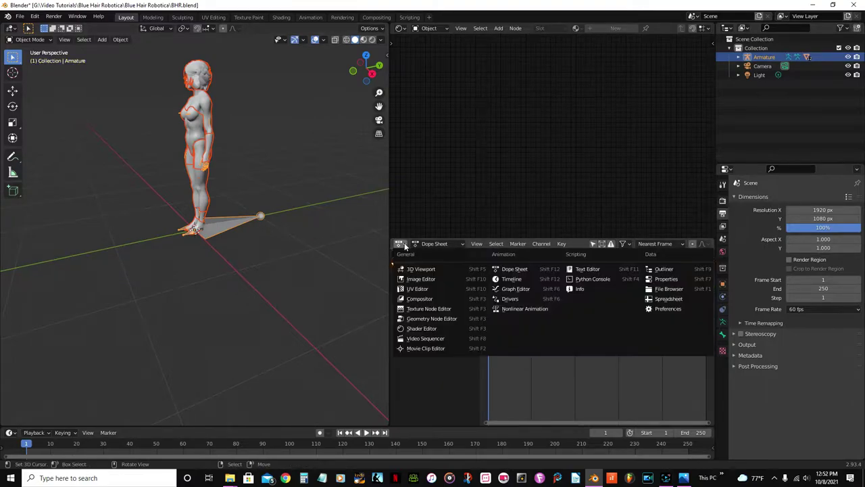
left_click(421, 269)
middle_click_drag(304, 256, 294, 226)
Deselect the armature and switch to Material Preview shading.
scroll(253, 192, "up", 5)
left_click(264, 294)
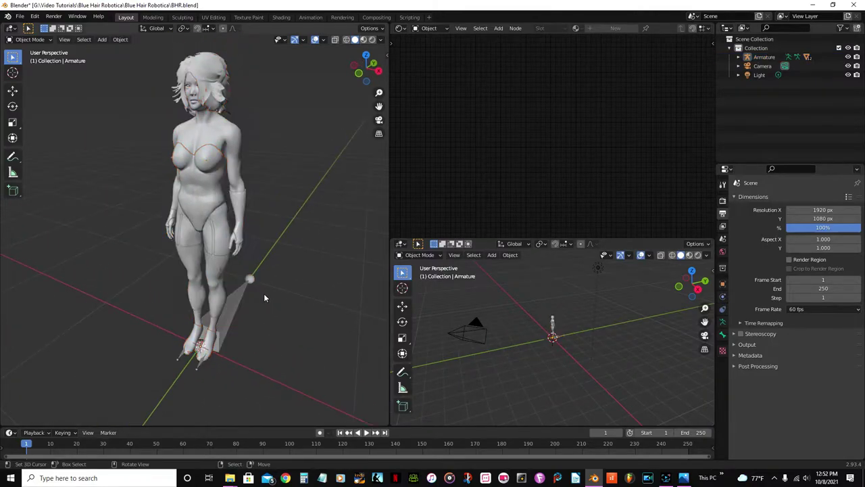
scroll(264, 293, "down", 2)
middle_click_drag(264, 294, 338, 169)
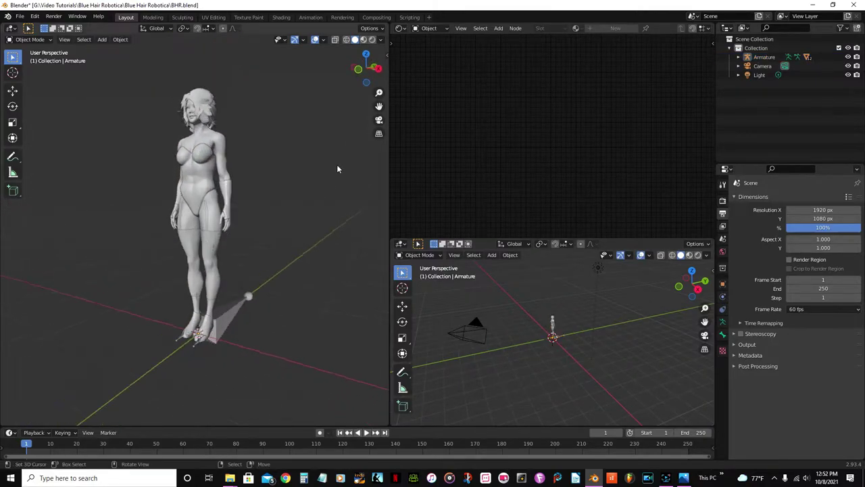
left_click(364, 39)
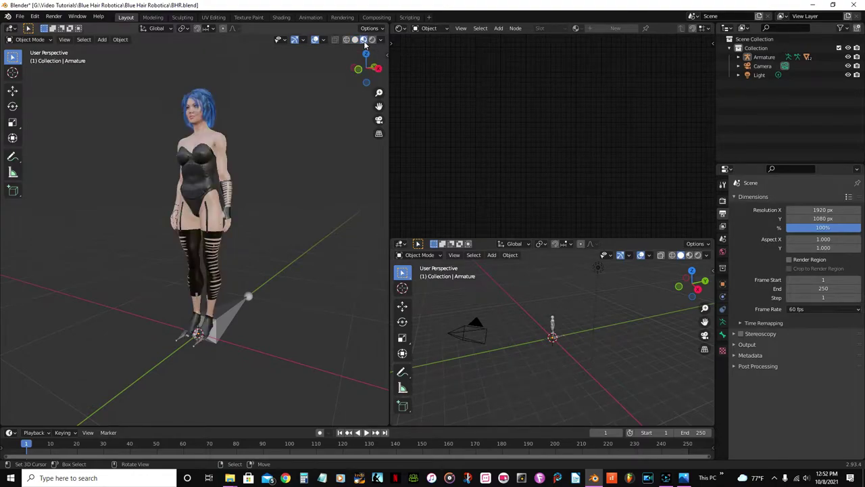
Set both viewports to Front Orthographic, zoom in, and switch the main view to Rendered.
scroll(291, 145, "down", 3)
key("KP_1")
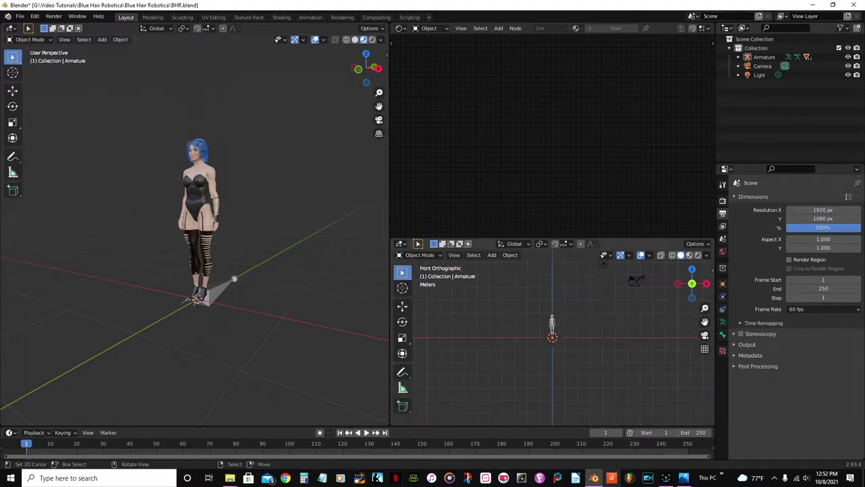
key("KP_1")
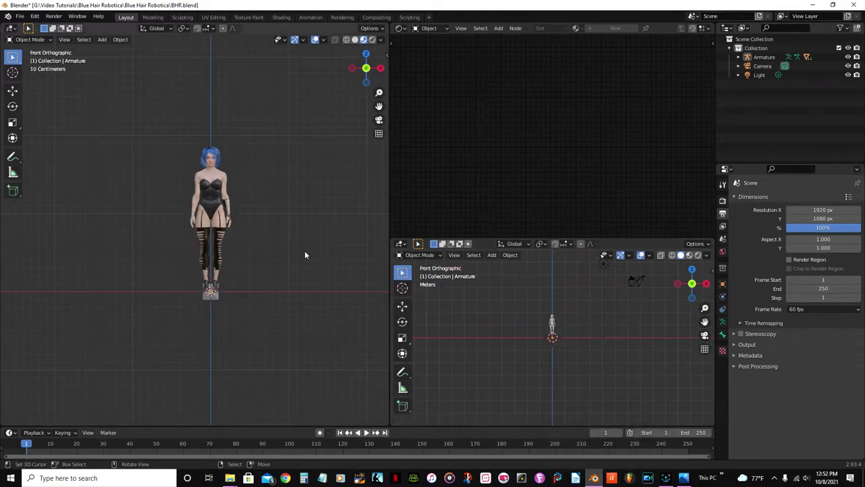
scroll(239, 162, "up", 4)
scroll(242, 157, "up", 3)
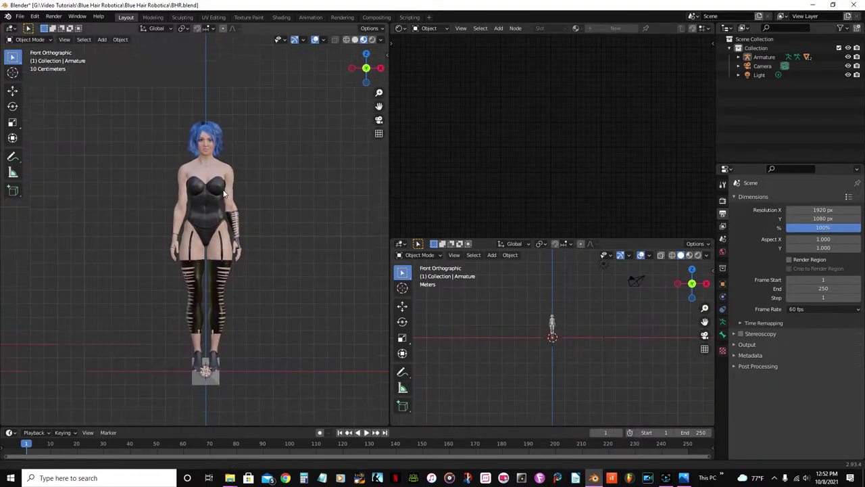
left_click(372, 39)
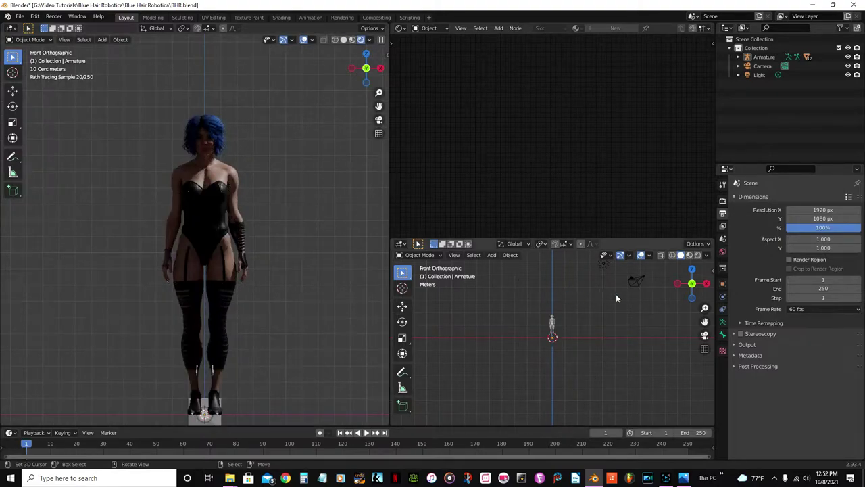
Move the Light above and in front of the character using the right and front views.
scroll(610, 280, "down", 1)
key("KP_3")
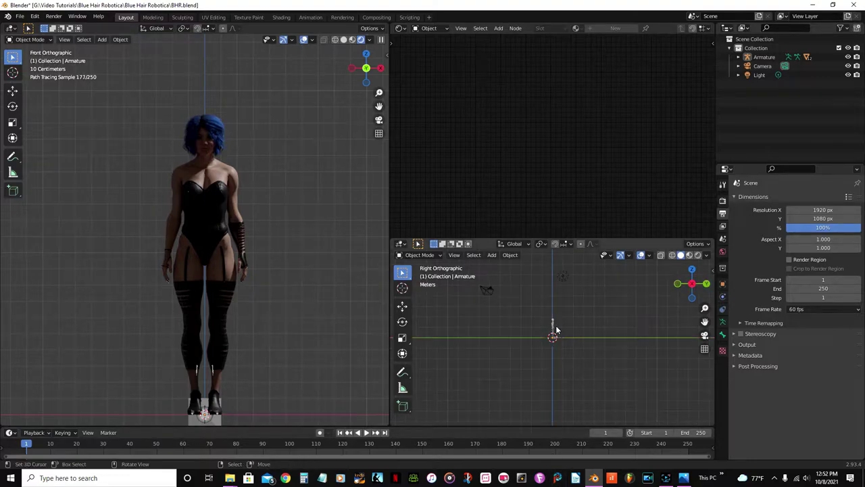
left_click(563, 278)
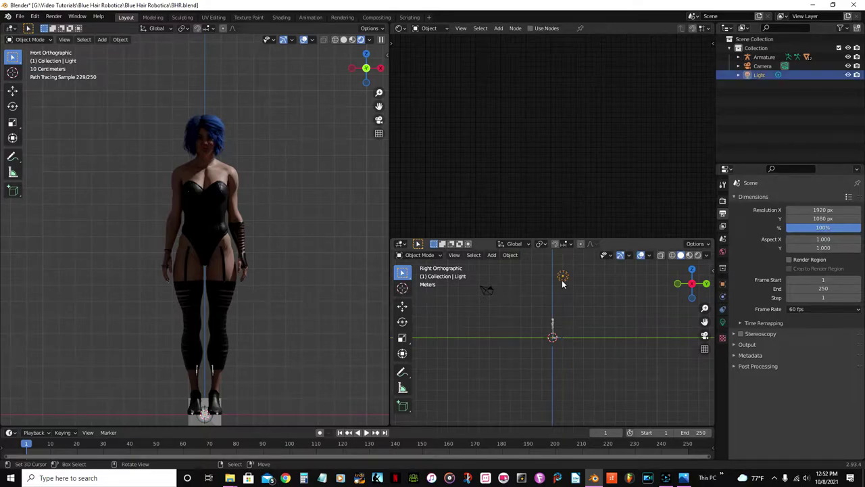
key("g")
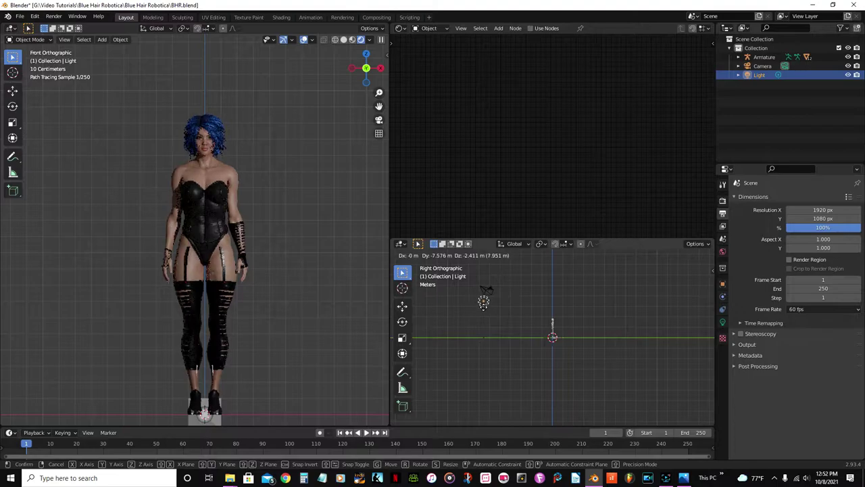
left_click(488, 297)
key("KP_1")
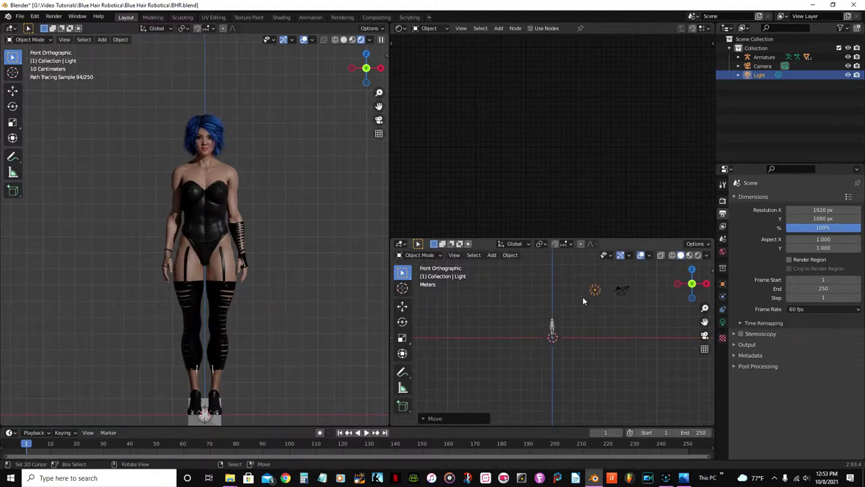
key("g")
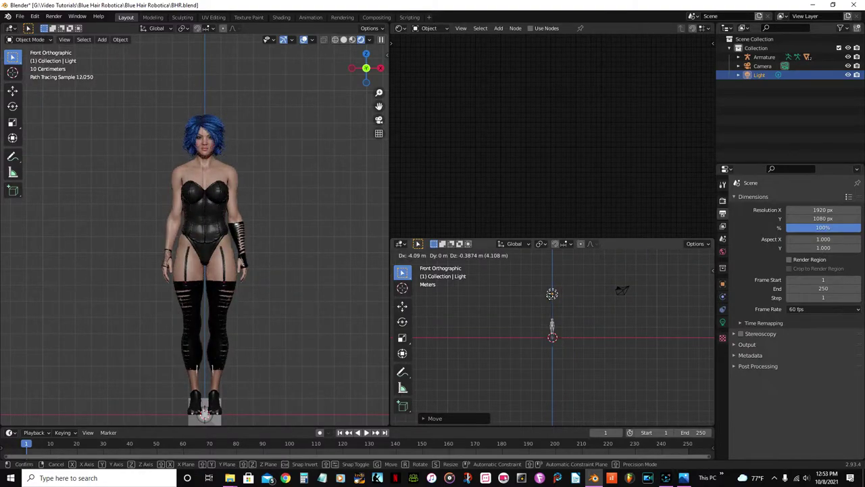
left_click(551, 298)
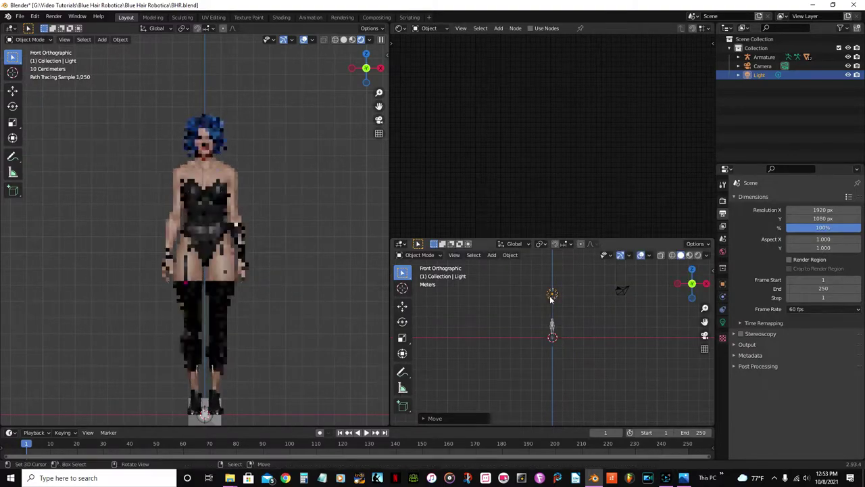
left_click(724, 252)
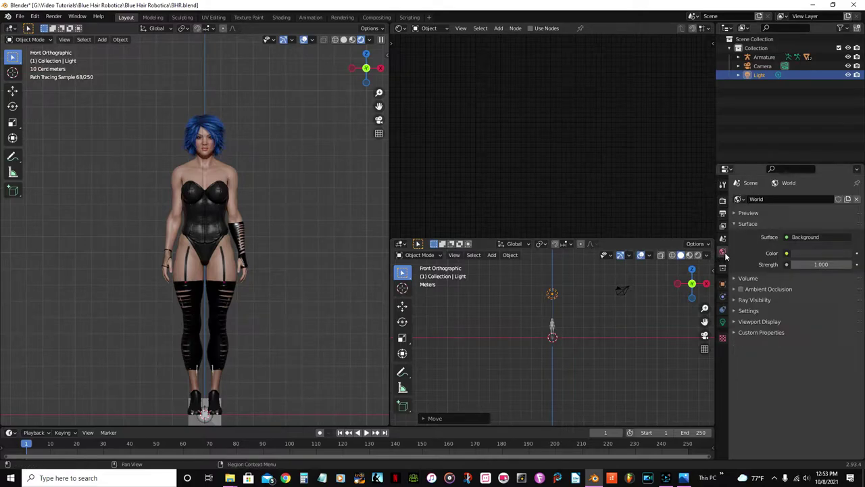
Brighten the world colour to near white and set colour management to Standard, Medium High Contrast.
left_click(807, 252)
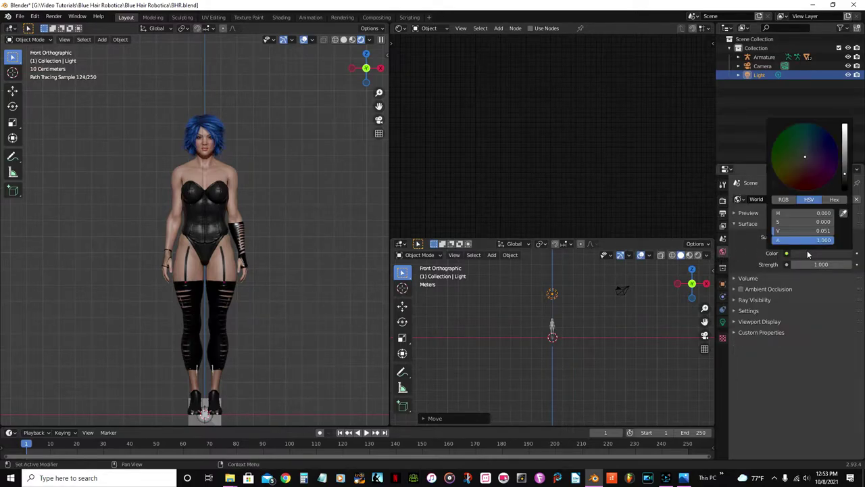
left_click(844, 129)
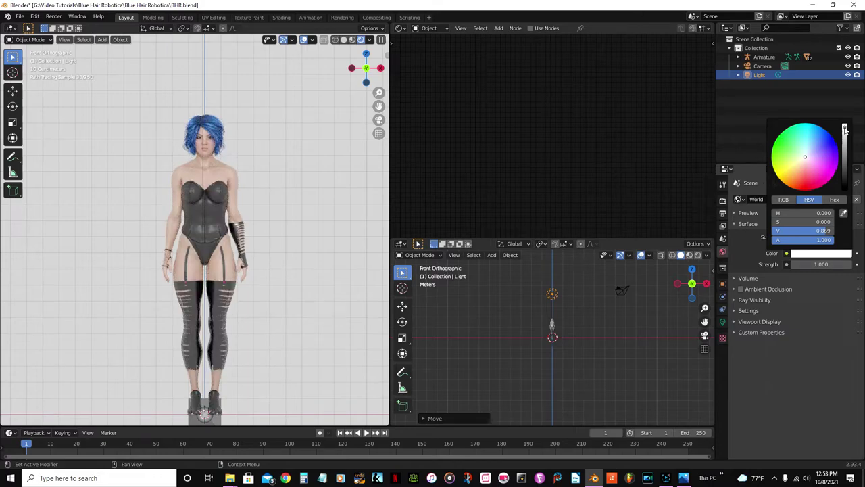
left_click(723, 200)
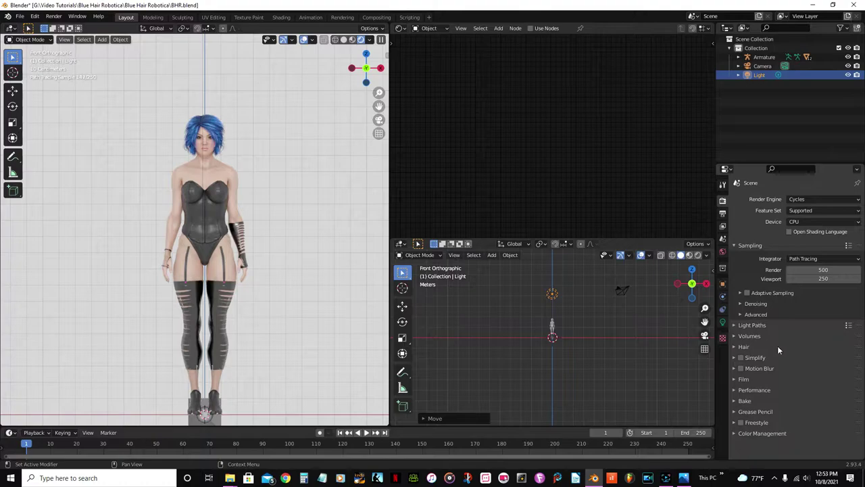
left_click(734, 436)
scroll(824, 415, "down", 3)
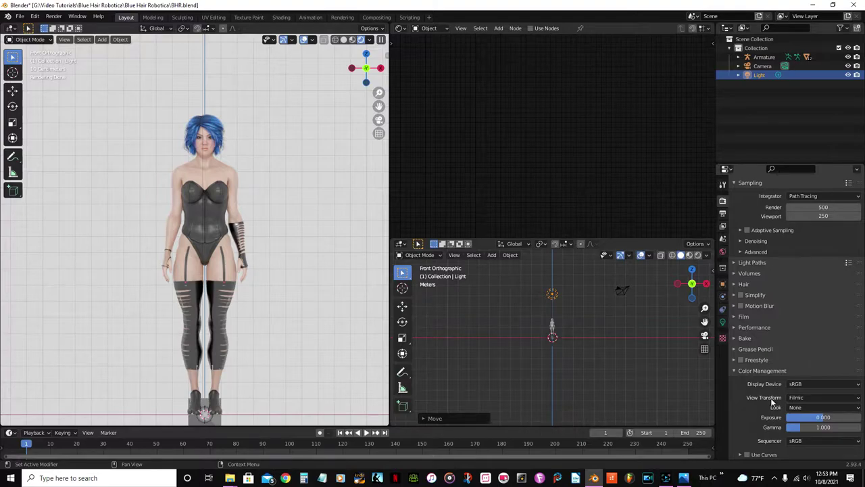
left_click(853, 400)
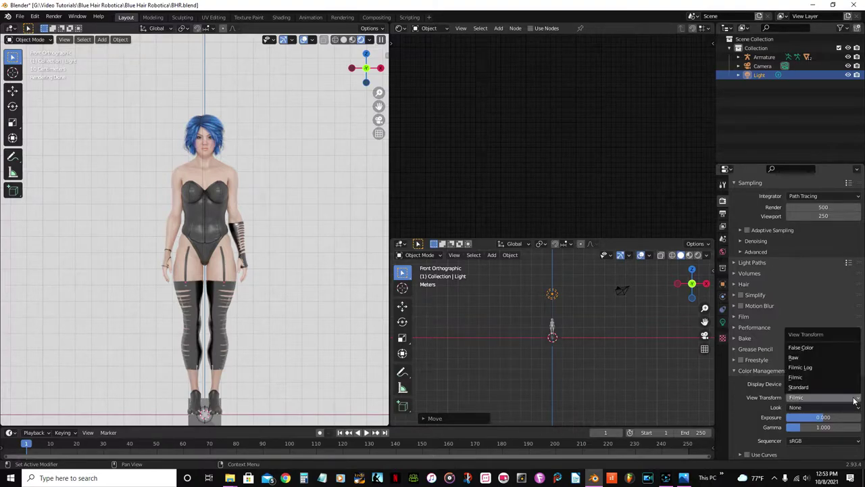
left_click(822, 387)
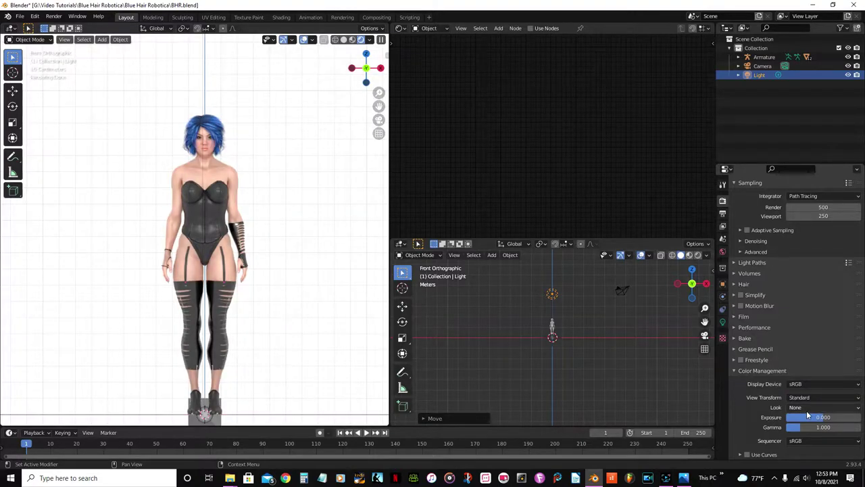
left_click(857, 407)
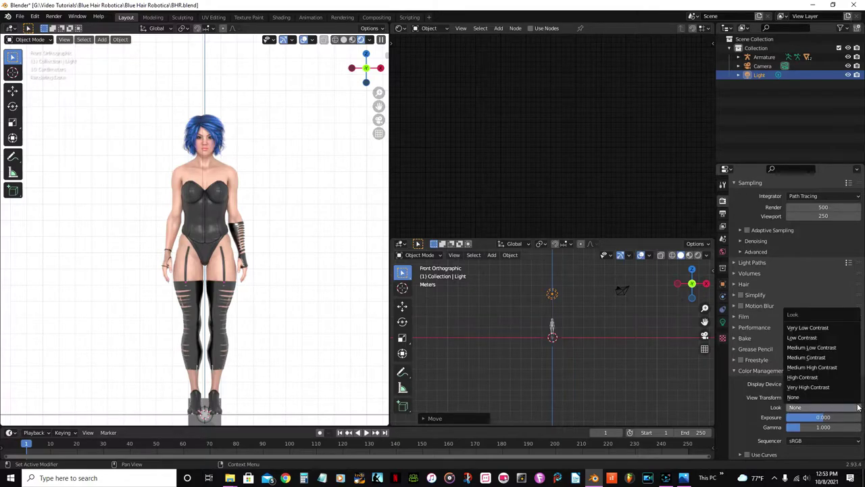
left_click(811, 367)
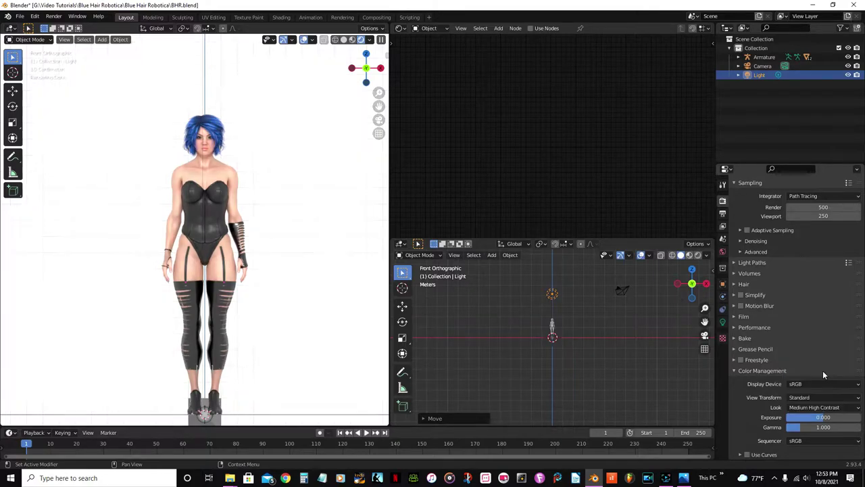
Save BHR.blend, then show the upper body front-on in Material Preview.
scroll(227, 200, "up", 2)
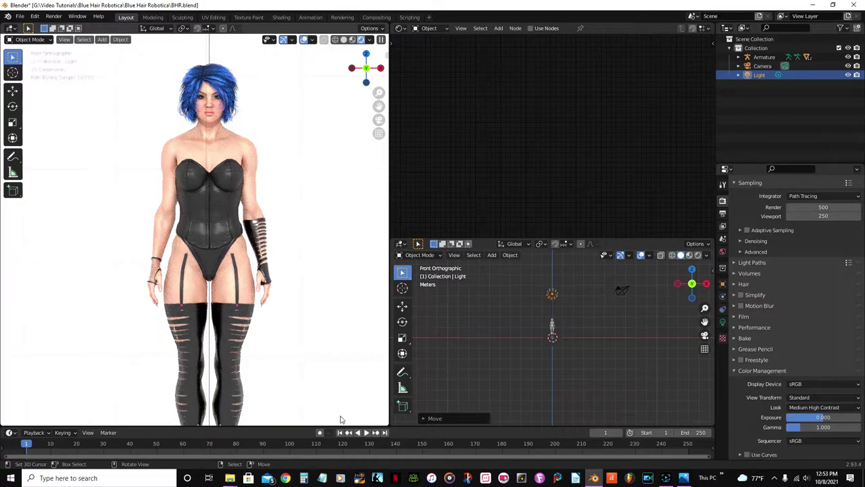
key("ctrl+s")
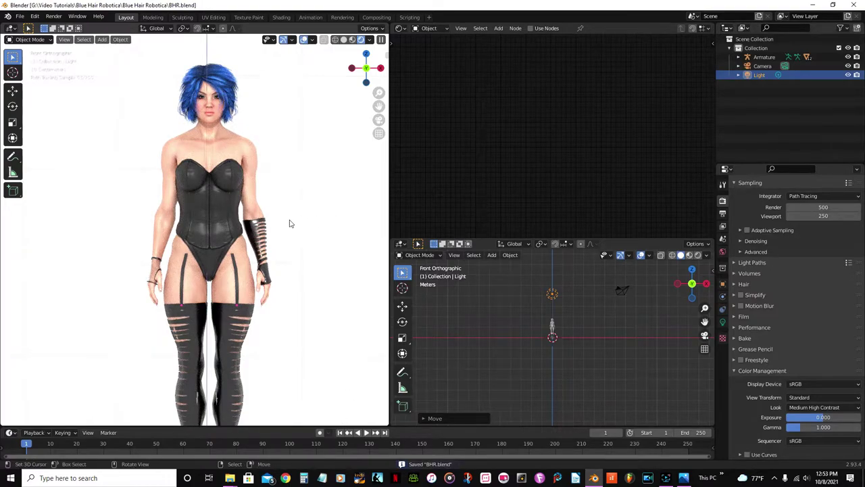
scroll(288, 222, "down", 3)
middle_click_drag(286, 222, 260, 195)
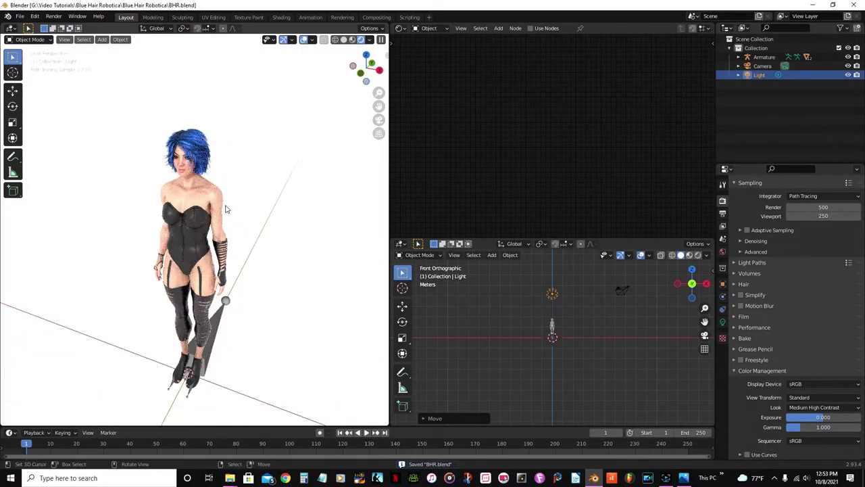
scroll(264, 194, "up", 5)
key("KP_1")
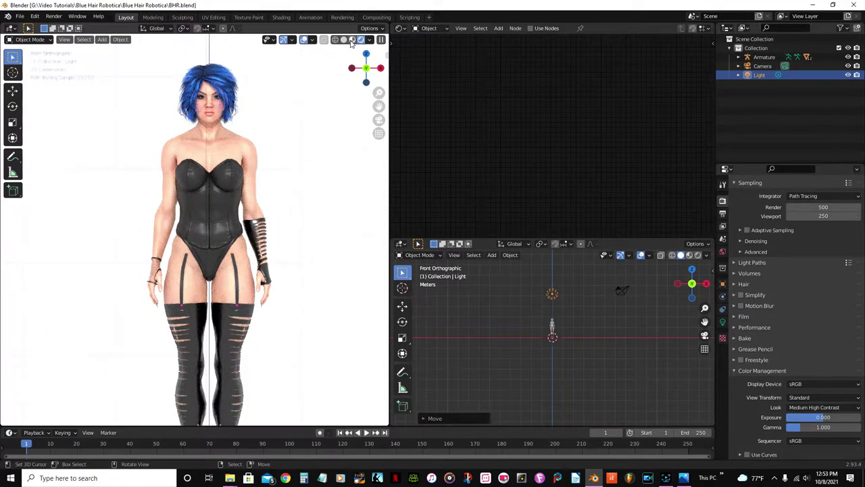
left_click(351, 39)
scroll(294, 94, "up", 3)
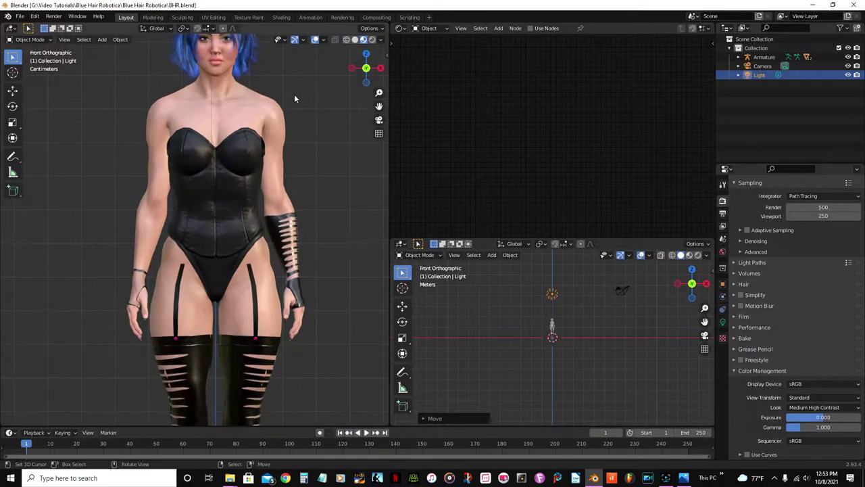
middle_click_drag(294, 94, 206, 165, "shift")
Select the body mesh, enter Edit Mode with nothing selected, and switch to face select.
left_click(206, 164)
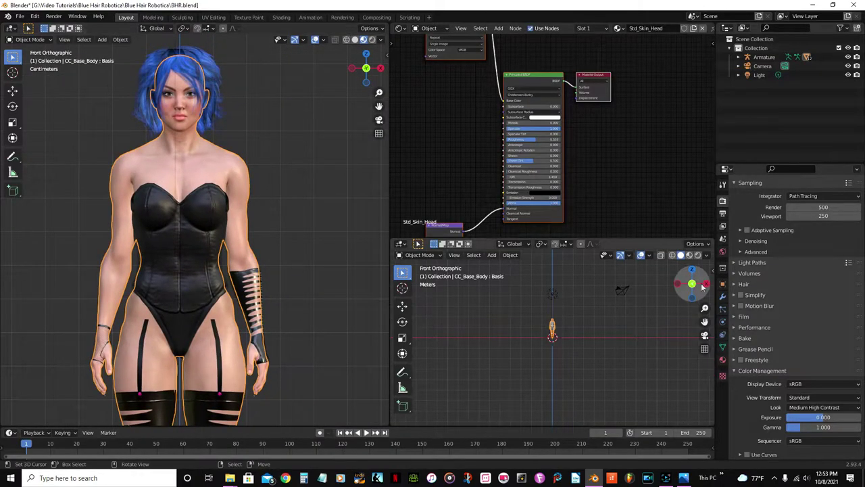
left_click(722, 295)
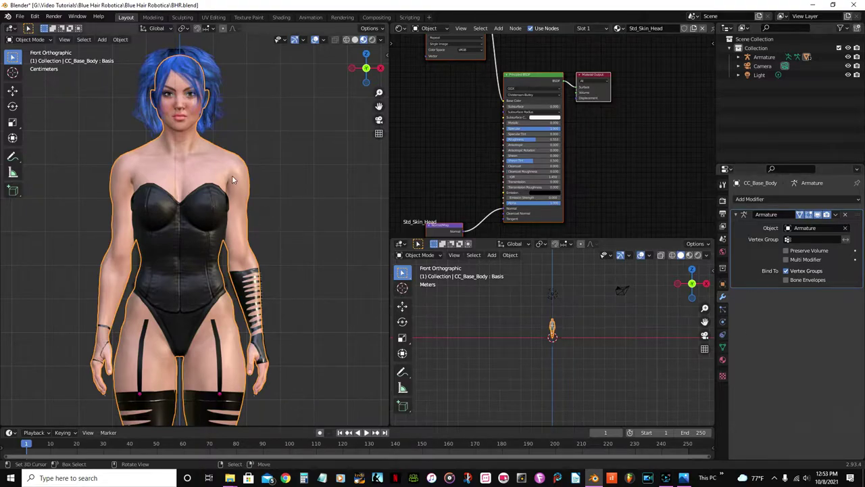
key("Tab")
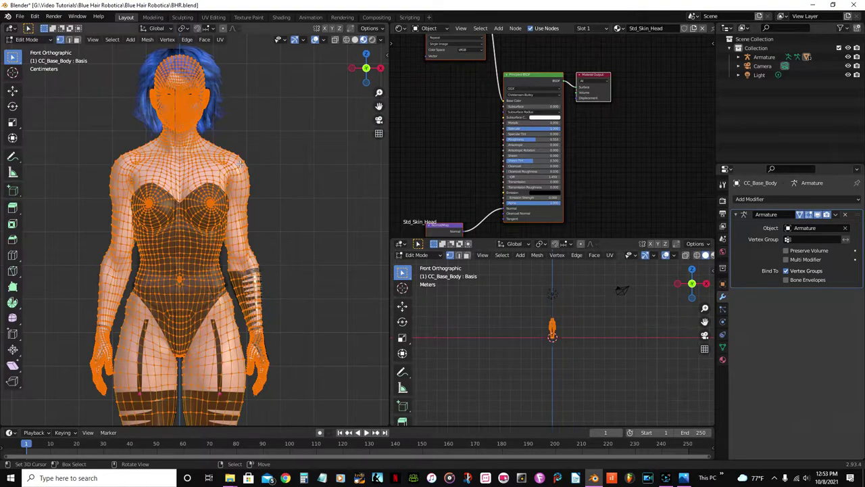
key("alt+a")
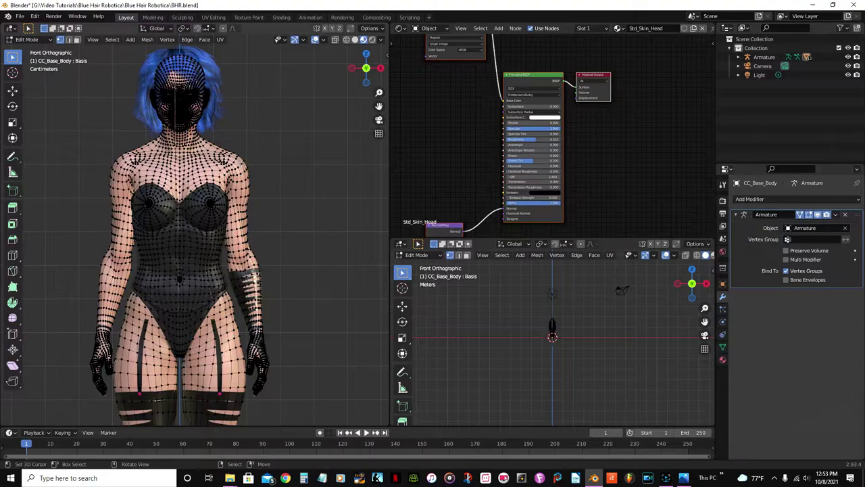
scroll(240, 164, "up", 3)
scroll(247, 258, "up", 3)
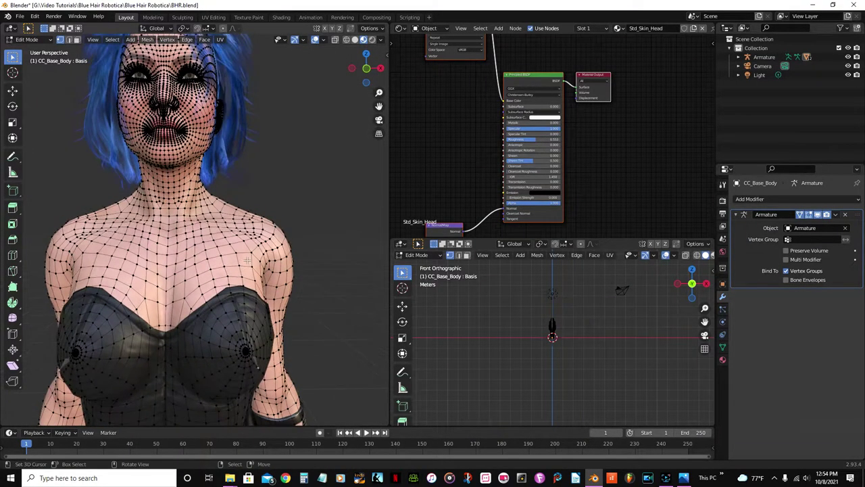
left_click(77, 39)
scroll(203, 223, "down", 4)
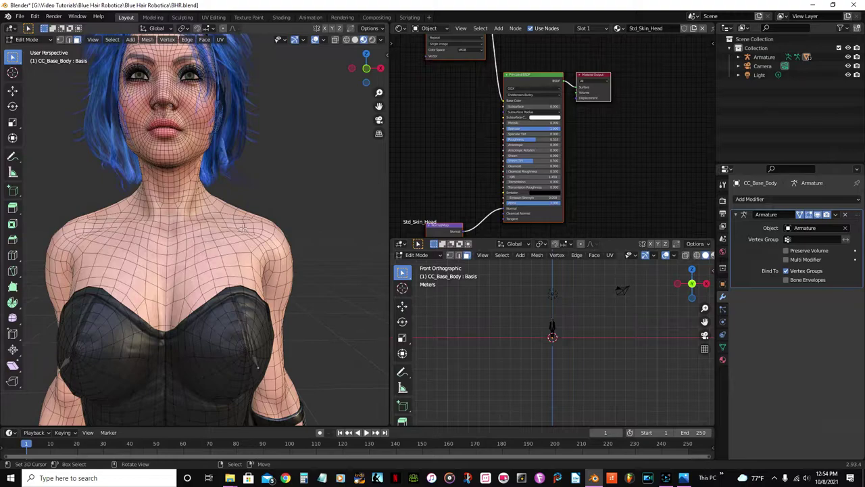
Add a new empty material slot to the CC_Base_Body mesh.
left_click(722, 359)
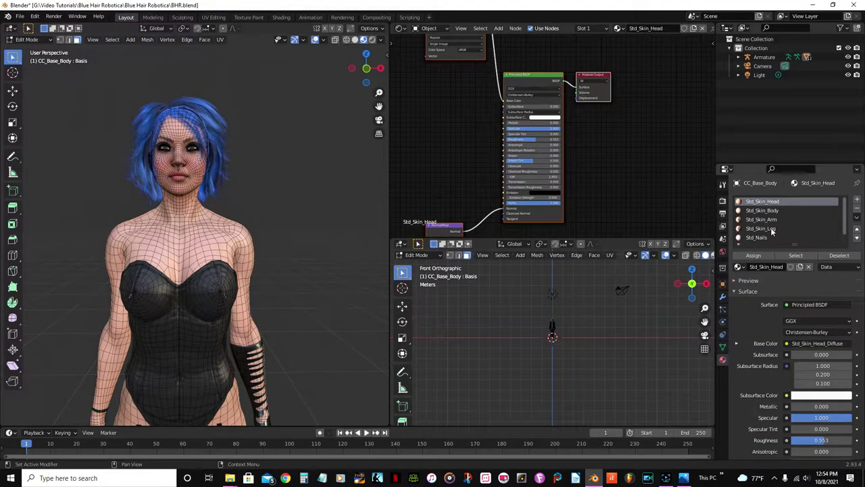
middle_click_drag(195, 301, 184, 303)
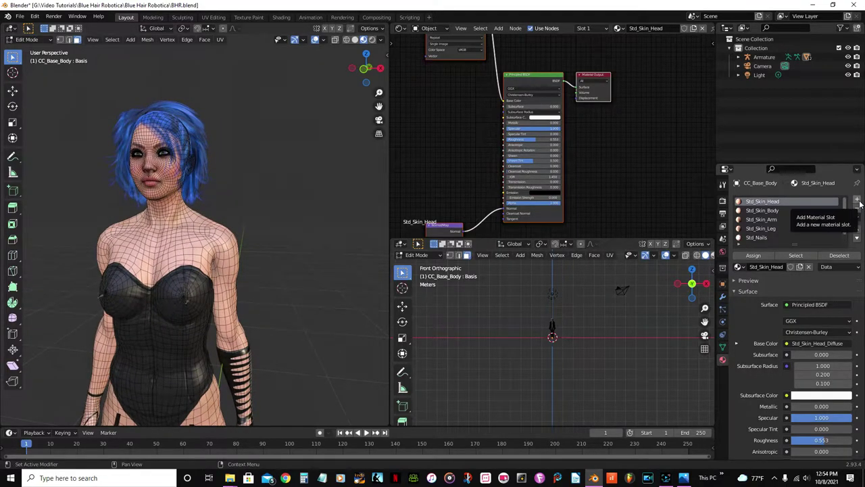
left_click(858, 201)
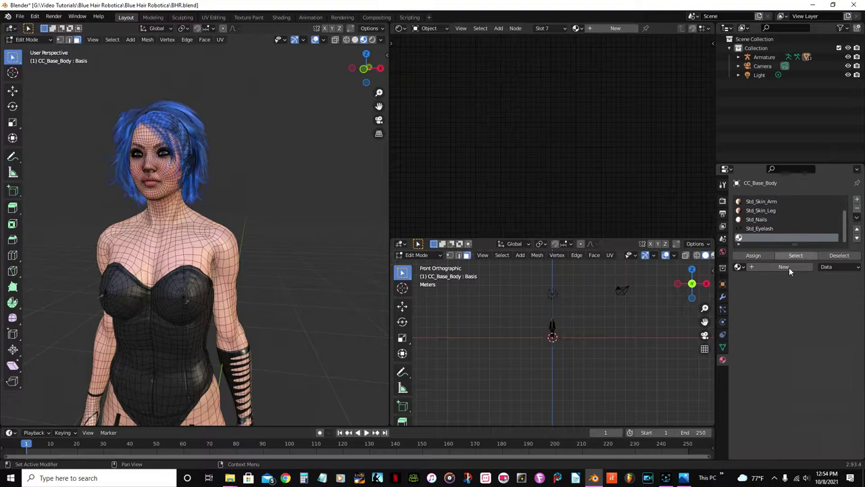
Create a new material in the empty slot and name it Black Glossy.
left_click(766, 267)
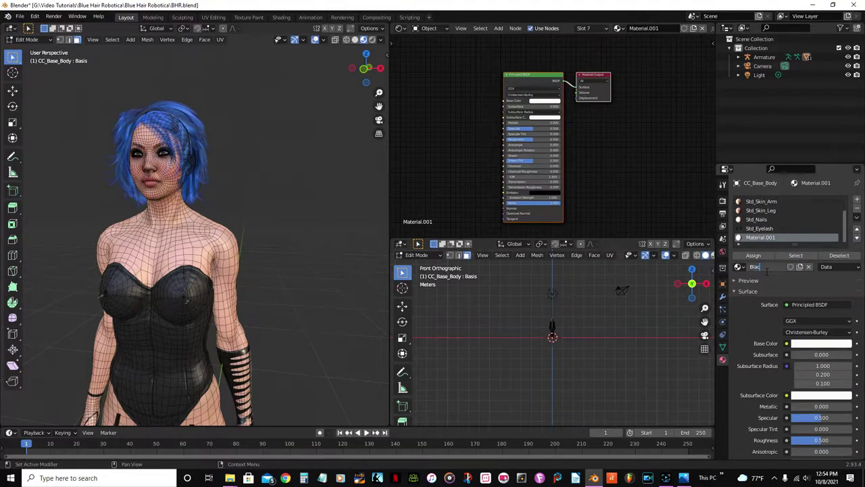
type("C")
key("Return")
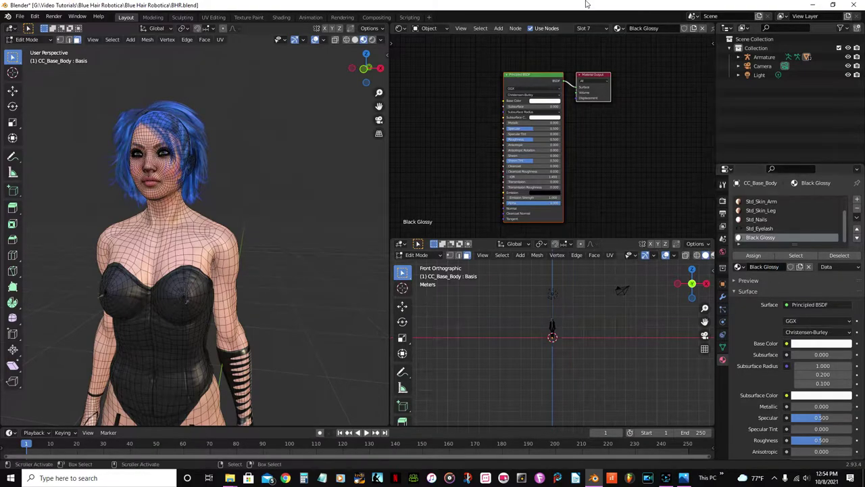
scroll(544, 62, "up", 5)
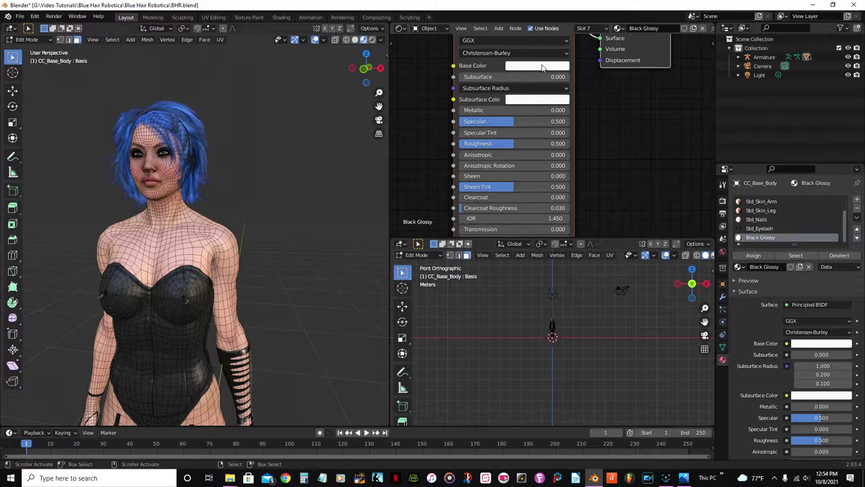
Set its base colour to black and Specular and Roughness each to 0.2.
left_click(544, 65)
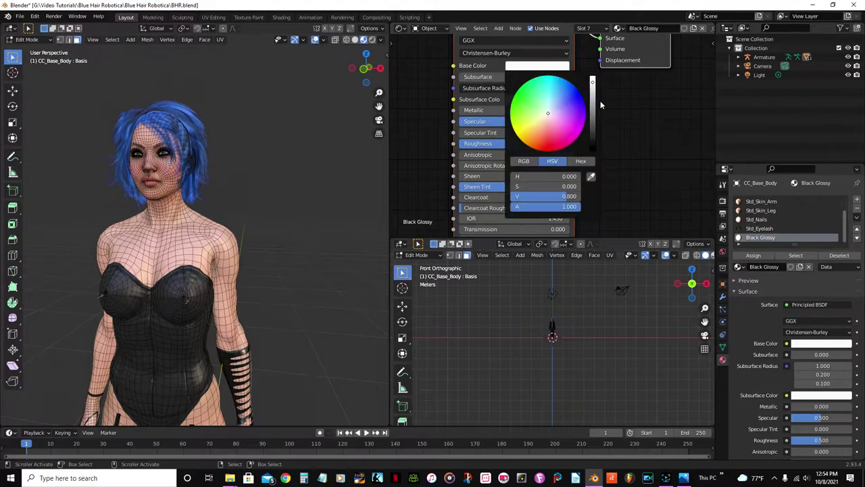
left_click(592, 144)
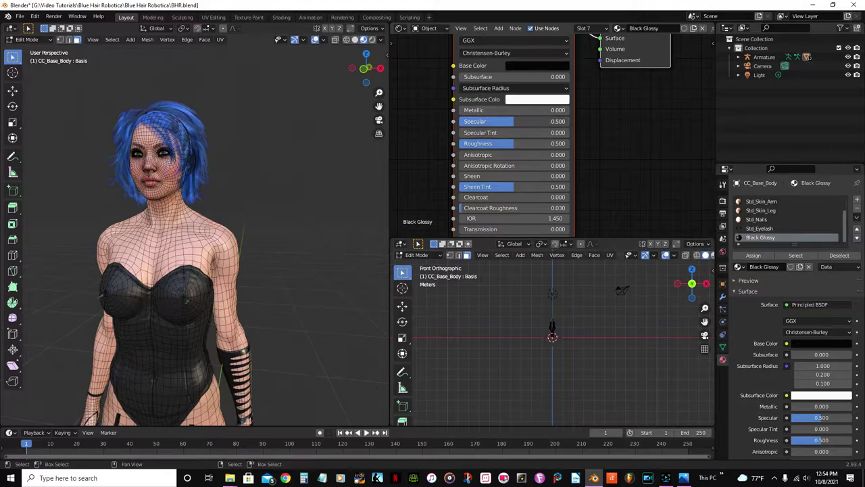
left_click(498, 121)
type(".2")
key("Return")
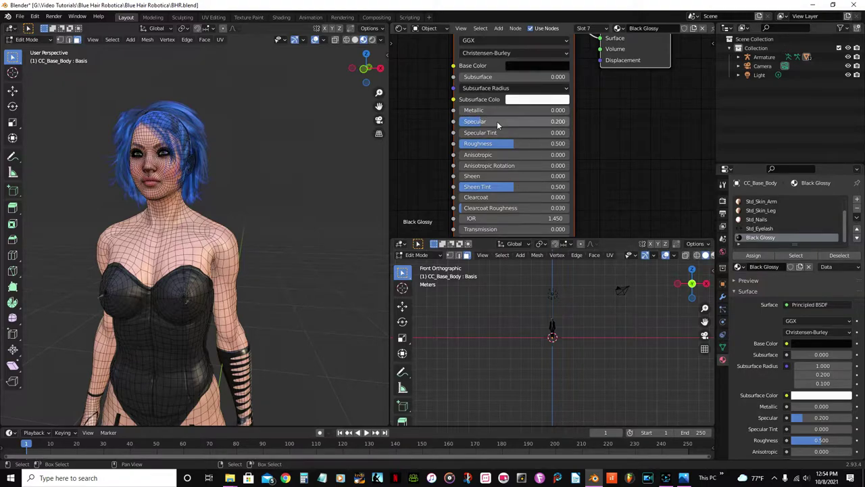
left_click(518, 144)
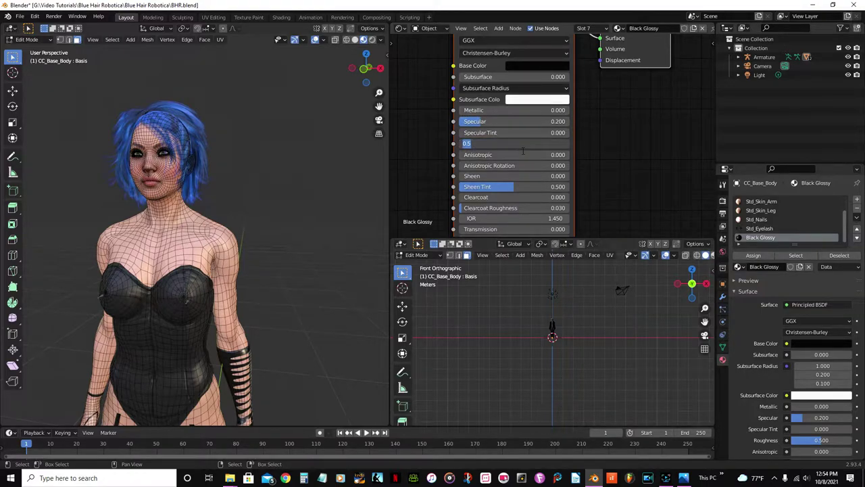
type(".2")
key("Return")
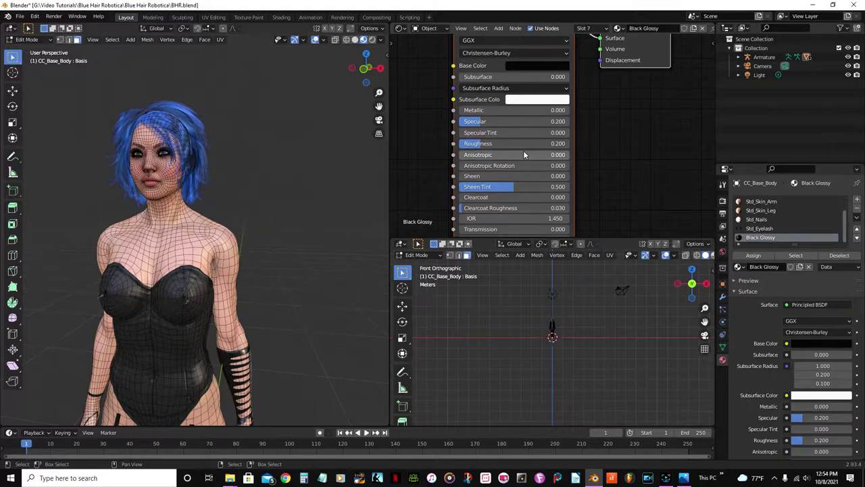
Make Std_Skin_Body the active material slot.
scroll(206, 267, "up", 1)
scroll(206, 267, "down", 3)
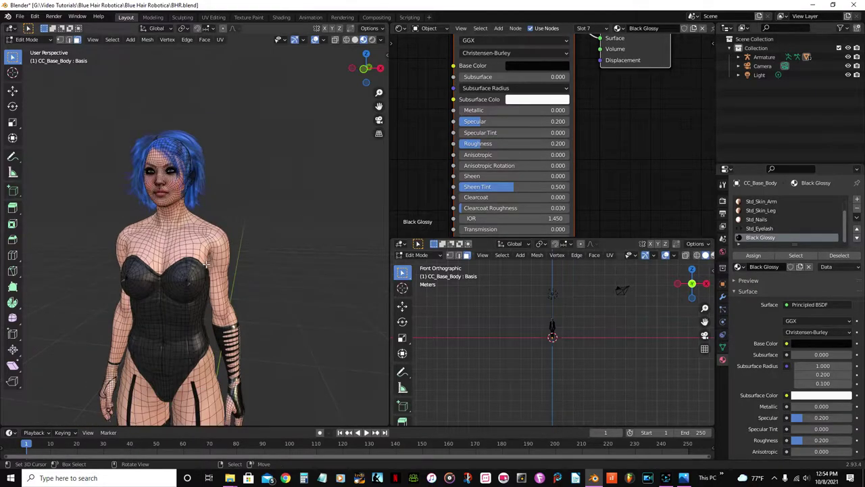
scroll(206, 265, "up", 2)
scroll(223, 211, "up", 3)
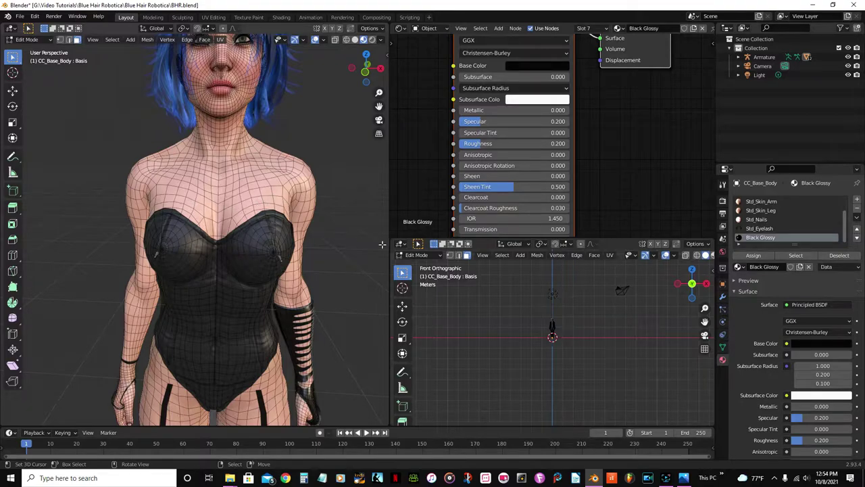
scroll(770, 219, "up", 2)
left_click(774, 211)
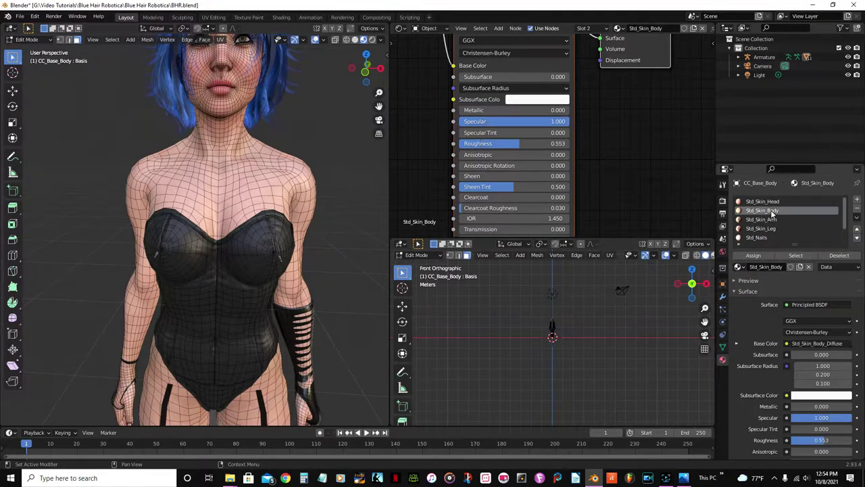
Assign Black Glossy to all faces that use the Std_Skin_Body material.
left_click(795, 254)
mouse_move(284, 247)
middle_mouse_down()
mouse_move(104, 236)
mouse_move(120, 227)
mouse_move(284, 233)
middle_mouse_up()
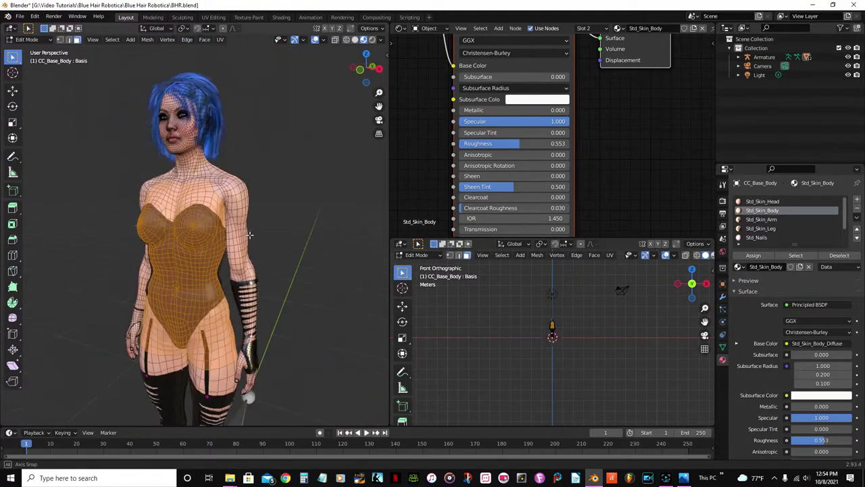
scroll(807, 222, "down", 2)
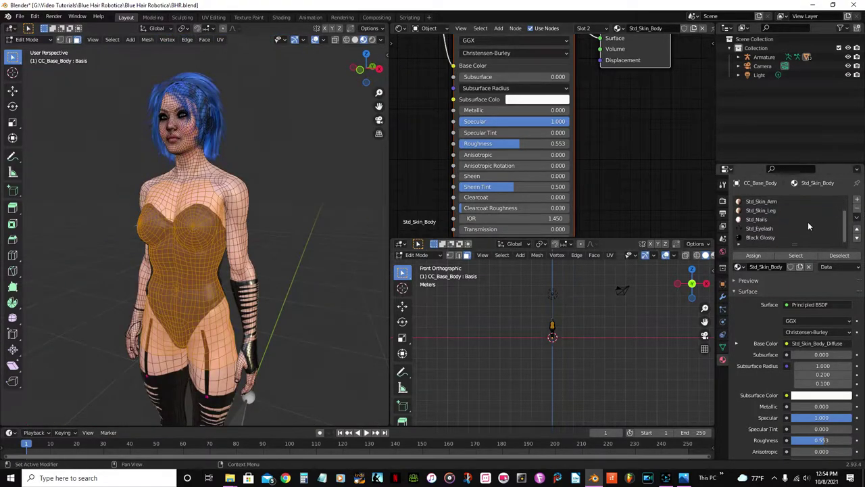
left_click(759, 238)
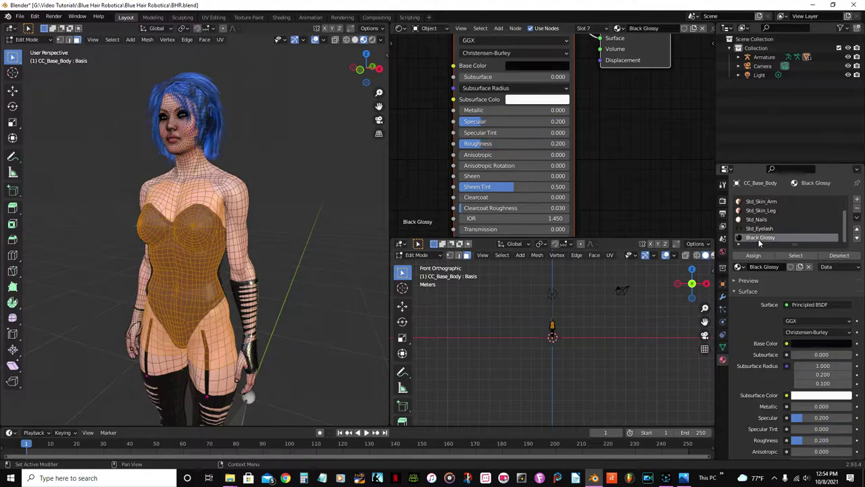
left_click(754, 260)
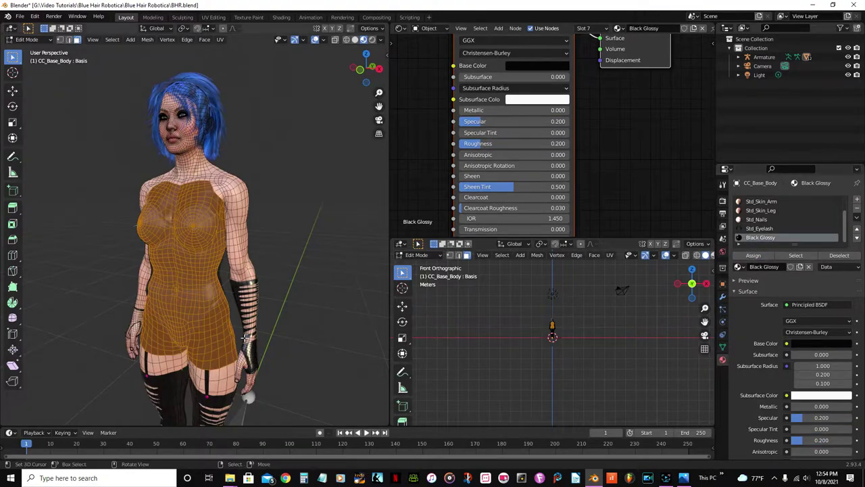
scroll(244, 337, "up", 3)
Deselect all faces with Alt+A and return to Object Mode.
key("alt+a")
scroll(189, 289, "down", 3)
scroll(187, 289, "up", 3)
key("Tab")
scroll(186, 286, "down", 2)
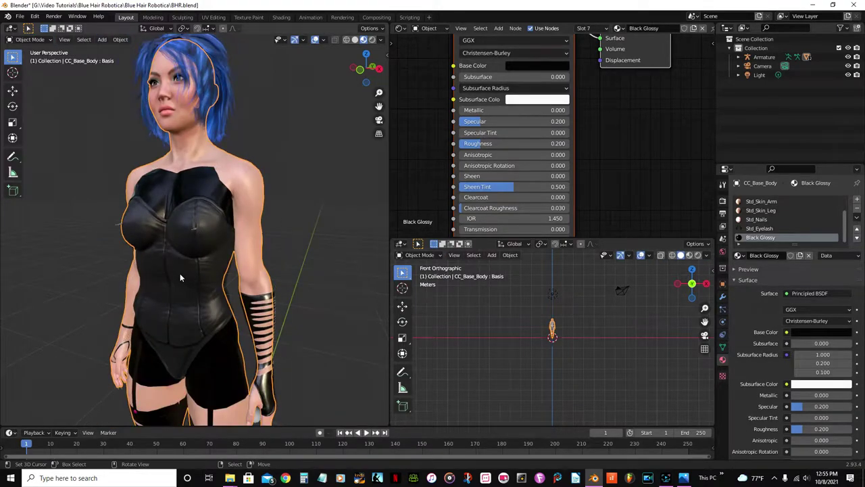
Delete the corset object.
left_click(180, 273)
key("x")
left_click(185, 273)
middle_click_drag(186, 273, 220, 270)
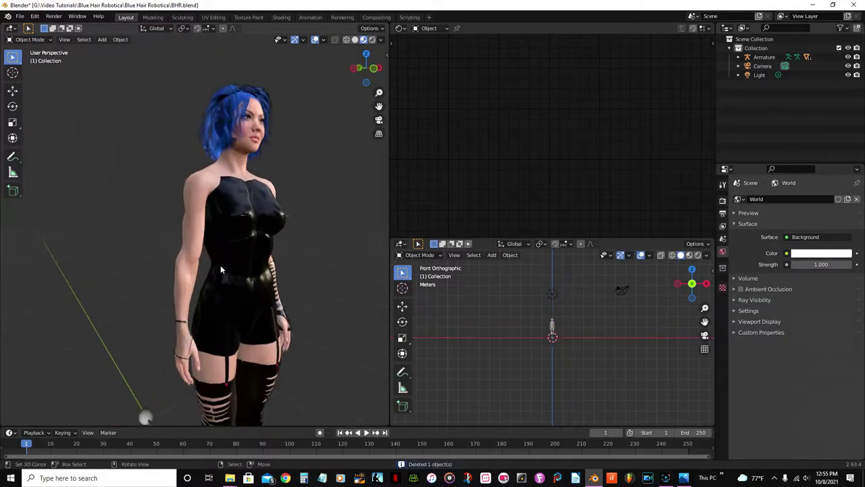
Save BHR.blend and orbit to look at the figure front-on.
key("ctrl+s")
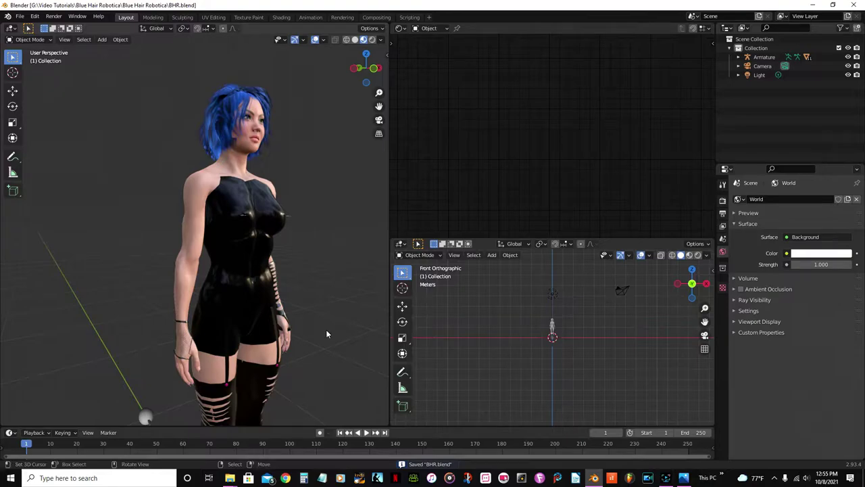
middle_click_drag(327, 330, 231, 289)
scroll(230, 285, "up", 3)
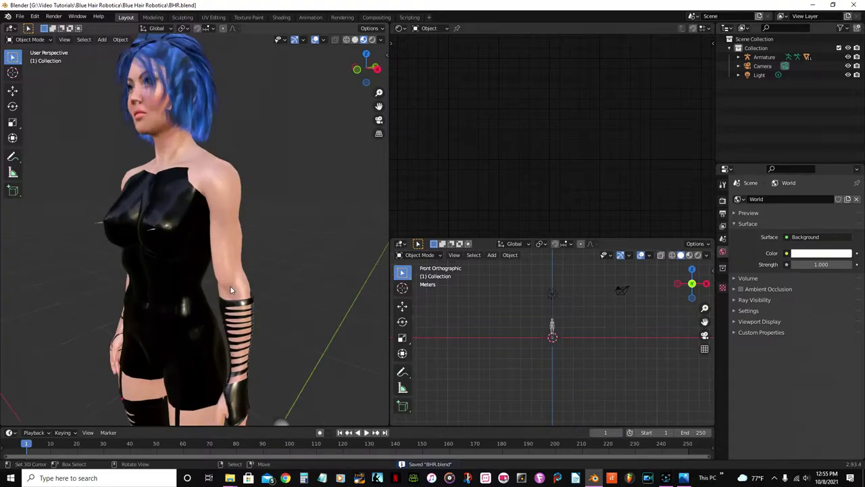
scroll(233, 287, "down", 1)
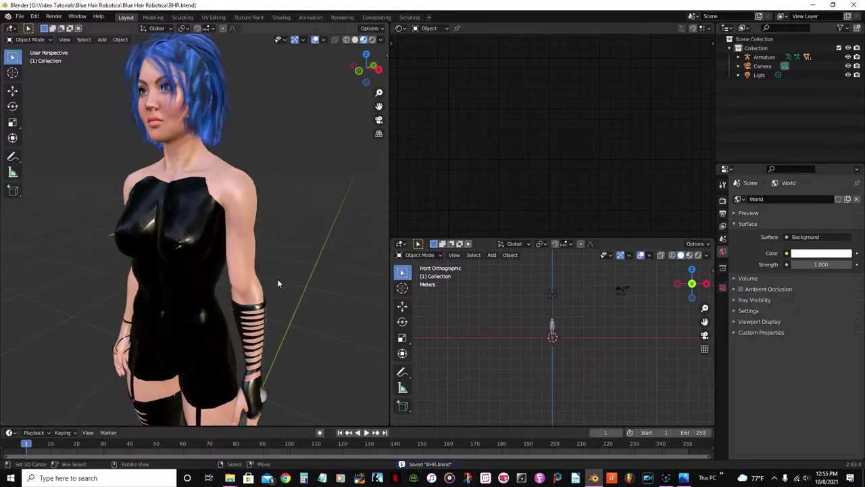
scroll(237, 244, "down", 2)
middle_click_drag(238, 244, 192, 209)
scroll(192, 208, "down", 1)
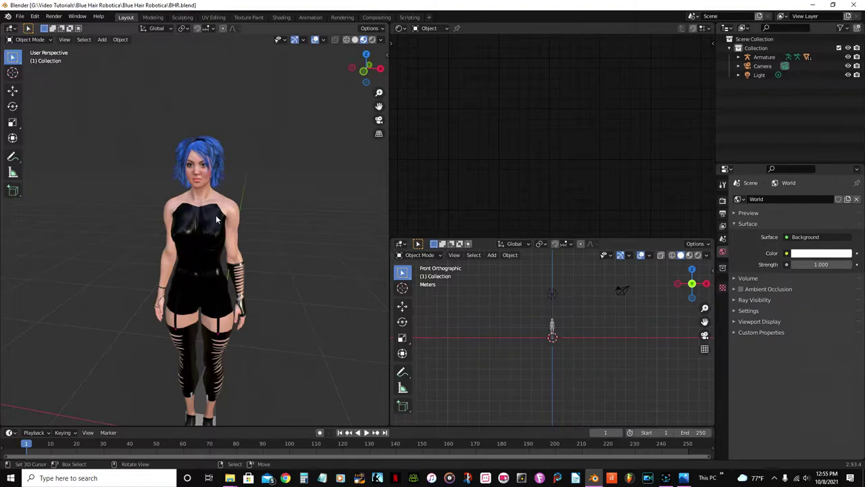
scroll(213, 214, "up", 3)
scroll(213, 213, "down", 1)
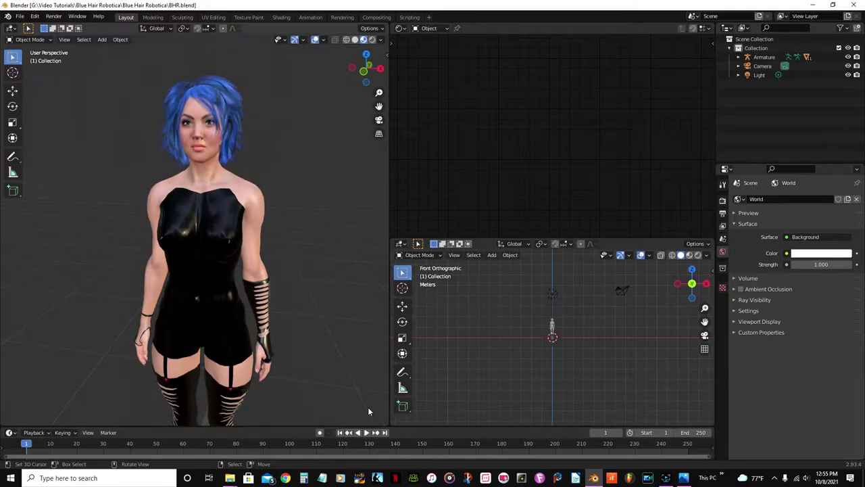
Frame the figure in front orthographic view and select the blue hair.
key("KP_1")
scroll(267, 205, "up", 6)
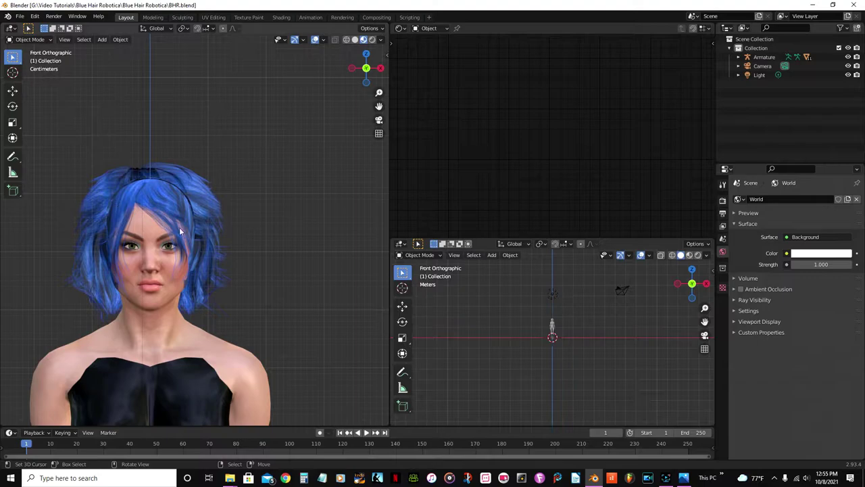
scroll(211, 297, "down", 2)
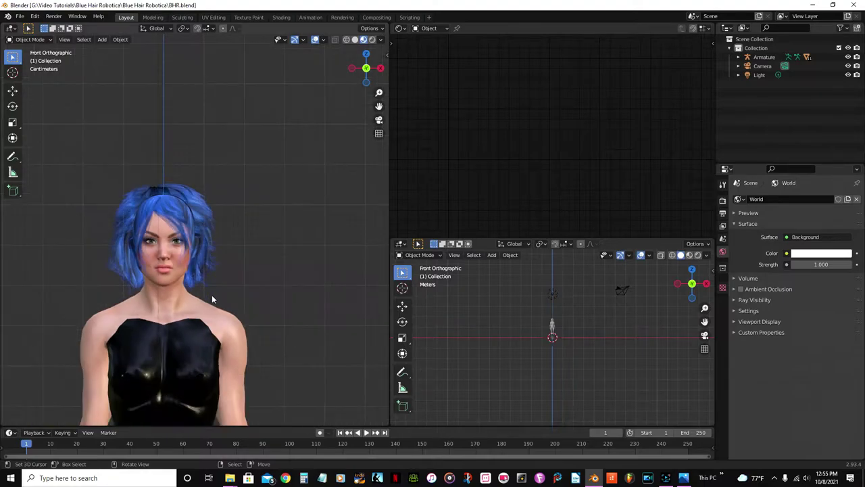
scroll(251, 278, "up", 4)
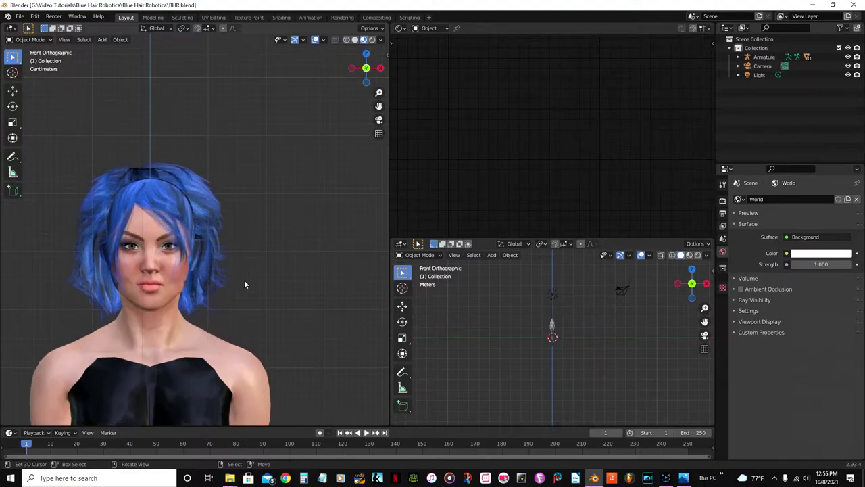
scroll(250, 191, "up", 3)
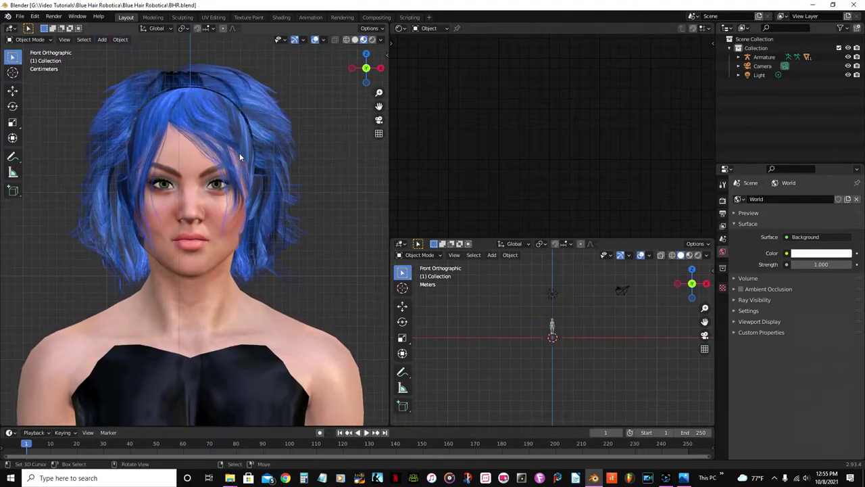
scroll(215, 219, "down", 5)
scroll(194, 212, "up", 1)
middle_click_drag(194, 212, 169, 249)
scroll(174, 234, "up", 3)
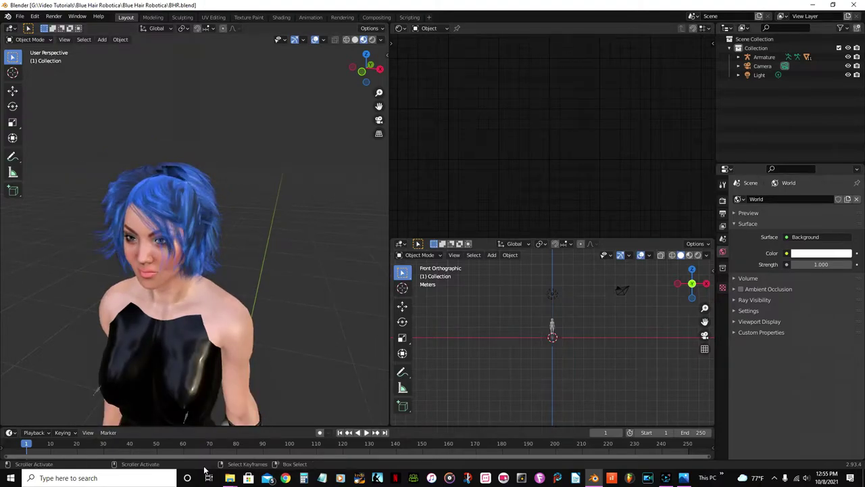
key("KP_1")
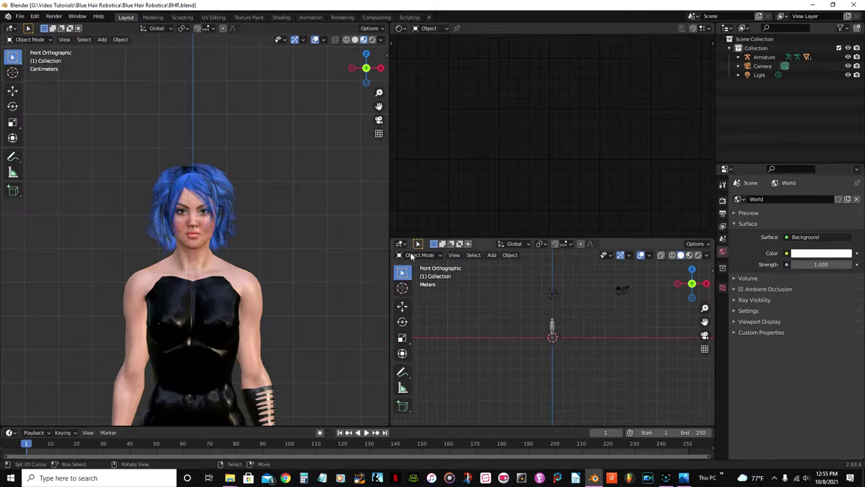
scroll(268, 235, "up", 3)
middle_click_drag(269, 238, 268, 259, "shift")
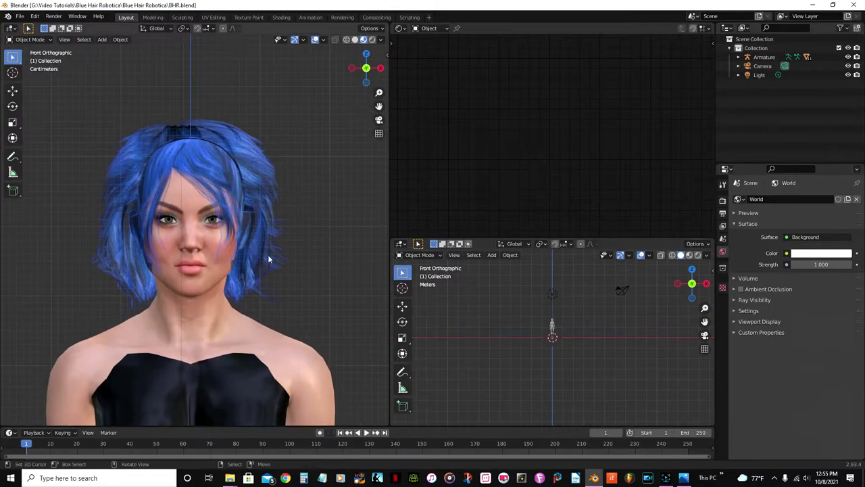
left_click(235, 136)
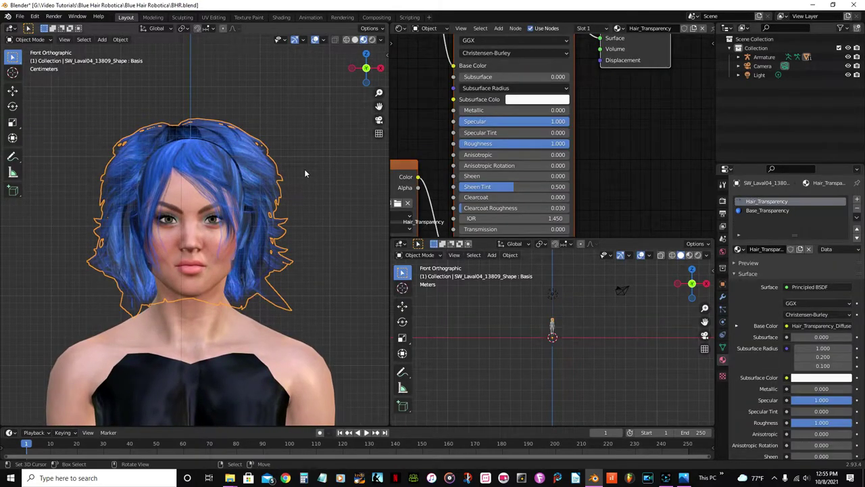
Hide the hair, select CC_Base_Body and enter Edit Mode.
key("h")
left_click(187, 170)
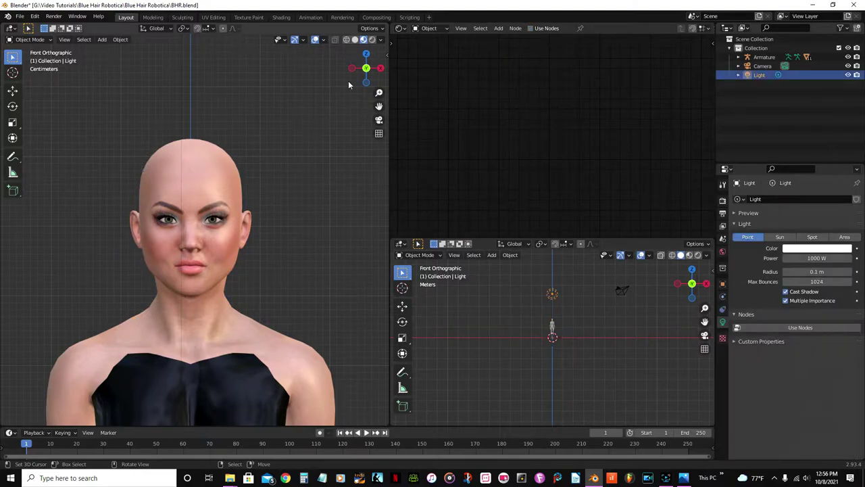
left_click(222, 168)
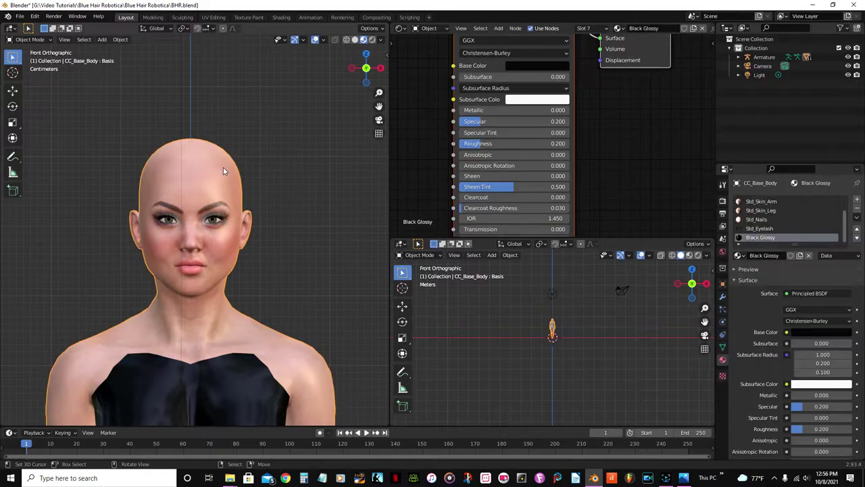
scroll(222, 167, "up", 2)
key("Tab")
Orbit around the head to inspect the mesh from ear, front and profile.
scroll(234, 181, "down", 2)
scroll(235, 181, "up", 2)
scroll(230, 202, "up", 4)
middle_click_drag(230, 202, 157, 197)
scroll(223, 217, "down", 5)
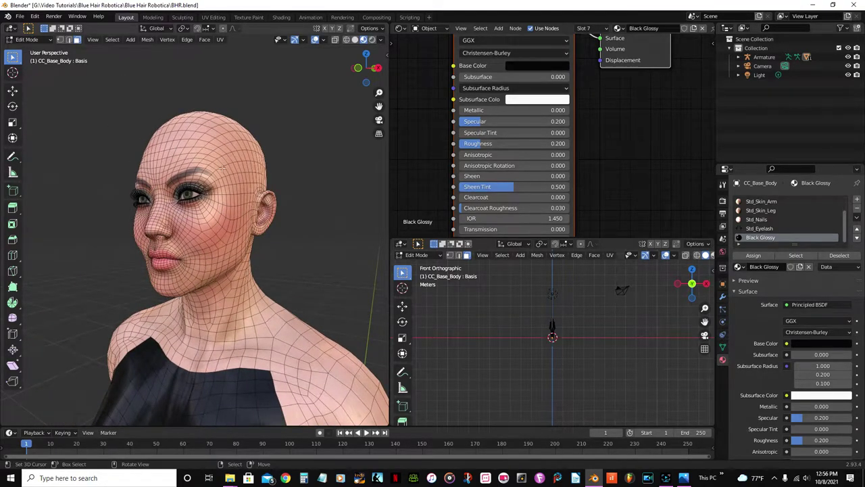
middle_click_drag(229, 312, 203, 270)
scroll(193, 243, "up", 2)
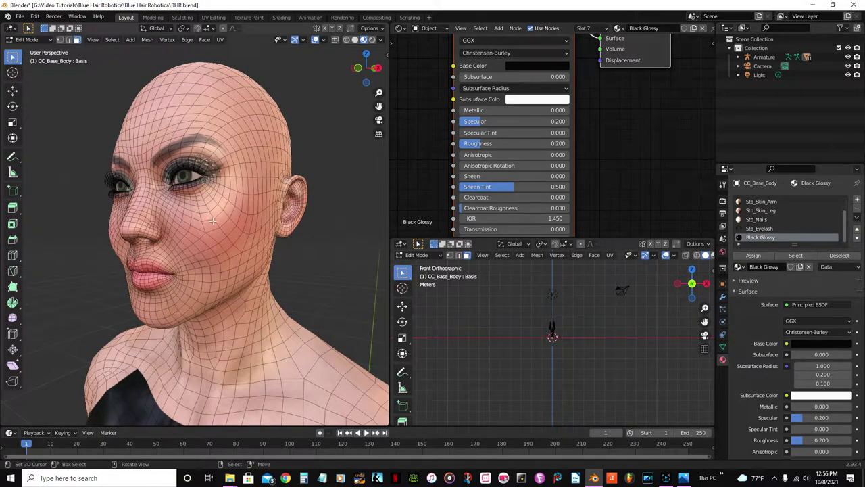
mouse_move(145, 195)
middle_mouse_down()
mouse_move(260, 200)
mouse_move(197, 185)
mouse_move(151, 192)
middle_mouse_up()
mouse_move(220, 197)
middle_mouse_down()
mouse_move(200, 196)
mouse_move(250, 191)
mouse_move(219, 184)
middle_mouse_up()
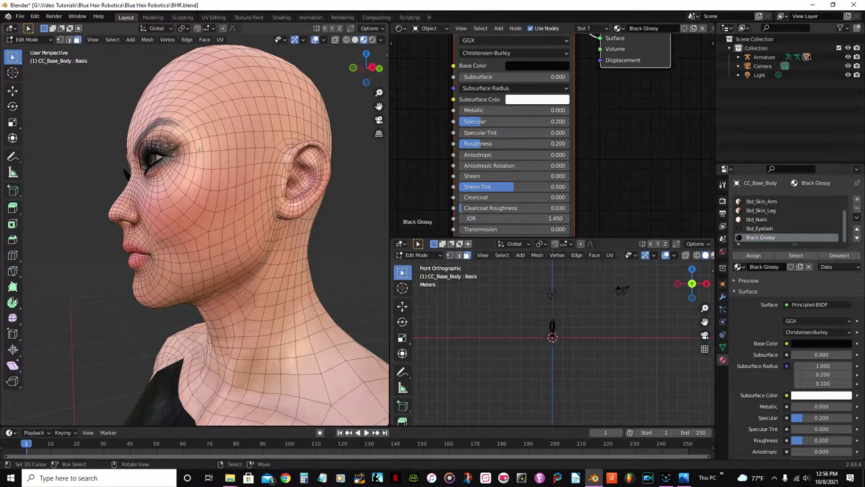
middle_click_drag(181, 128, 236, 177)
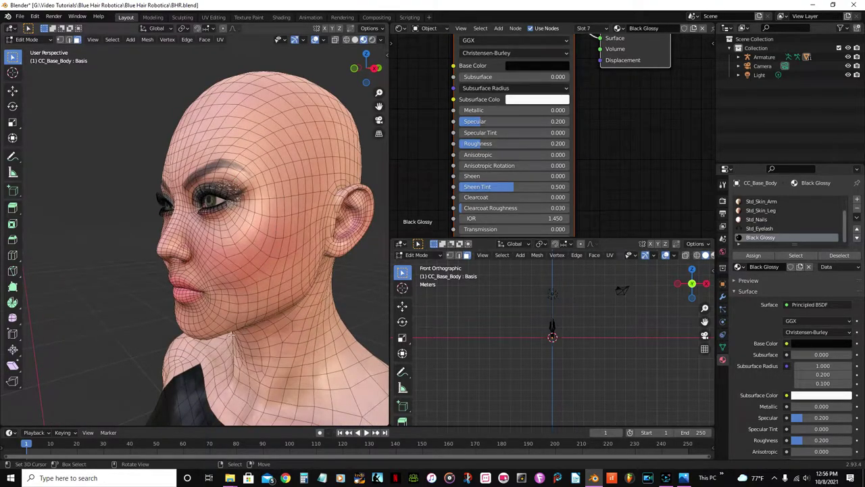
scroll(259, 269, "down", 4)
Toggle out of and back into Edit Mode, then view the lips, chin and neck.
key("Tab")
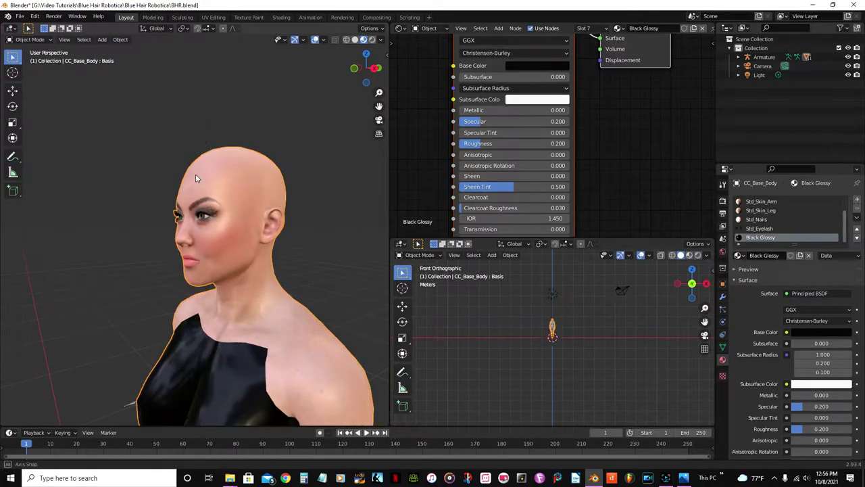
middle_click_drag(195, 173, 194, 191)
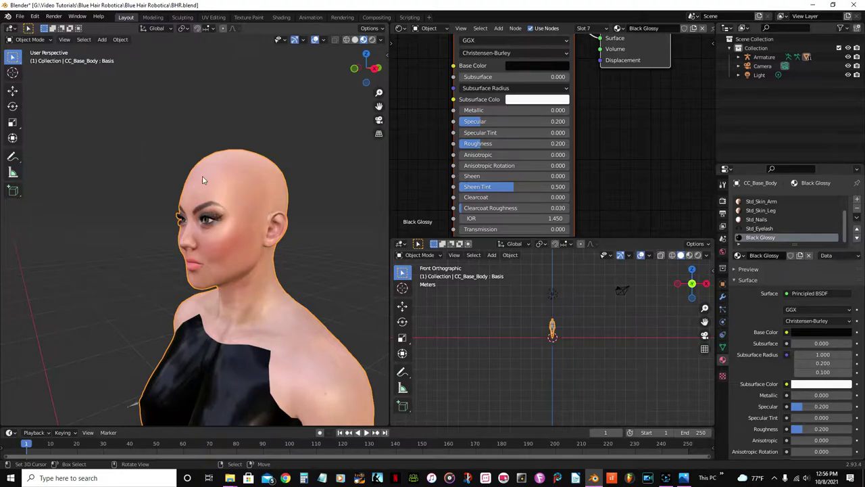
scroll(227, 243, "up", 5)
key("Tab")
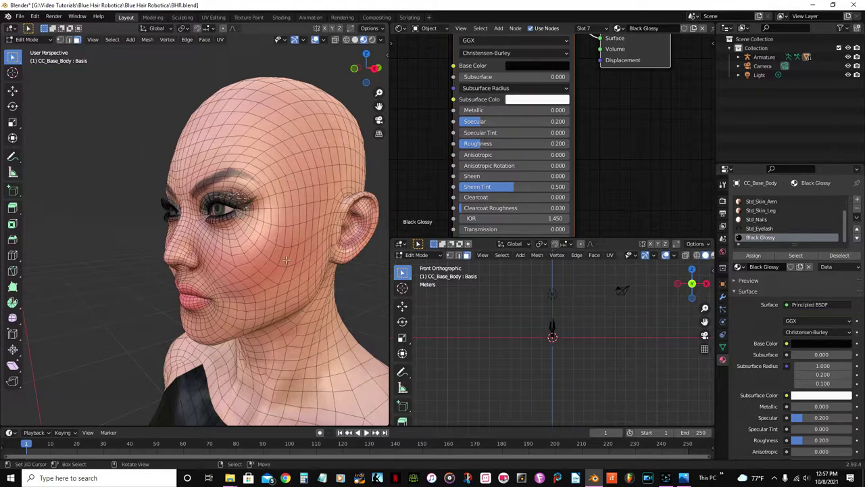
middle_click_drag(234, 269, 193, 246)
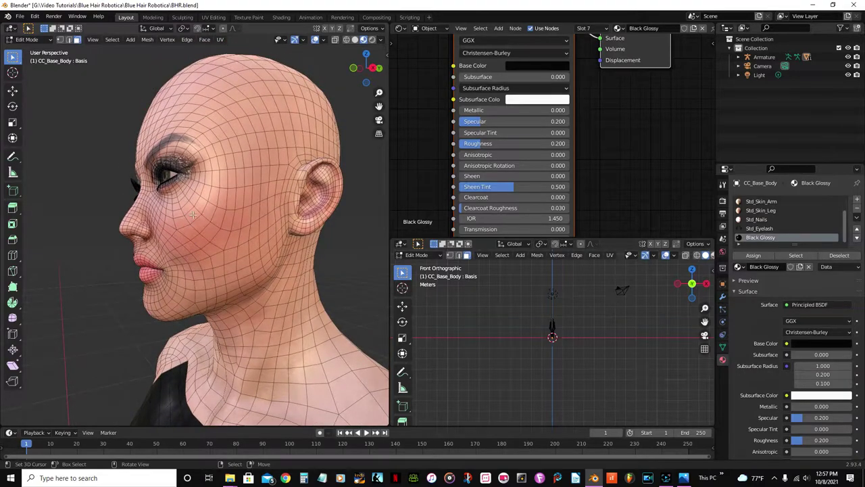
scroll(184, 221, "up", 4)
middle_click_drag(135, 287, 189, 208, "shift")
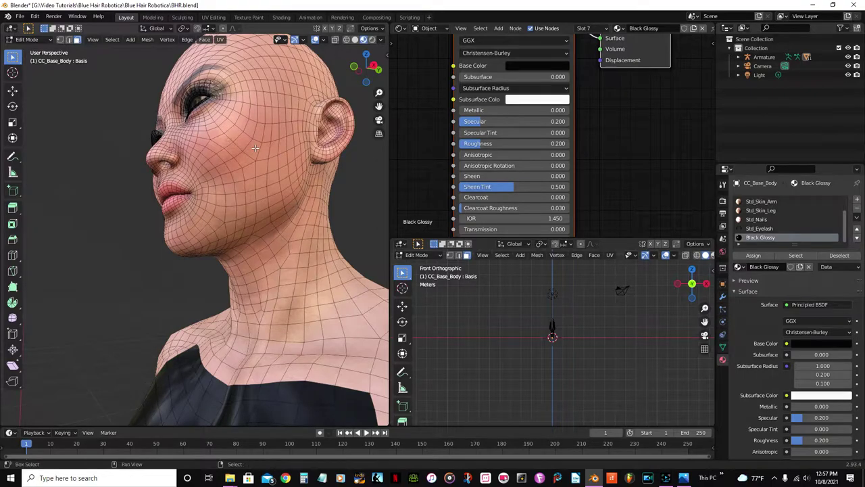
Select a face strip from the cheek down to the jaw, neck and along the jawline.
left_click(255, 148)
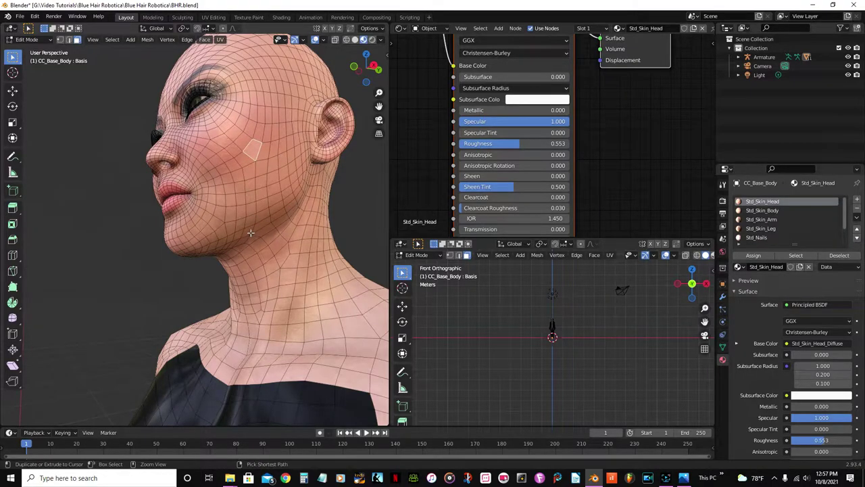
left_click(246, 231, "ctrl")
middle_click_drag(246, 232, 259, 197)
scroll(276, 159, "up", 4)
scroll(276, 158, "down", 4)
left_click(282, 158, "ctrl")
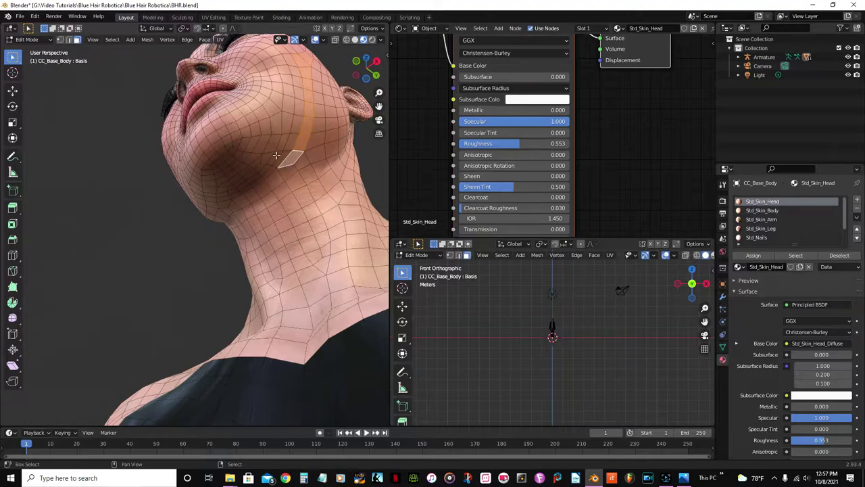
left_click(221, 199, "ctrl")
middle_click_drag(223, 197, 280, 206)
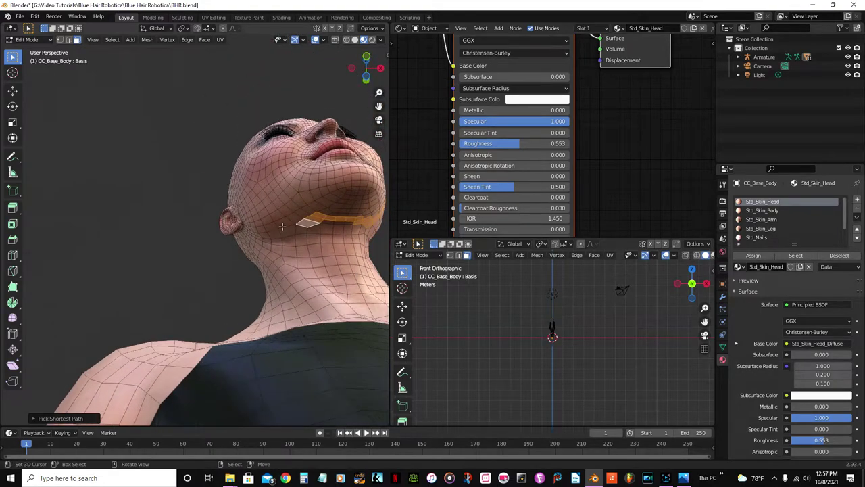
left_click(291, 217, "ctrl")
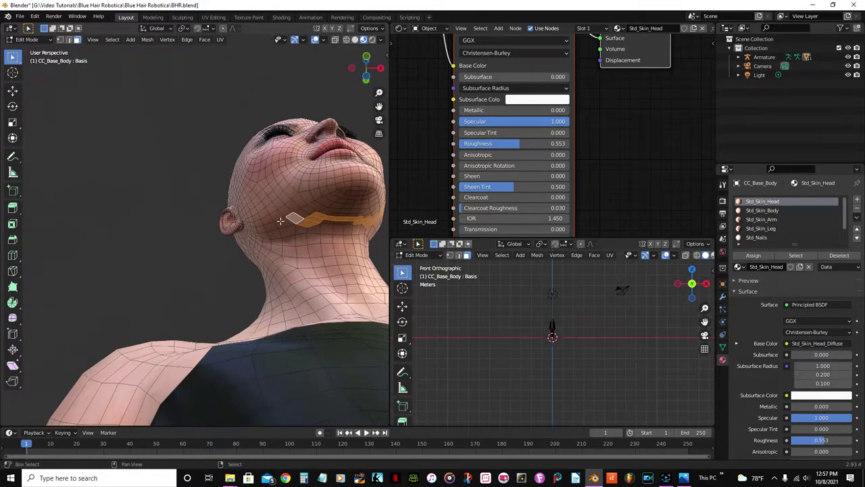
middle_click_drag(291, 217, 101, 232)
scroll(230, 238, "up", 4)
middle_click_drag(203, 222, 216, 235)
Add a face path from the cheek up to the forehead and down the temple.
left_click(208, 277)
middle_click_drag(224, 281, 211, 238)
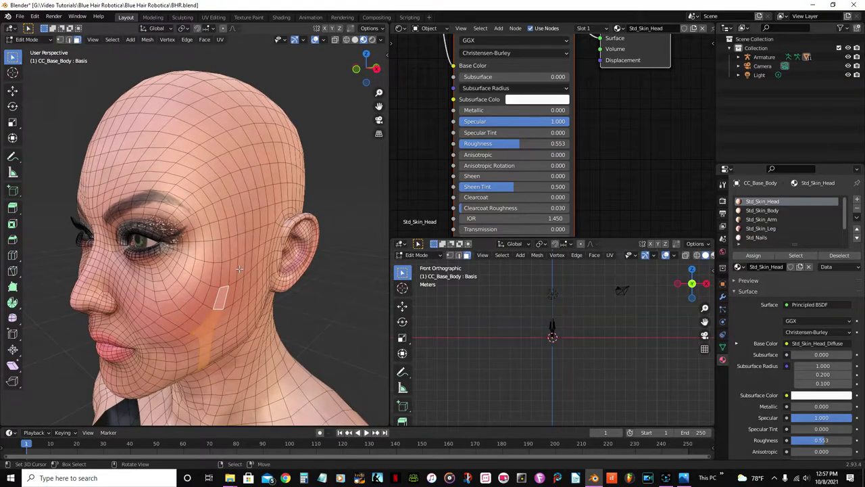
left_click(113, 171, "ctrl")
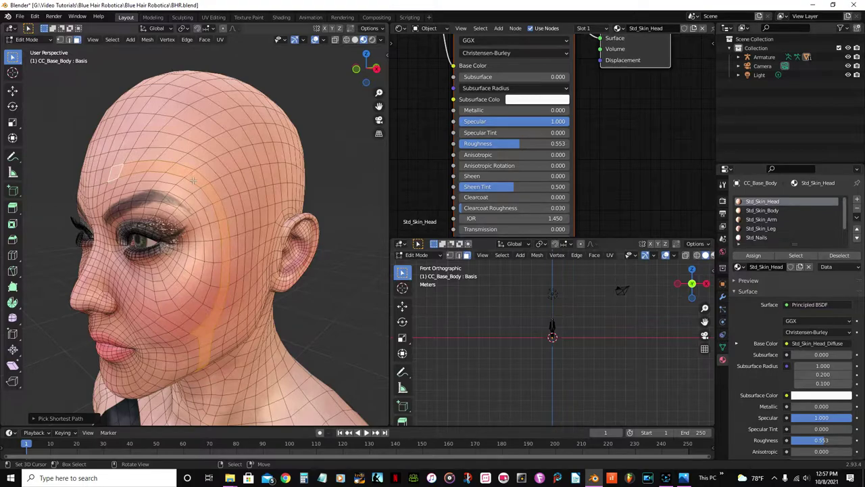
middle_click_drag(229, 281, 178, 212)
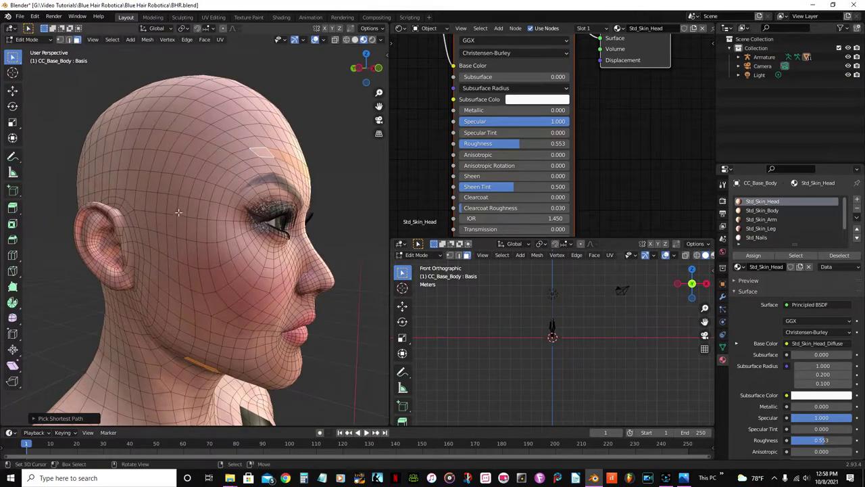
left_click(206, 275, "ctrl")
Extend the temple strip downward, undoing the unwanted join into the jaw.
middle_click_drag(235, 296, 223, 273)
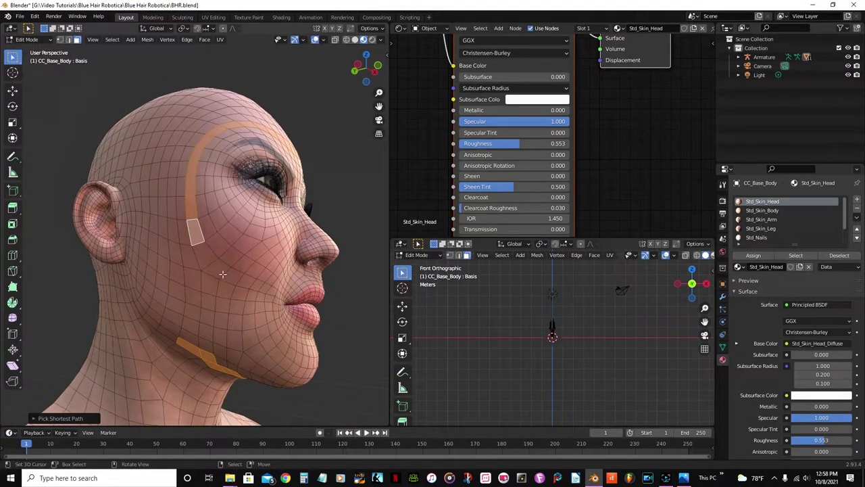
left_click(209, 286, "ctrl")
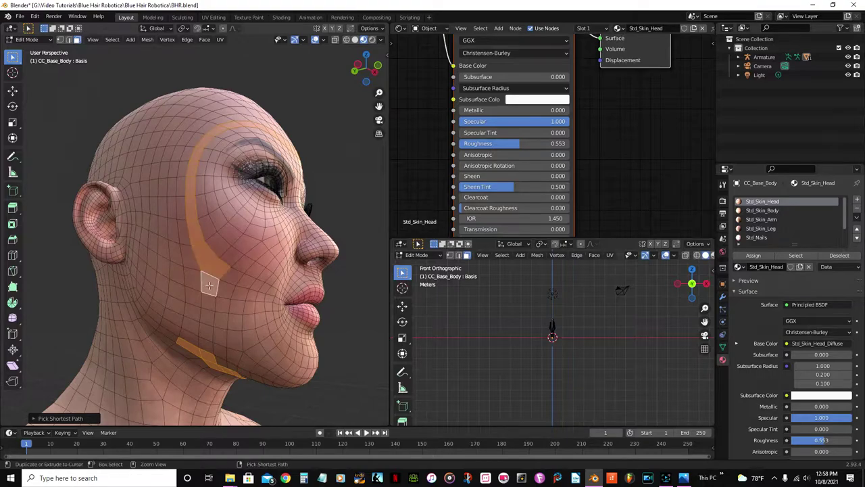
left_click(207, 343, "ctrl")
key("ctrl+z")
middle_click_drag(206, 344, 181, 259)
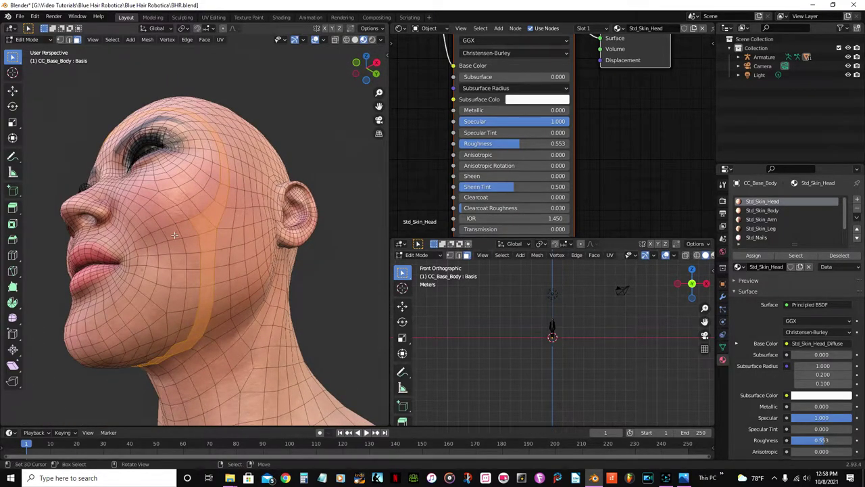
Add a jaw strip and a second strip running down the cheek.
left_click(169, 231, "shift")
middle_click_drag(169, 231, 174, 238)
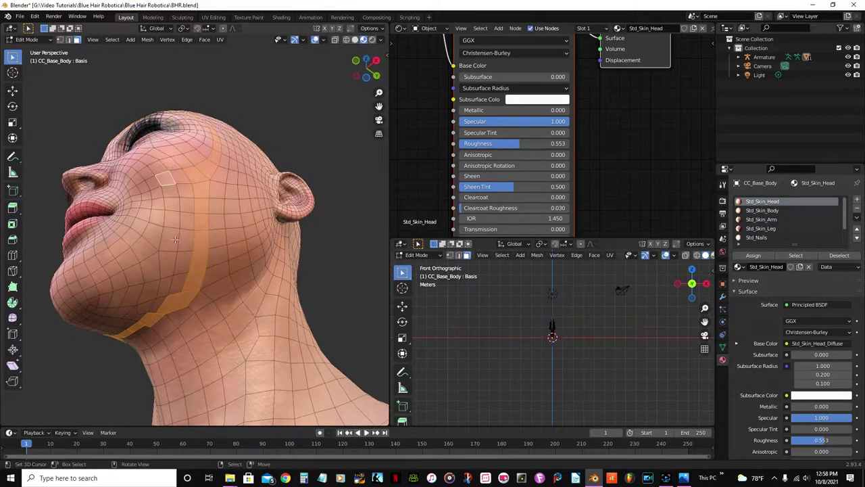
left_click(156, 308, "ctrl")
middle_click_drag(156, 308, 204, 288)
left_click(196, 299, "shift")
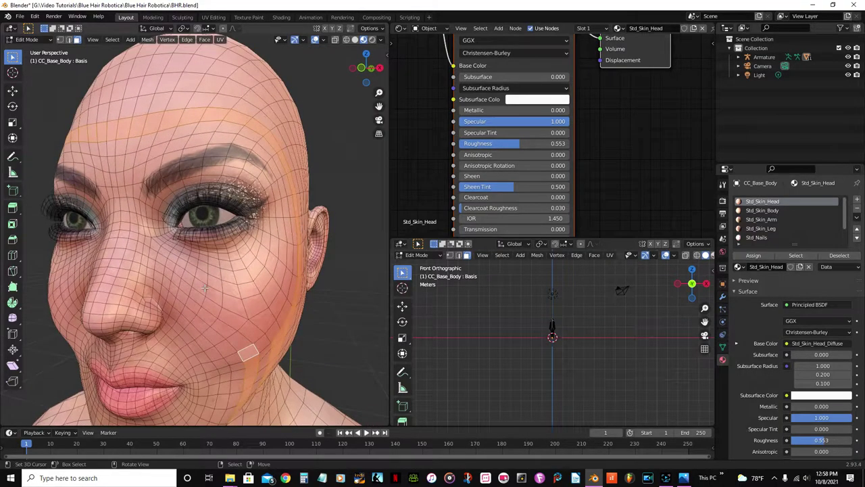
left_click(117, 265, "ctrl")
middle_click_drag(116, 265, 167, 254)
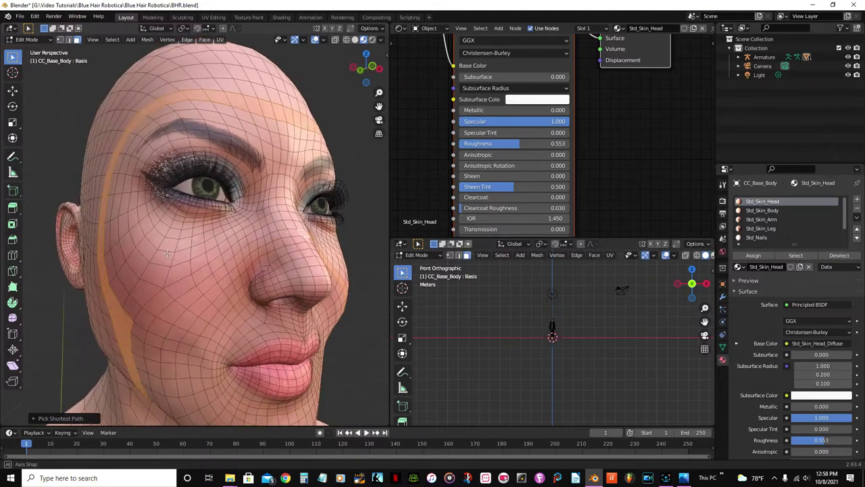
left_click(191, 298, "ctrl")
middle_click_drag(192, 297, 198, 264)
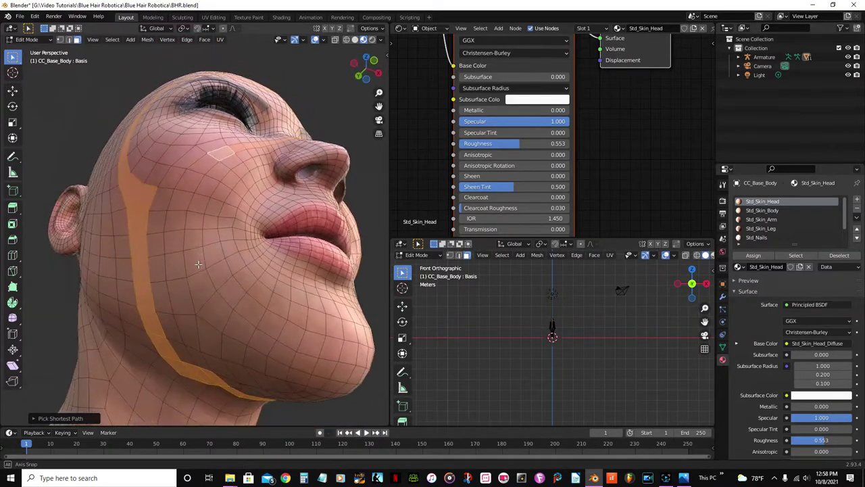
Extend the cheek strip into the jaw band and join it under the chin.
left_click(188, 323, "ctrl")
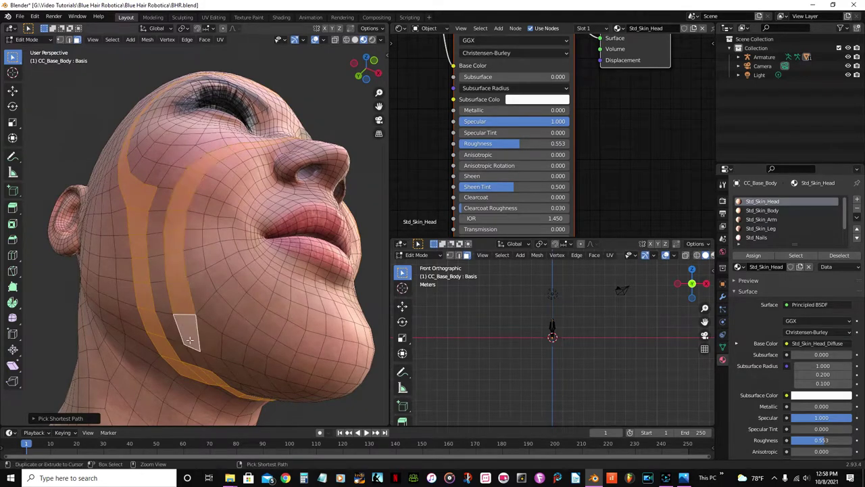
left_click(194, 359, "ctrl")
middle_click_drag(195, 359, 175, 263)
scroll(177, 266, "up", 2)
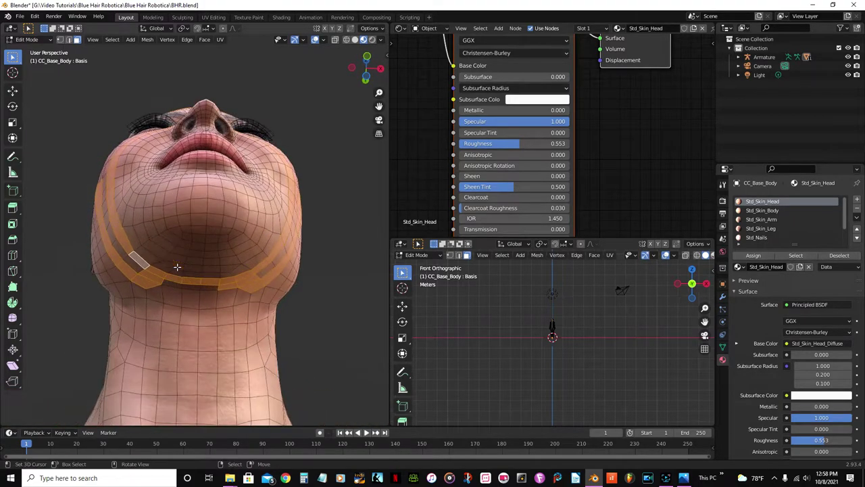
left_click(131, 237, "shift")
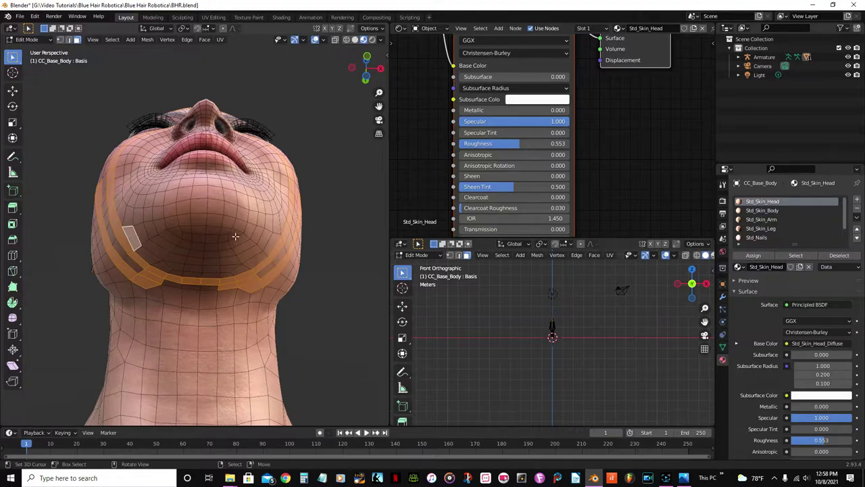
left_click(271, 242, "ctrl")
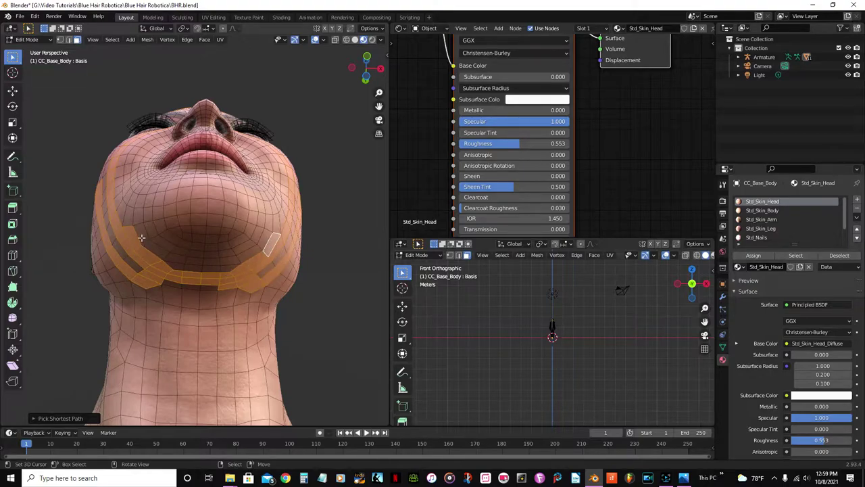
Extend the selected face band under the chin to the chin centre.
left_click(141, 234, "ctrl")
left_click(201, 221, "ctrl")
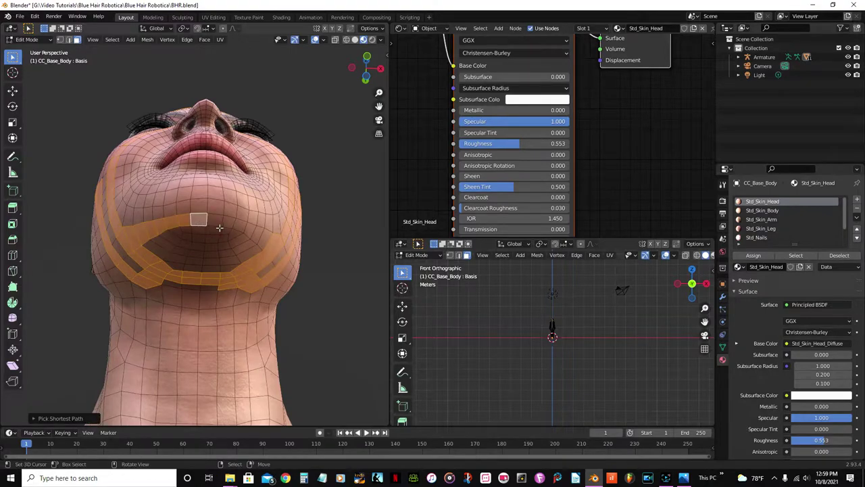
left_click(215, 218, "ctrl")
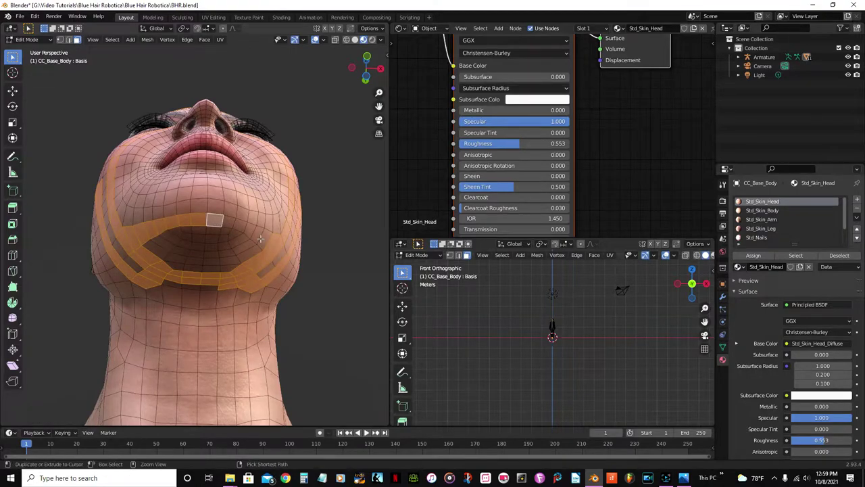
middle_click_drag(260, 239, 234, 246)
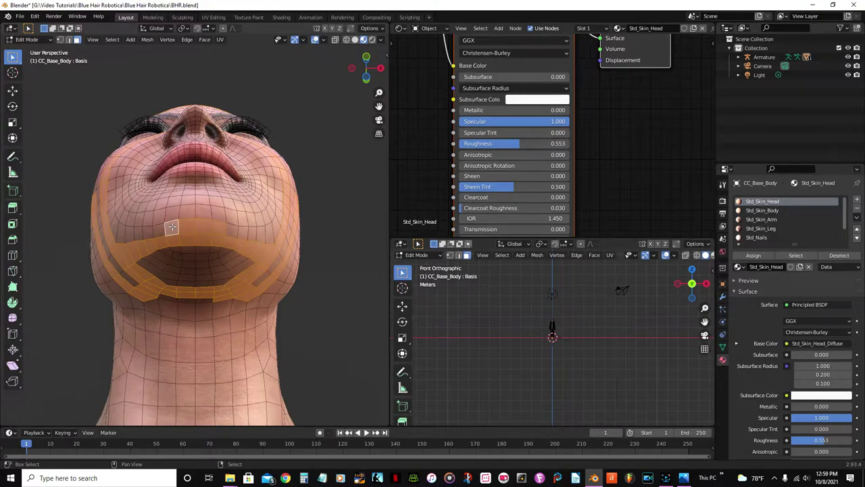
scroll(173, 227, "down", 2)
middle_click_drag(172, 228, 175, 263)
scroll(175, 263, "up", 2)
middle_click_drag(164, 219, 184, 216)
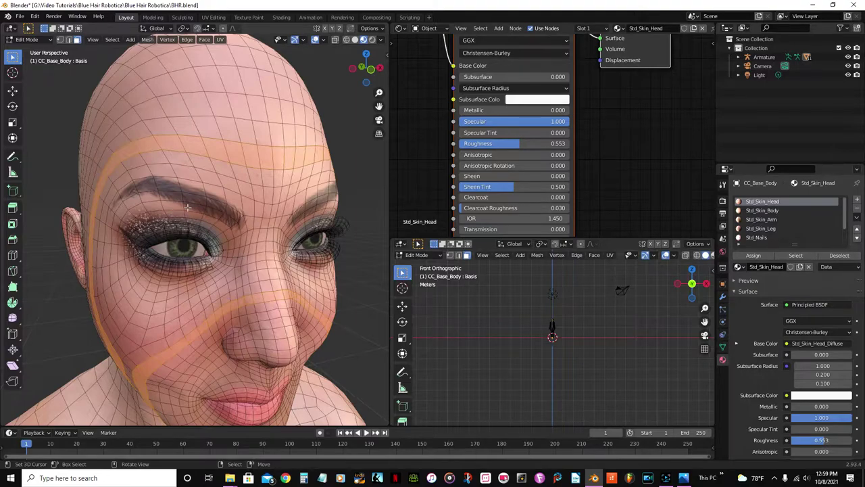
scroll(182, 207, "down", 3)
Add faces under the chin and along the jaw, then hide the selected mask faces.
middle_click_drag(185, 209, 191, 212)
scroll(225, 172, "up", 3)
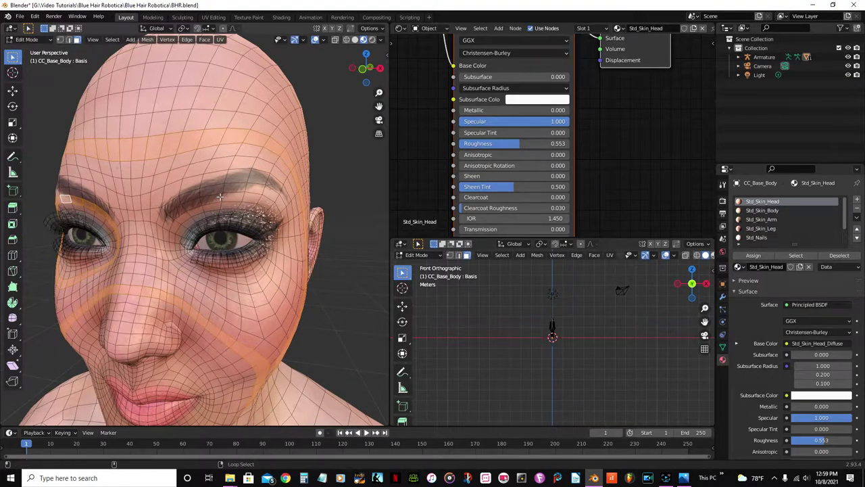
scroll(220, 197, "down", 4)
middle_click_drag(219, 197, 213, 224)
scroll(214, 224, "up", 3)
left_click(159, 267, "shift")
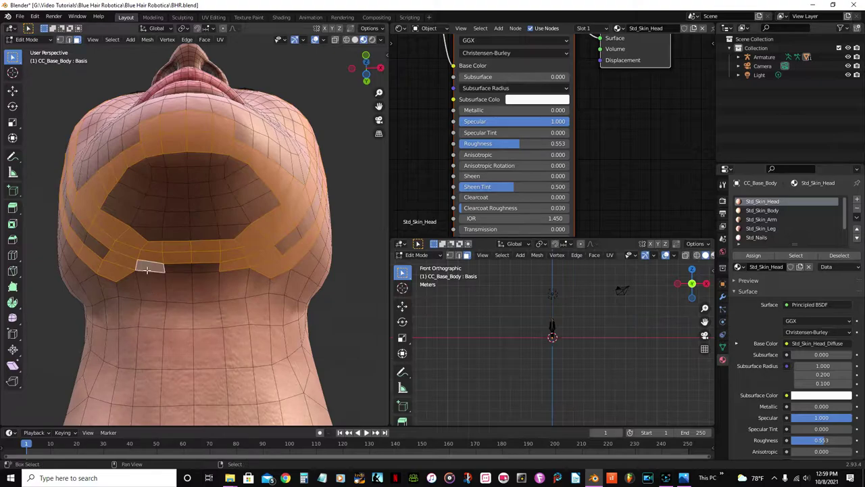
left_click(207, 270, "ctrl")
middle_click_drag(206, 270, 212, 298)
key("h")
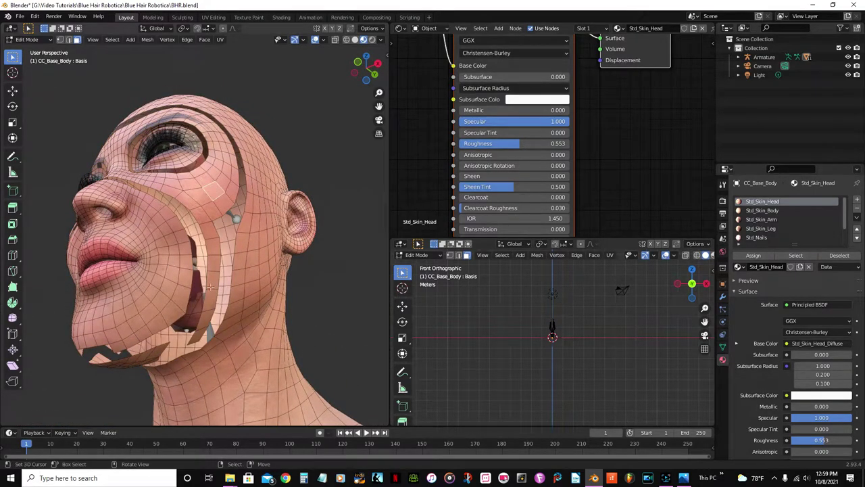
Select the connected mouth faces with Ctrl+L, then reveal the hidden mask faces again.
middle_click_drag(206, 310, 144, 286)
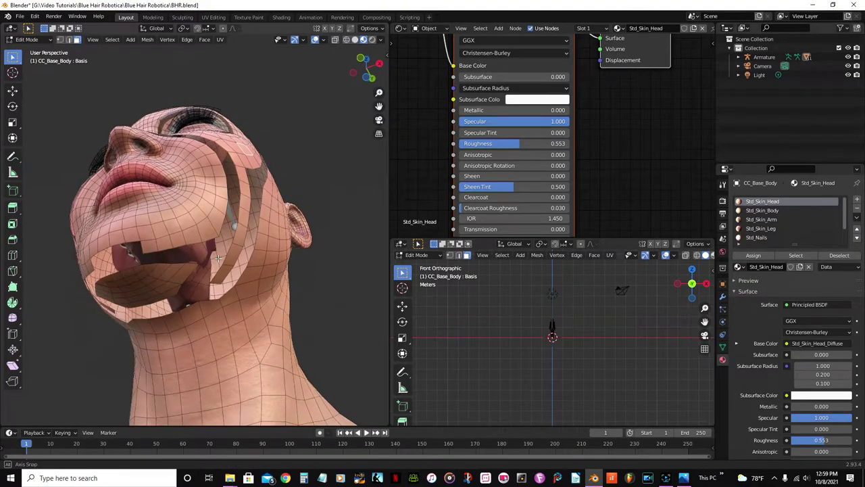
left_click(157, 275)
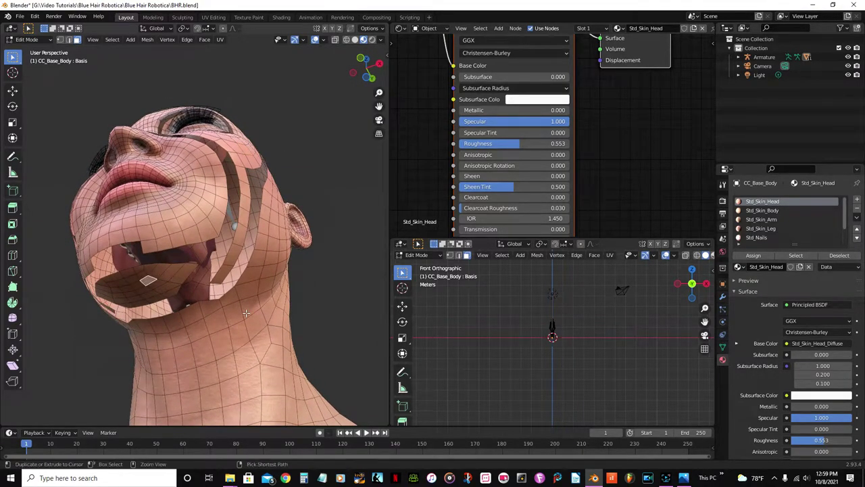
key("ctrl+l")
middle_click_drag(222, 228, 207, 300)
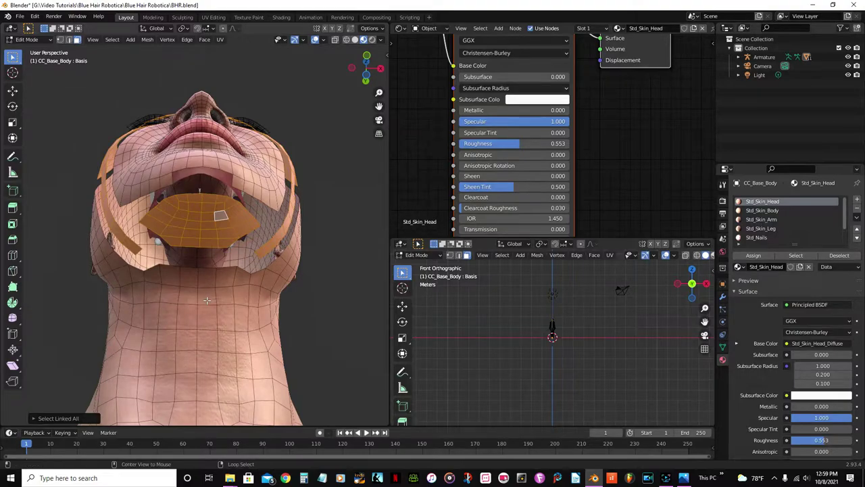
key("alt+h")
middle_click_drag(207, 300, 307, 239)
scroll(308, 240, "up", 3)
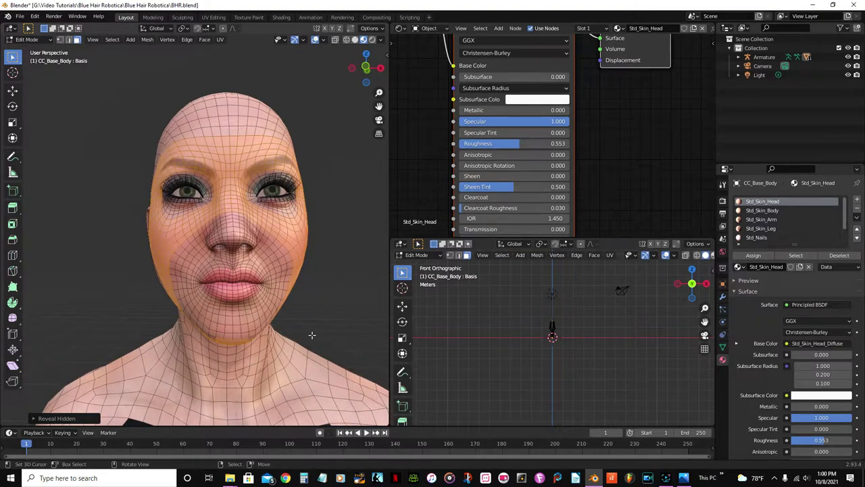
Duplicate the selected mask faces, keeping the copy in its original position.
key("g")
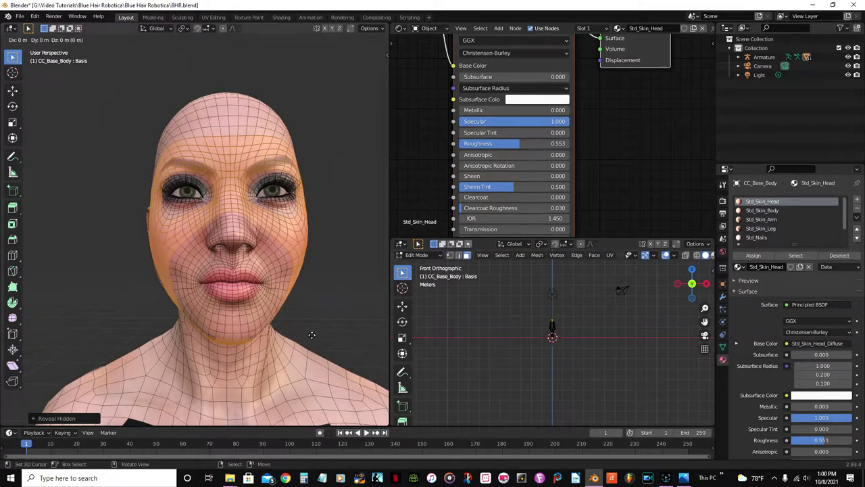
right_click(312, 334)
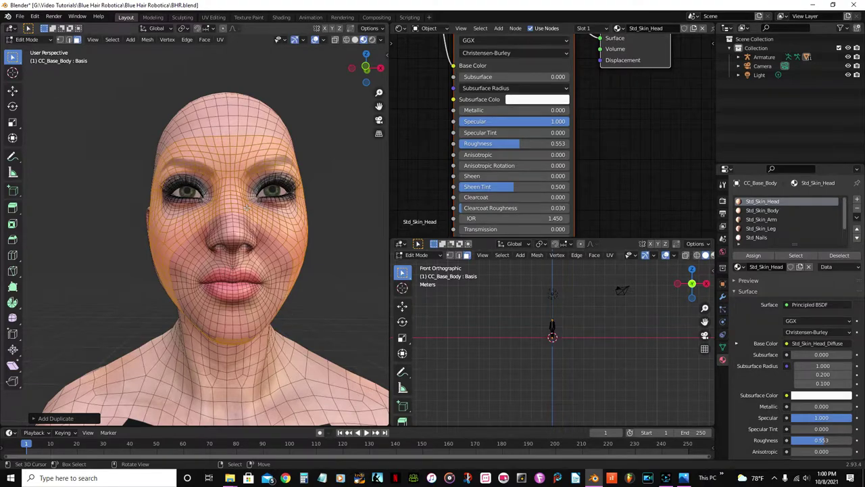
scroll(247, 207, "down", 2)
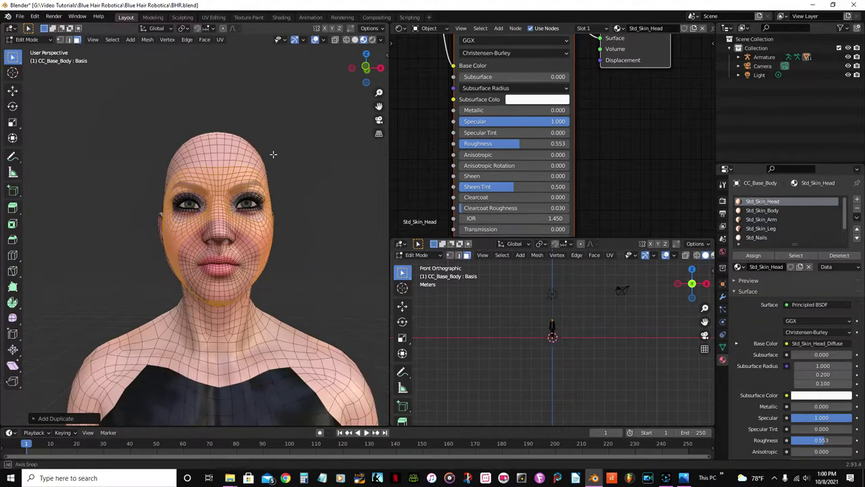
Add a material slot holding a copy of Black Glossy renamed 'Green Glssy'.
left_click(856, 200)
left_click(767, 265)
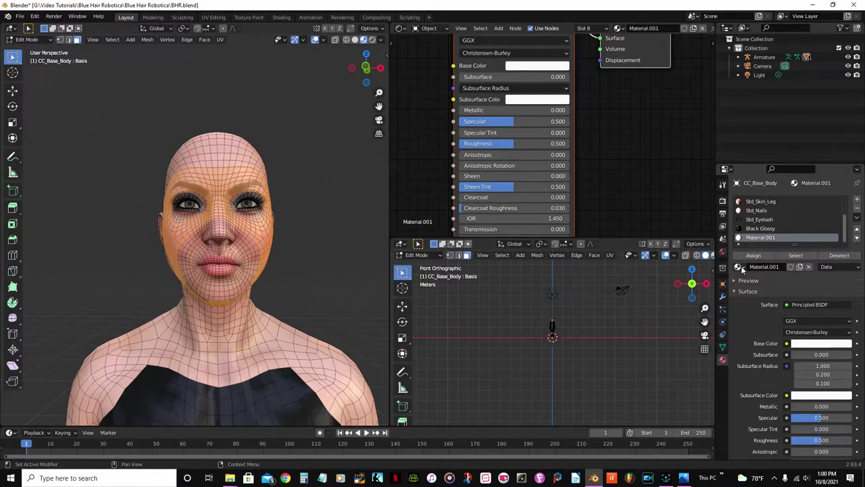
left_click(741, 267)
left_click(765, 284)
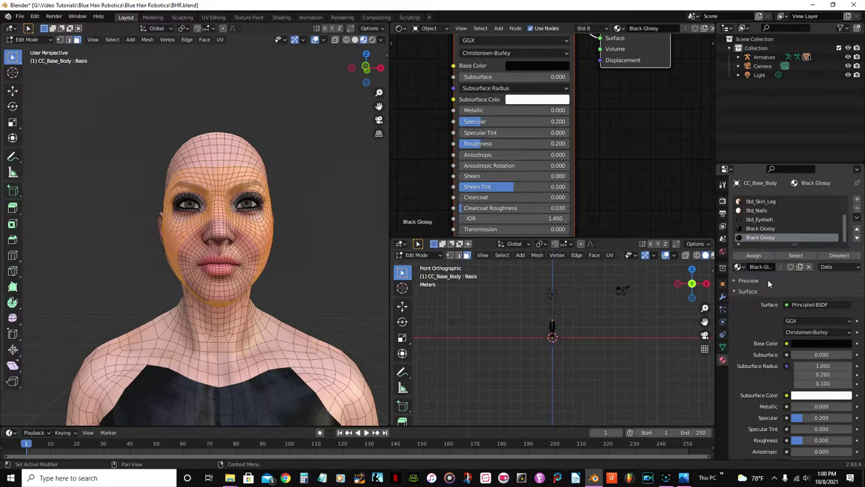
left_click(799, 267)
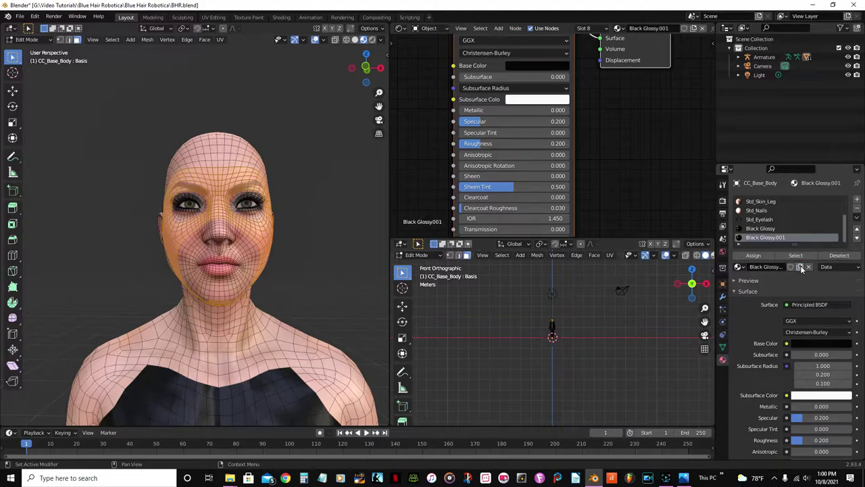
left_click(767, 267)
type("Green Glssy")
key("Return")
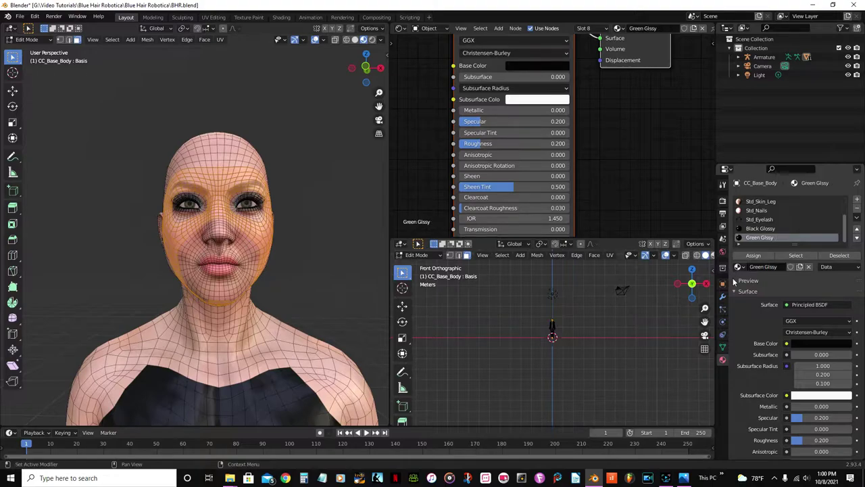
middle_click_drag(555, 63, 535, 119)
Give Green Glssy a lighter green base colour and assign it to the duplicated mask faces.
left_click(535, 119)
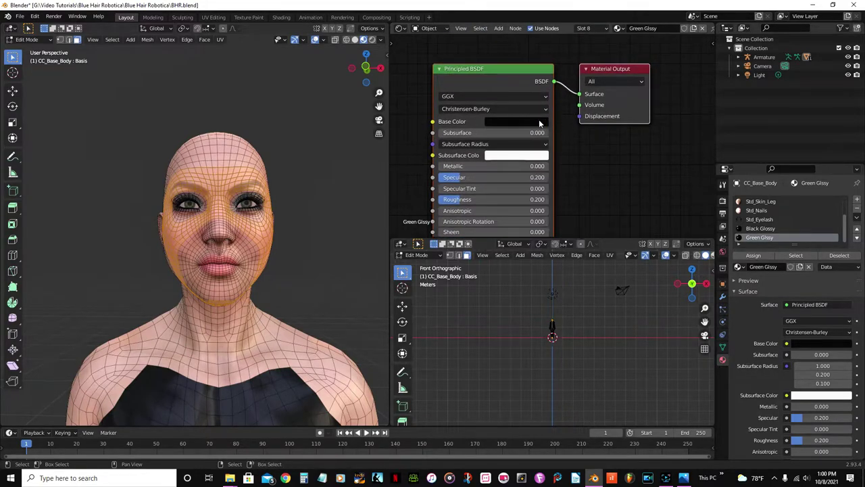
left_click(543, 122)
left_click(571, 141)
scroll(547, 175, "down", 8, "ctrl")
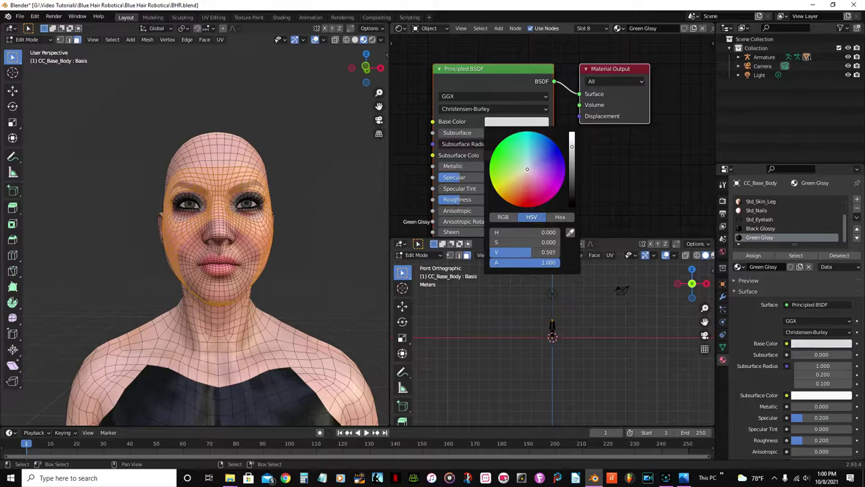
left_click(503, 177)
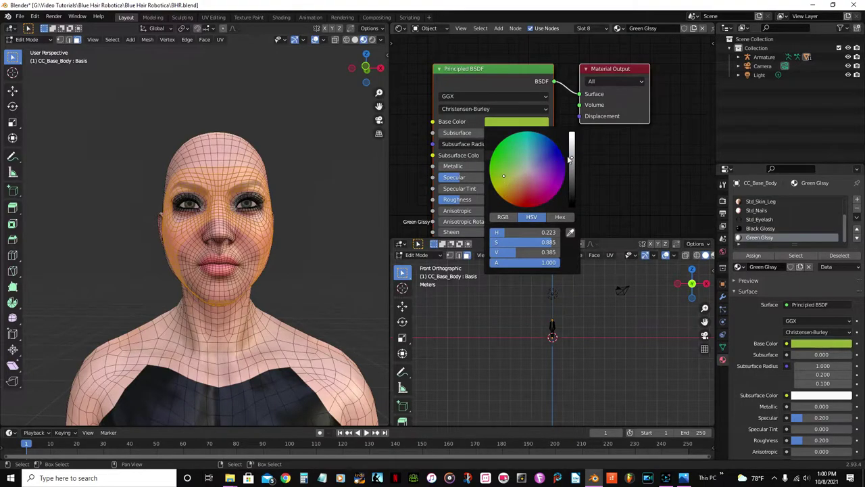
scroll(504, 176, "down", 2, "ctrl")
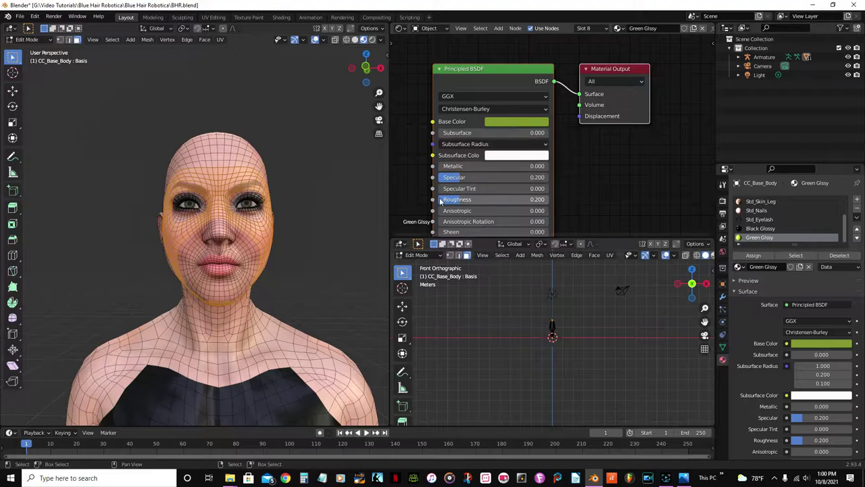
left_click(753, 255)
middle_click_drag(189, 290, 212, 295)
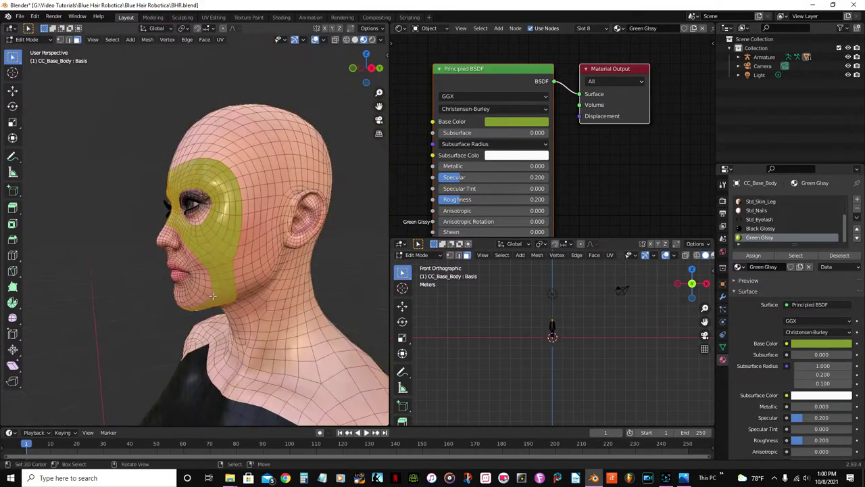
Extrude the green mask faces in place without moving them.
scroll(212, 295, "up", 5)
scroll(185, 216, "down", 5)
middle_click_drag(186, 216, 268, 351)
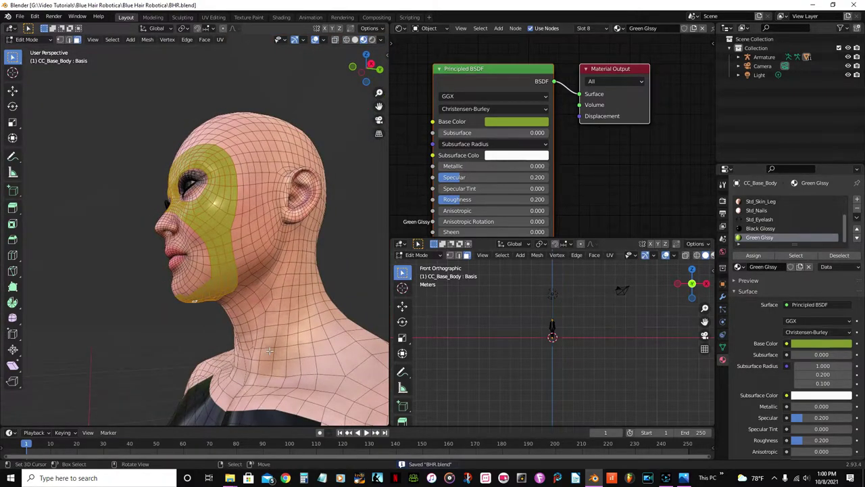
middle_click_drag(269, 350, 194, 241)
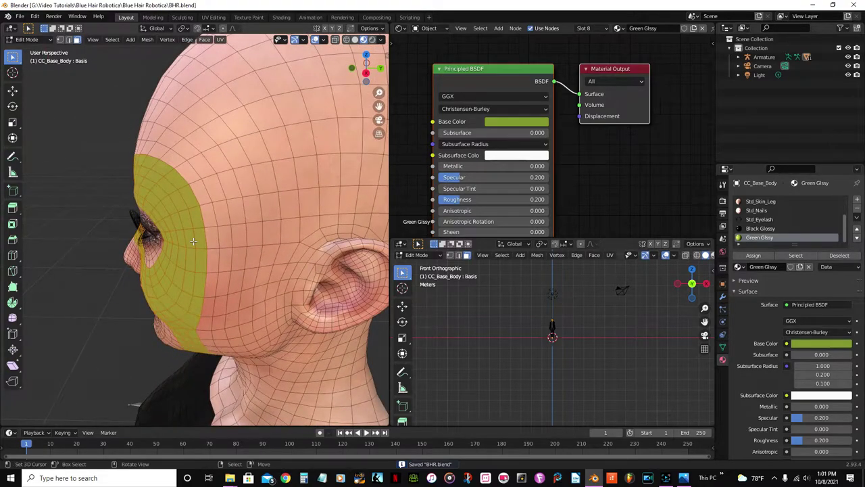
key("e")
right_click(184, 240)
middle_click_drag(184, 240, 177, 246)
scroll(177, 246, "up", 2)
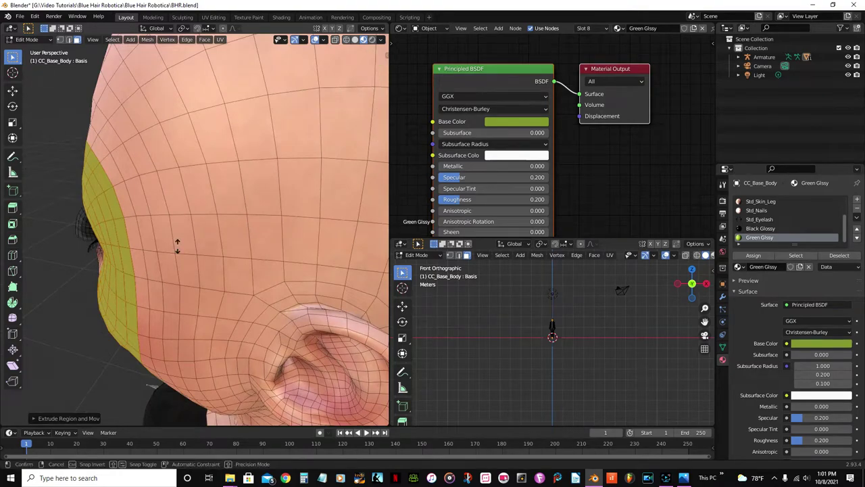
Fatten the extruded mask outward with Alt+S to give the shell thickness.
key("alt+s")
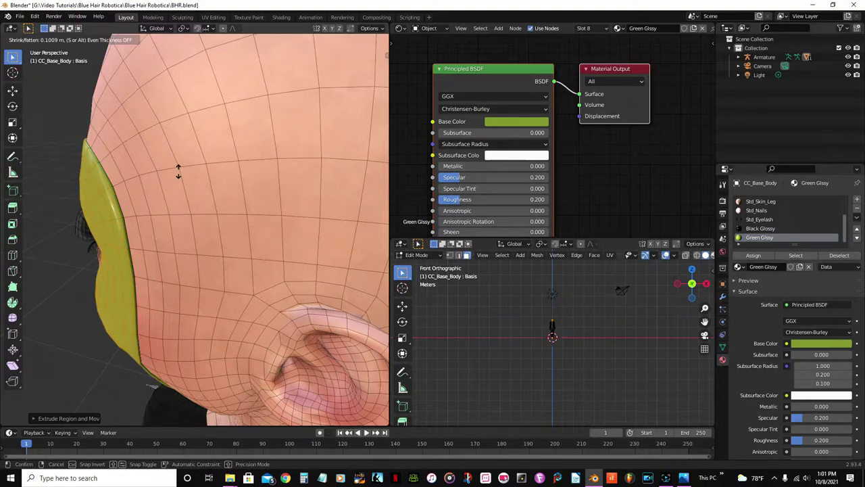
left_click(178, 171)
middle_click_drag(177, 171, 296, 199)
scroll(296, 198, "up", 3)
middle_click_drag(307, 255, 245, 260)
key("Tab")
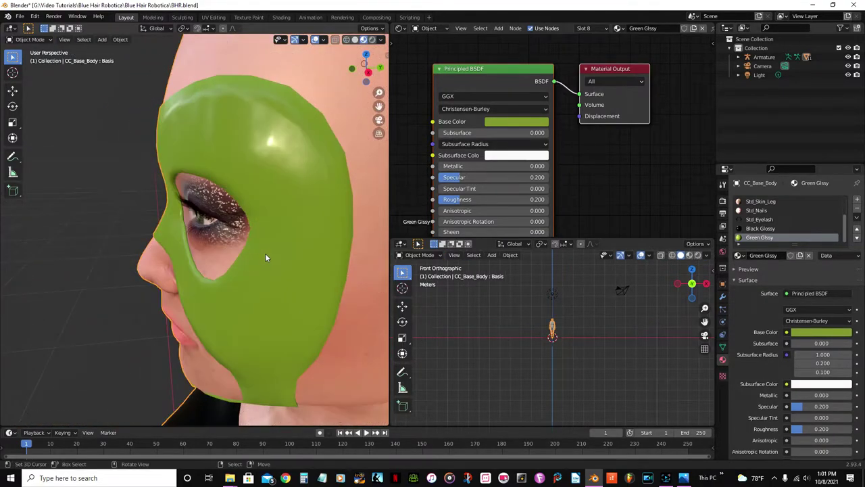
Thicken the mask shell further outward with another Shrink/Fatten.
key("Tab")
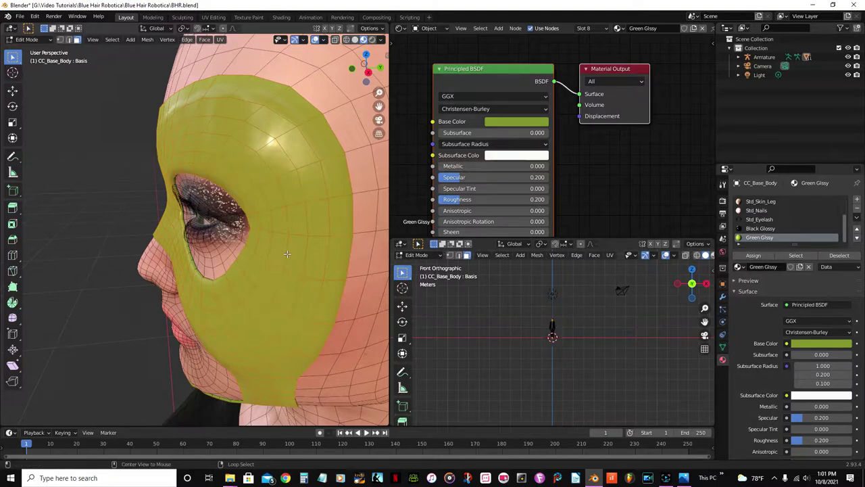
key("alt+s")
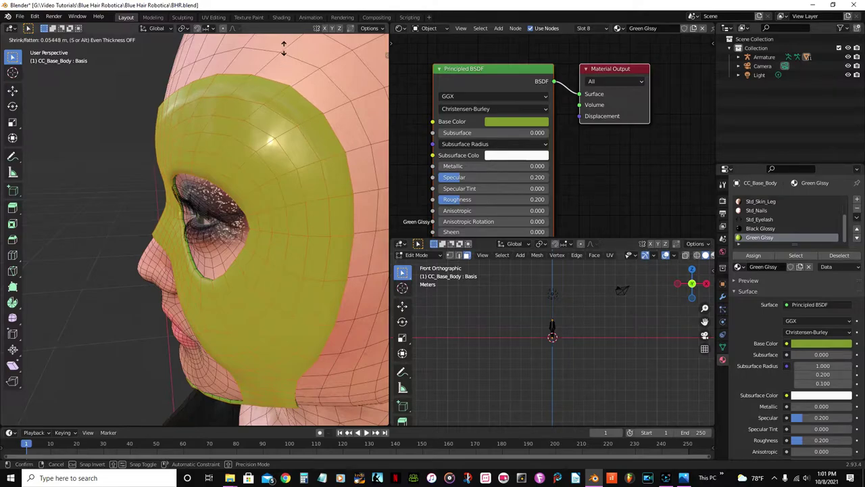
left_click(289, 405)
middle_click_drag(289, 406, 214, 245)
key("Tab")
key("Tab")
Select the whole connected mask piece with Ctrl+L.
scroll(226, 230, "up", 3)
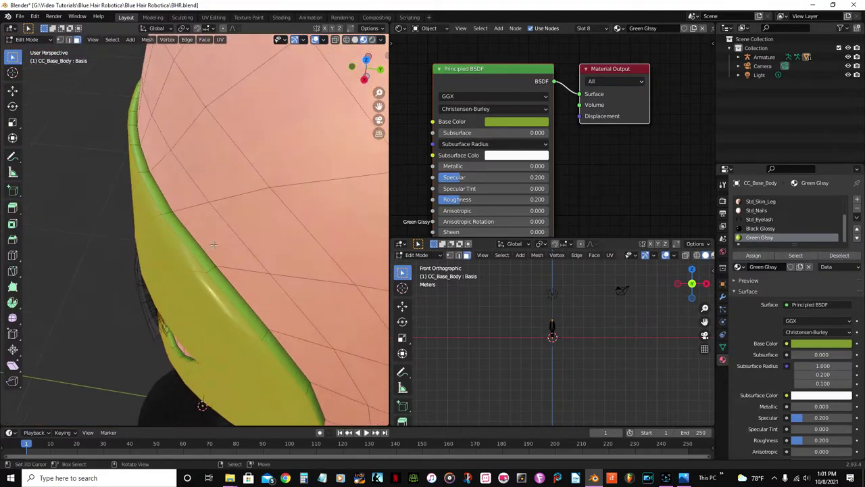
scroll(196, 240, "up", 2)
scroll(180, 240, "down", 5)
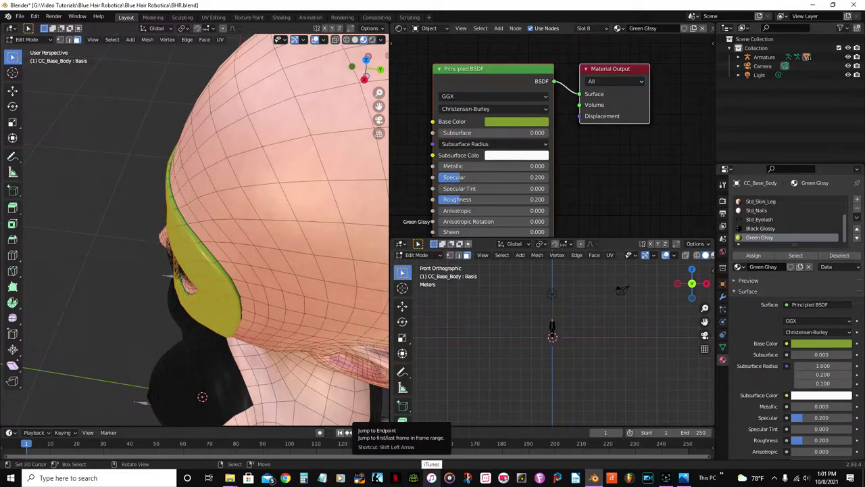
key("ctrl+l")
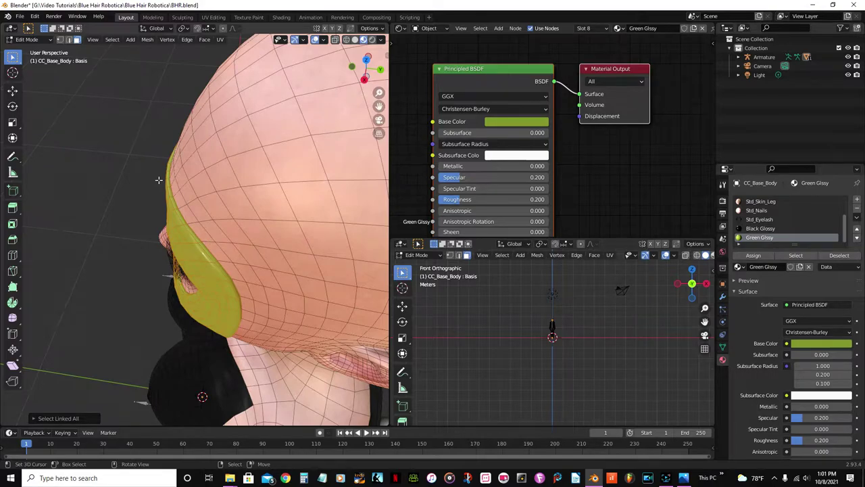
Hide the rest of the head to isolate the mask and deselect its faces.
key("shift+h")
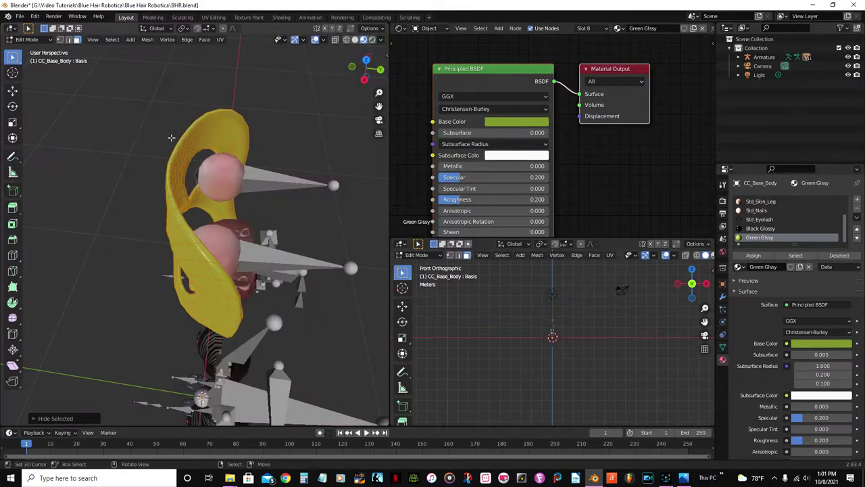
scroll(166, 134, "up", 3)
middle_click_drag(166, 134, 200, 126)
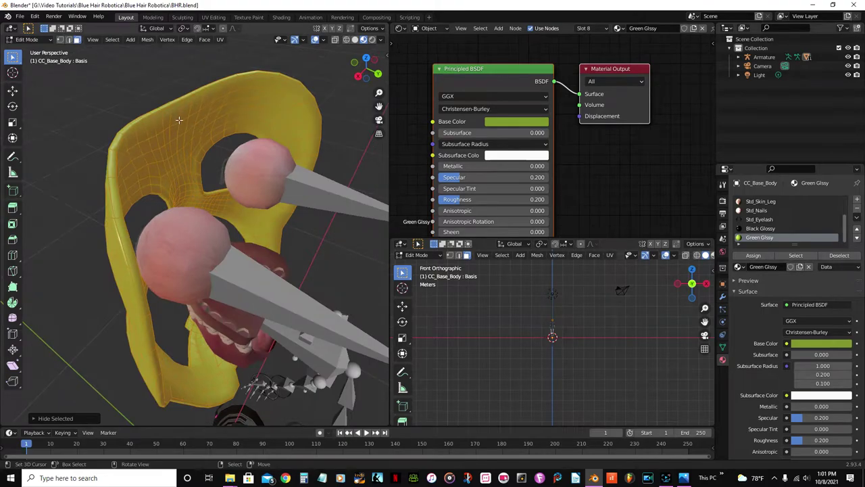
mouse_move(167, 131)
middle_mouse_down()
mouse_move(216, 133)
mouse_move(149, 131)
mouse_move(180, 129)
middle_mouse_up()
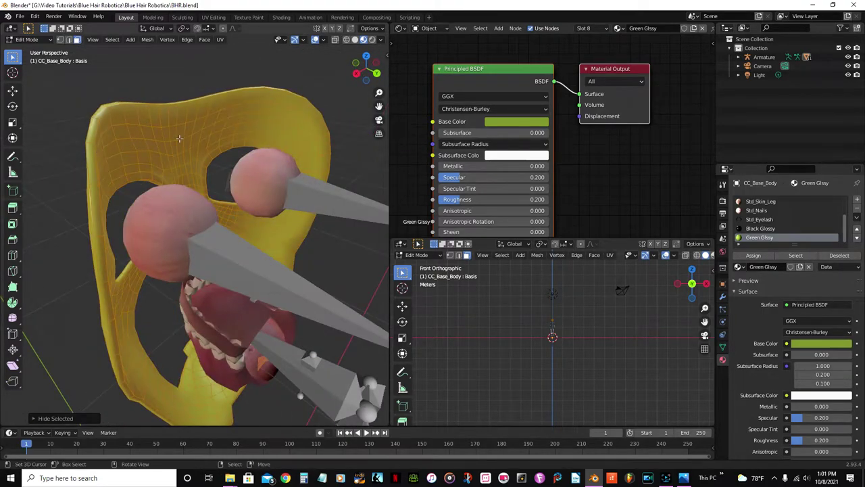
middle_click_drag(165, 153, 161, 149)
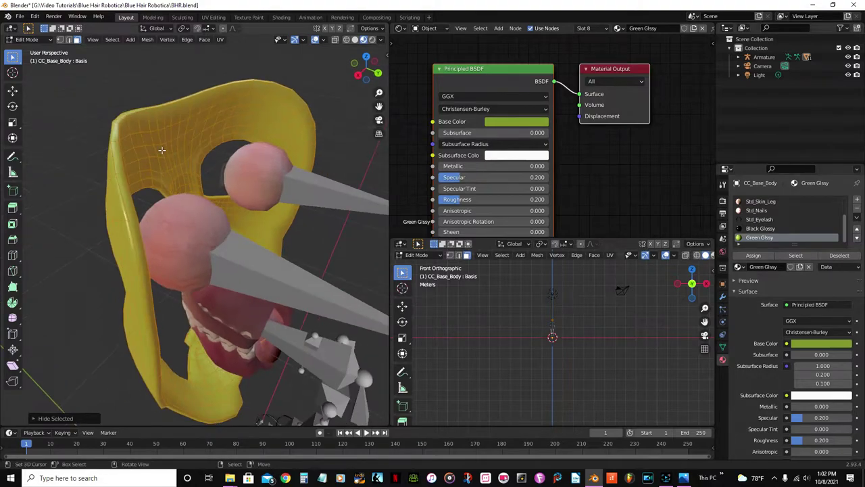
key("alt+a")
scroll(105, 135, "up", 1)
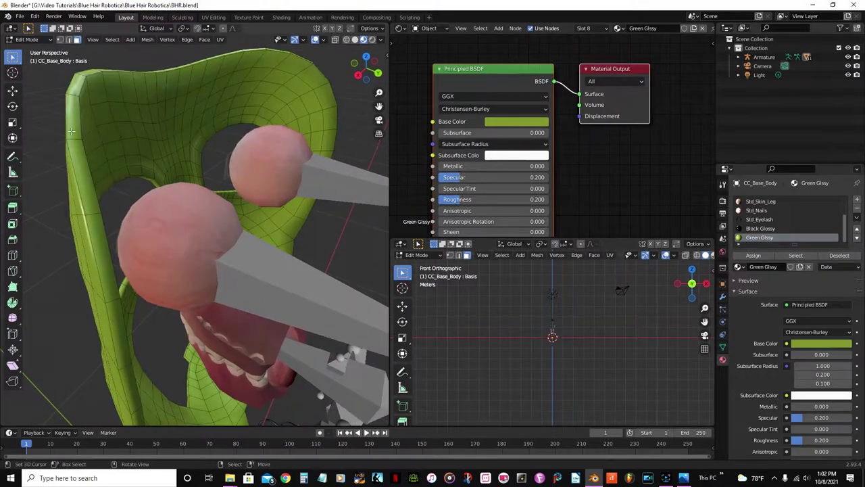
middle_click_drag(71, 138, 211, 212)
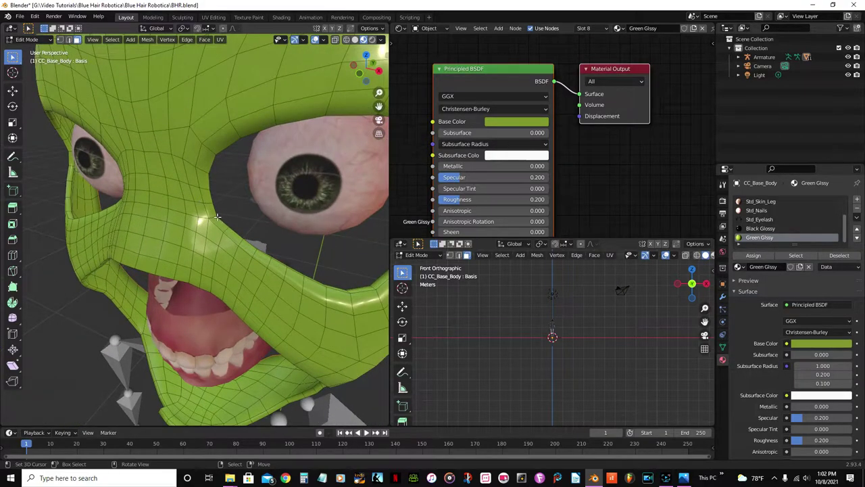
Select and hide the face loop around the mask's eye opening.
left_click(211, 216, "alt")
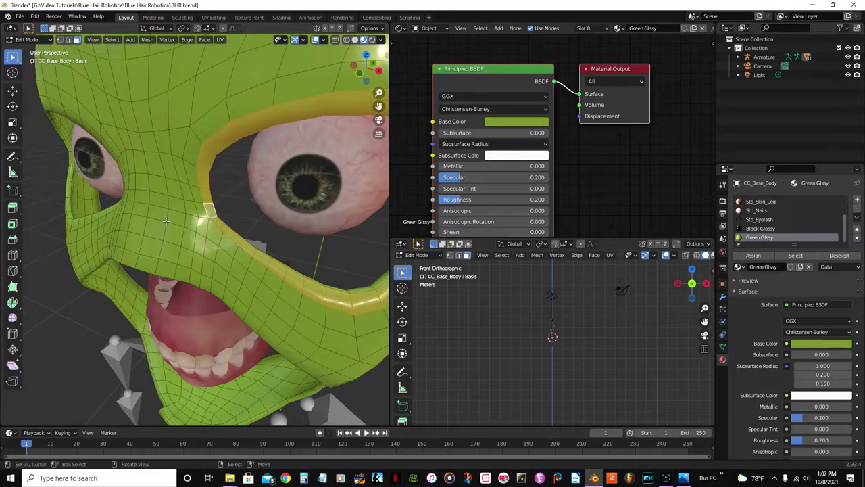
key("KP_Decimal")
middle_click_drag(203, 212, 166, 215)
key("h")
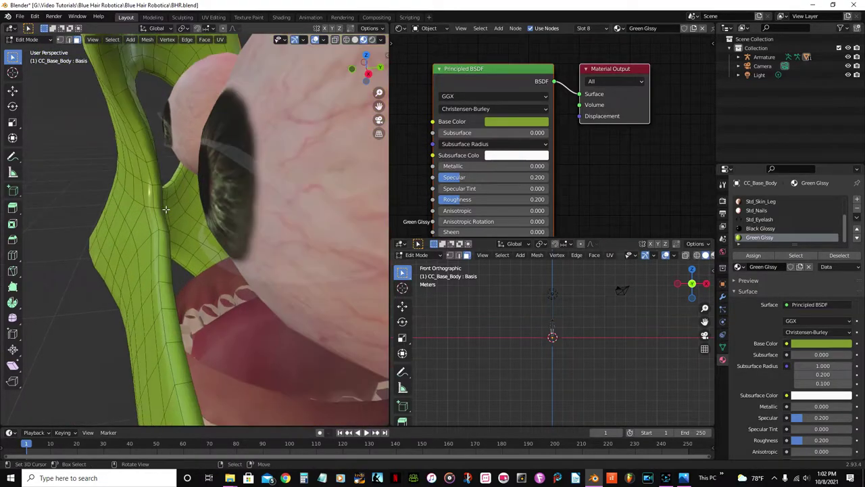
left_click(156, 204)
left_click(157, 204, "shift")
Select the face loop along the mask rim and hide it.
left_click(157, 205, "alt")
middle_click_drag(157, 204, 248, 401)
scroll(249, 401, "up", 8)
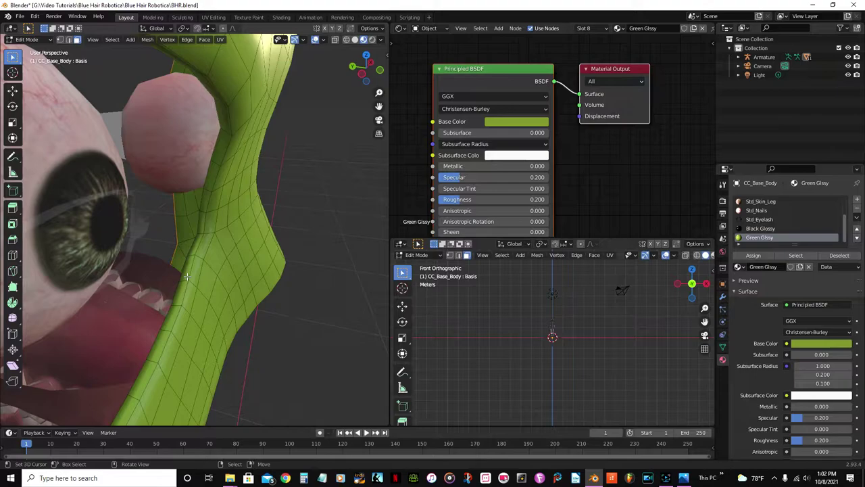
scroll(186, 279, "down", 8)
middle_click_drag(186, 279, 118, 210)
scroll(115, 197, "up", 5)
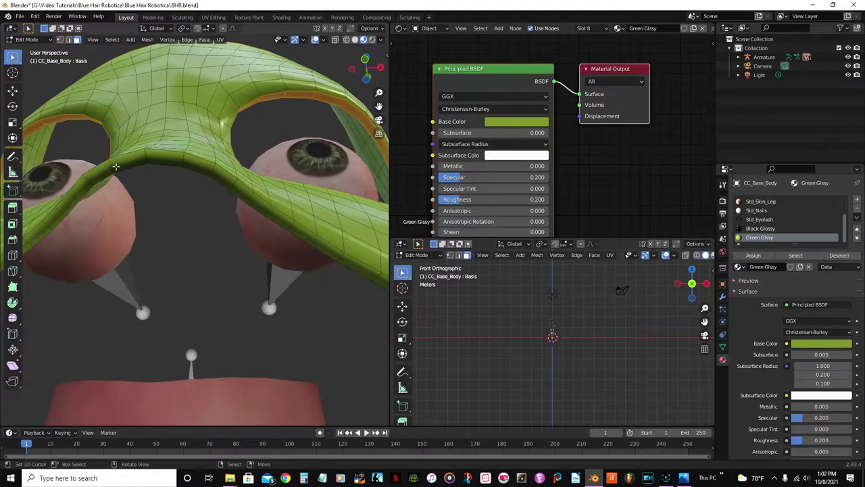
scroll(115, 166, "down", 6)
middle_click_drag(115, 167, 60, 359)
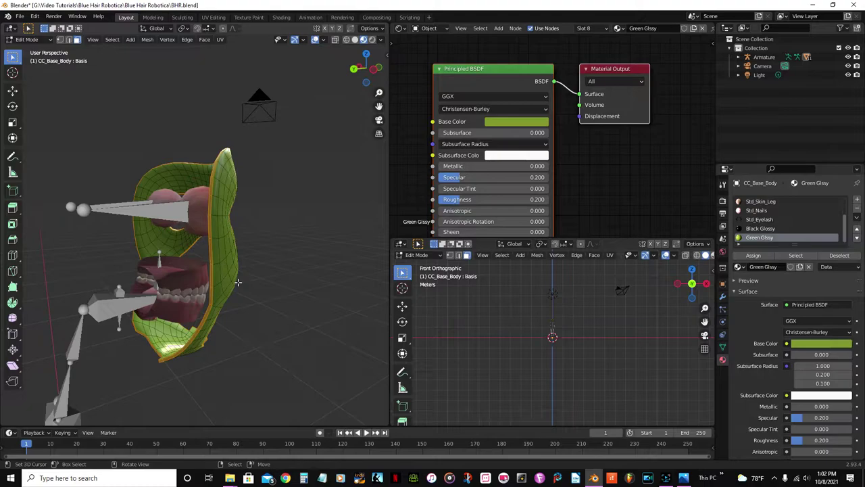
key("h")
Delete the remaining connected stray faces, then reveal all hidden geometry.
middle_click_drag(238, 282, 226, 176)
scroll(225, 166, "up", 3)
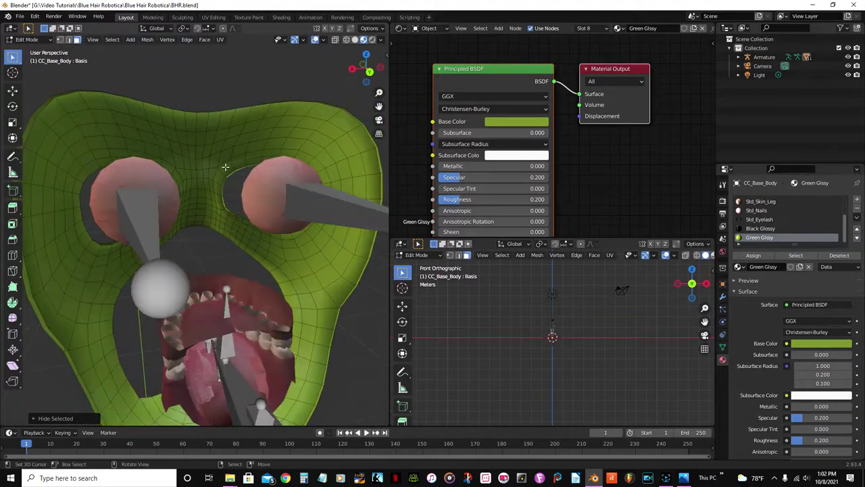
left_click(206, 150)
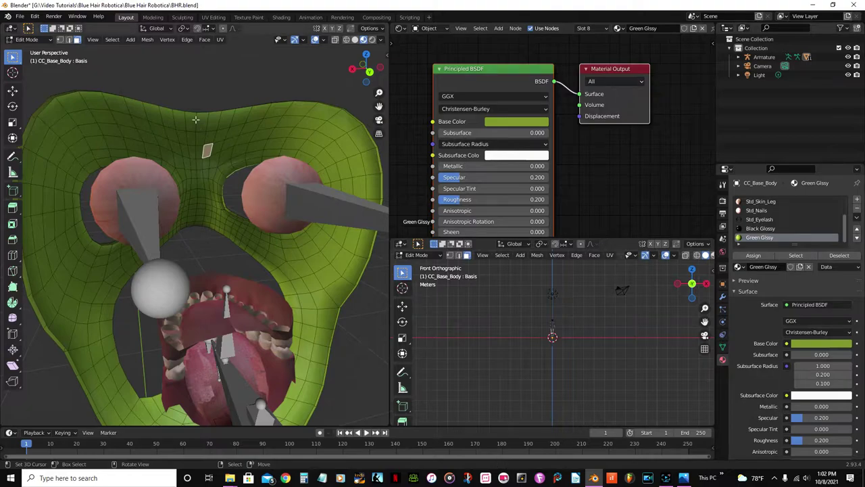
key("ctrl+l")
middle_click_drag(197, 120, 150, 143)
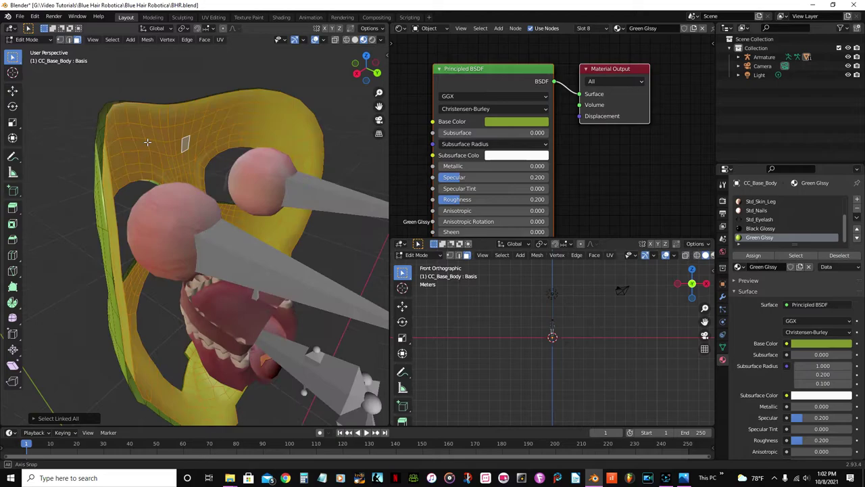
key("x")
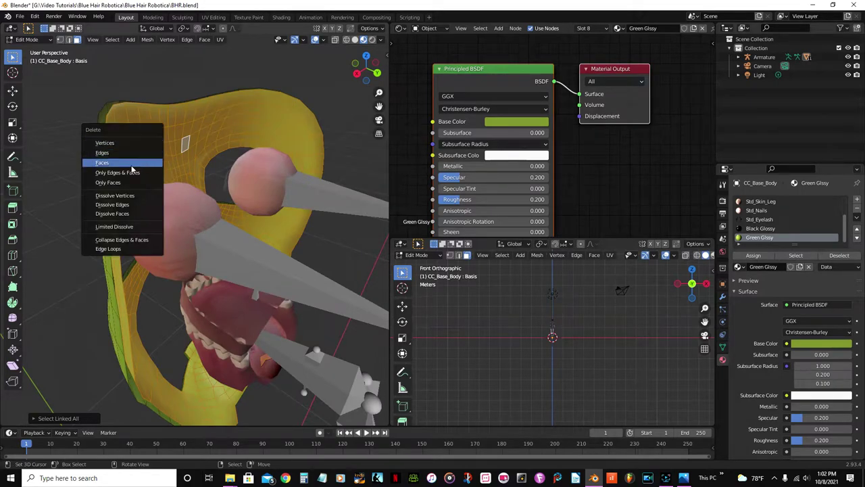
left_click(132, 169)
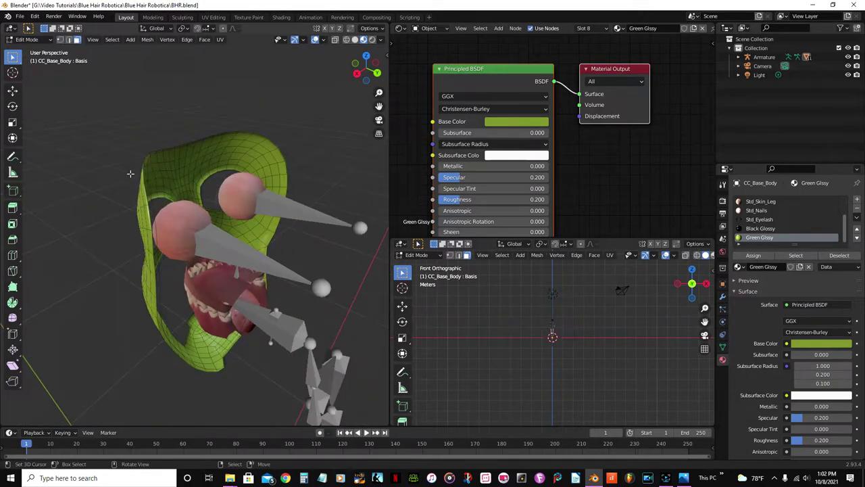
key("alt+h")
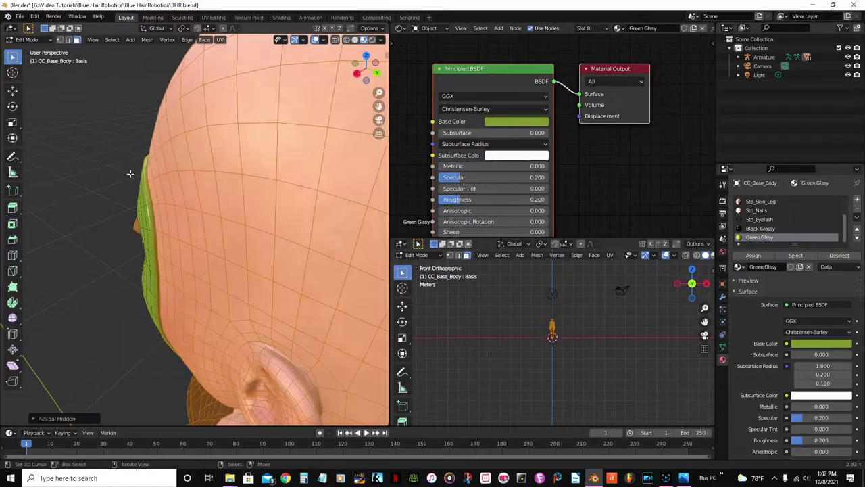
Save the project to BHR.blend, then inspect the mask's edge up close.
key("ctrl+s")
middle_click_drag(130, 174, 137, 206)
scroll(145, 203, "up", 3)
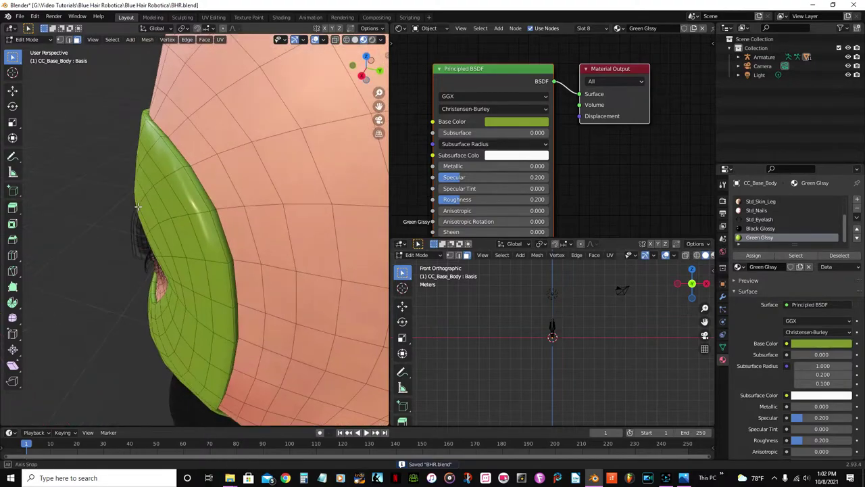
scroll(147, 201, "up", 2)
middle_click_drag(194, 194, 195, 196)
middle_click_drag(269, 202, 252, 292)
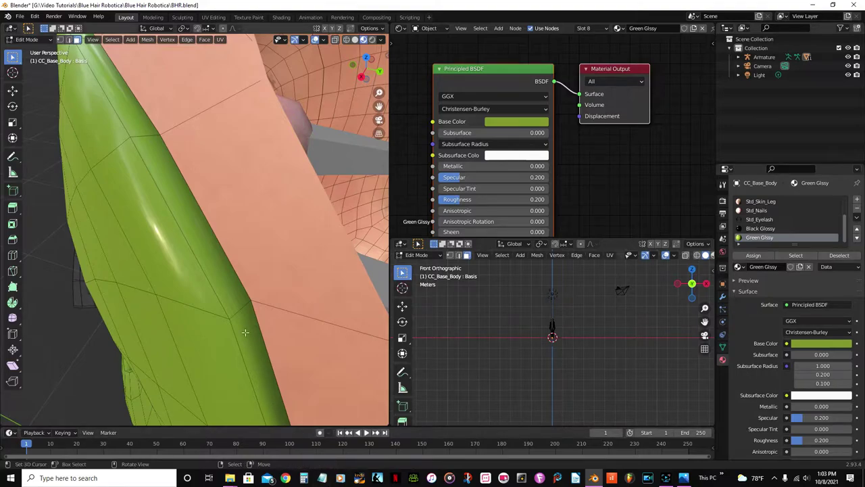
Add a loop cut along the mask's edge and slide it into place near the rim.
left_click(143, 124)
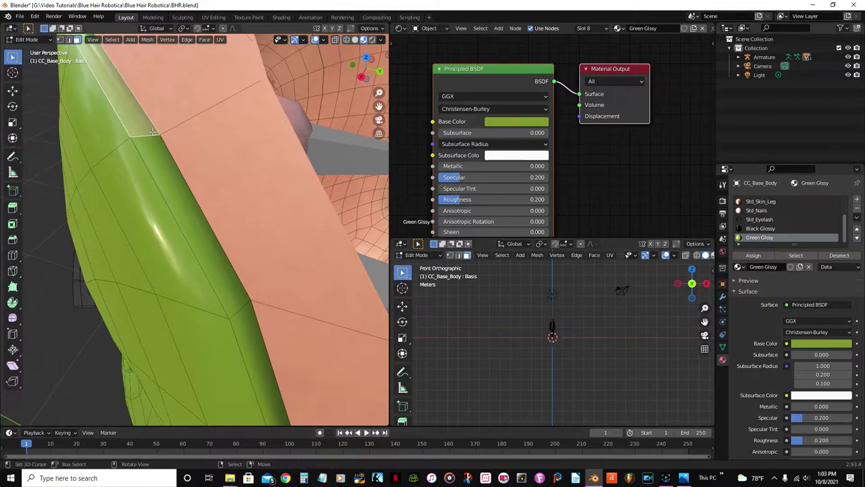
key("ctrl+r")
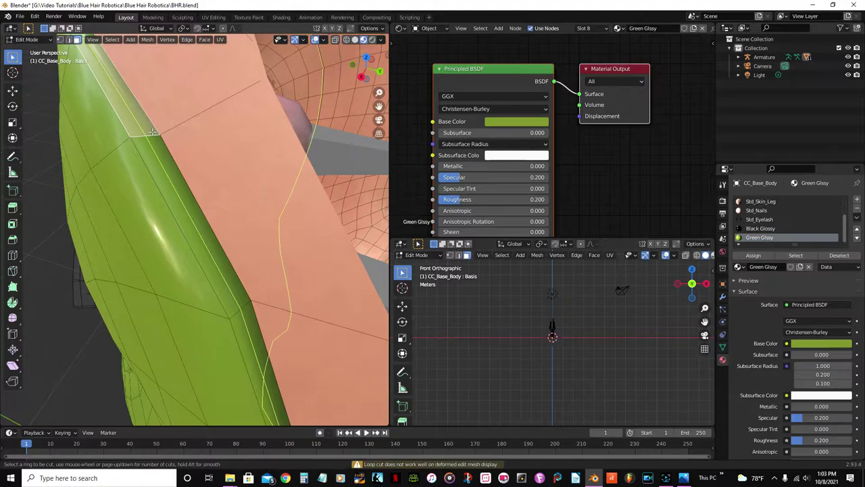
left_click(154, 132)
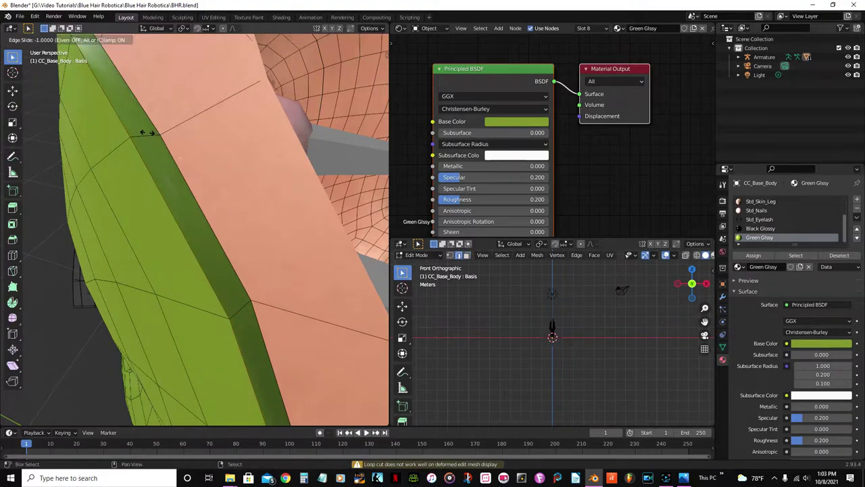
left_click(169, 128)
scroll(169, 129, "down", 5)
middle_click_drag(169, 129, 175, 291)
scroll(155, 186, "up", 2)
scroll(175, 167, "up", 2)
scroll(166, 183, "up", 3)
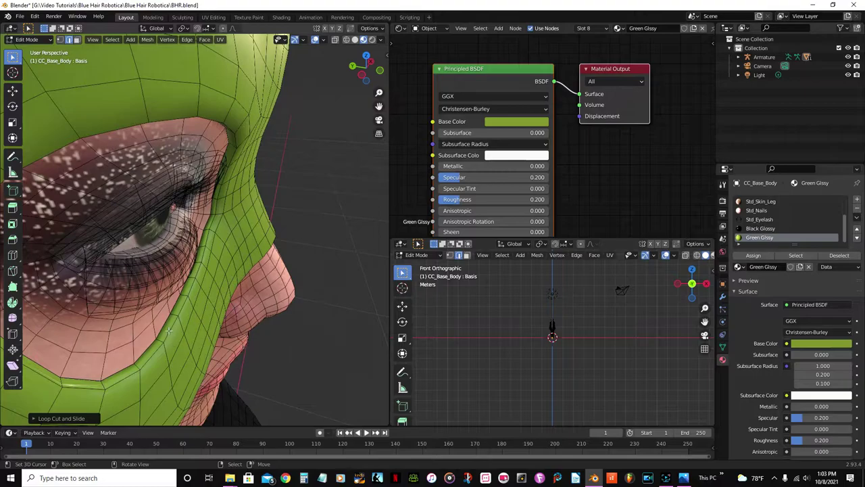
Select the chin strap's lower rim loop together with the chin piece's top edge.
middle_click_drag(171, 331, 123, 217)
scroll(189, 230, "up", 2)
scroll(205, 233, "down", 5)
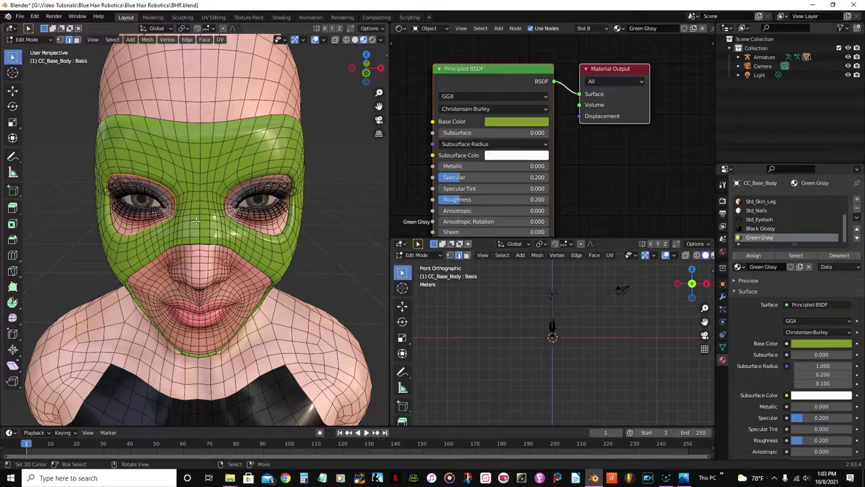
scroll(196, 221, "up", 3)
middle_click_drag(196, 220, 160, 194)
scroll(160, 194, "up", 2)
middle_click_drag(104, 227, 90, 260)
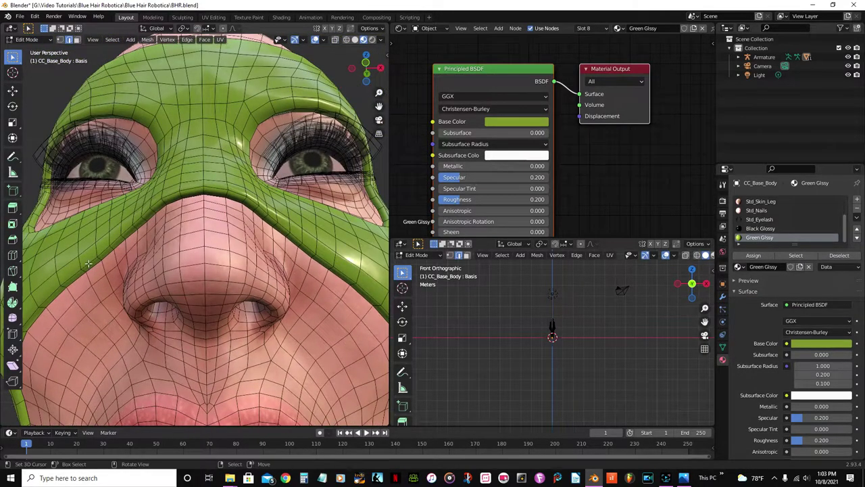
scroll(214, 238, "down", 5)
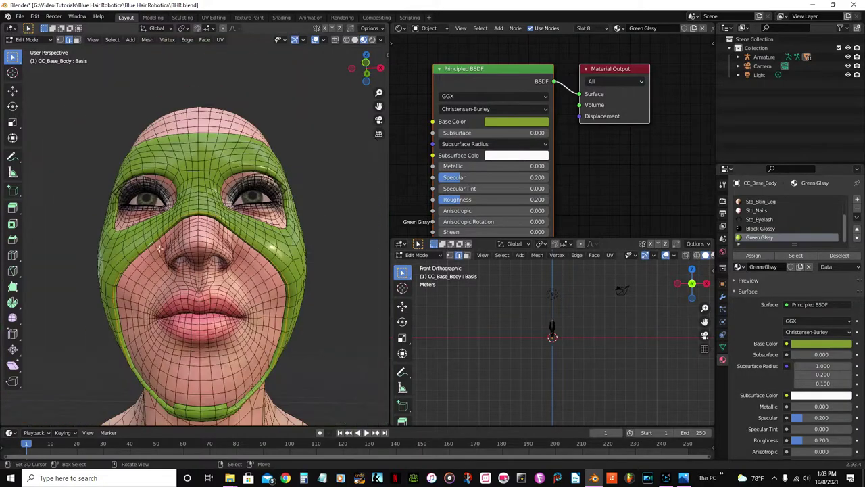
scroll(213, 238, "up", 2)
middle_click_drag(213, 237, 79, 197)
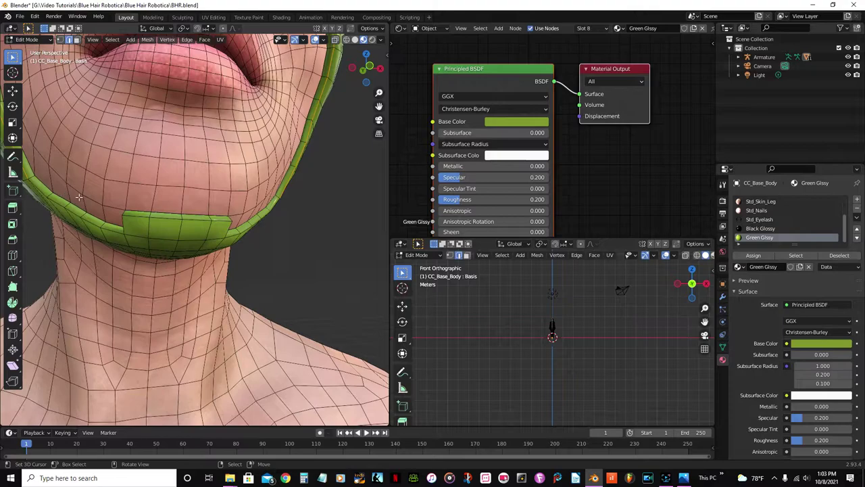
left_click(88, 222, "alt")
left_click(209, 221, "alt+shift")
Check the selected loops' Mean Crease of 1.00 in the N panel, then resume editing the mask.
middle_click_drag(128, 225, 149, 222)
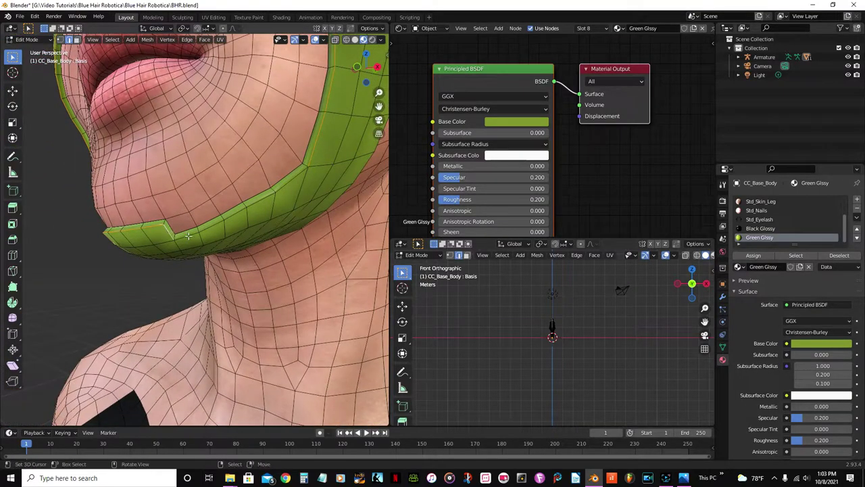
mouse_move(304, 183)
middle_mouse_down()
mouse_move(302, 164)
mouse_move(302, 190)
mouse_move(304, 170)
middle_mouse_up()
scroll(302, 190, "up", 3)
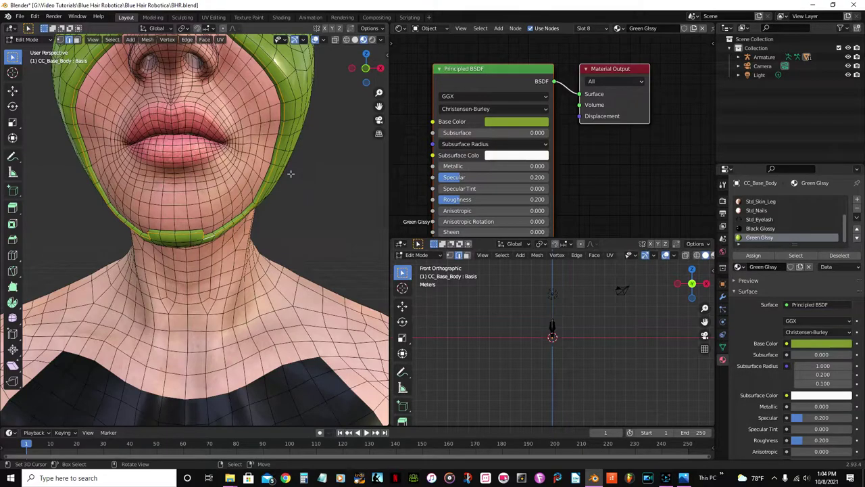
key("n")
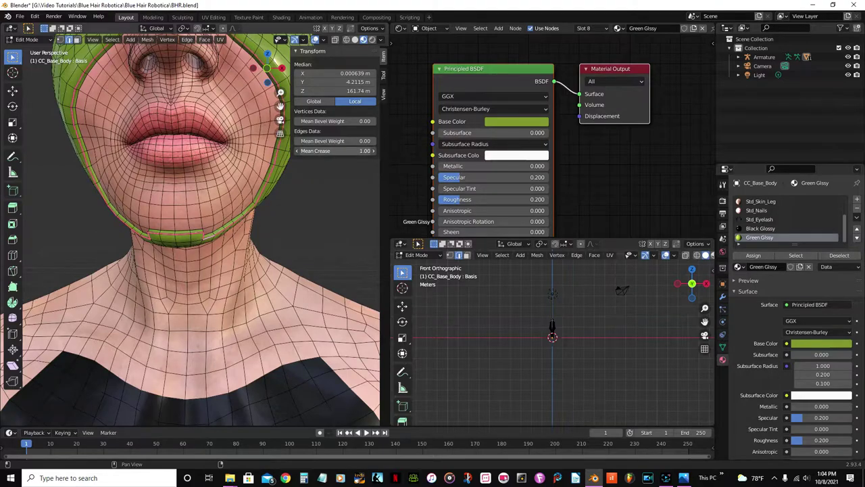
key("n")
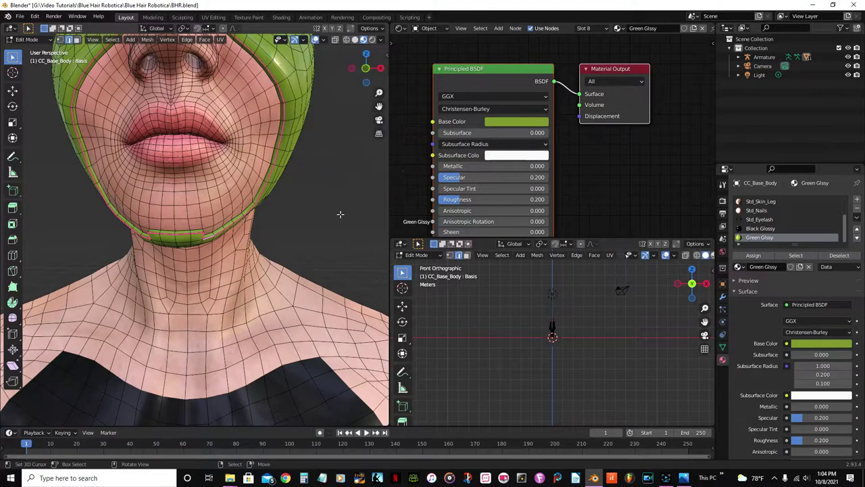
scroll(120, 222, "down", 5)
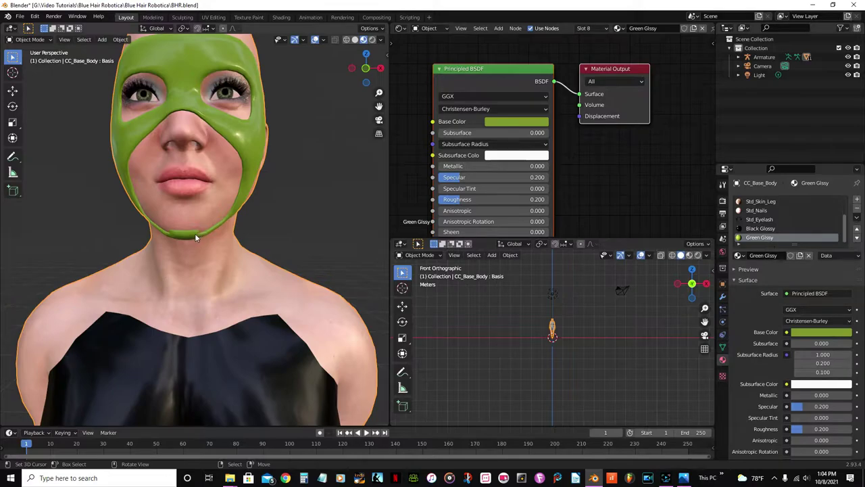
scroll(245, 194, "down", 2)
scroll(177, 256, "up", 3)
mouse_move(178, 251)
middle_mouse_down()
mouse_move(103, 247)
mouse_move(184, 254)
middle_mouse_up()
scroll(131, 223, "down", 1)
key("Tab")
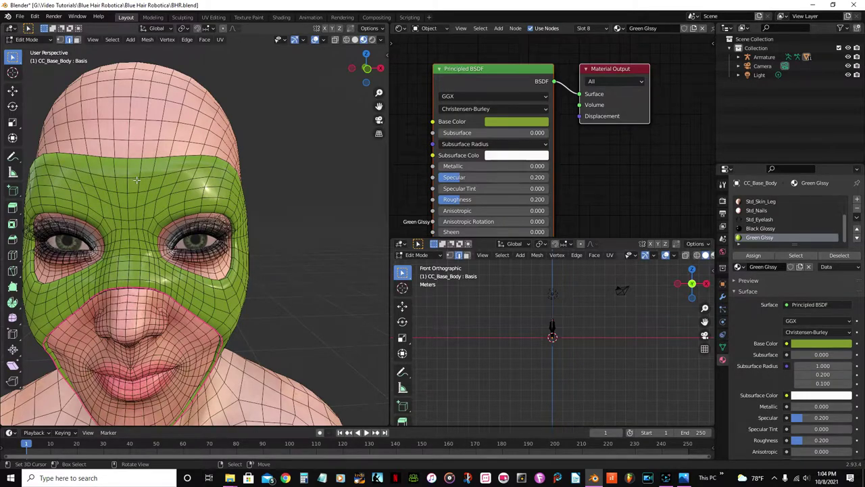
From the front view, select a stripe of faces from the forehead to the nose bridge.
key("KP_1")
scroll(136, 179, "up", 5)
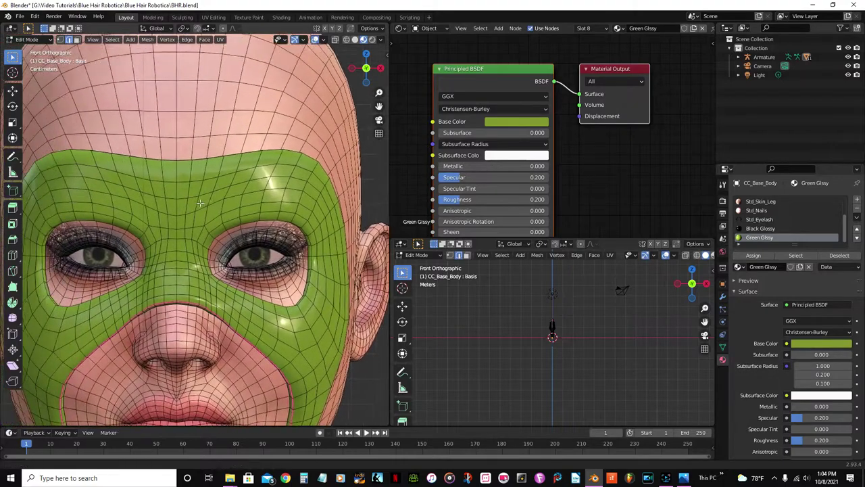
middle_click_drag(171, 208, 169, 155, "shift")
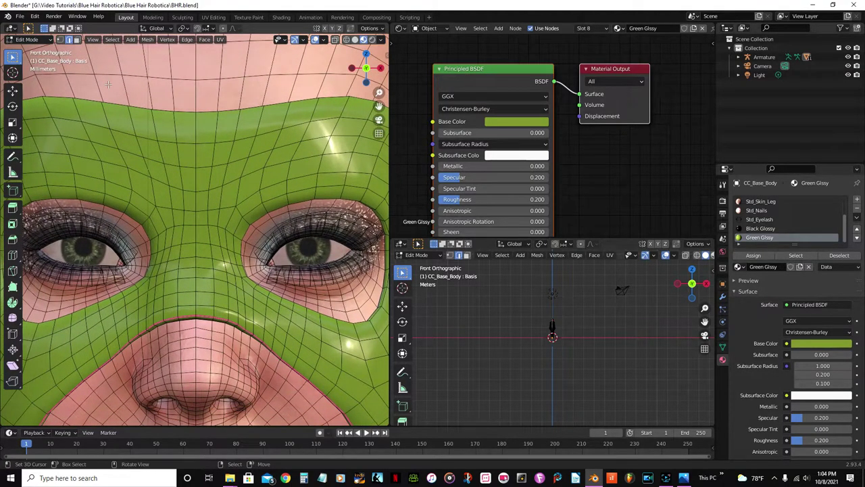
left_click(76, 39)
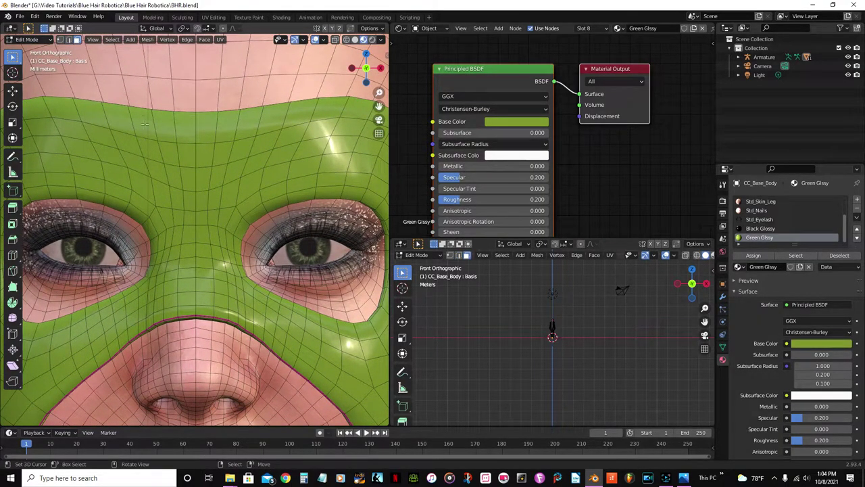
left_click_drag(129, 107, 151, 137)
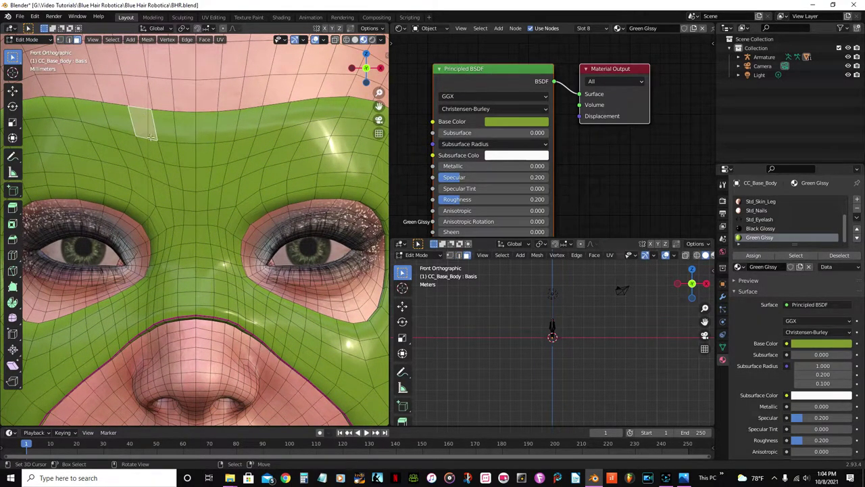
left_click(157, 315, "ctrl")
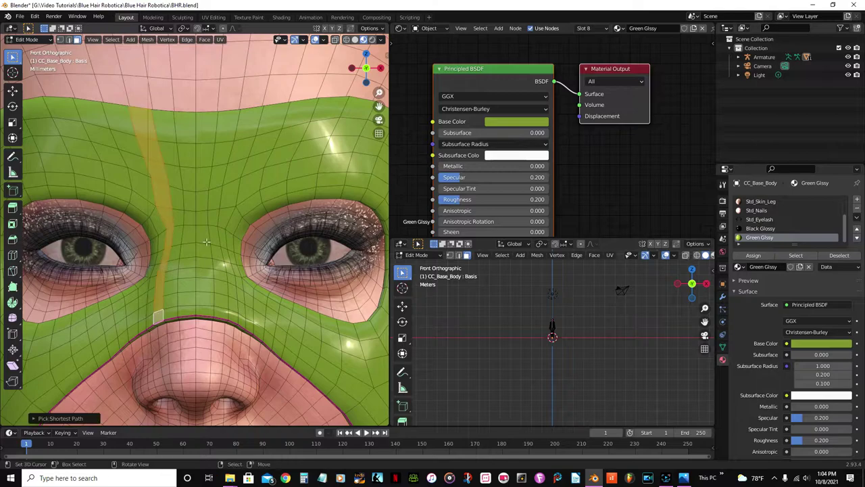
Add a second forehead-to-nose stripe and circle-select the nose-bridge faces between the stripes.
left_click(247, 126, "shift")
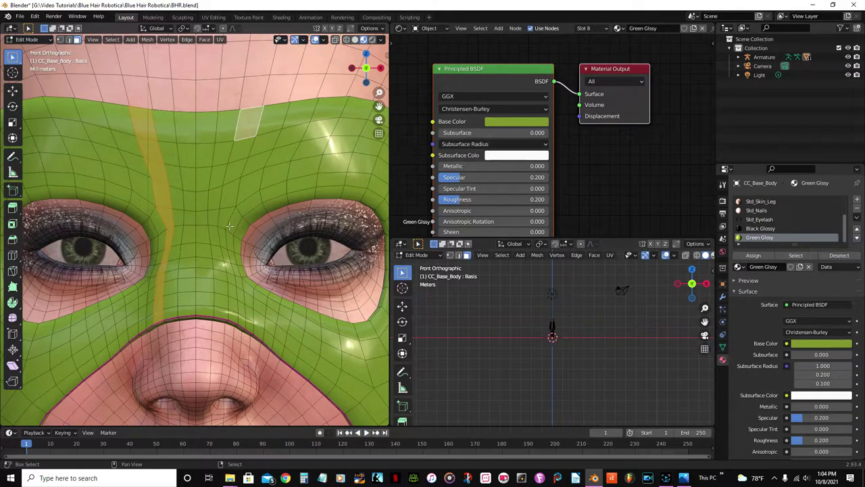
left_click(232, 316, "ctrl")
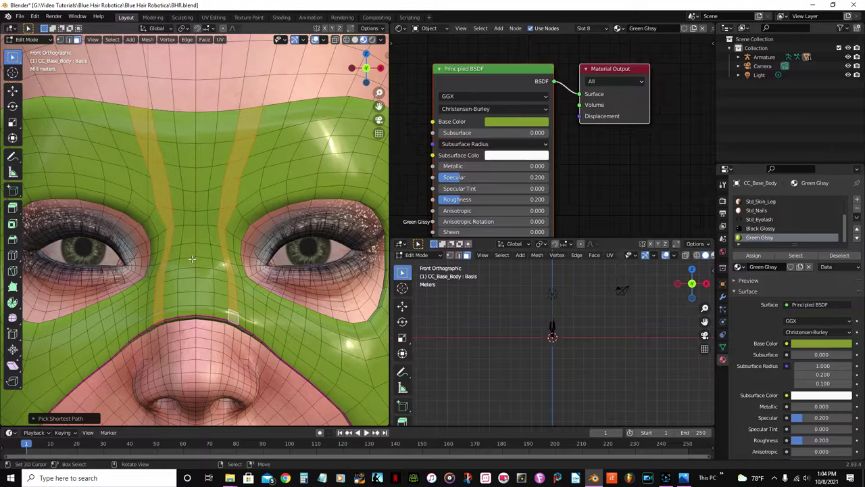
key("c")
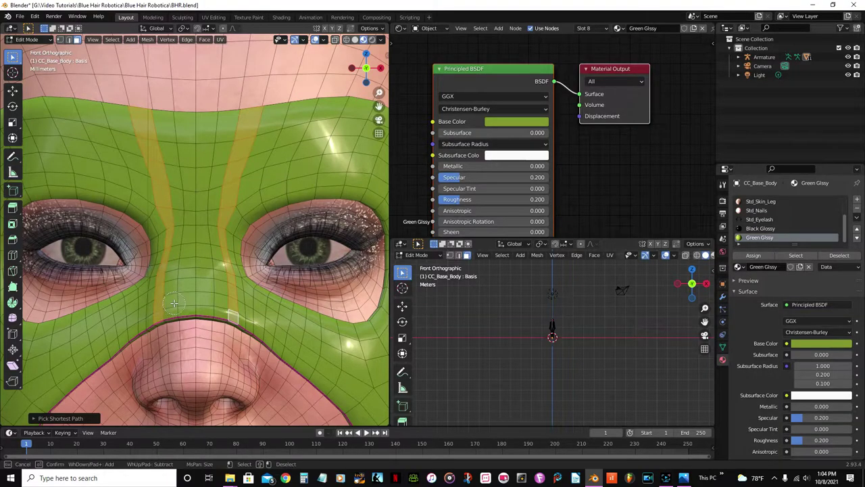
mouse_move(205, 300)
left_mouse_down()
mouse_move(176, 272)
mouse_move(186, 248)
mouse_move(203, 265)
mouse_move(204, 245)
mouse_move(199, 227)
mouse_move(185, 224)
mouse_move(191, 196)
mouse_move(172, 156)
mouse_move(175, 141)
mouse_move(202, 138)
mouse_move(209, 197)
left_mouse_up()
right_click(209, 201)
scroll(203, 203, "down", 3)
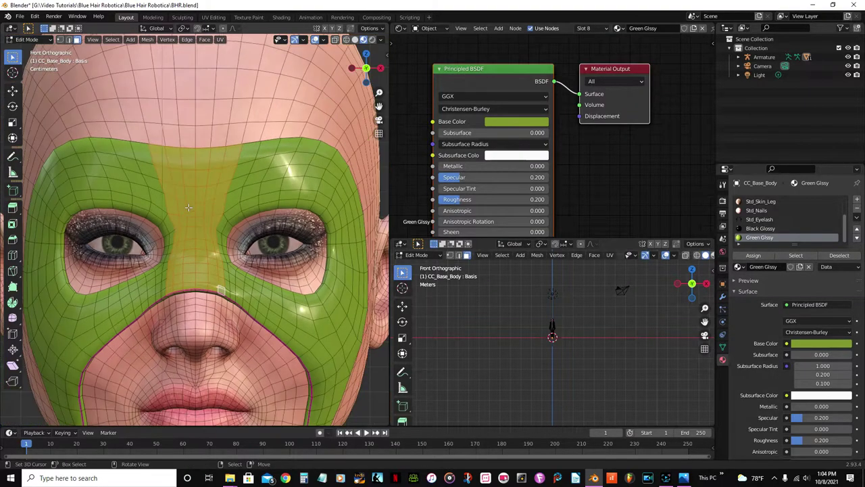
Deselect two four-face rows across the forehead to leave the recess areas out.
scroll(186, 205, "up", 4)
left_click(164, 139, "shift")
left_click(185, 141, "shift")
left_click(207, 141, "shift")
left_click(229, 142, "shift")
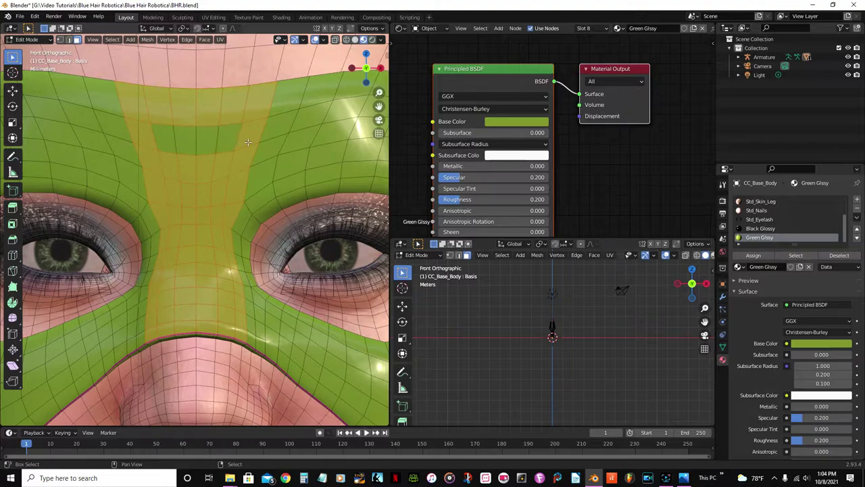
left_click(177, 193, "shift")
left_click(190, 196, "shift")
left_click(203, 197, "shift")
left_click(221, 195, "shift")
scroll(221, 195, "down", 6)
Extrude the remaining centre strip outward along its normals.
middle_click_drag(221, 195, 179, 264)
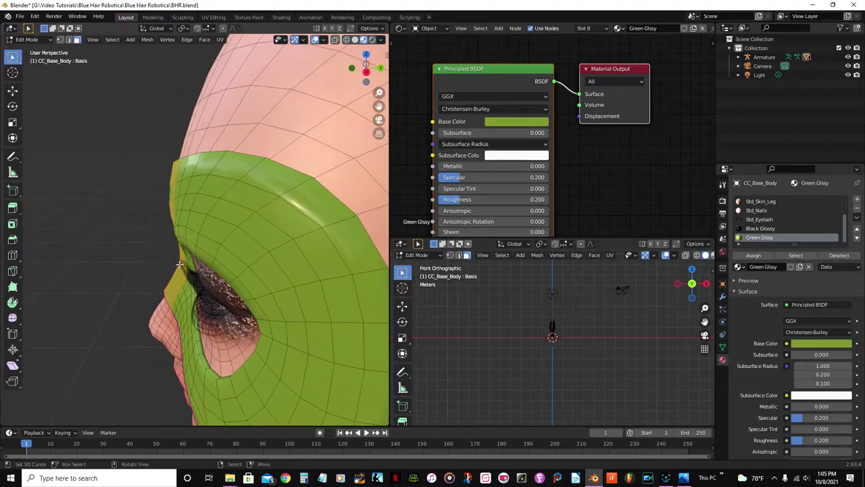
key("e")
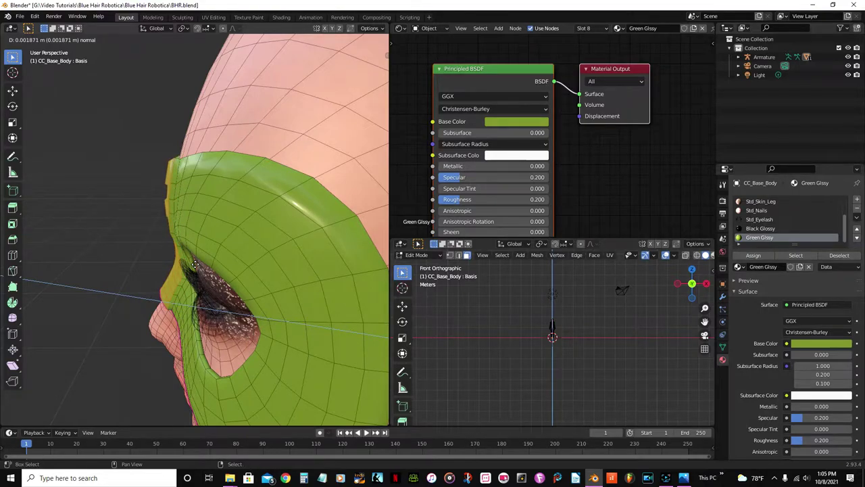
left_click(196, 264)
middle_click_drag(196, 263, 42, 78)
scroll(331, 239, "up", 4)
In Edge select mode, select both border edge loops of the raised strip.
left_click(69, 39)
scroll(202, 161, "up", 3)
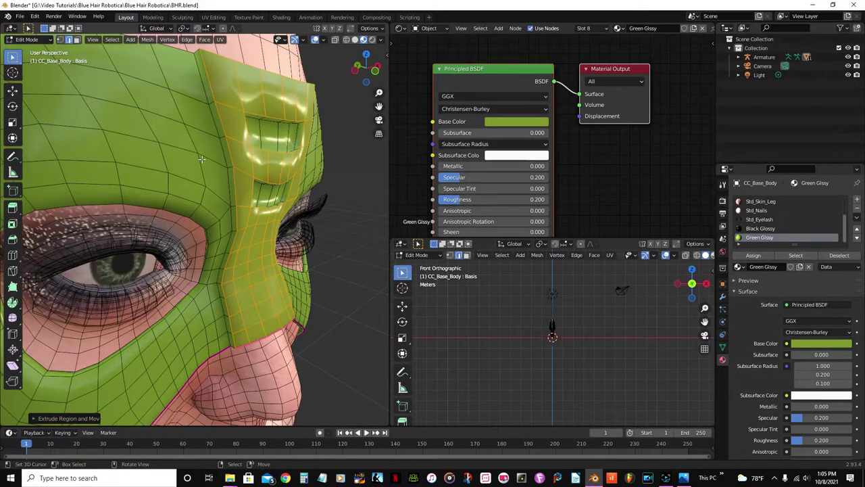
left_click(218, 120)
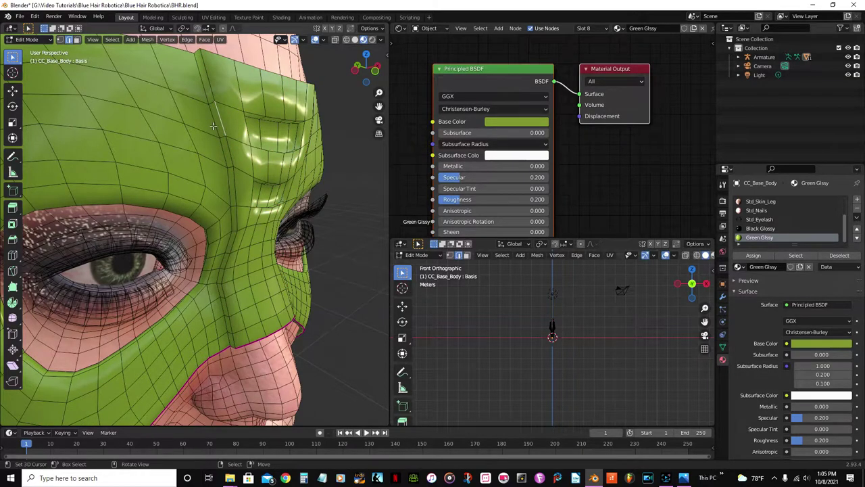
left_click(213, 125, "alt")
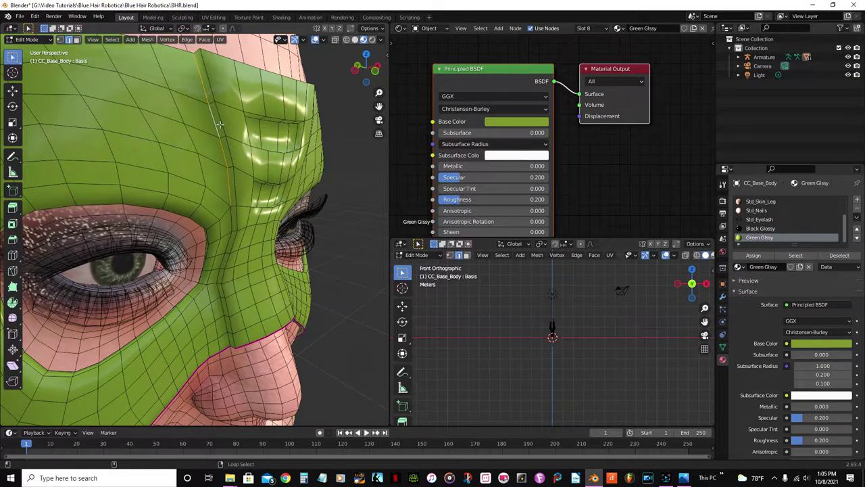
left_click(223, 292, "alt+shift")
Add the upper recess loop and the brow-fold loops below it.
middle_click_drag(226, 248, 193, 164)
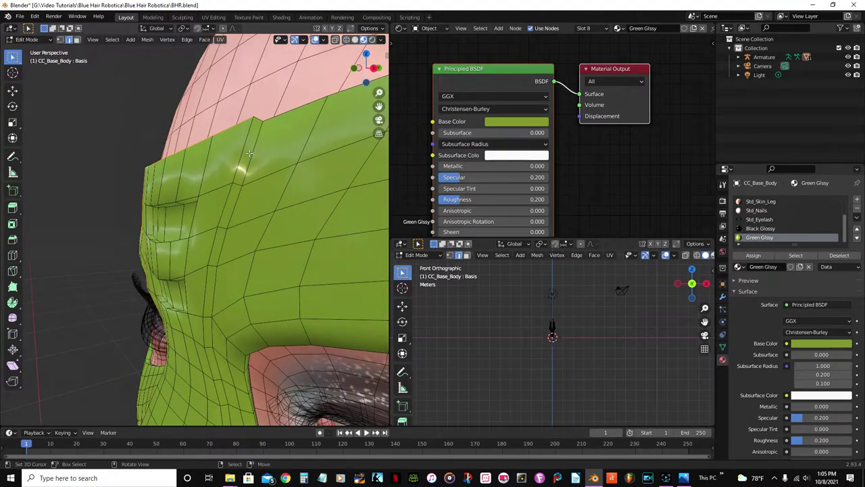
middle_click_drag(245, 162, 160, 225)
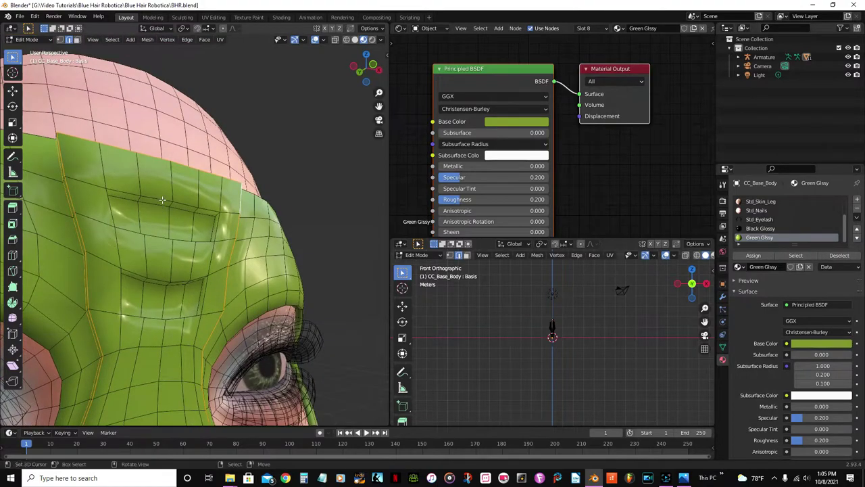
left_click(159, 224, "alt+shift")
left_click(157, 286, "alt+shift")
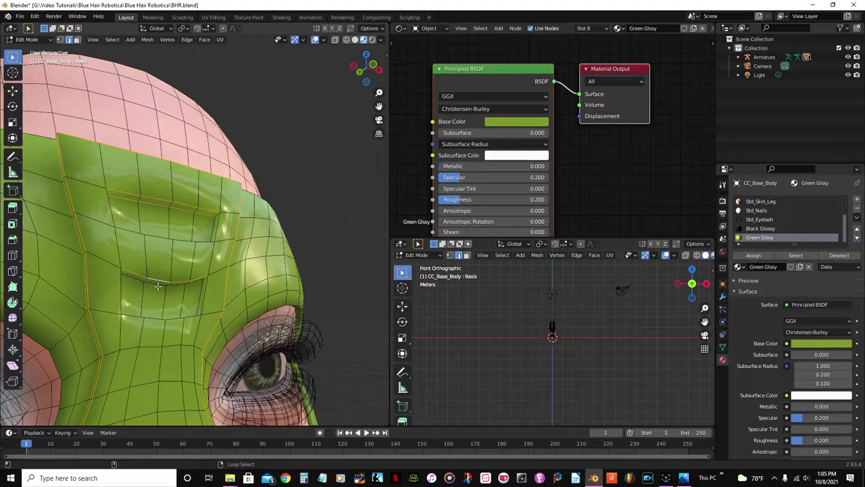
middle_click_drag(160, 284, 152, 301)
left_click(151, 302, "alt+shift")
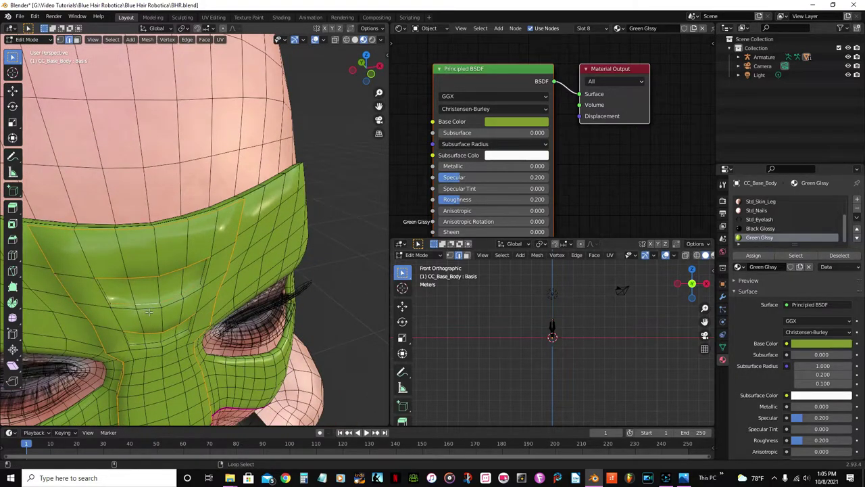
Add the remaining recess loop and two short vertical edges on the mask.
middle_click_drag(154, 306, 148, 349)
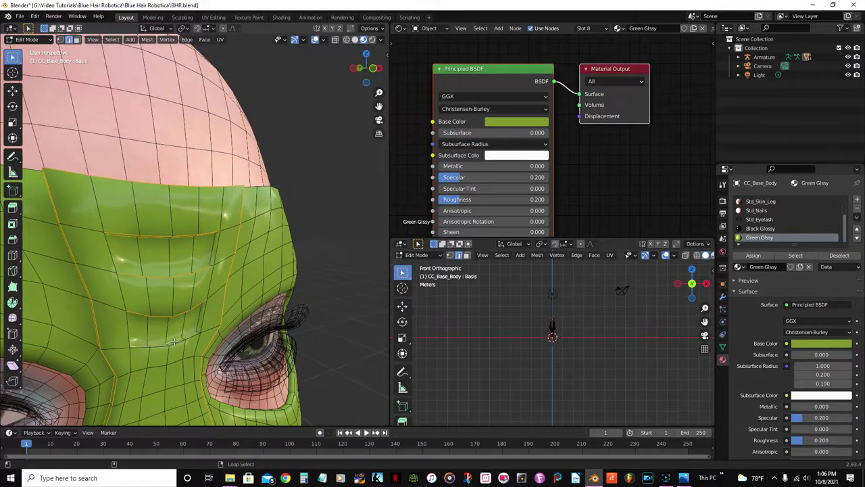
left_click(179, 344, "alt+shift")
middle_click_drag(179, 344, 62, 254)
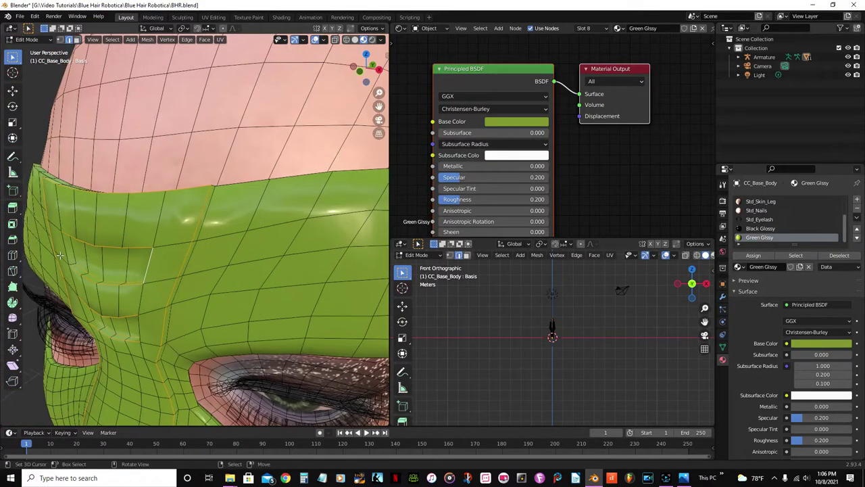
left_click(65, 250, "shift")
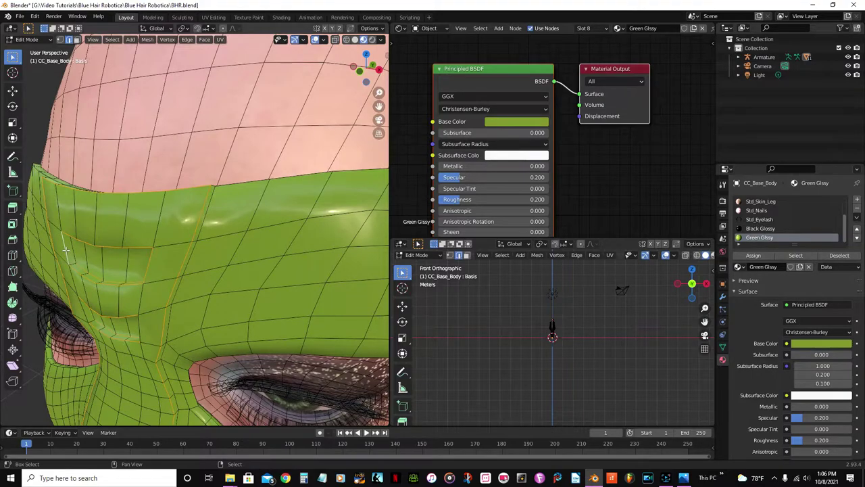
middle_click_drag(72, 250, 67, 336)
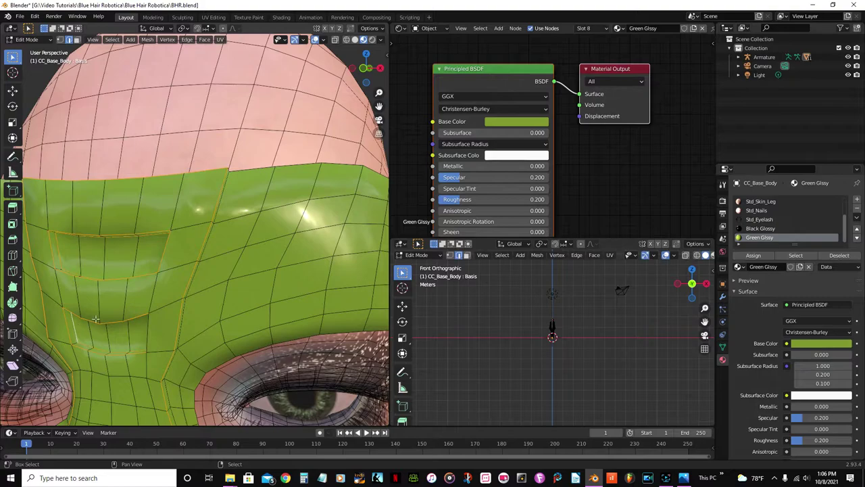
middle_click_drag(96, 319, 160, 324)
left_click(221, 330, "shift")
middle_click_drag(222, 331, 265, 189)
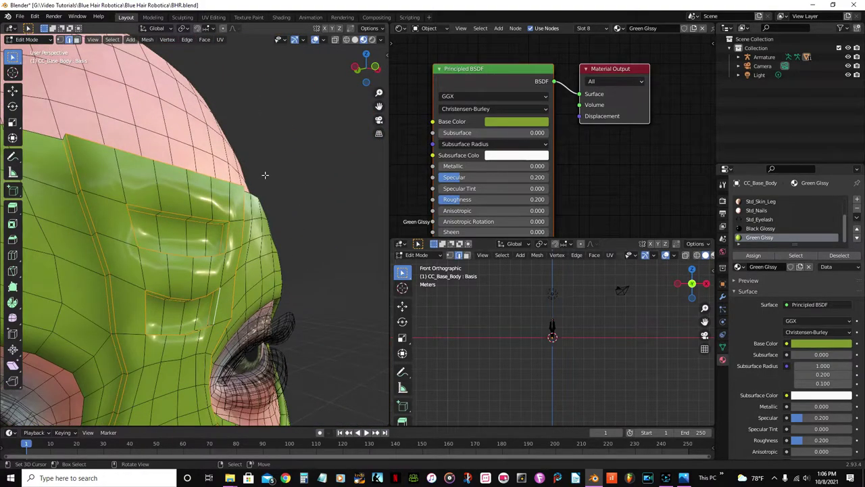
Set the selected edges' crease to 1.00 in the sidebar.
key("n")
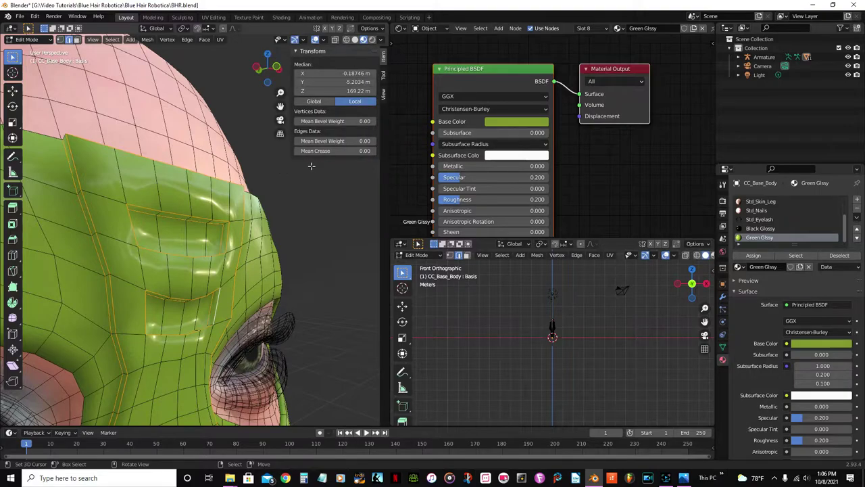
left_click_drag(312, 151, 351, 150)
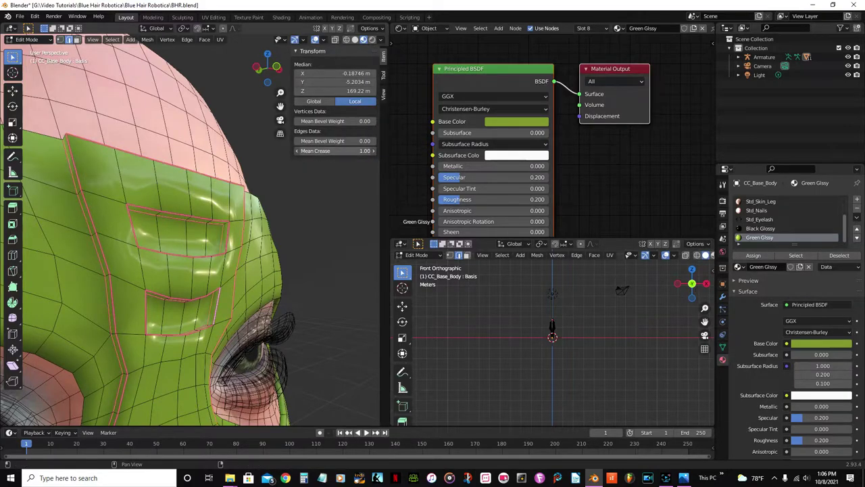
middle_click_drag(189, 271, 174, 255)
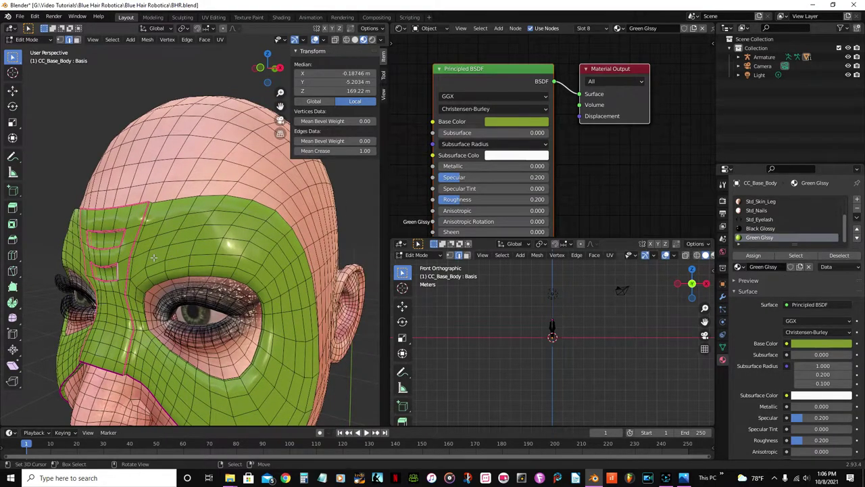
scroll(154, 257, "up", 2)
Select the edge loop running across the forehead to inspect it.
key("alt+a")
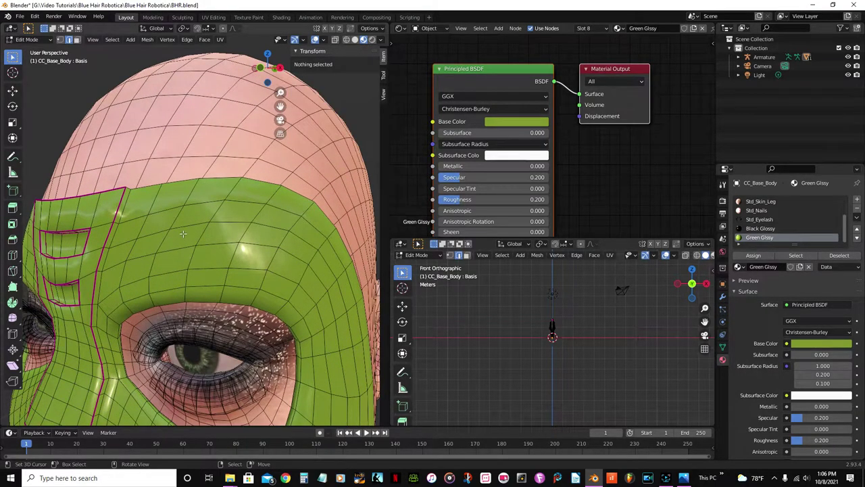
left_click(194, 225)
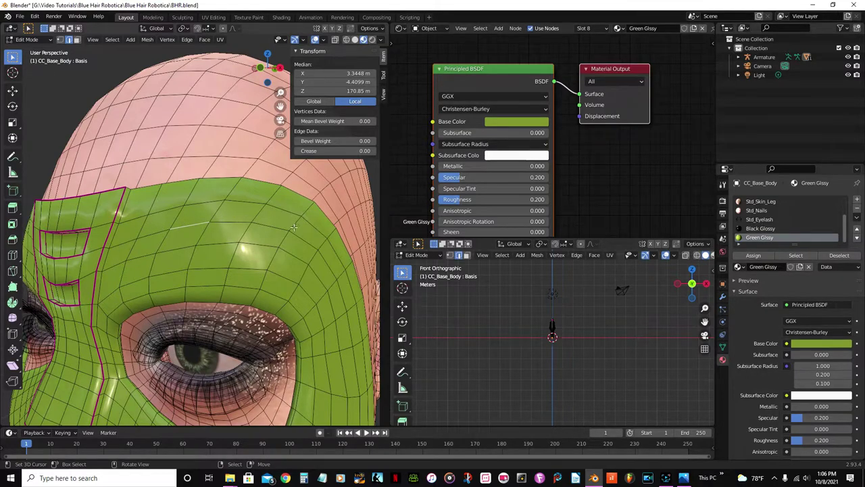
key("alt")
left_click(194, 223, "alt")
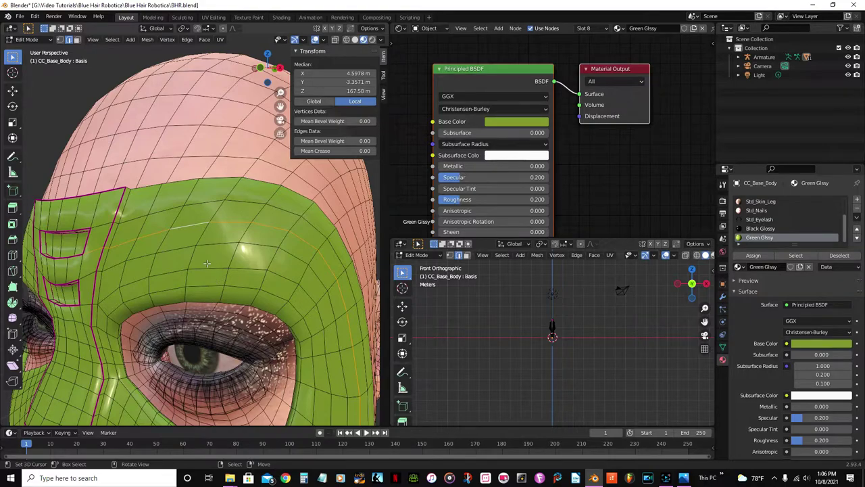
Clear the selection and save BHR.blend.
key("alt+a")
scroll(206, 258, "down", 3)
middle_click_drag(206, 258, 194, 253)
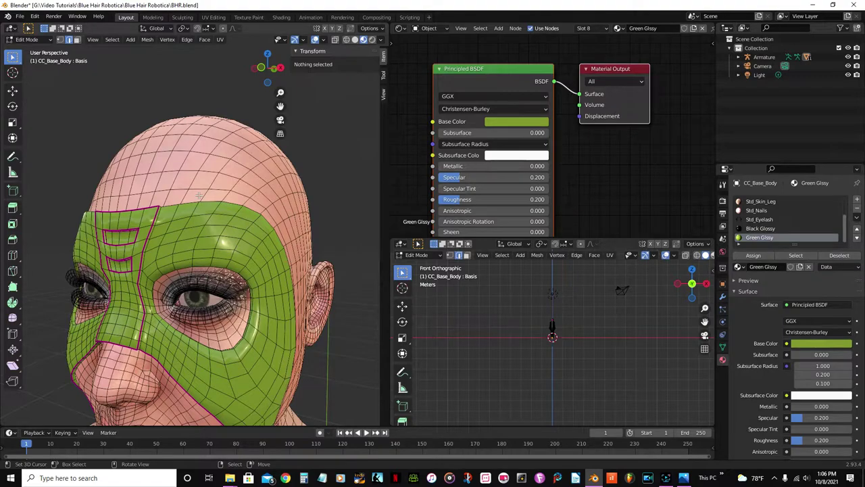
key("ctrl+s")
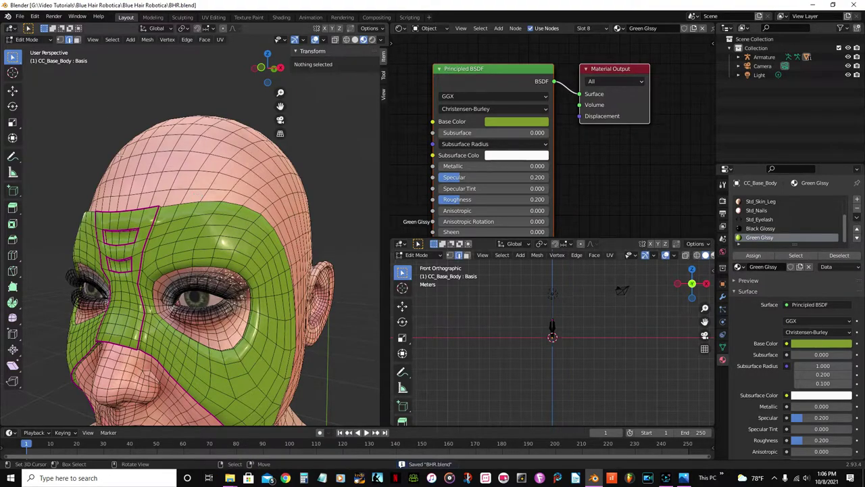
scroll(110, 139, "up", 8)
middle_click_drag(110, 140, 145, 245)
Select the edge loop down the mask's left border and hide it.
scroll(236, 190, "down", 4)
scroll(133, 249, "up", 2)
scroll(133, 250, "up", 6)
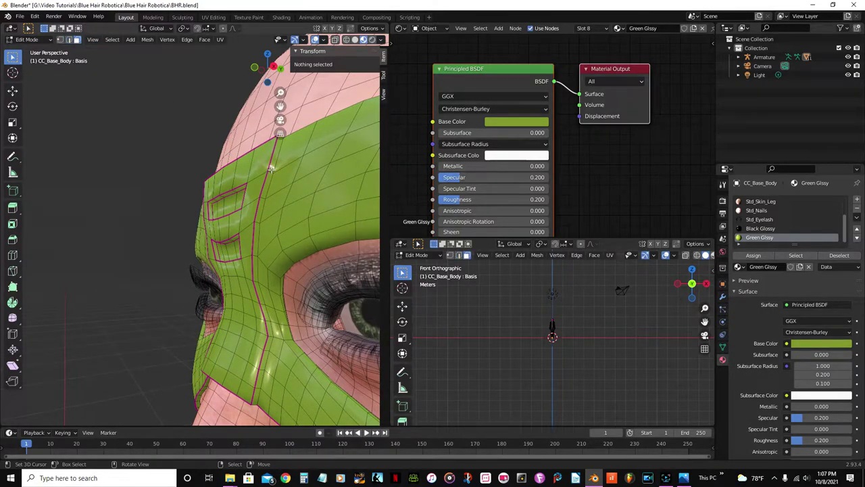
left_click(270, 168)
left_click(259, 258, "alt")
middle_click_drag(259, 257, 143, 259)
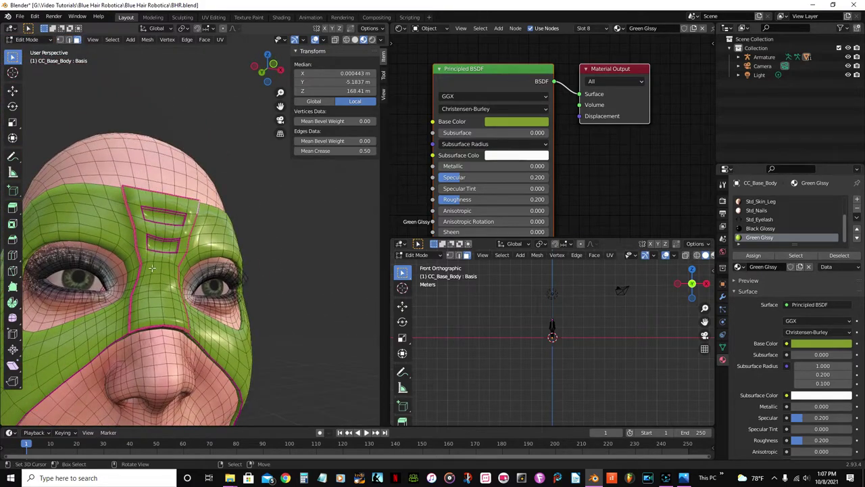
key("h")
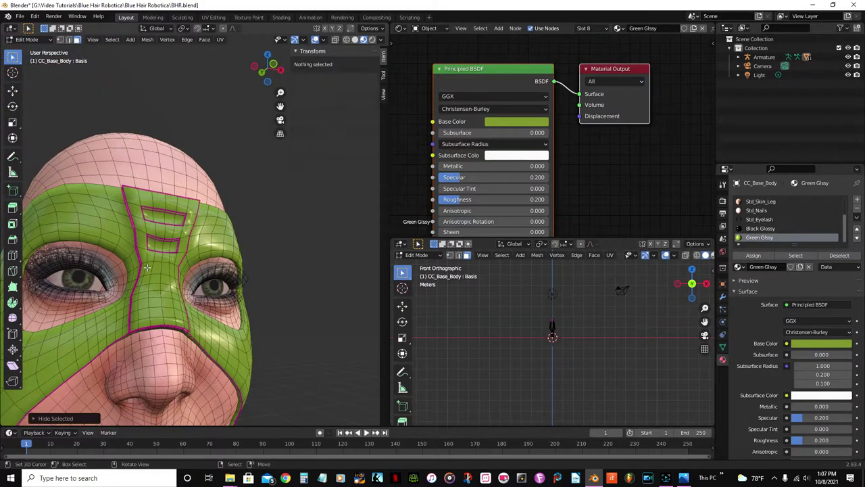
Select the linked centre strip, unhide all geometry, and pick the Black Glossy slot.
middle_click_drag(177, 252, 119, 188)
left_click(119, 187)
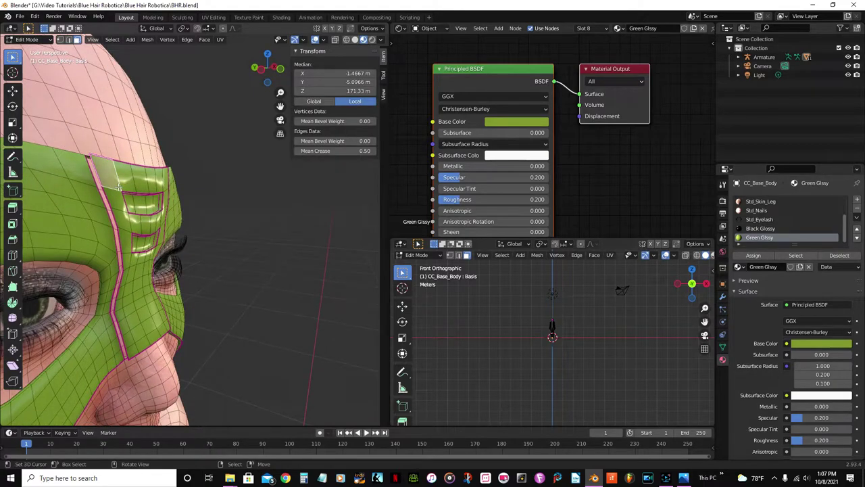
key("ctrl+l")
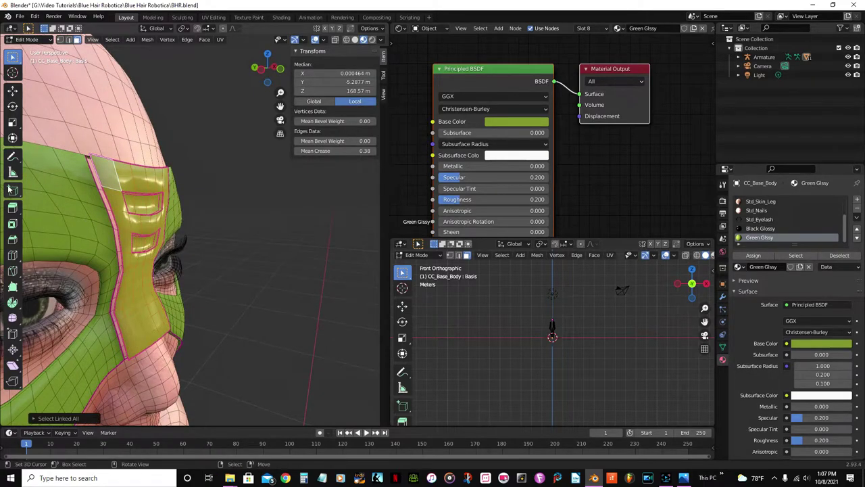
key("alt+h")
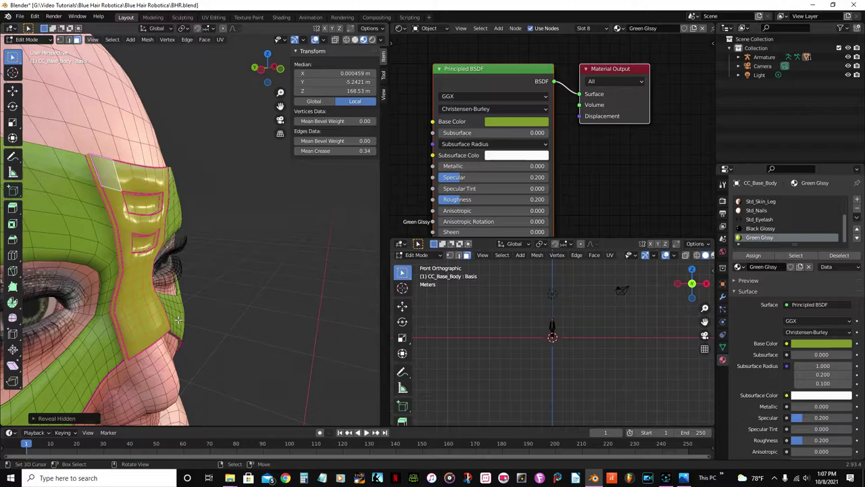
left_click(757, 228)
Assign Black Glossy to the centre strip and save the file.
left_click(752, 255)
middle_click_drag(142, 257, 178, 260)
key("ctrl+s")
middle_click_drag(101, 244, 236, 215)
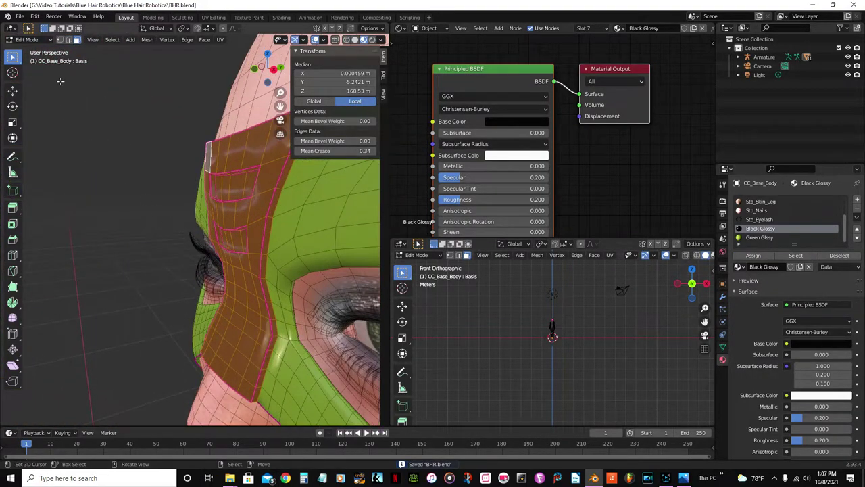
Inspect edges on the black strip from several angles, then deselect everything.
left_click(70, 40)
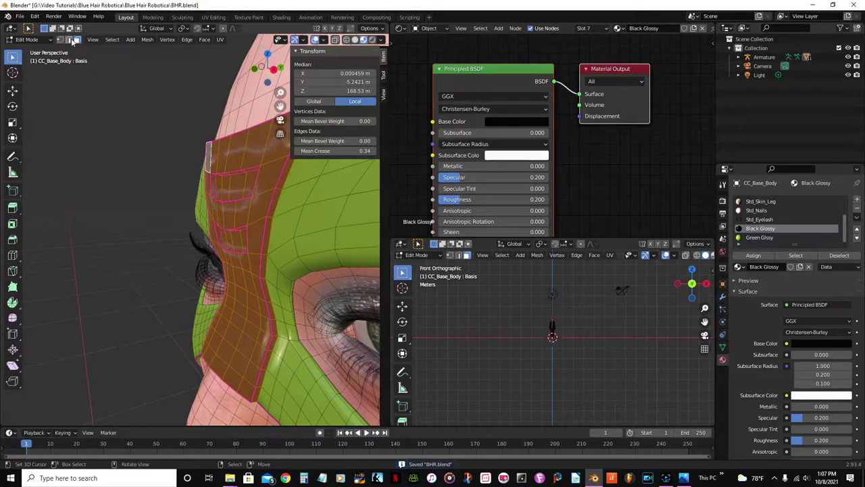
left_click(278, 202)
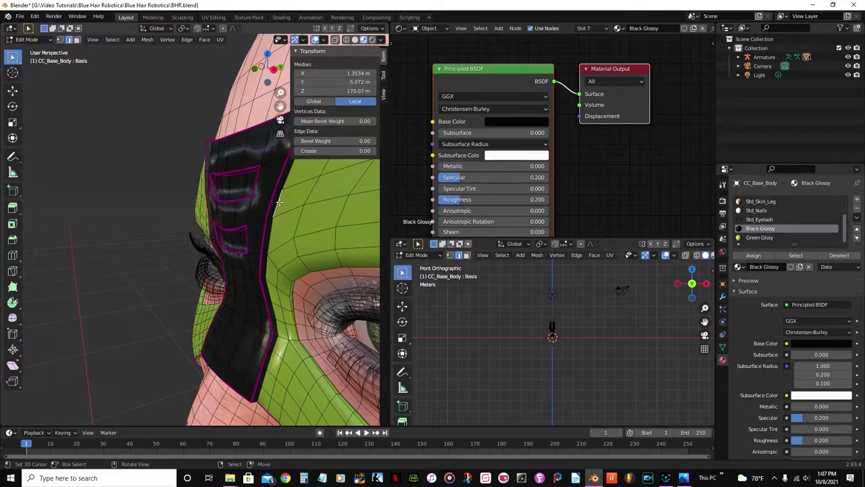
left_click(271, 270)
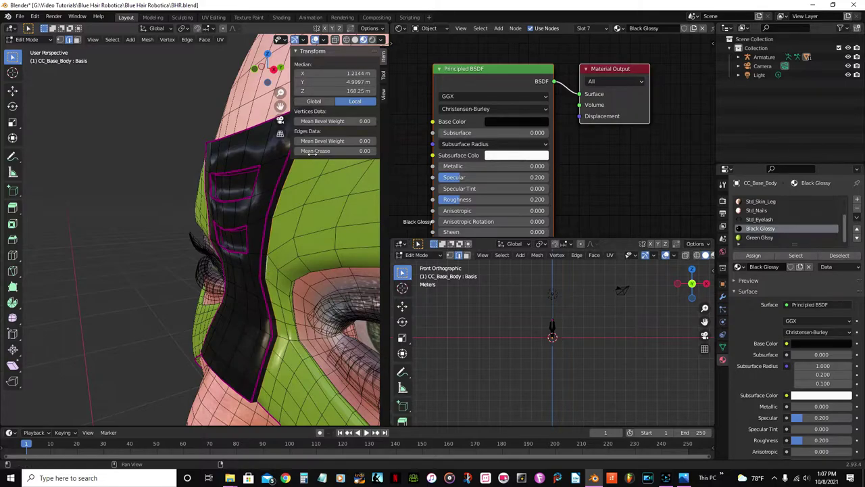
middle_click_drag(171, 251, 32, 263)
scroll(111, 236, "up", 3)
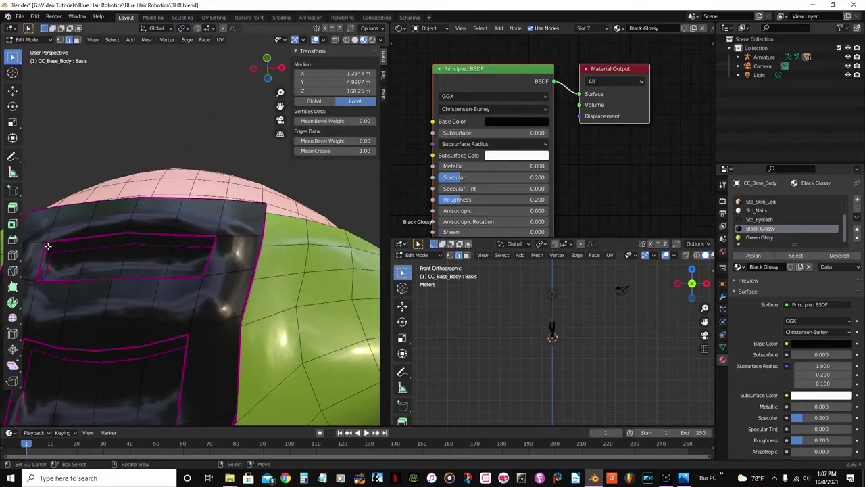
middle_click_drag(118, 251, 144, 252)
middle_click_drag(128, 210, 214, 218)
key("alt+a")
scroll(214, 218, "up", 4)
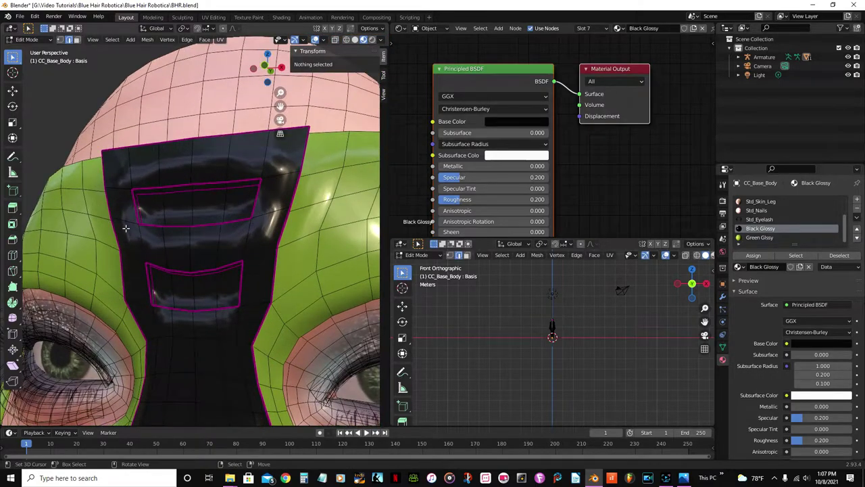
In Face select mode, select the four faces of each forehead recess panel.
left_click(76, 39)
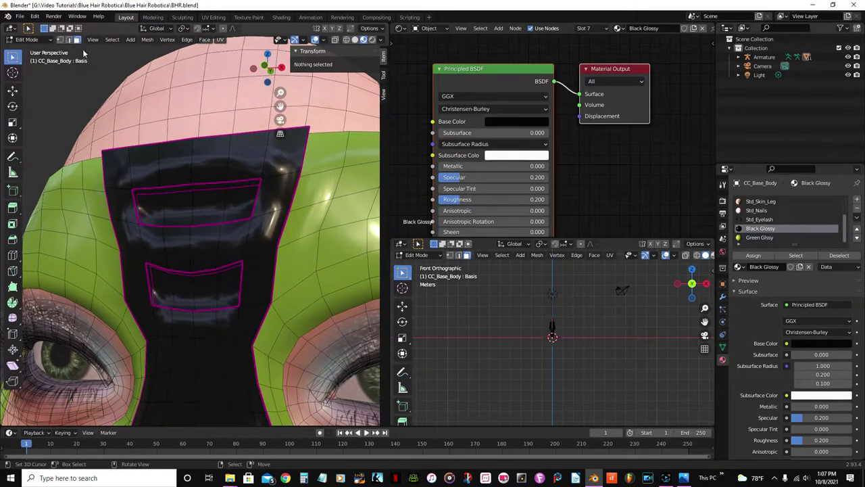
left_click(159, 209)
left_click(180, 205, "shift")
left_click(210, 203, "shift")
left_click(241, 201, "shift")
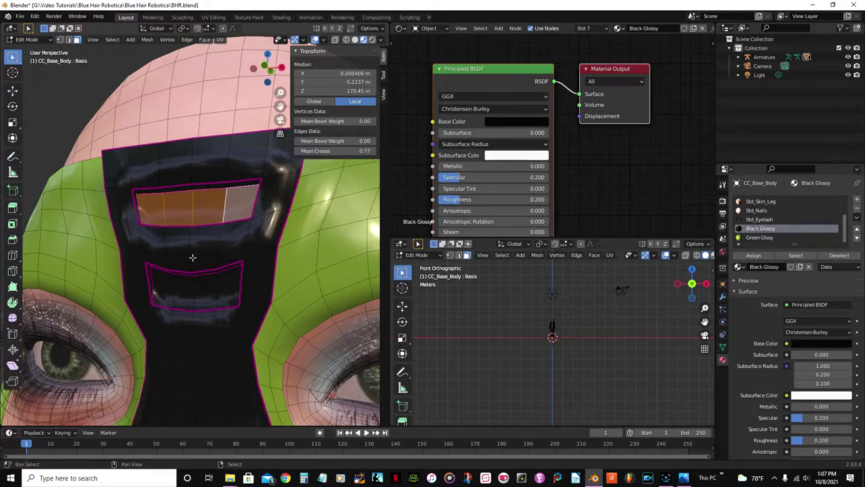
left_click(168, 288, "shift")
left_click(187, 290, "shift")
left_click(206, 290, "shift")
left_click(230, 290, "shift")
middle_click_drag(264, 261, 477, 262)
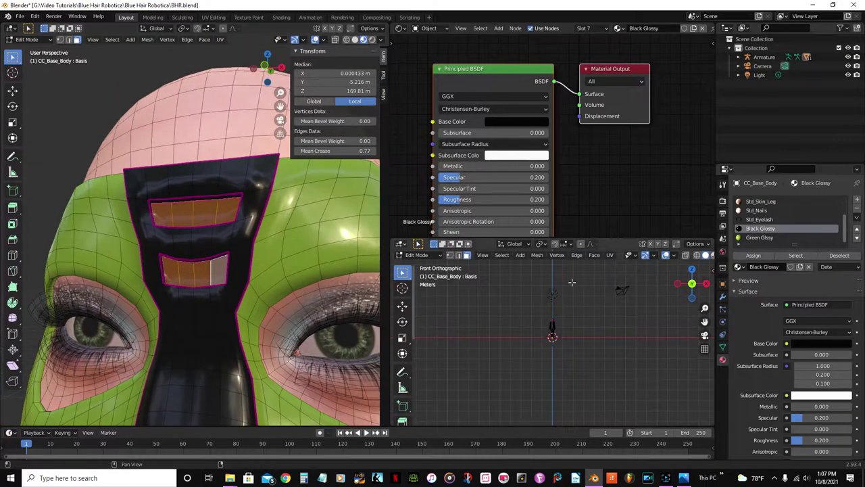
Add a new material slot with a material named 'Red Emission'.
left_click(856, 200)
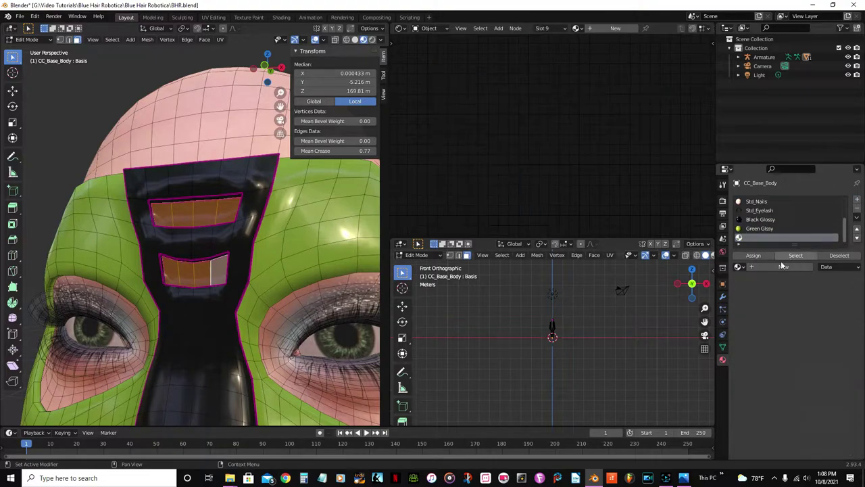
left_click(756, 267)
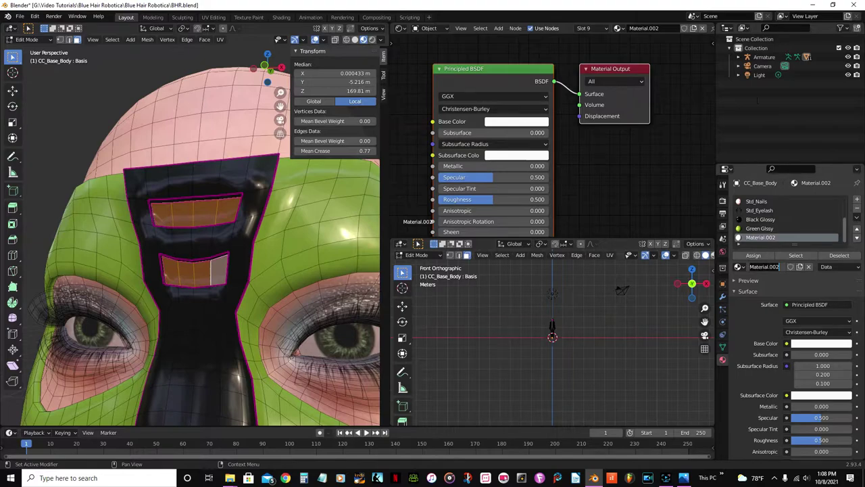
type("Red Emission")
key("Return")
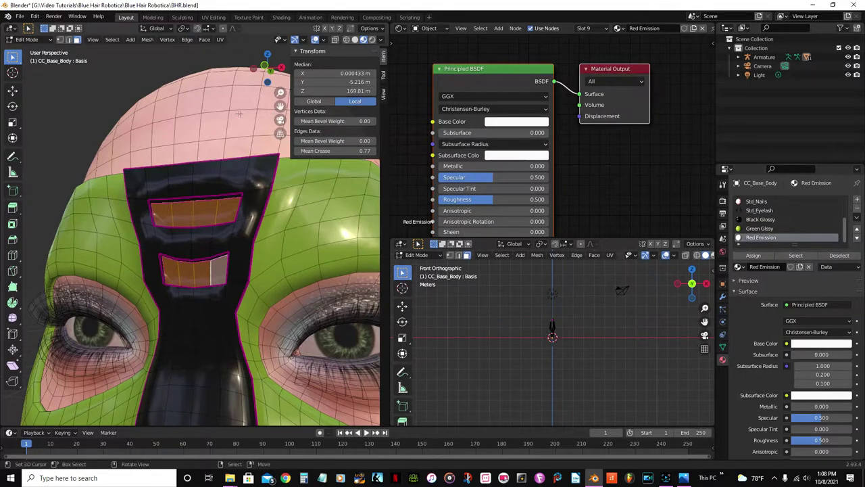
Set the material's base colour and emission colour to pure red.
key("n")
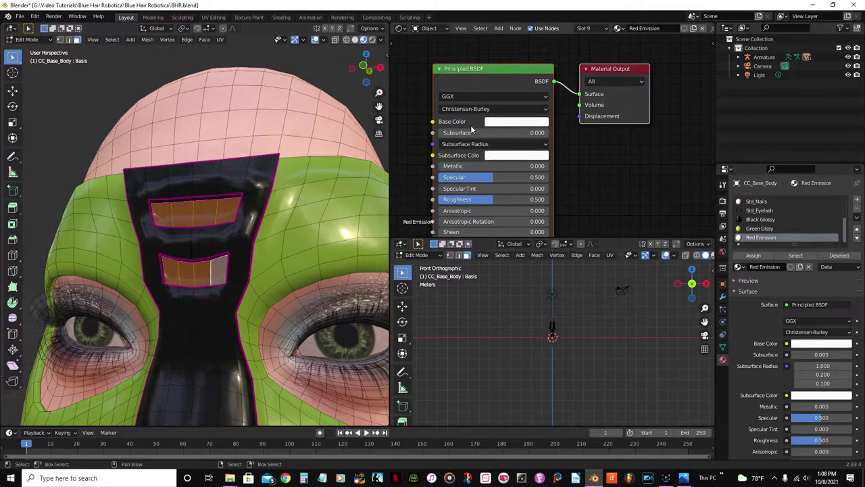
left_click(502, 121)
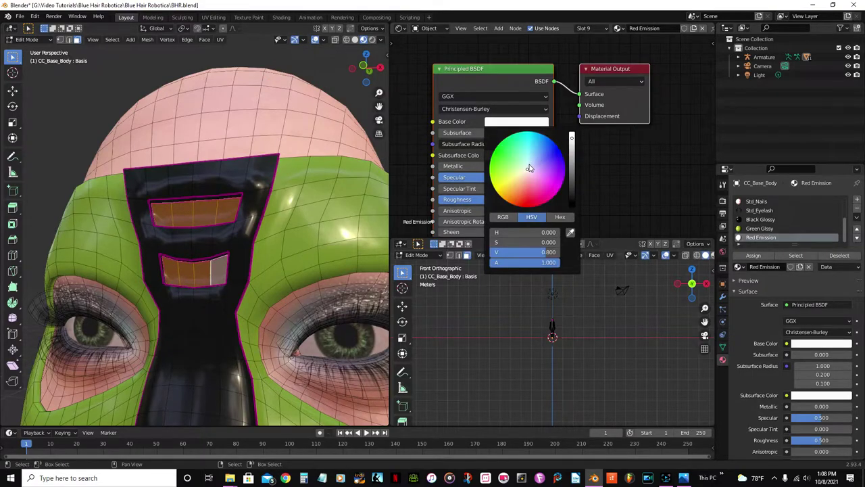
left_click_drag(529, 170, 535, 205)
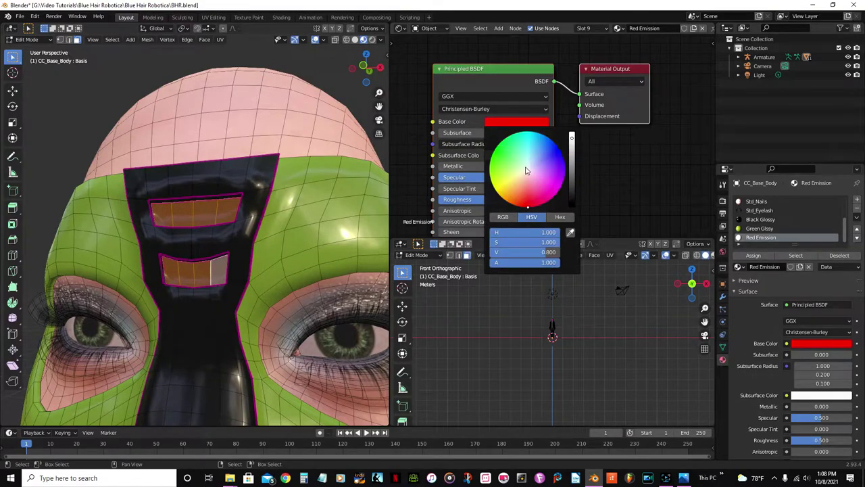
scroll(534, 177, "down", 2)
middle_click_drag(491, 184, 481, 114)
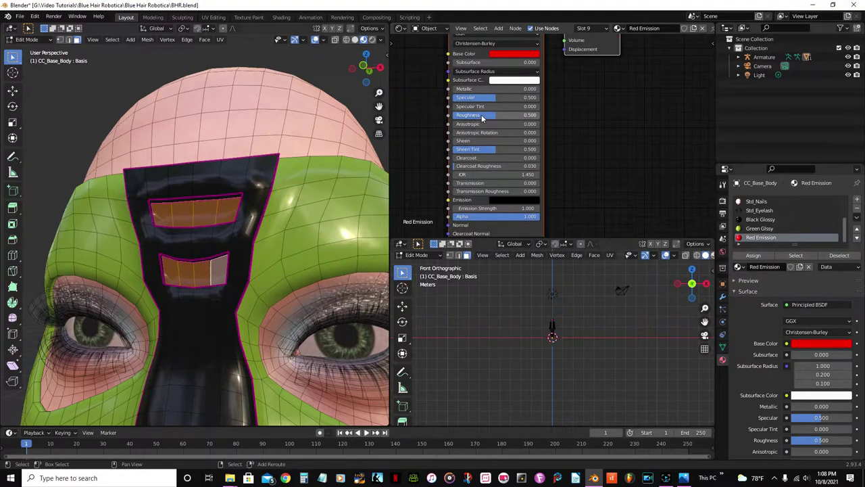
left_click(511, 201)
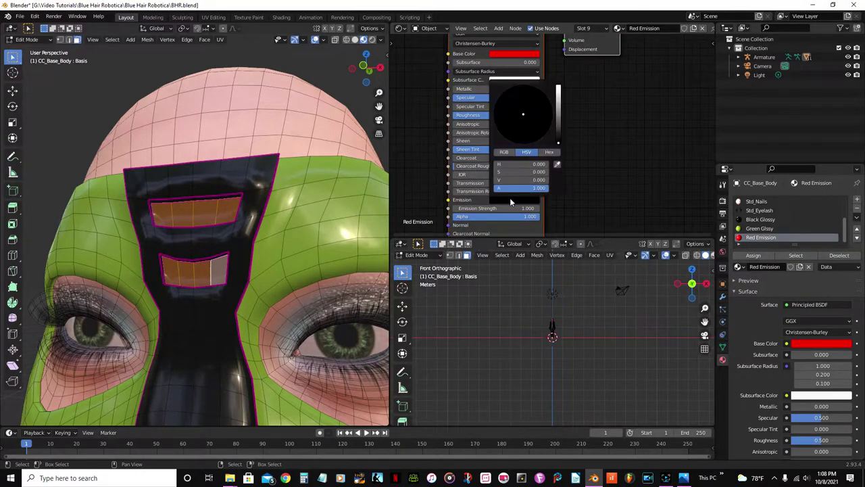
left_click(556, 166)
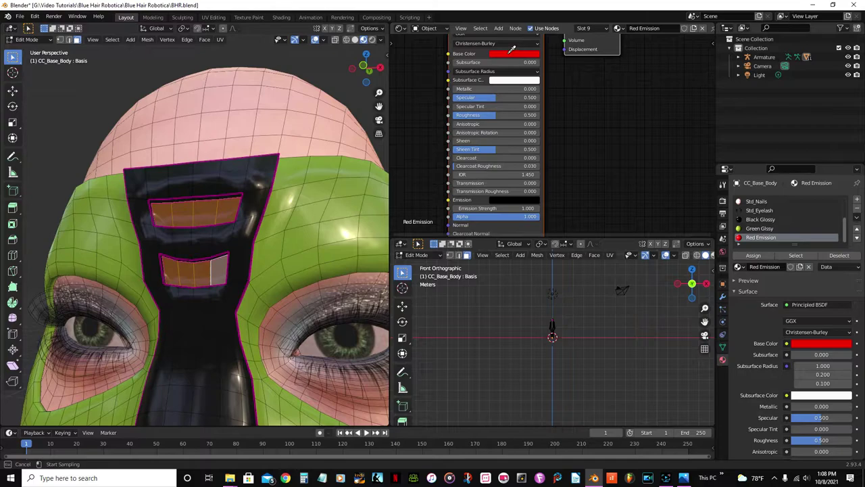
left_click(511, 53)
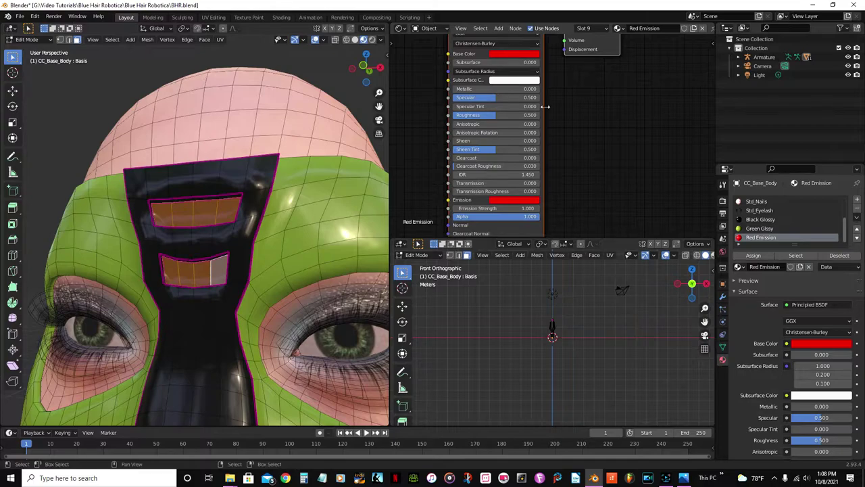
Set Emission Strength to 1.0 and assign Red Emission to the panel faces.
left_click(525, 207)
type("1.0")
key("Return")
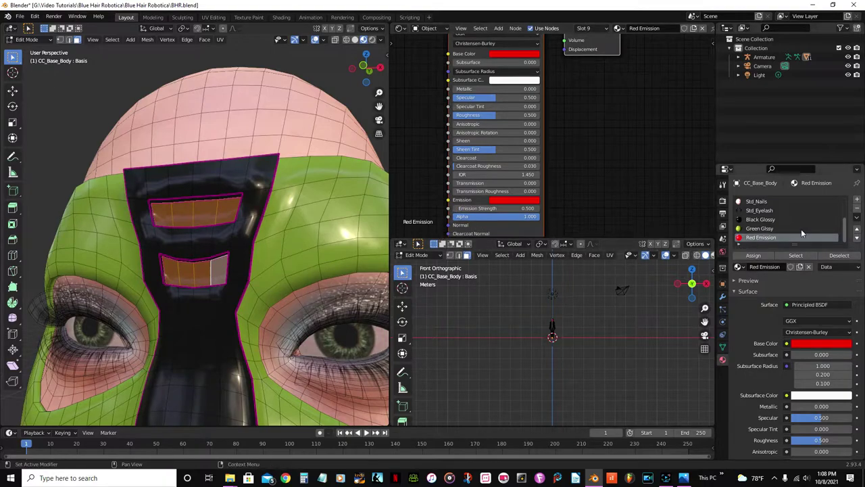
left_click(753, 255)
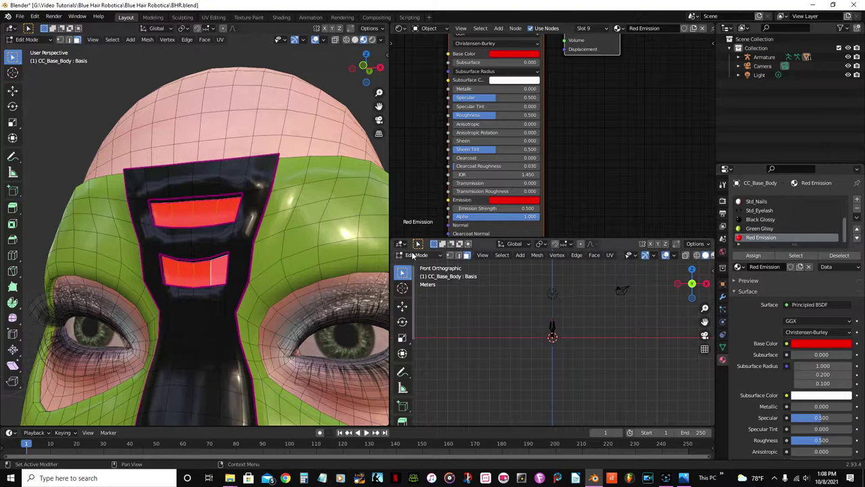
Switch between Edit and Object Mode to review the shaded mask from the front.
scroll(217, 262, "down", 5)
key("Tab")
mouse_move(217, 262)
middle_mouse_down()
mouse_move(233, 297)
mouse_move(249, 218)
mouse_move(190, 233)
mouse_move(257, 261)
mouse_move(203, 263)
middle_mouse_up()
scroll(248, 279, "up", 3)
key("Tab")
scroll(249, 219, "up", 4)
scroll(110, 249, "down", 3)
middle_click_drag(109, 248, 125, 273)
key("Tab")
scroll(169, 251, "up", 2)
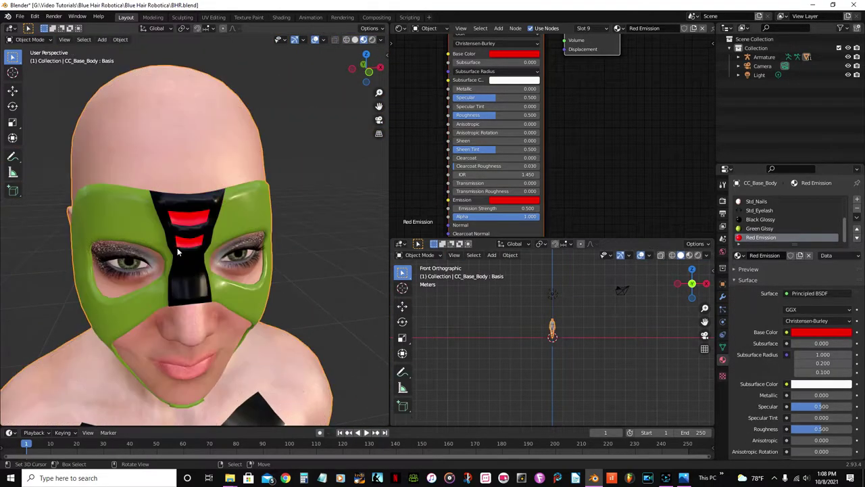
scroll(175, 243, "up", 3)
Save BHR.blend and open the Add Modifier list in Modifier Properties.
key("ctrl+s")
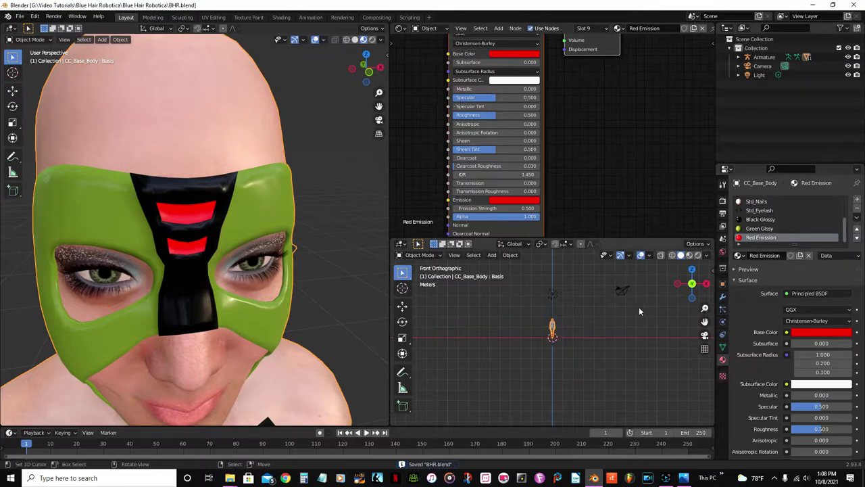
left_click(722, 298)
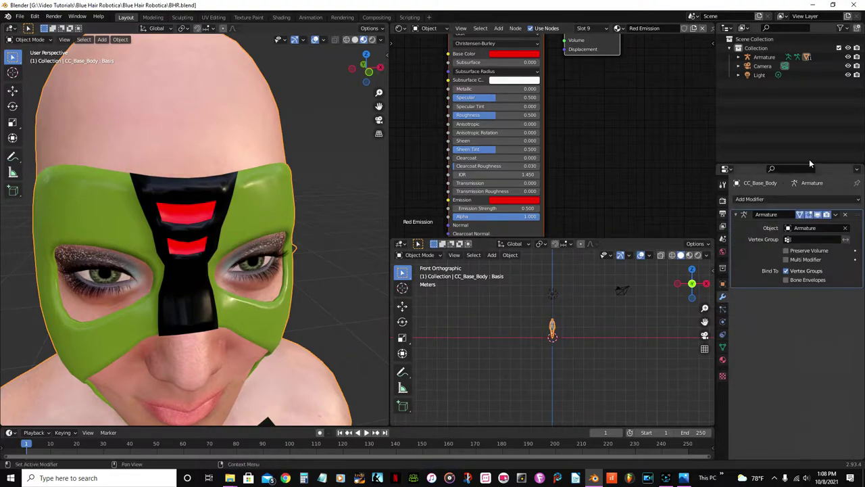
left_click(765, 200)
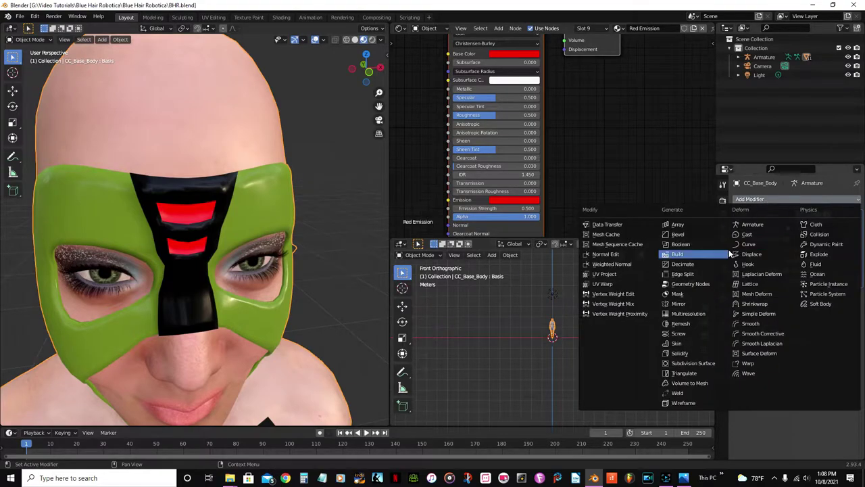
Add a Subdivision Surface modifier to the head mesh.
left_click(705, 364)
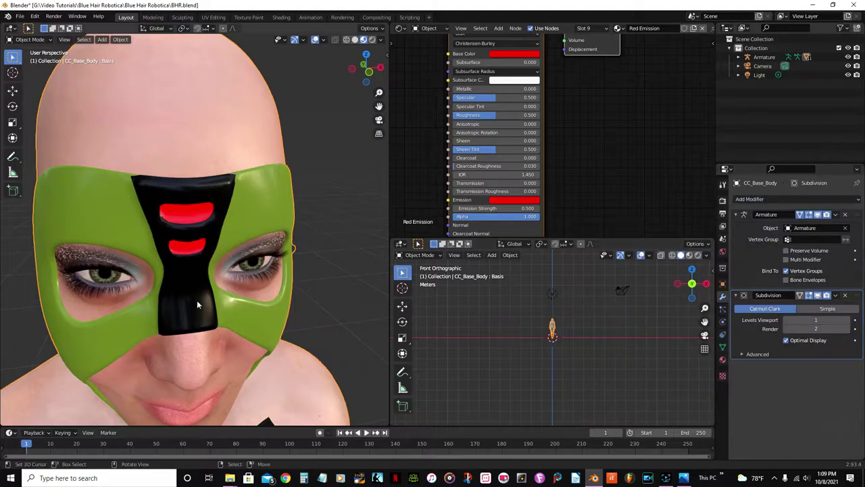
middle_click_drag(196, 300, 230, 226)
scroll(216, 252, "up", 3)
scroll(228, 241, "up", 2)
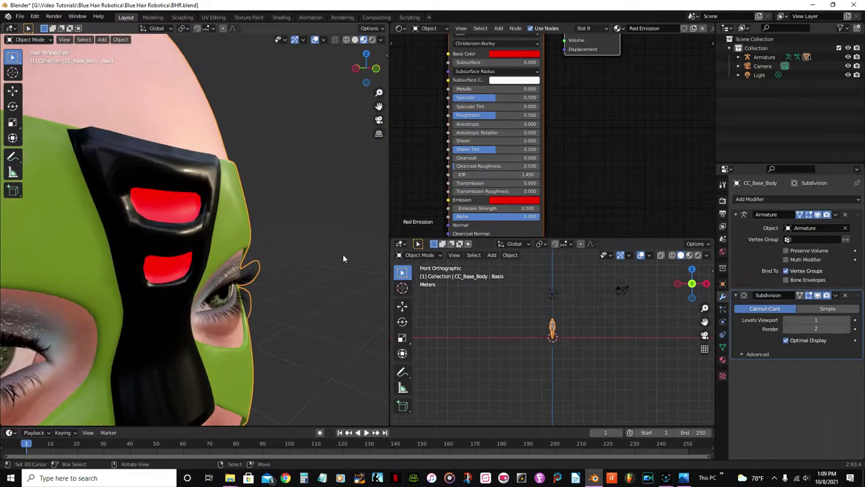
scroll(253, 266, "down", 4)
Select all linked mask faces, apply Shade Smooth, and return to Object Mode.
key("Tab")
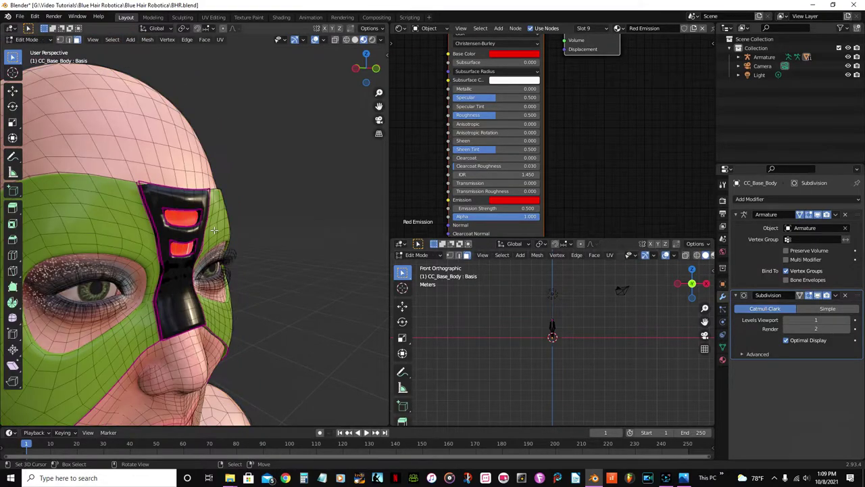
key("a")
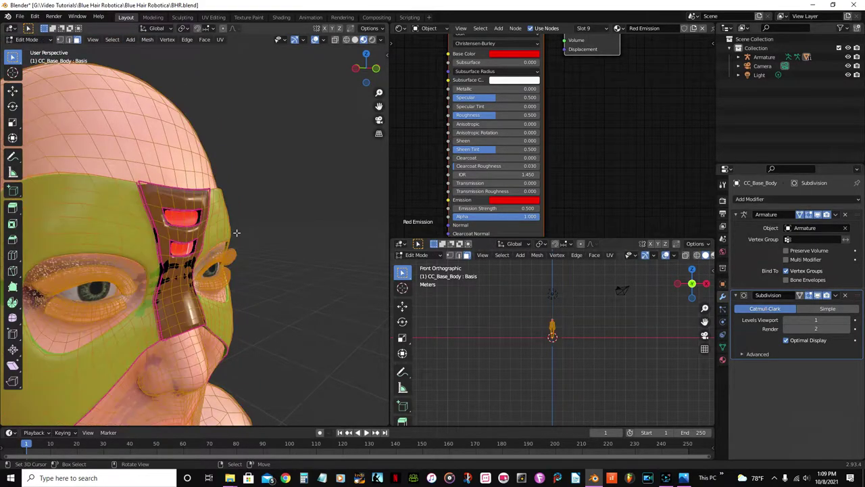
left_click(138, 198)
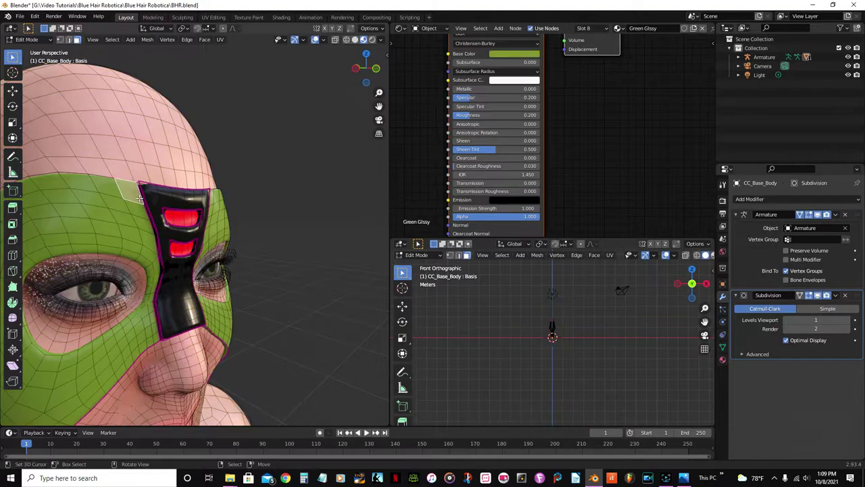
key("ctrl+l")
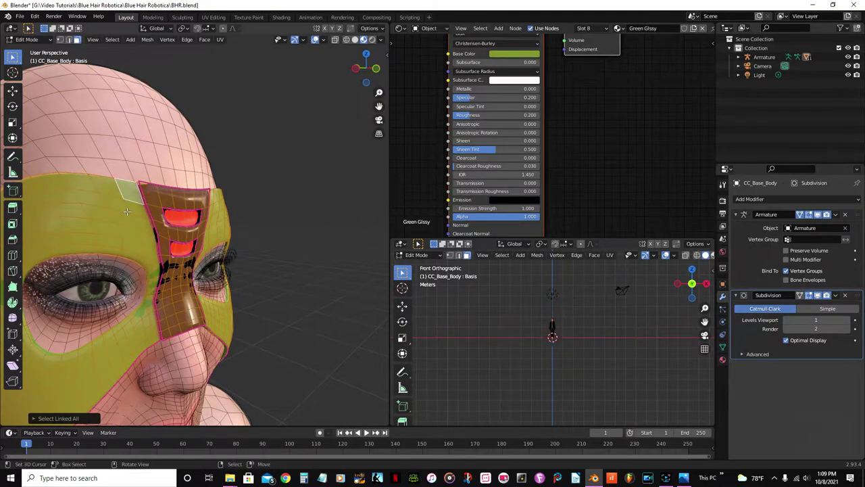
left_click(205, 39)
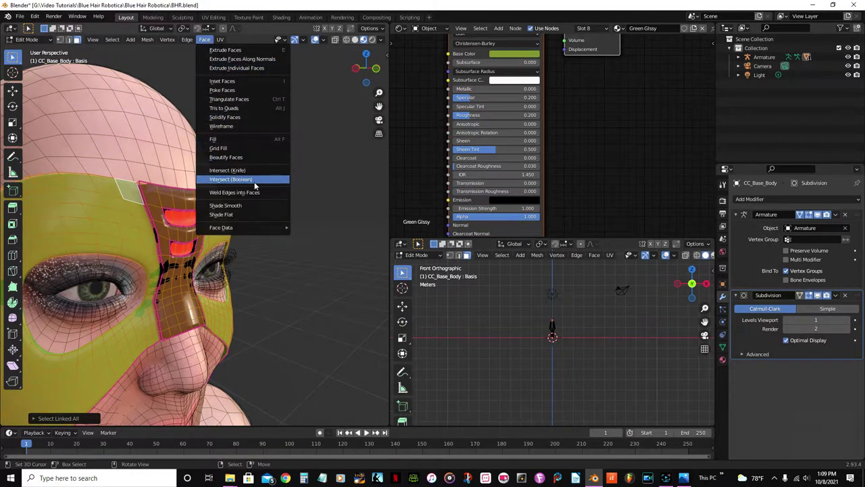
left_click(242, 205)
mouse_move(243, 216)
middle_mouse_down()
mouse_move(223, 223)
mouse_move(233, 208)
middle_mouse_up()
scroll(223, 223, "up", 2)
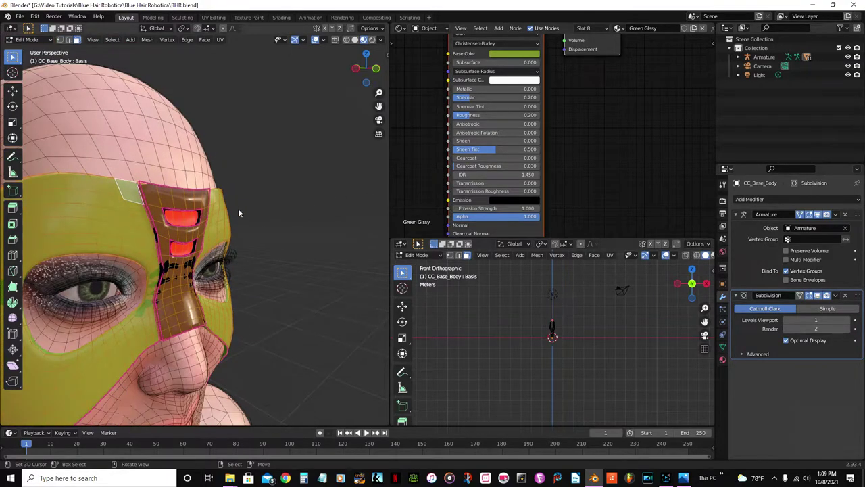
key("Tab")
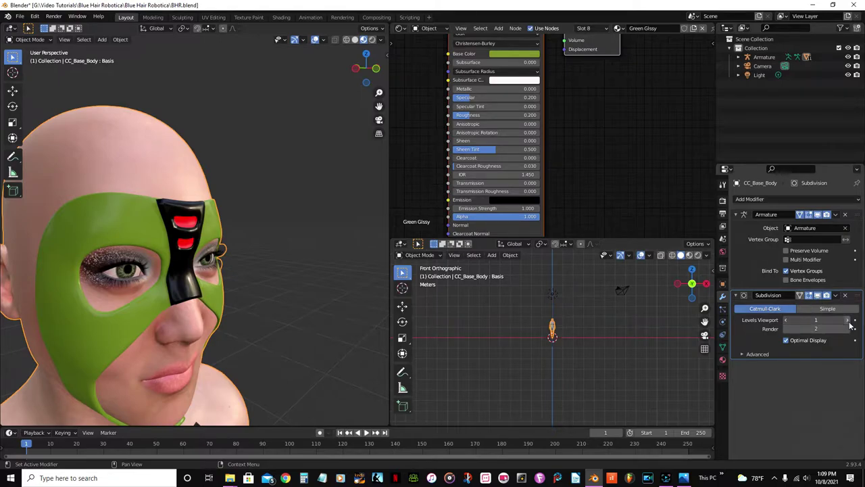
Raise the Subdivision modifier's viewport level from 1 to 3.
left_click(848, 321)
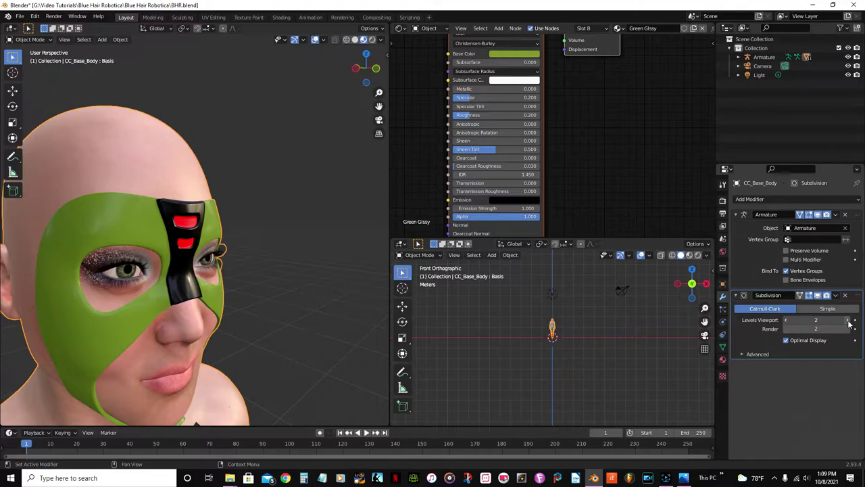
left_click(849, 321)
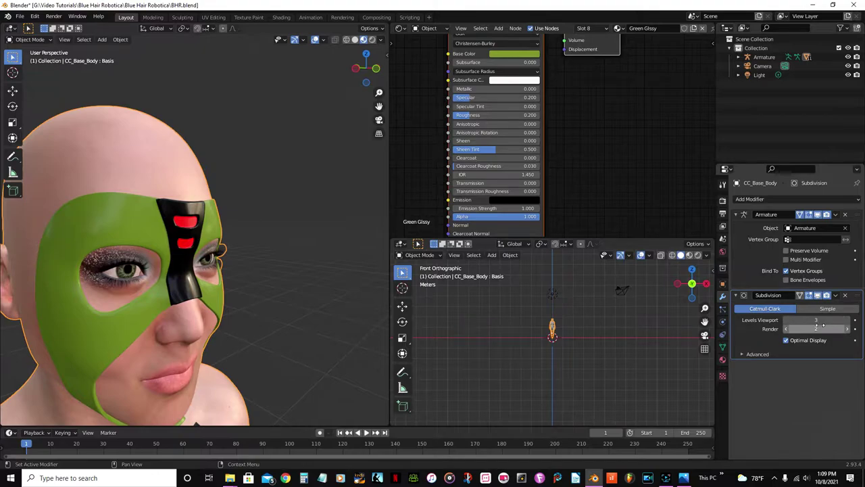
scroll(260, 266, "up", 5)
middle_click_drag(260, 266, 291, 284)
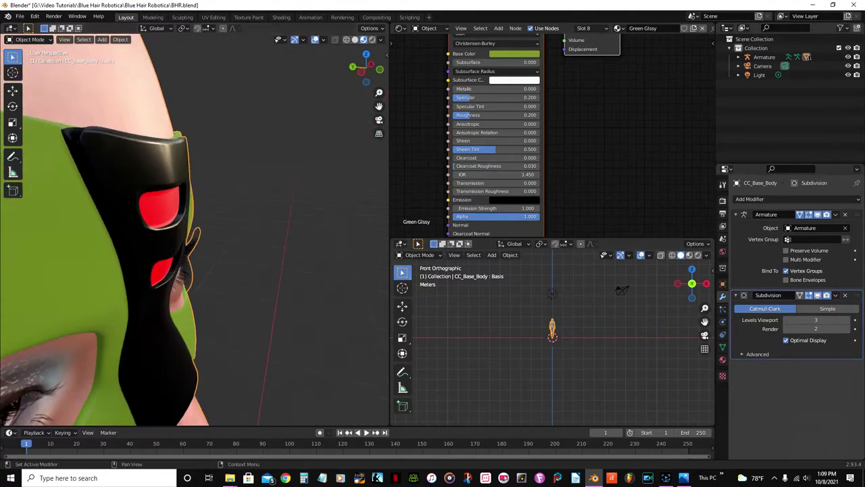
Toggle off the subdivision viewport preview and inspect the mask mesh in Edit Mode from close frontal angles.
left_click(818, 296)
middle_click_drag(176, 230, 120, 222)
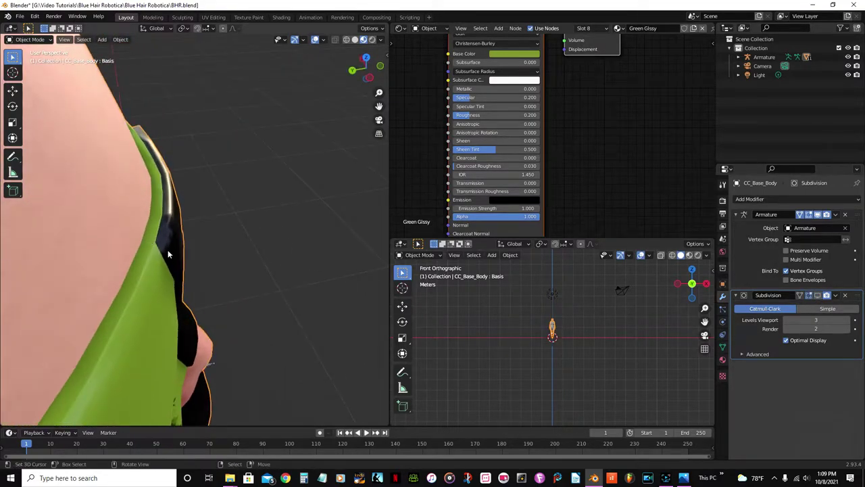
key("Tab")
middle_click_drag(143, 266, 117, 226)
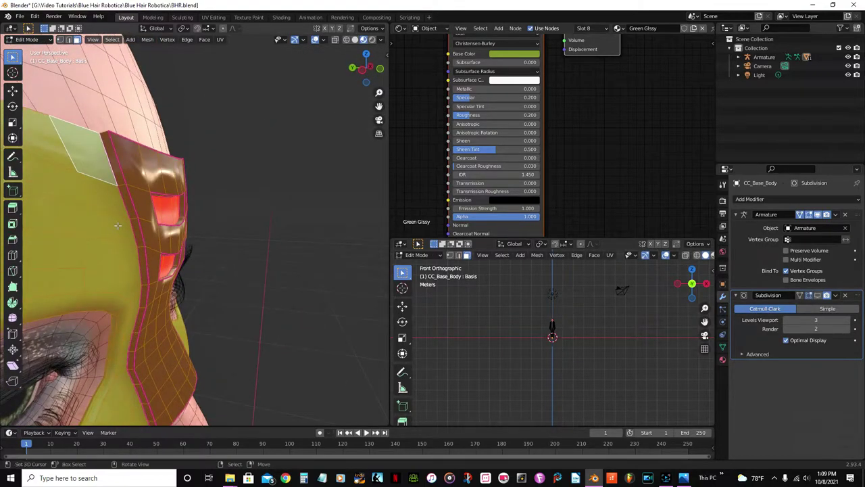
middle_click_drag(105, 178, 21, 107)
middle_click_drag(202, 167, 233, 284)
key("Tab")
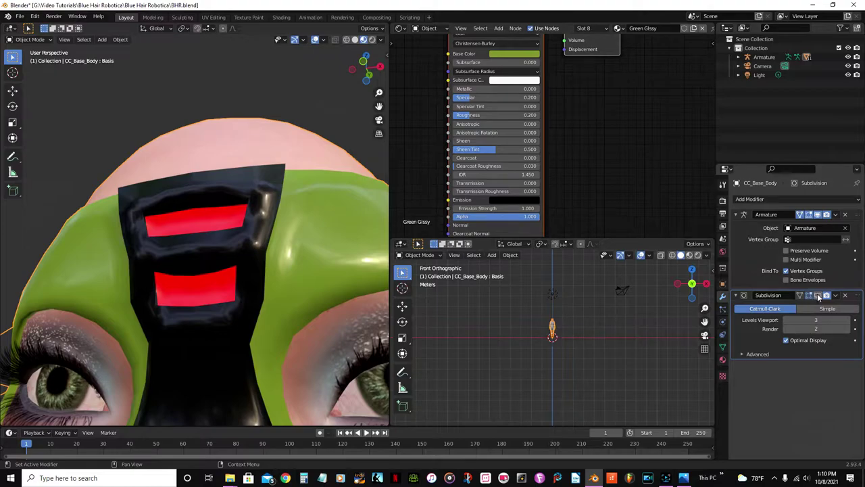
scroll(175, 206, "up", 5)
middle_click_drag(175, 205, 159, 164)
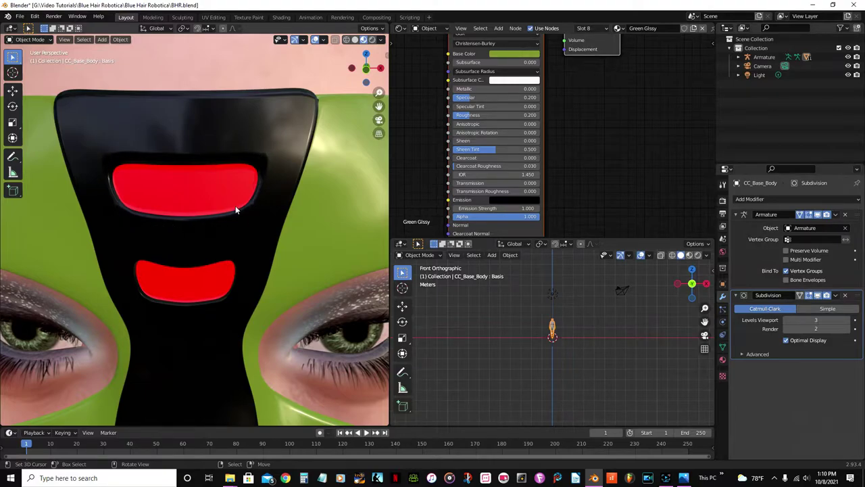
left_click(818, 295)
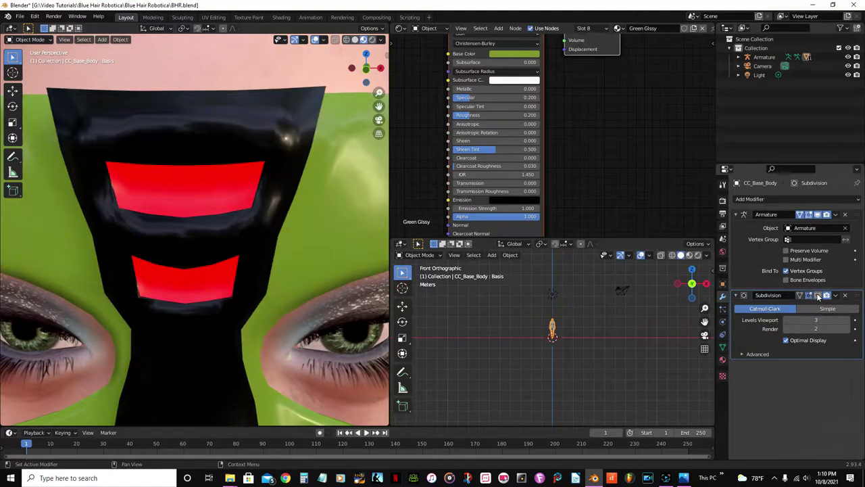
Enter Edit Mode on the mask with Edge select mode active.
scroll(234, 212, "up", 2)
middle_click_drag(234, 212, 158, 223)
key("Tab")
scroll(123, 239, "up", 2)
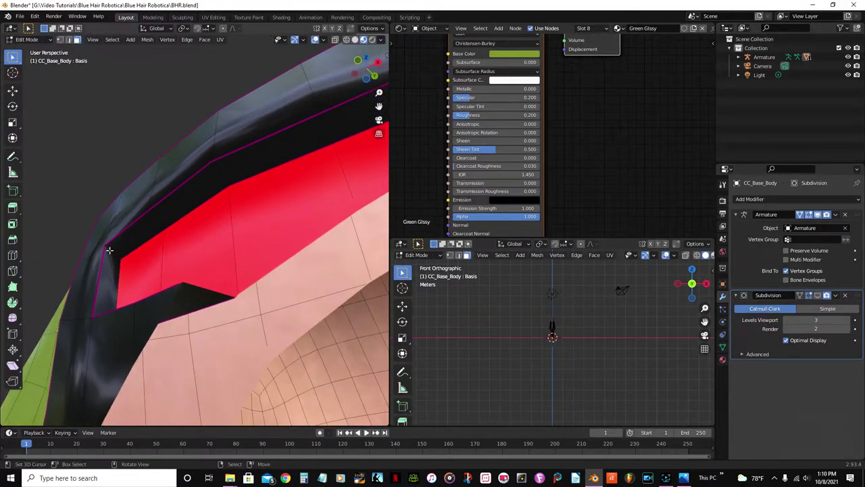
left_click(68, 39)
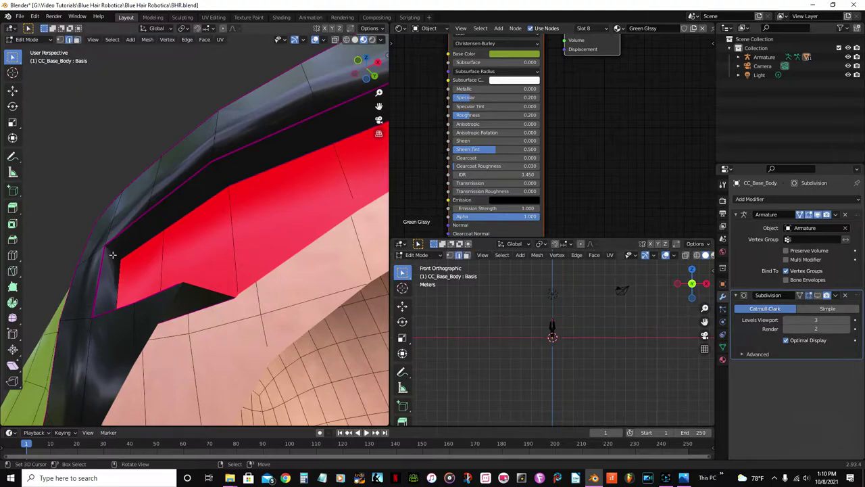
Inspect the red panels' borders from several angles and show the sidebar transform values.
middle_click_drag(112, 251, 291, 130)
middle_click_drag(299, 80, 174, 206)
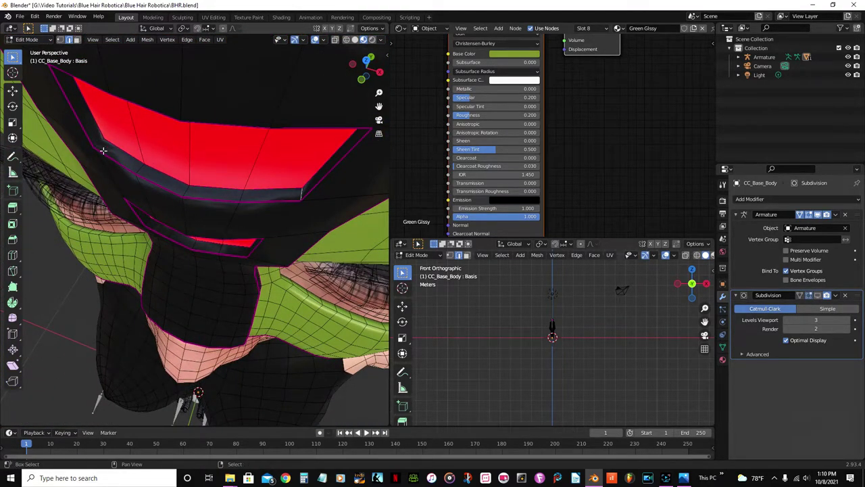
middle_click_drag(99, 143, 148, 159)
middle_click_drag(140, 107, 211, 199)
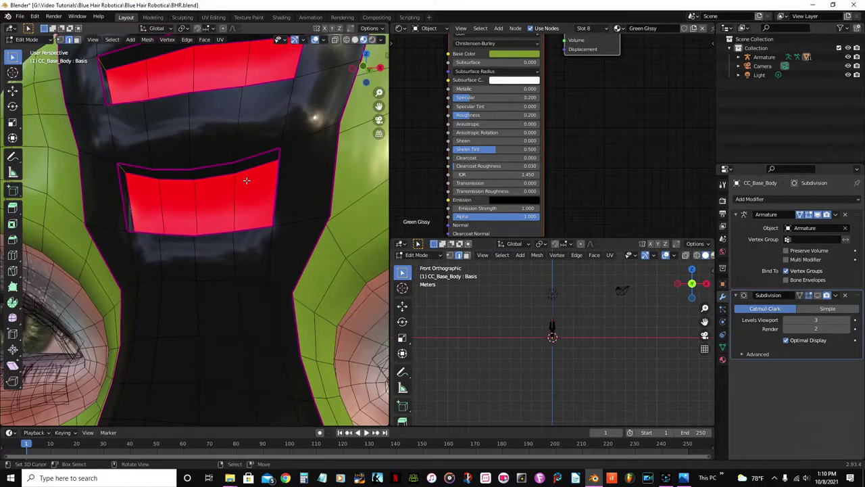
key("n")
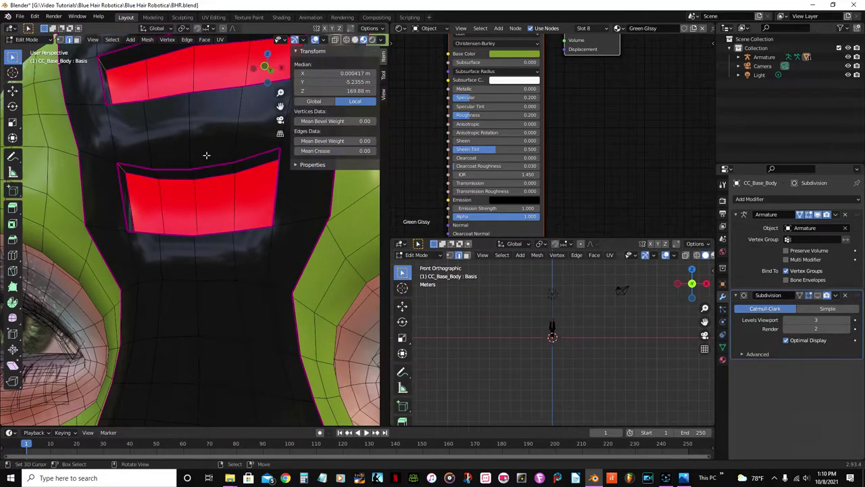
Set the selected red-panel border edges' Mean Crease to 0.50 and return to Object Mode.
left_click(342, 151)
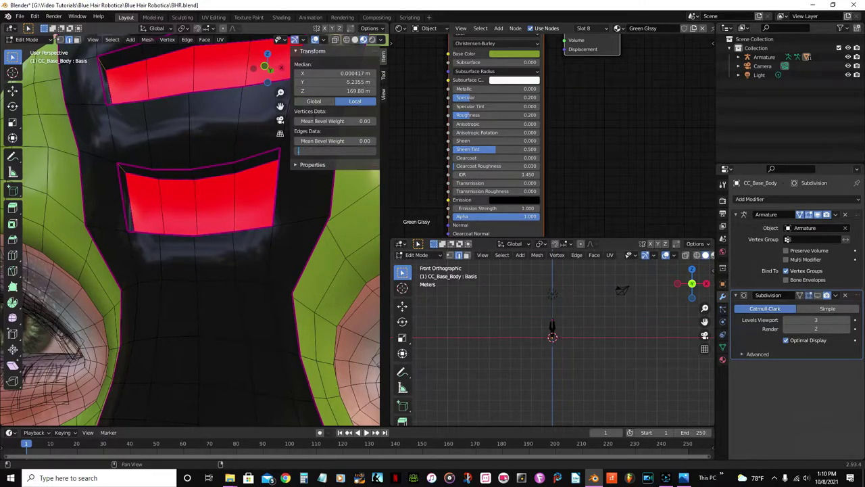
key("Return")
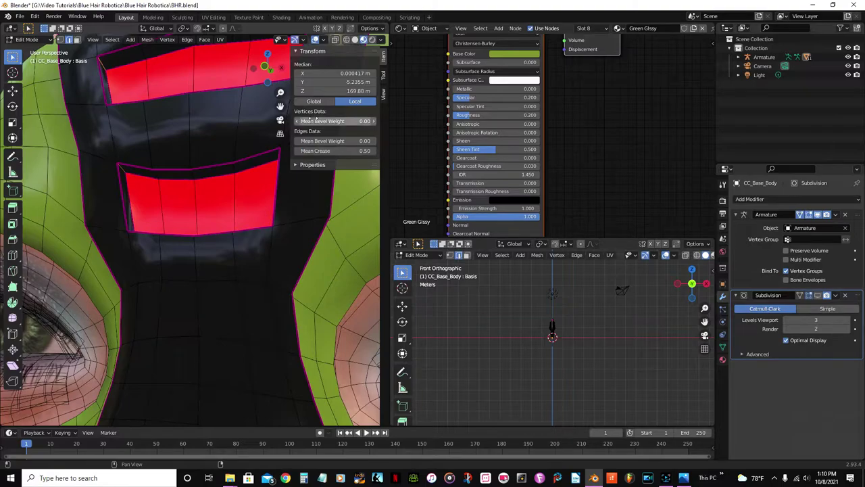
middle_click_drag(223, 111, 189, 115)
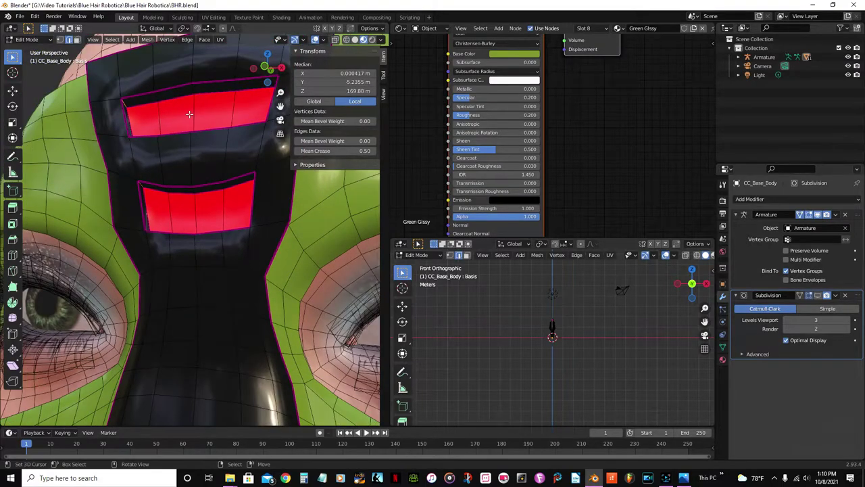
key("Tab")
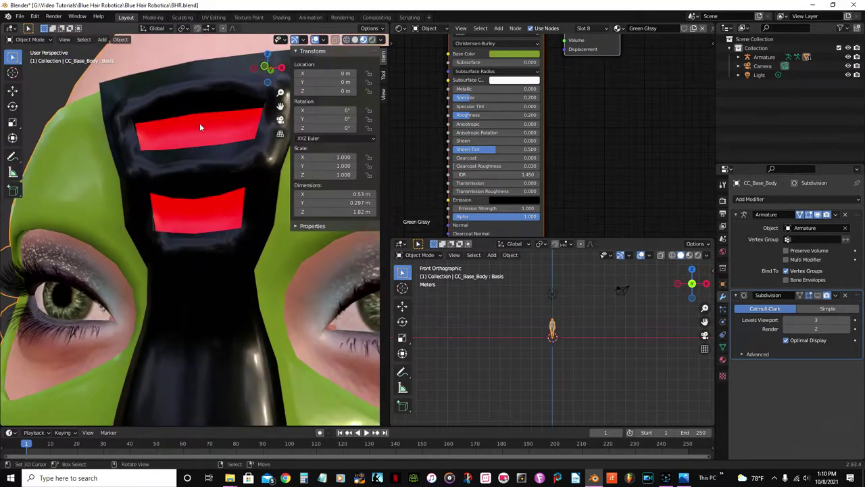
Preview the creased mask with subdivision smoothing, hide it again, and re-enter Edit Mode.
left_click(818, 297)
scroll(190, 195, "down", 4)
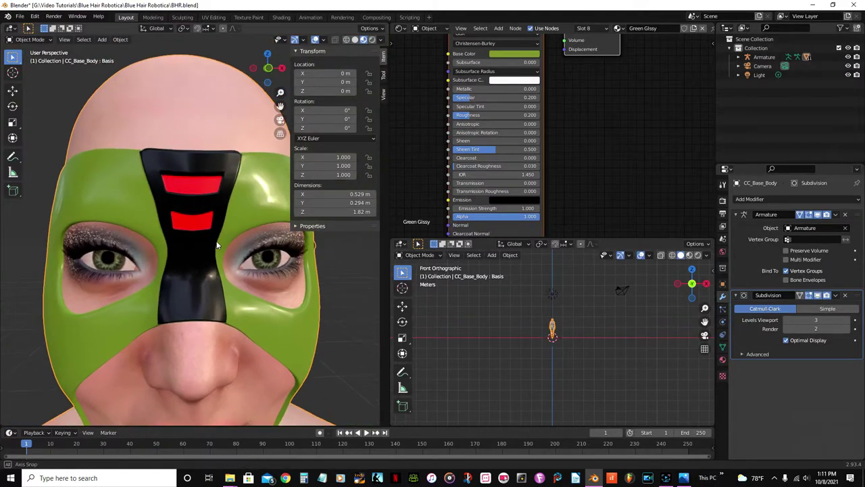
scroll(182, 174, "up", 2)
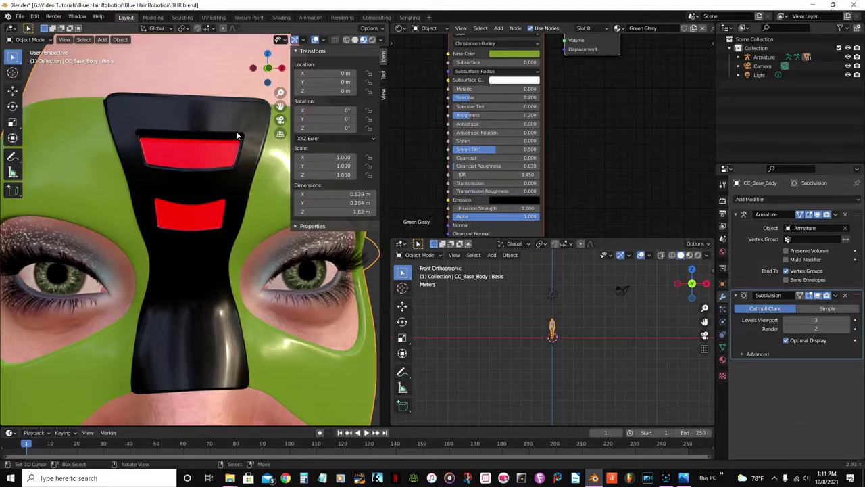
left_click(817, 296)
scroll(199, 192, "up", 4)
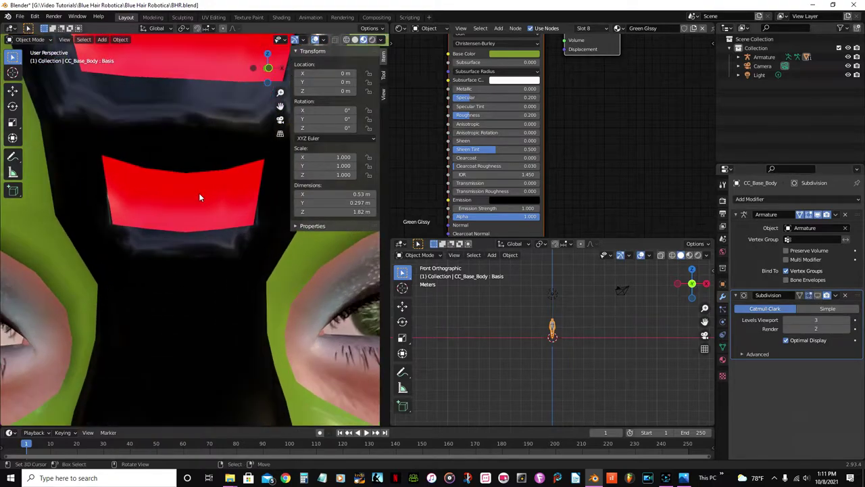
middle_click_drag(207, 157, 163, 184)
key("Tab")
Select the lower red panel's vertical edges and move them along Z.
left_click(147, 175)
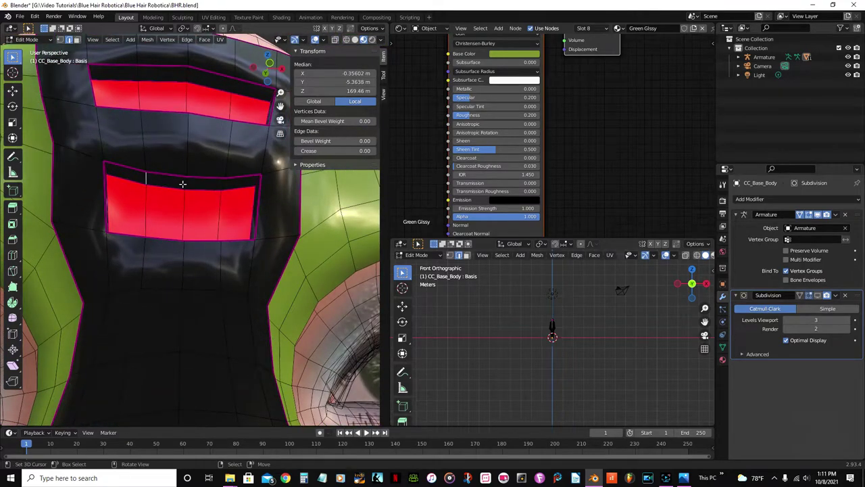
left_click(225, 183, "shift")
scroll(226, 193, "down", 3)
middle_click_drag(225, 193, 216, 202)
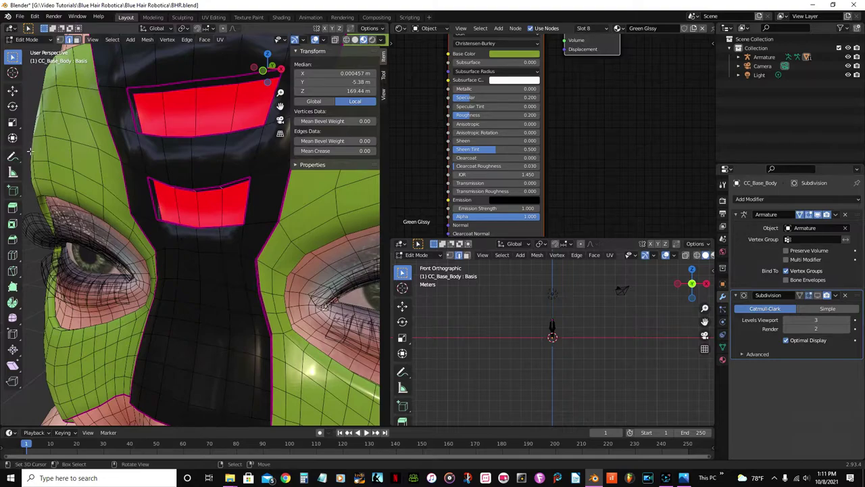
left_click(12, 138)
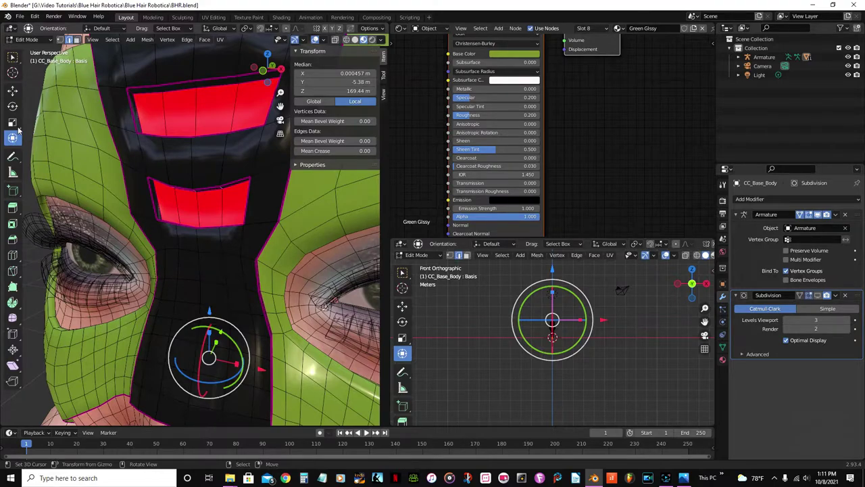
left_click(12, 56)
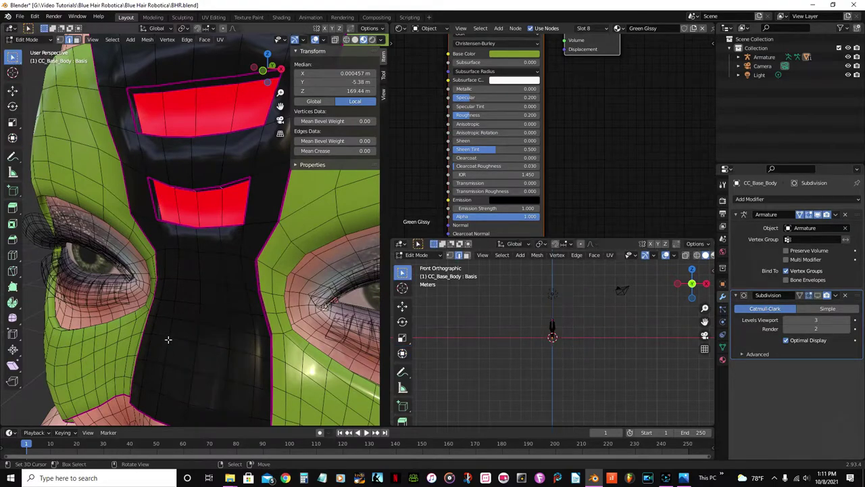
middle_click_drag(209, 277, 208, 300)
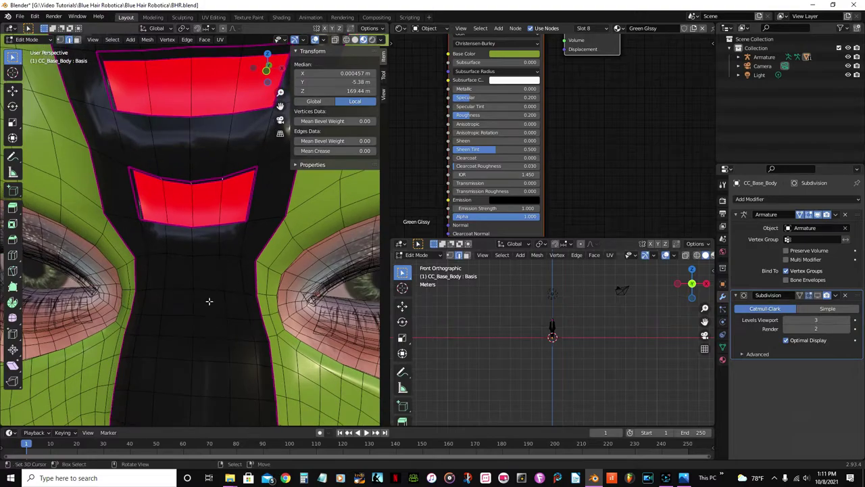
key("g")
key("z")
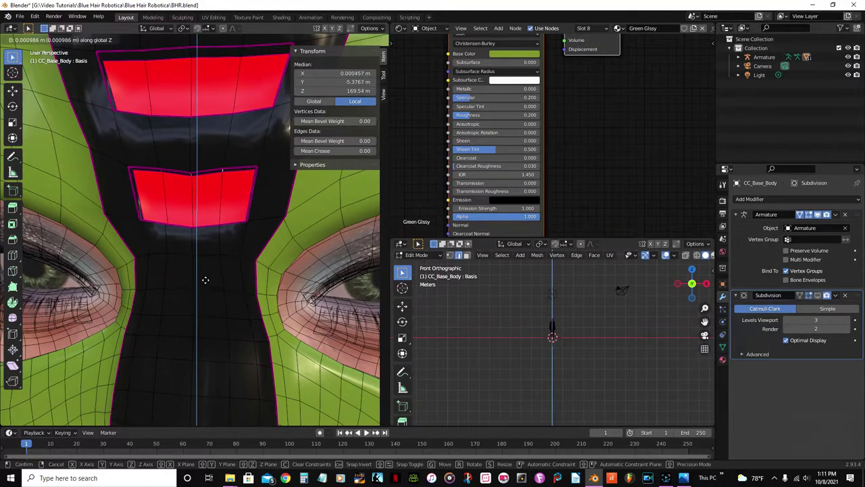
left_click(206, 283)
Raise the lower red panel's top edge slightly along Z and exit Edit Mode.
middle_click_drag(190, 173, 203, 201)
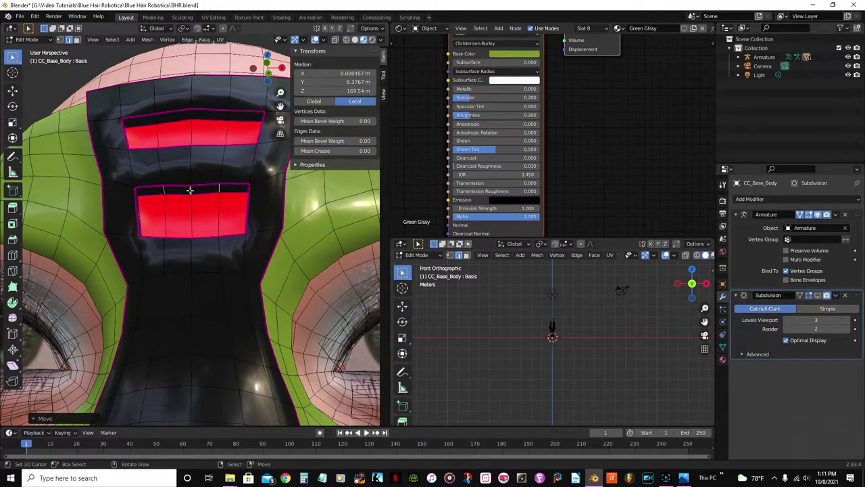
left_click(190, 190)
middle_click_drag(207, 227, 211, 270)
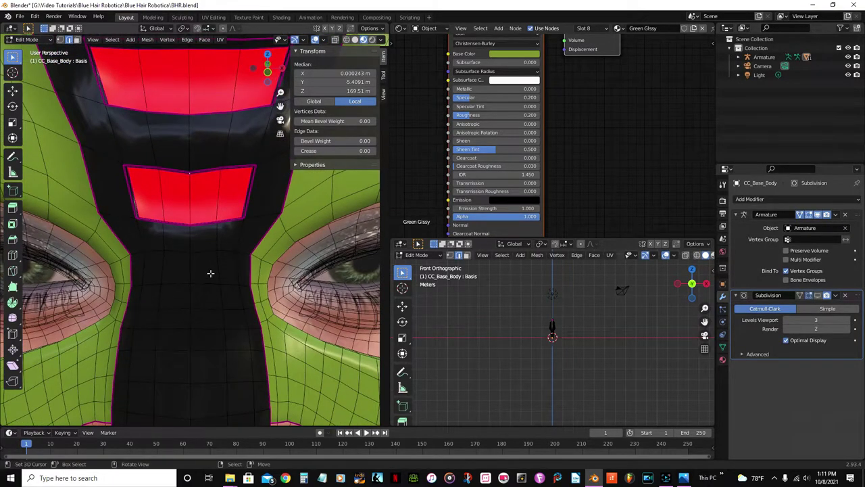
key("g")
key("z")
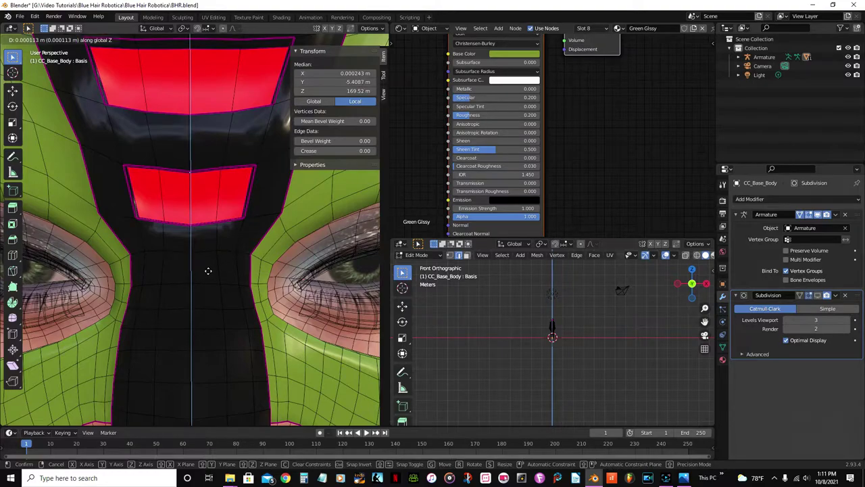
left_click(207, 256)
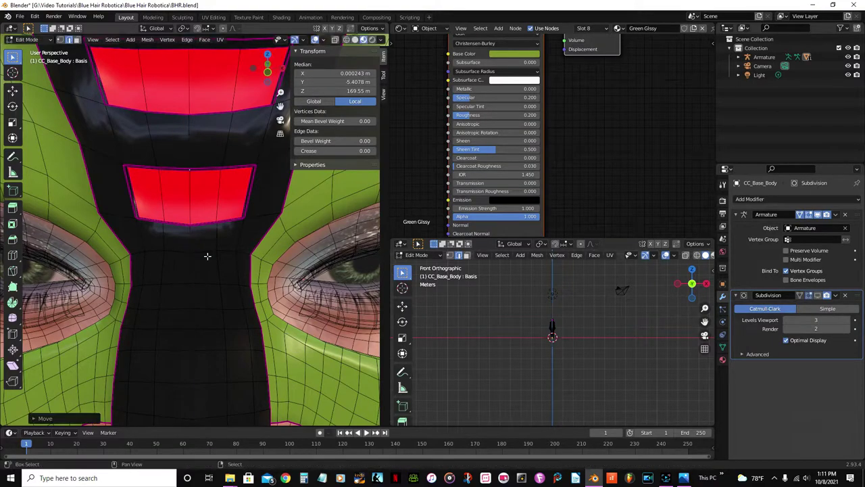
scroll(207, 256, "down", 5)
mouse_move(208, 255)
middle_mouse_down()
mouse_move(165, 235)
mouse_move(219, 250)
middle_mouse_up()
key("Tab")
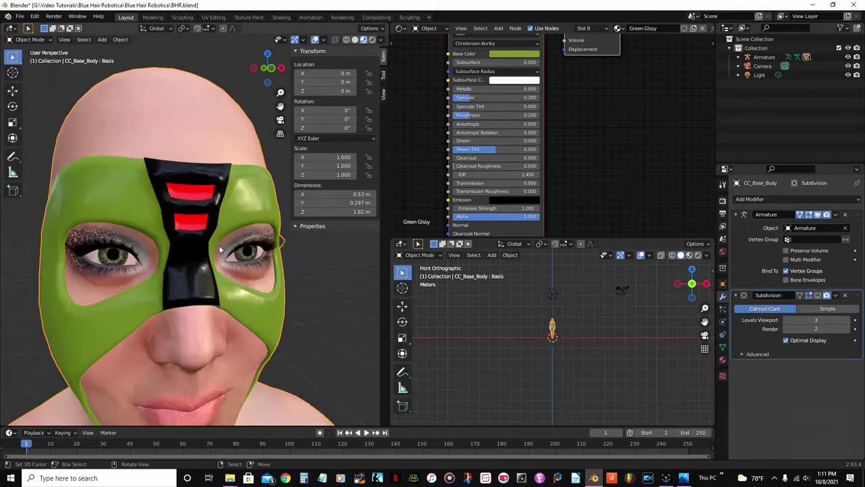
Save BHR.blend with Ctrl+S.
scroll(219, 246, "up", 2)
key("ctrl+s")
scroll(218, 200, "down", 3)
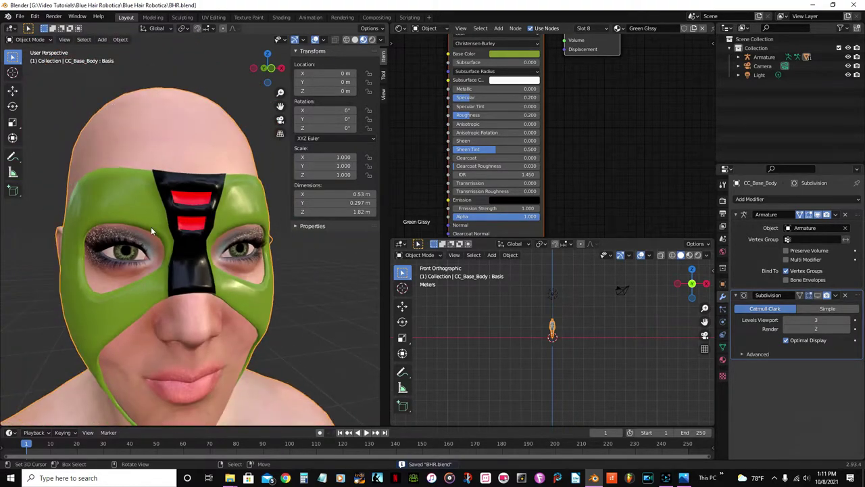
Re-enter Edit Mode on the head and frame a three-quarter view of the face.
key("Tab")
middle_click_drag(150, 227, 219, 262)
scroll(223, 262, "up", 2)
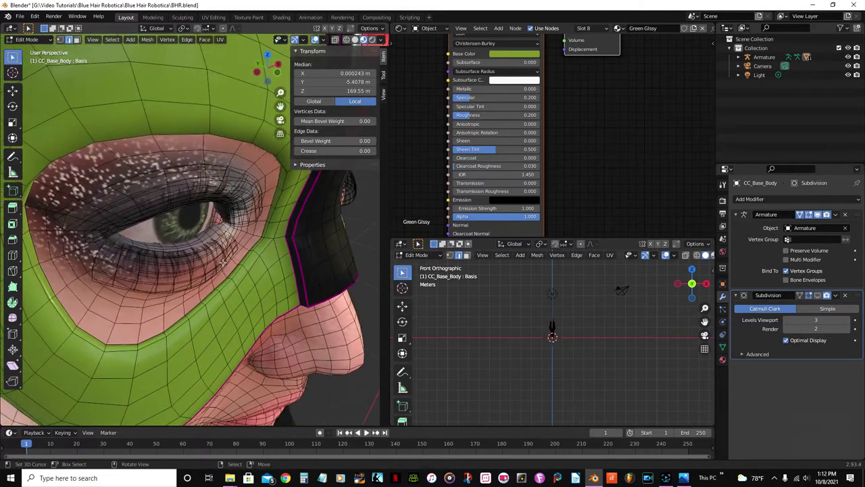
scroll(223, 233, "up", 2)
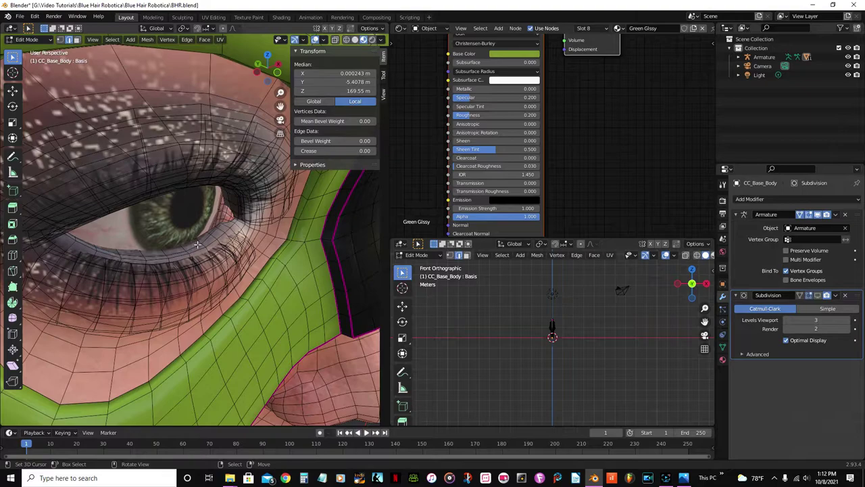
Switch to Face select and select the loop of eyelid faces around the eye opening.
scroll(196, 244, "up", 3)
left_click(220, 256)
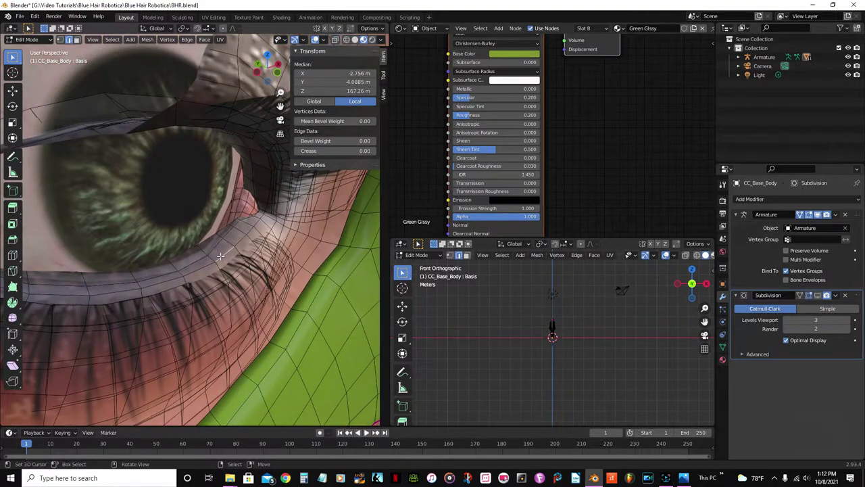
left_click(77, 40)
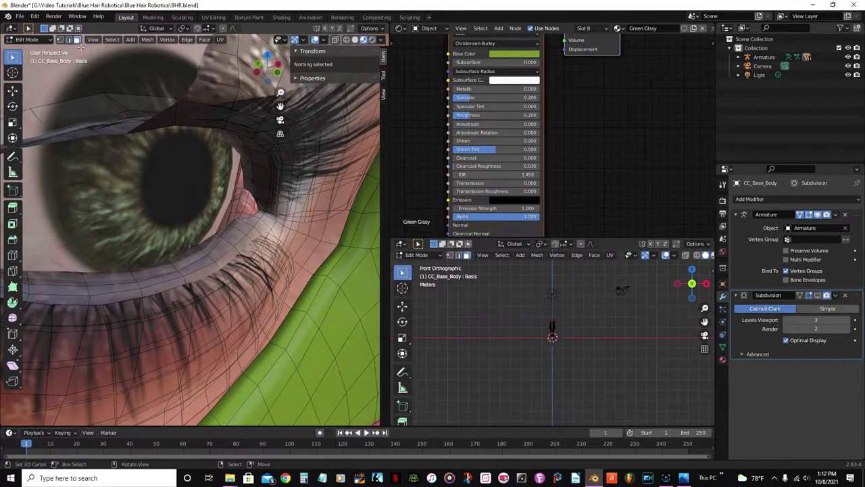
left_click(212, 260, "alt")
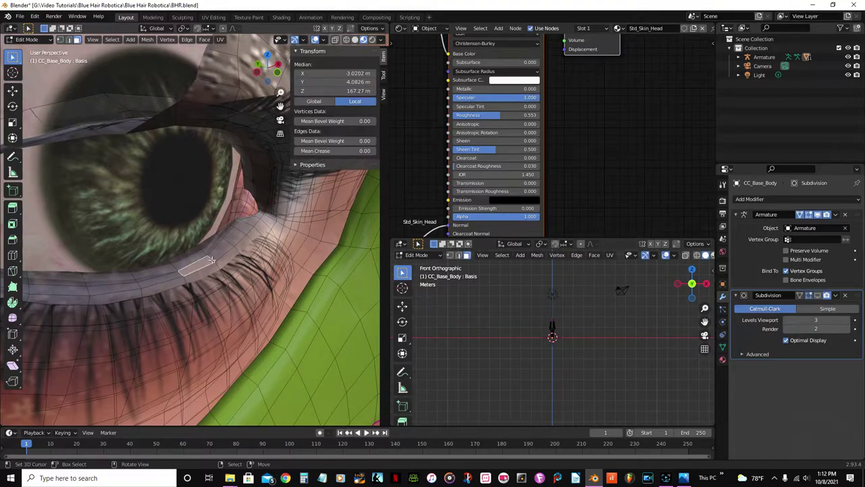
scroll(212, 260, "down", 7)
middle_click_drag(212, 260, 112, 275)
scroll(219, 269, "up", 8)
middle_click_drag(220, 269, 166, 232)
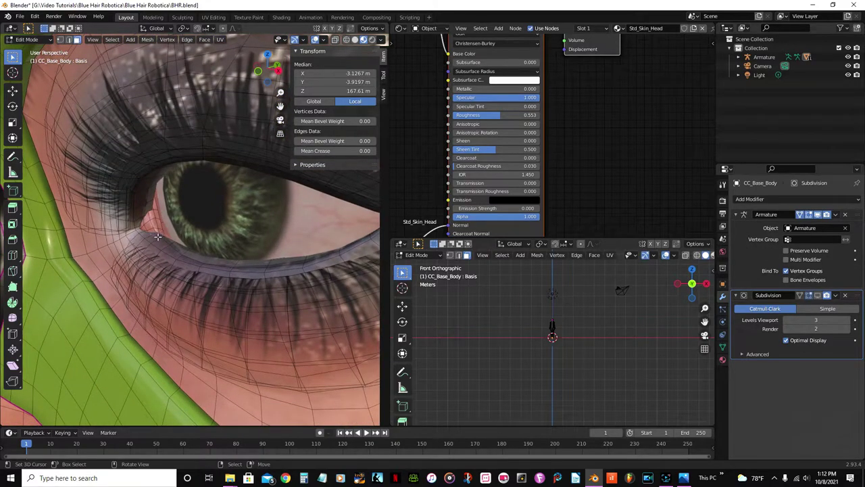
scroll(156, 238, "down", 5)
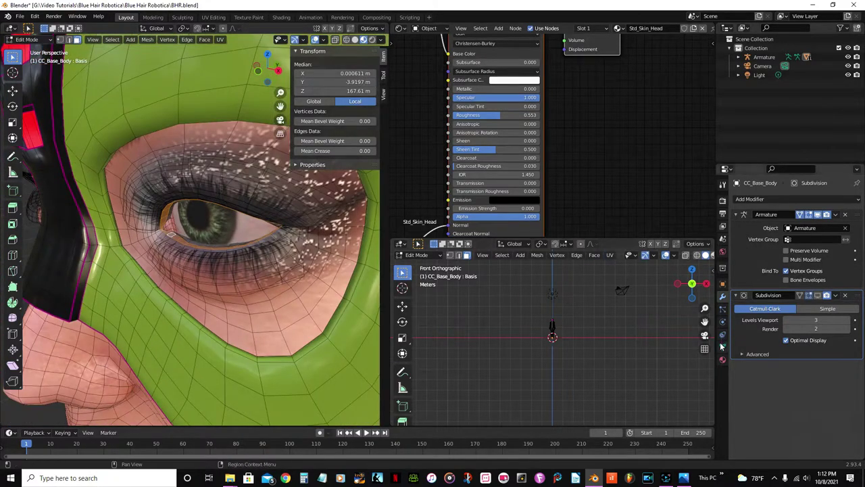
In the mask's material slots, pick Red Emission and add a new empty slot.
left_click(723, 360)
scroll(770, 214, "down", 4)
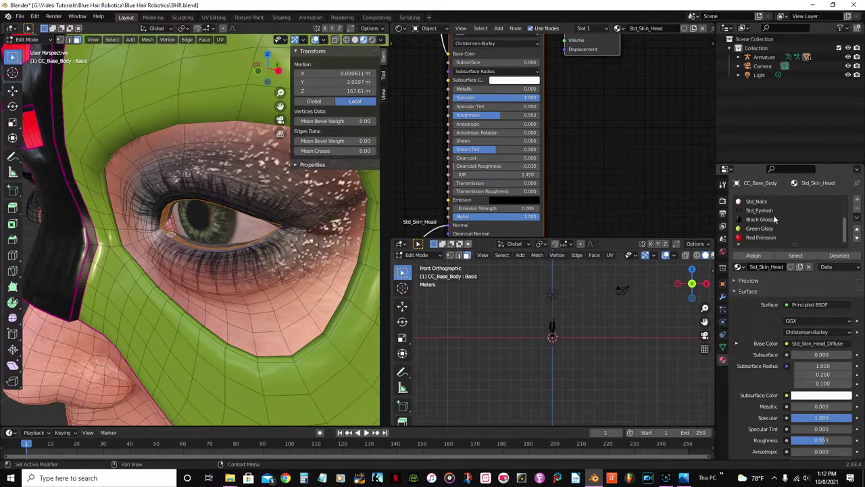
left_click(764, 238)
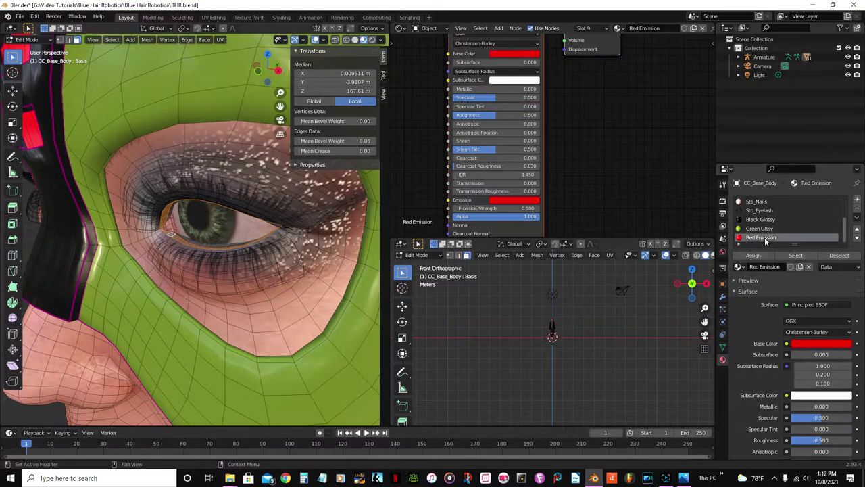
left_click(857, 202)
scroll(217, 279, "down", 5)
middle_click_drag(217, 280, 196, 287)
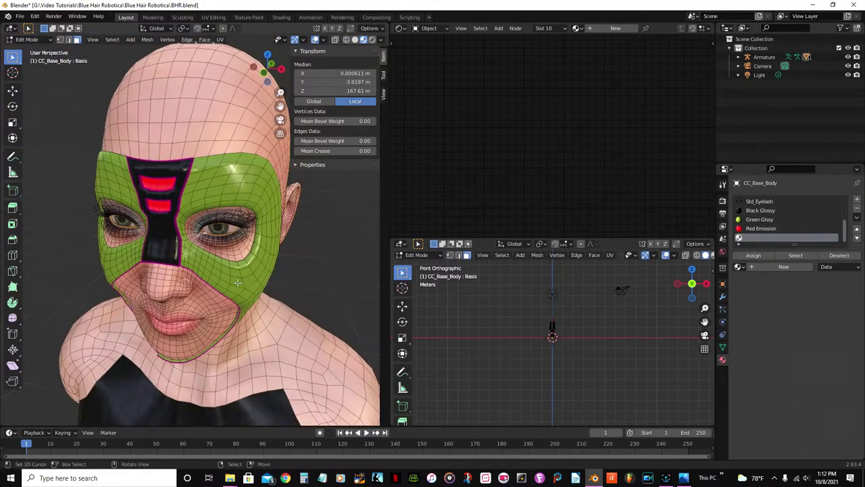
scroll(191, 294, "up", 5)
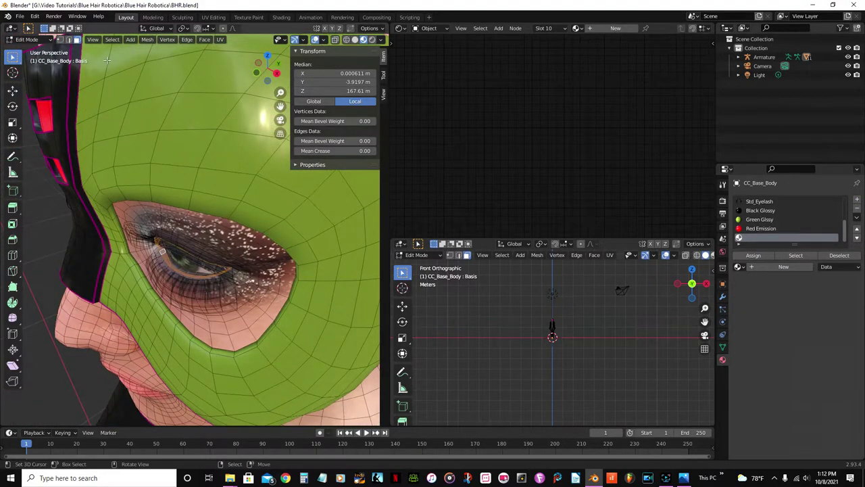
key("Tab")
scroll(217, 246, "up", 6)
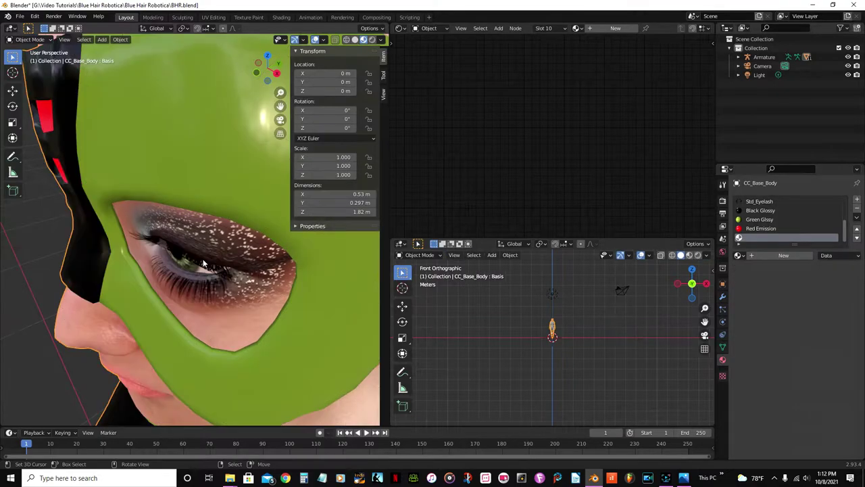
scroll(215, 264, "down", 4)
key("Tab")
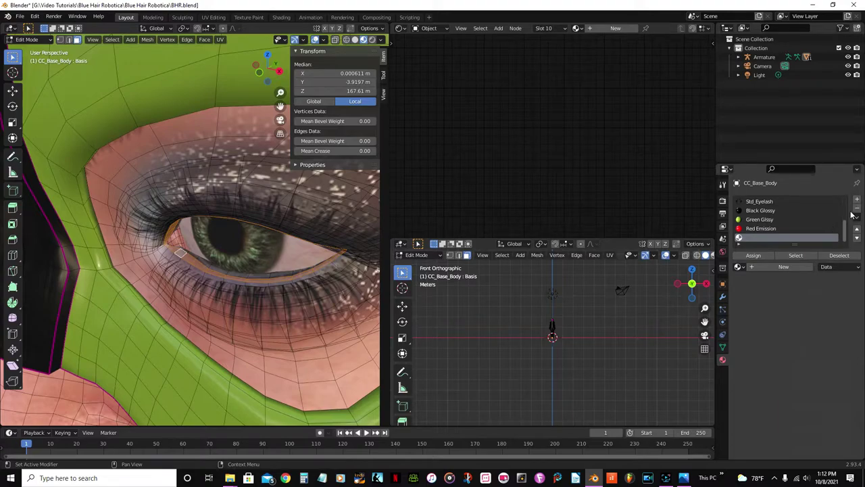
Assign Red Emission to the selected eyelid rim faces and check the result from the front.
left_click(762, 229)
left_click(752, 255)
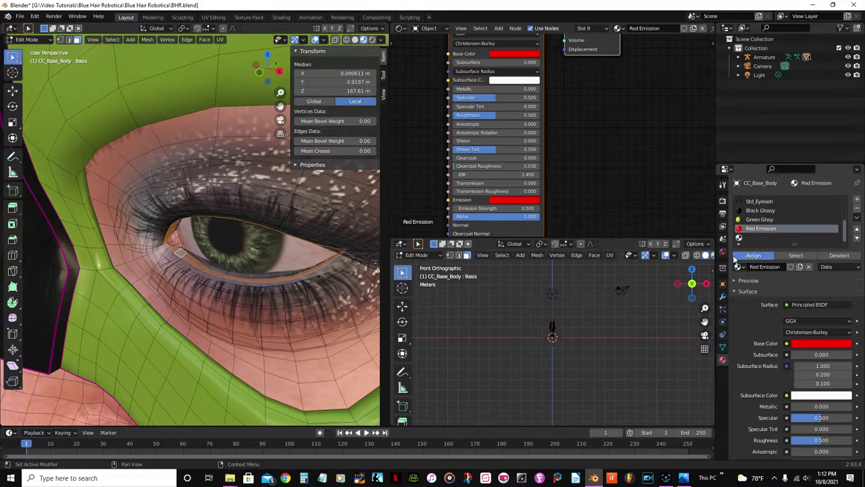
key("Tab")
scroll(228, 271, "down", 6)
middle_click_drag(228, 271, 175, 260)
scroll(233, 246, "up", 2)
scroll(153, 245, "up", 3)
scroll(153, 229, "up", 2)
Return to Edit Mode in Edge select with nothing selected.
key("Tab")
scroll(174, 260, "up", 3)
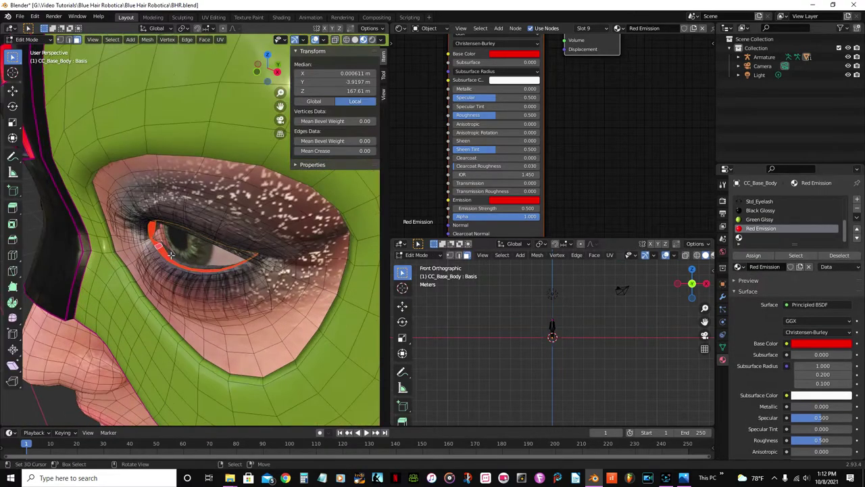
left_click(71, 42)
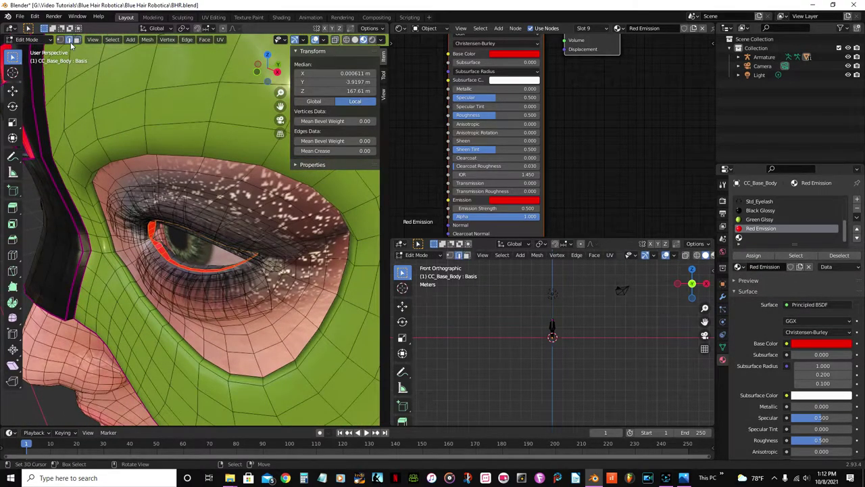
key("alt+a")
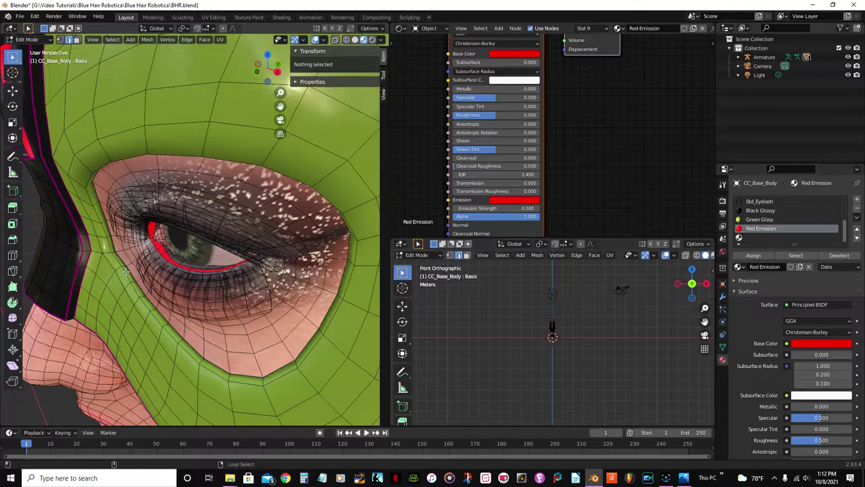
middle_click_drag(125, 271, 177, 298)
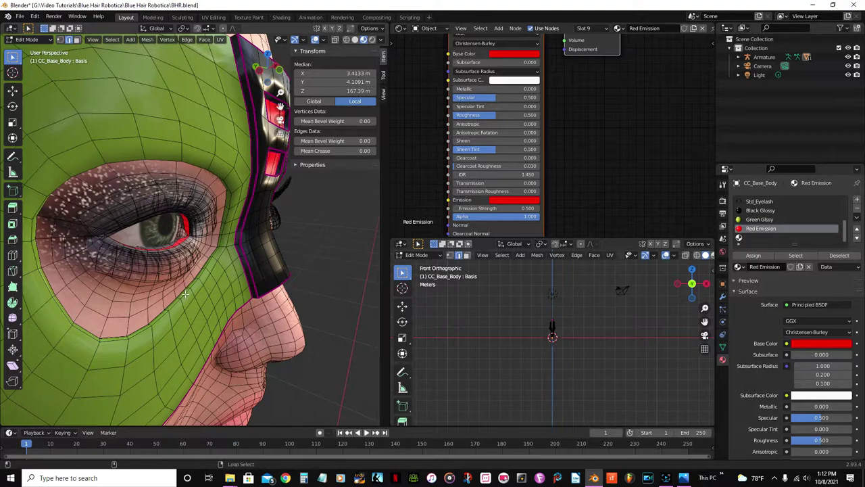
Duplicate the eye-hole edge loop in place and view the head from the right side.
left_click(184, 295, "alt")
middle_click_drag(185, 295, 203, 251)
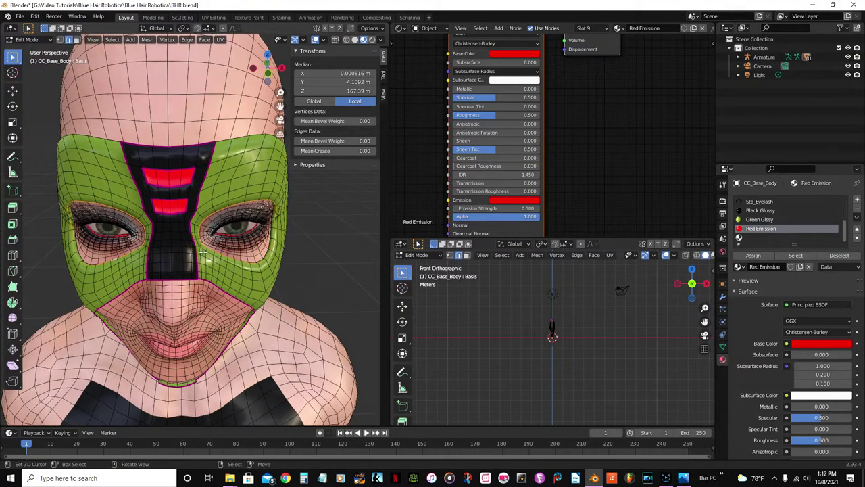
key("g")
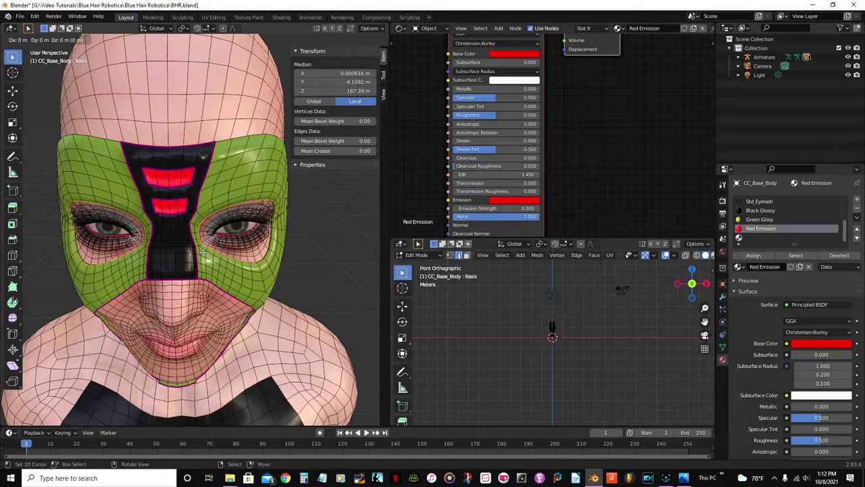
right_click(203, 251)
scroll(278, 251, "down", 2)
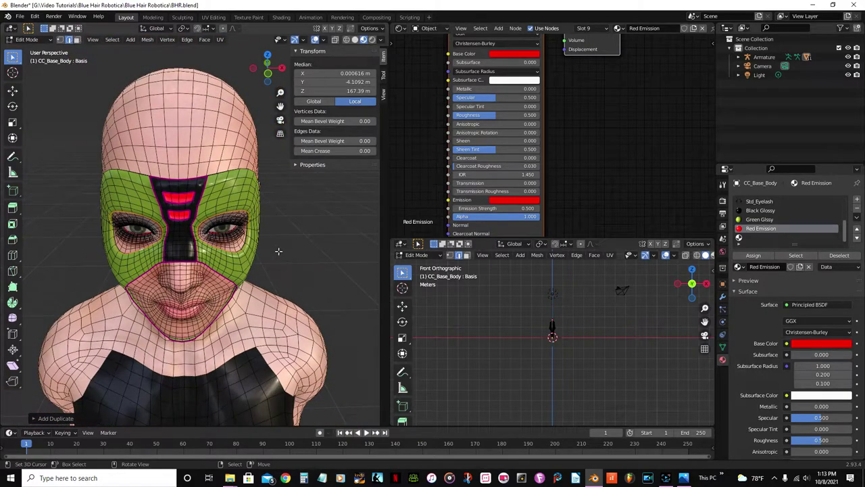
key("KP_3")
scroll(272, 218, "up", 2)
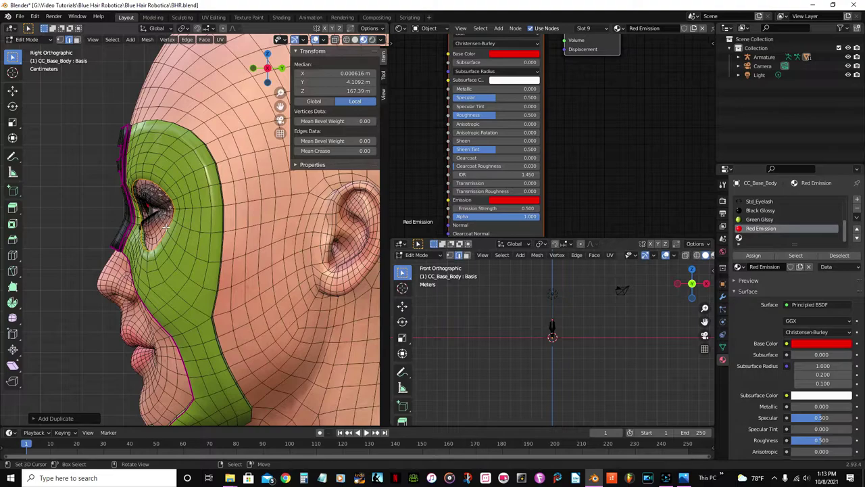
Extrude the duplicated loop forward along Y into a band in front of the eyes.
key("g")
key("Escape")
key("g")
key("y")
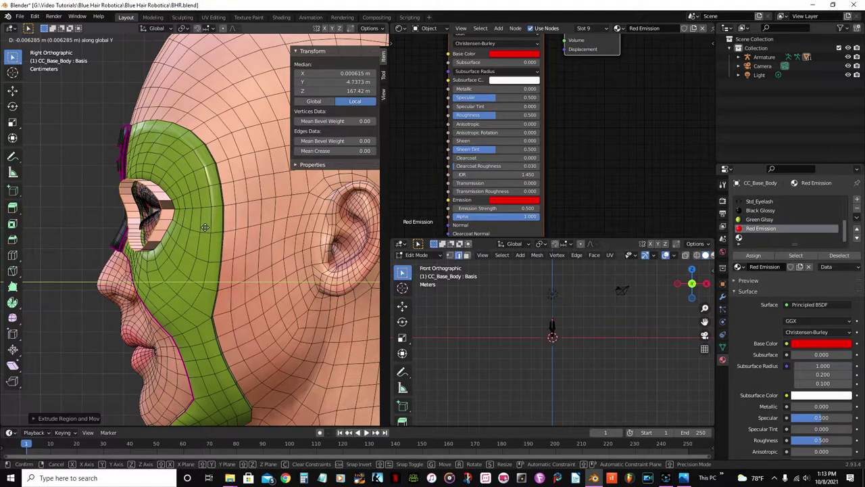
left_click(205, 227)
middle_click_drag(205, 228, 285, 248)
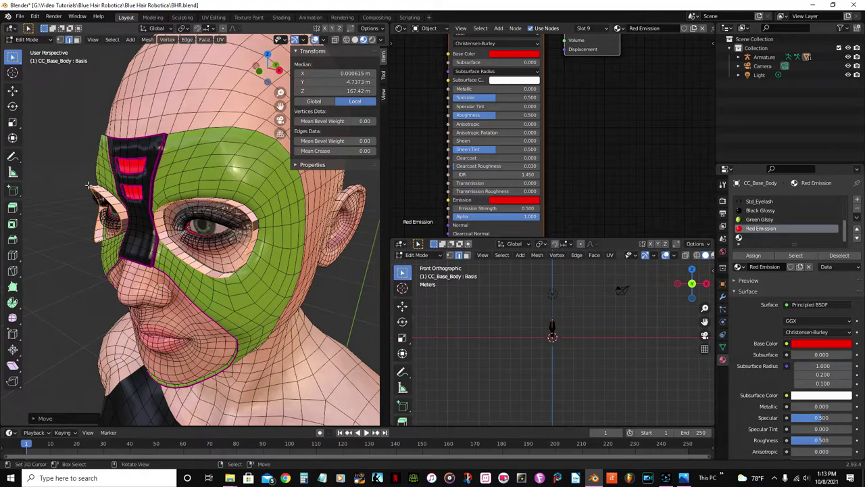
Isolate the linked eye ring by hiding the rest of the mesh, view it from the front, and save BHR.blend.
key("ctrl+l")
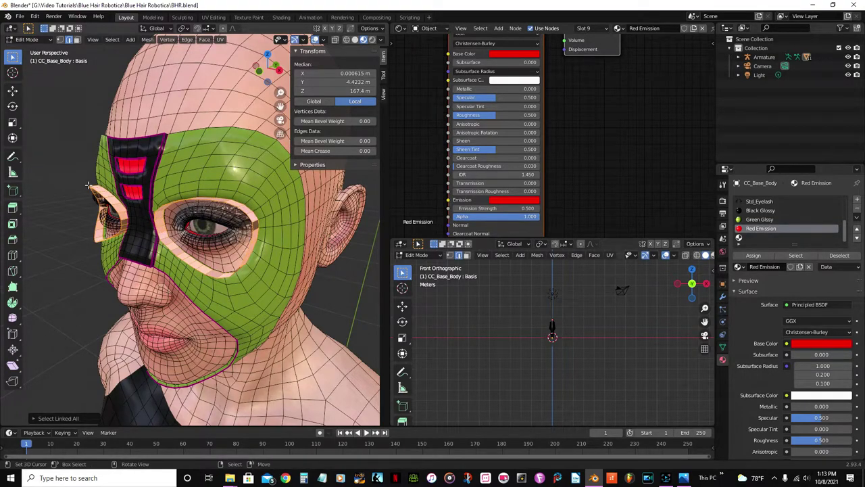
key("shift+h")
middle_click_drag(86, 183, 168, 249)
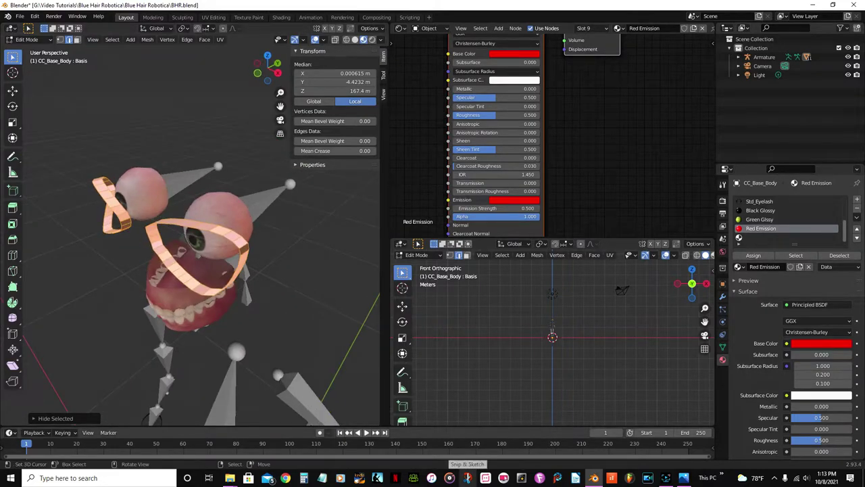
key("KP_1")
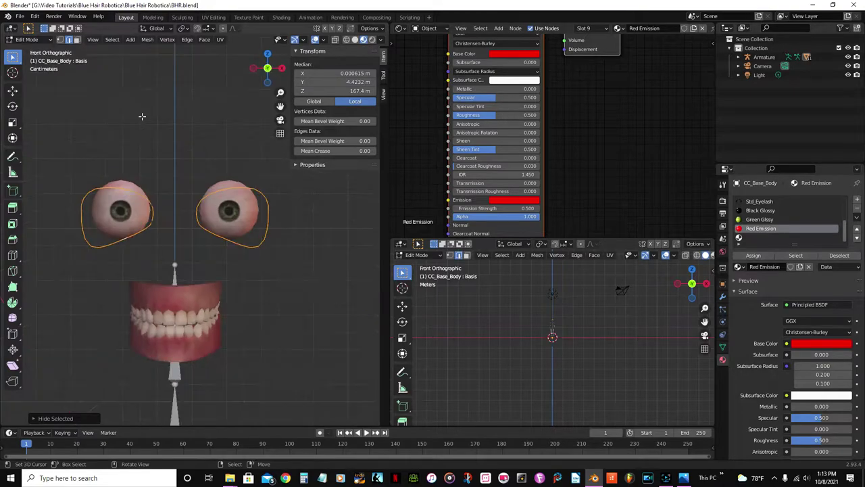
key("ctrl+s")
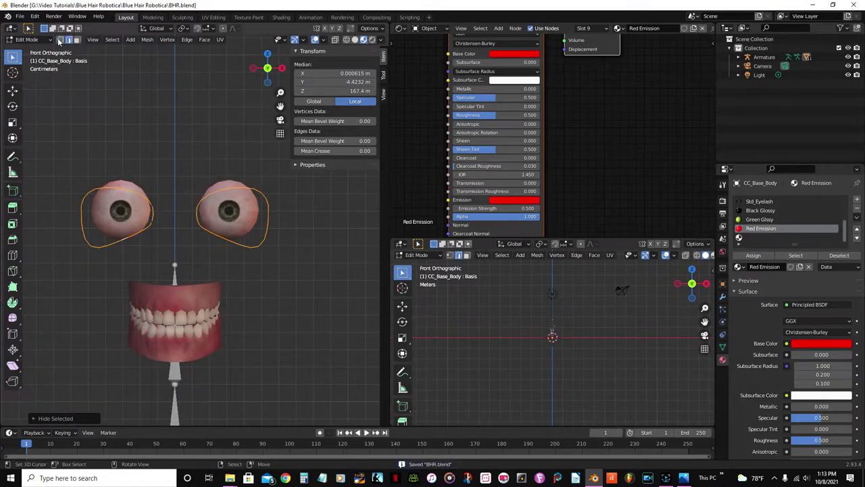
middle_click_drag(111, 115, 155, 139)
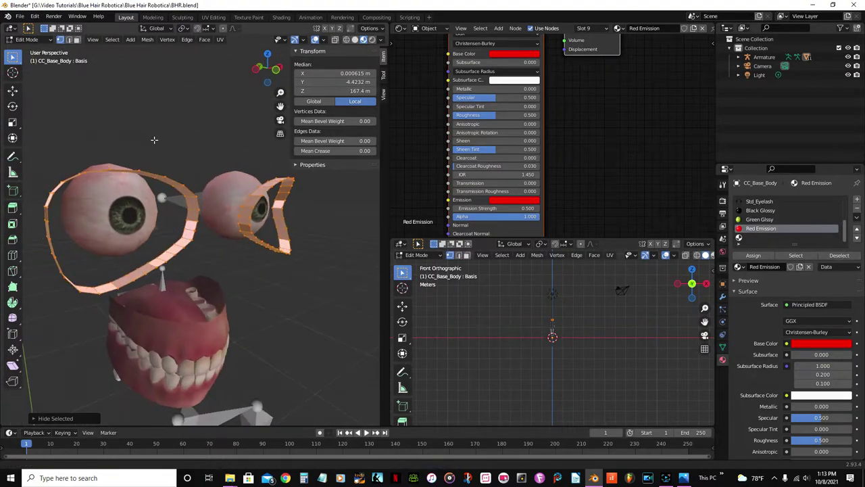
scroll(169, 162, "up", 4)
middle_click_drag(198, 183, 182, 189)
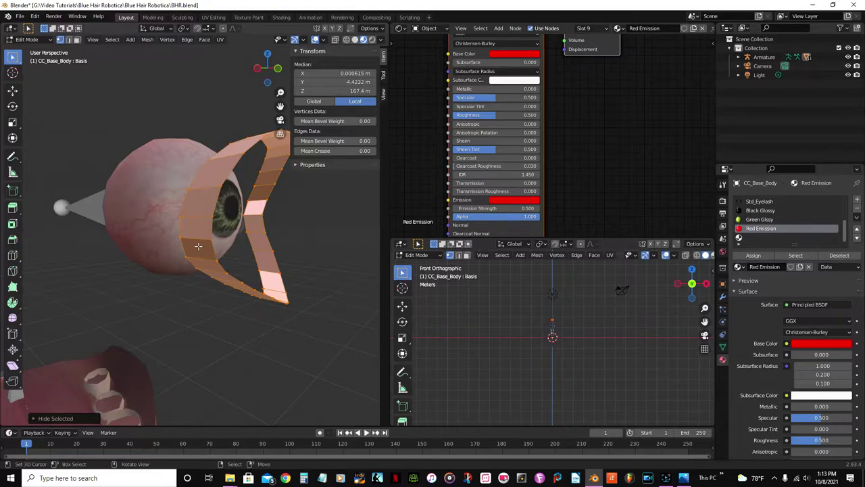
left_click(77, 40)
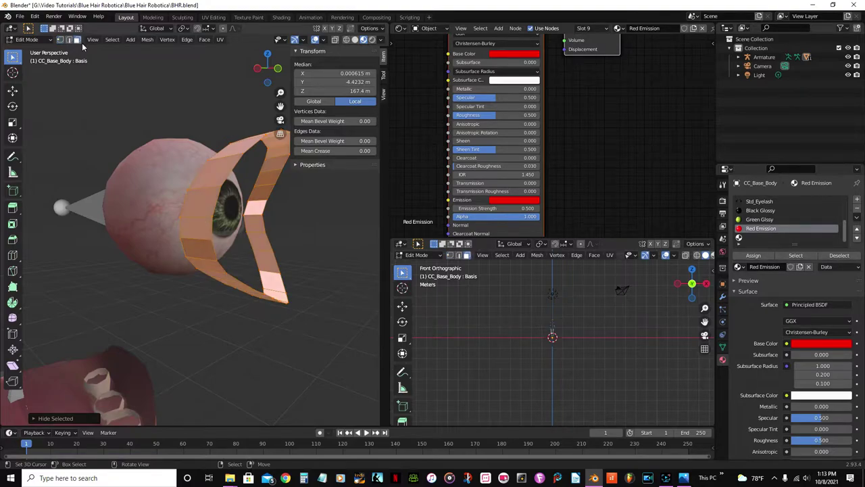
mouse_move(76, 49)
middle_mouse_down()
mouse_move(108, 54)
mouse_move(76, 49)
middle_mouse_up()
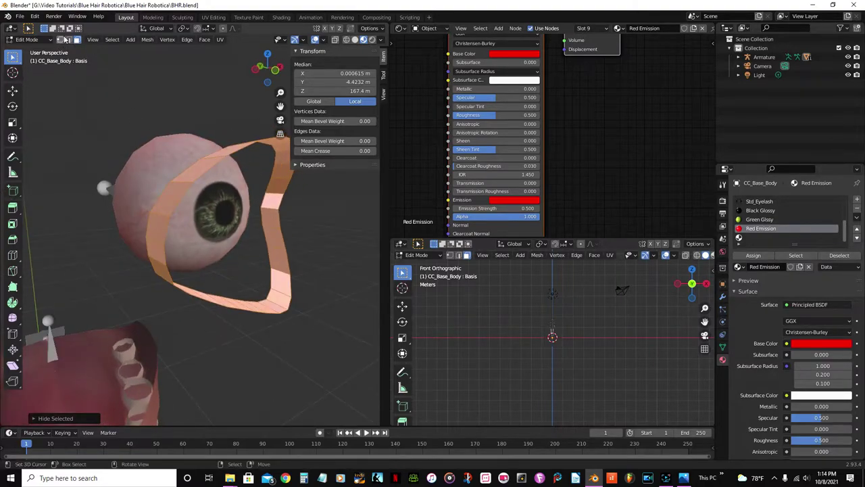
left_click(66, 40)
middle_click_drag(125, 175, 51, 172)
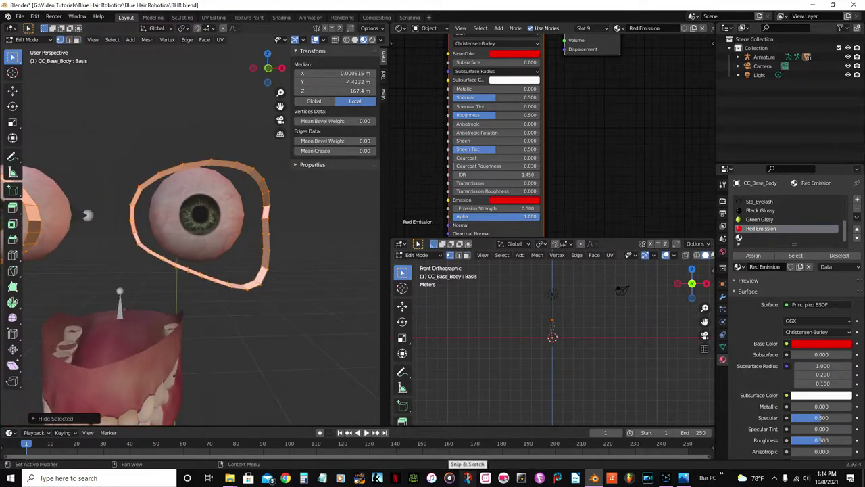
key("KP_1")
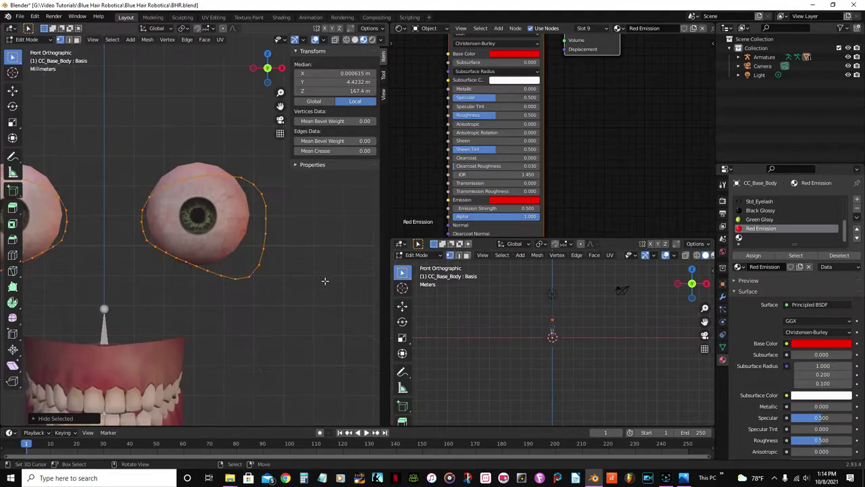
scroll(324, 281, "up", 3)
scroll(241, 264, "left", 2, "ctrl")
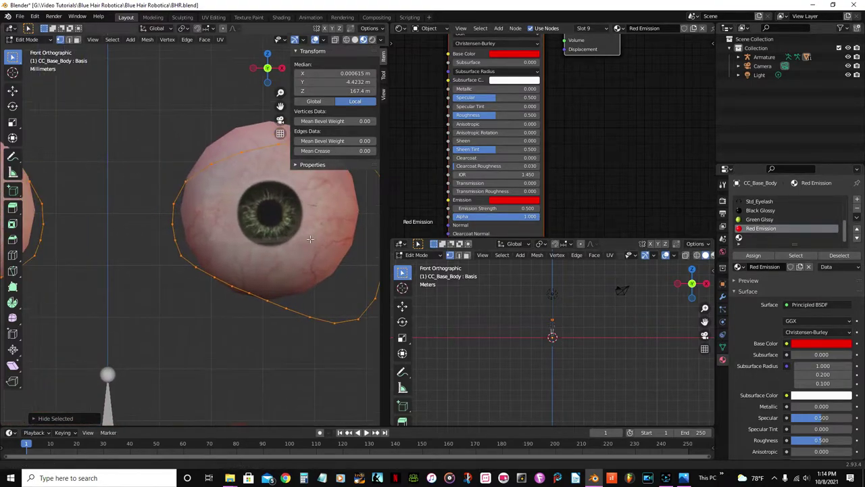
scroll(241, 264, "up", 3)
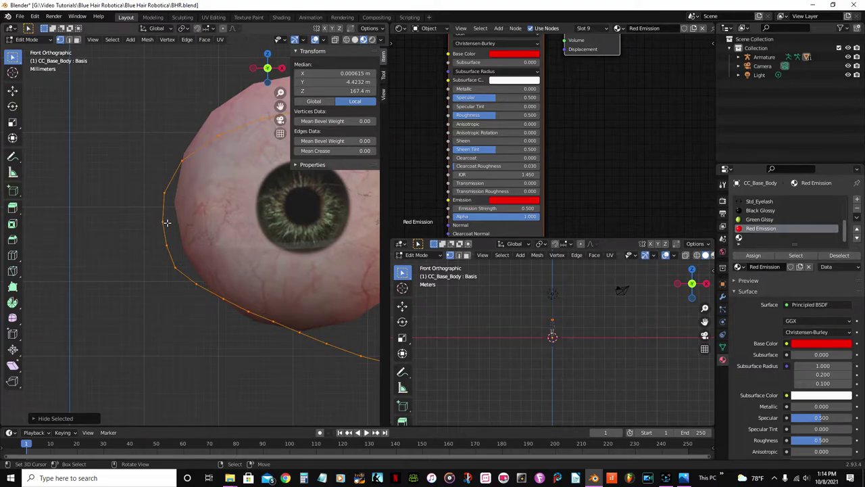
key("ctrl+z")
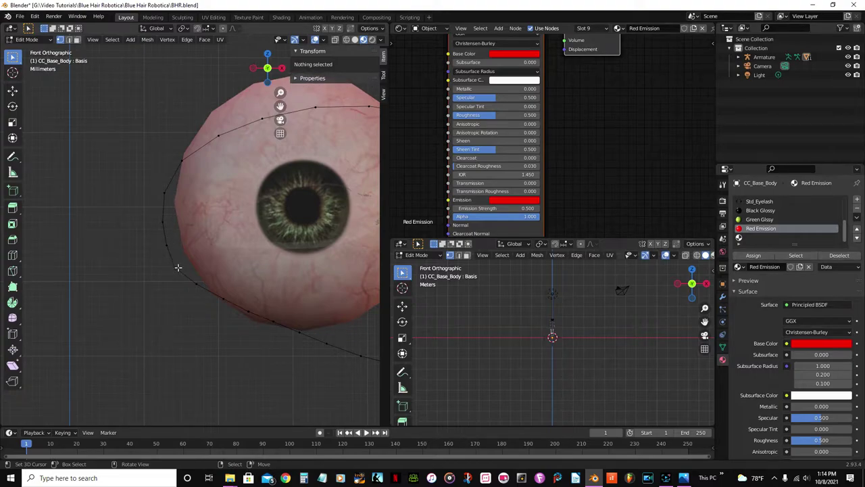
left_click(183, 163)
middle_click_drag(188, 170, 138, 289)
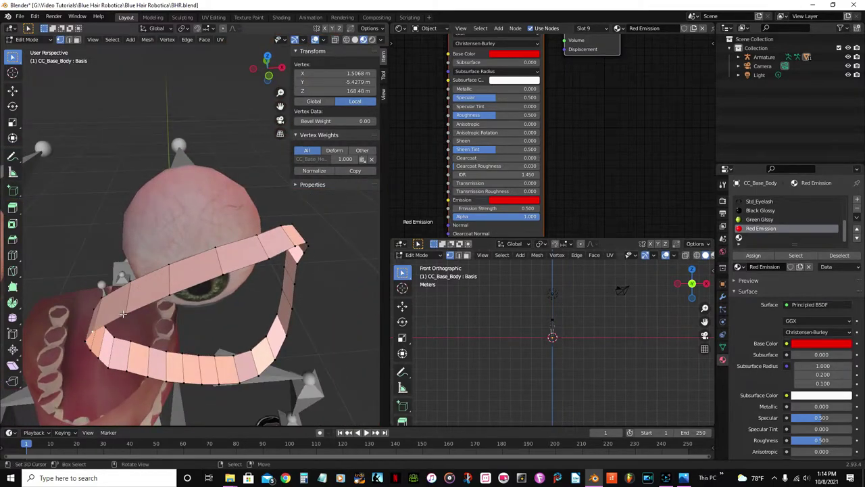
Select the first several vertices along one edge of the eye ring.
left_click(148, 306, "shift")
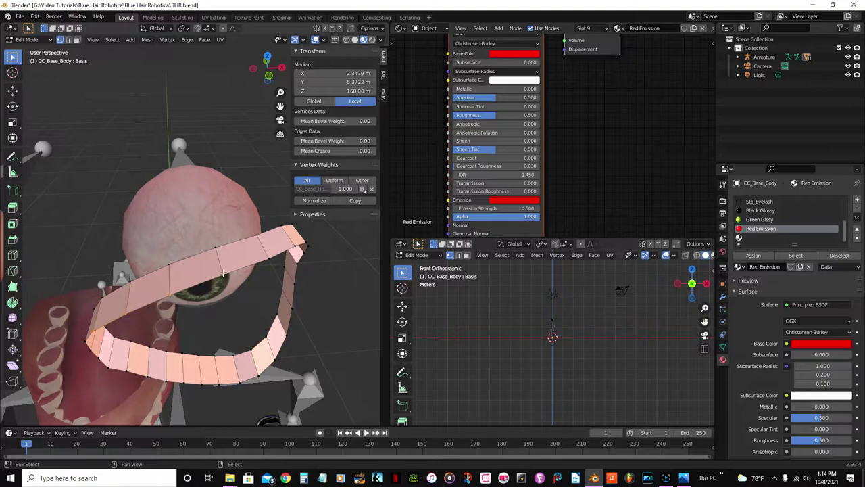
left_click(264, 258, "shift")
middle_click_drag(264, 258, 243, 260)
left_click(252, 267, "shift")
left_click(283, 269, "shift")
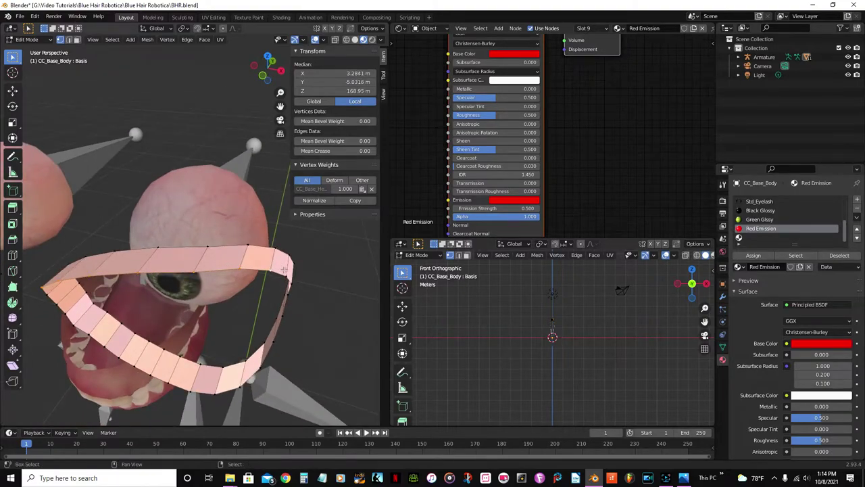
middle_click_drag(289, 272, 262, 274)
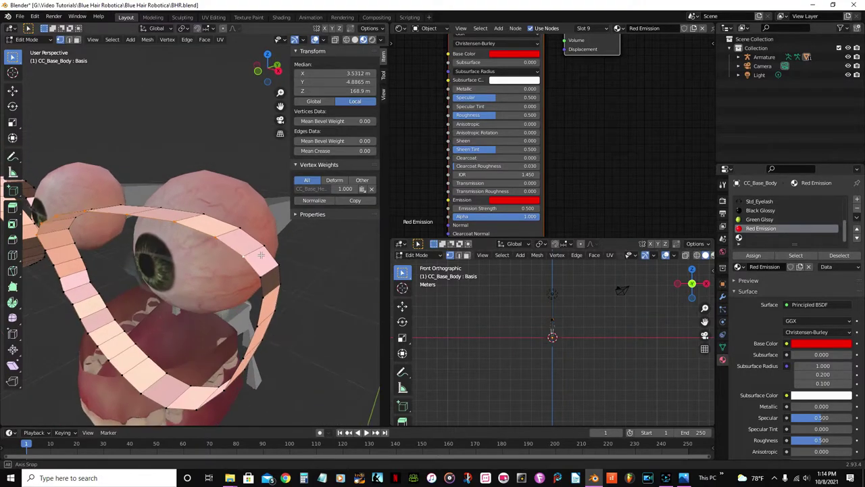
left_click(261, 274, "shift")
left_click(271, 292, "shift")
middle_click_drag(270, 292, 164, 282)
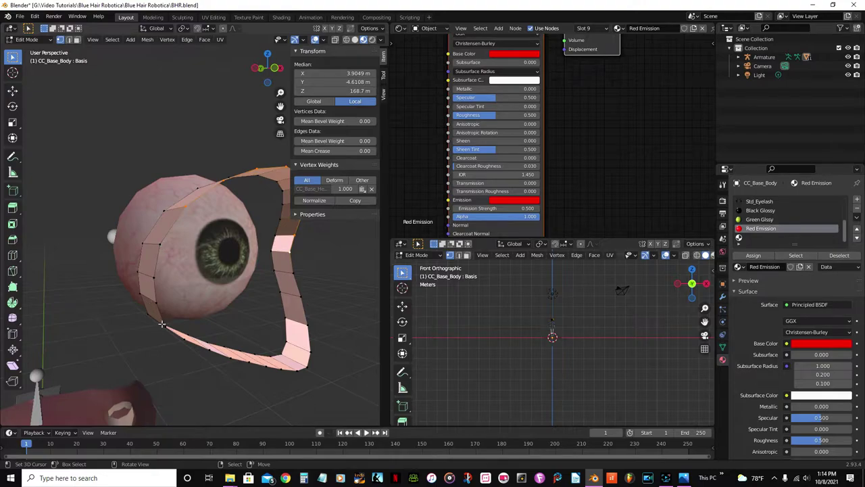
Extend the selection with vertices running along the ring's lower edge.
left_click(186, 341, "shift")
middle_click_drag(186, 341, 169, 338)
left_click(181, 340, "shift")
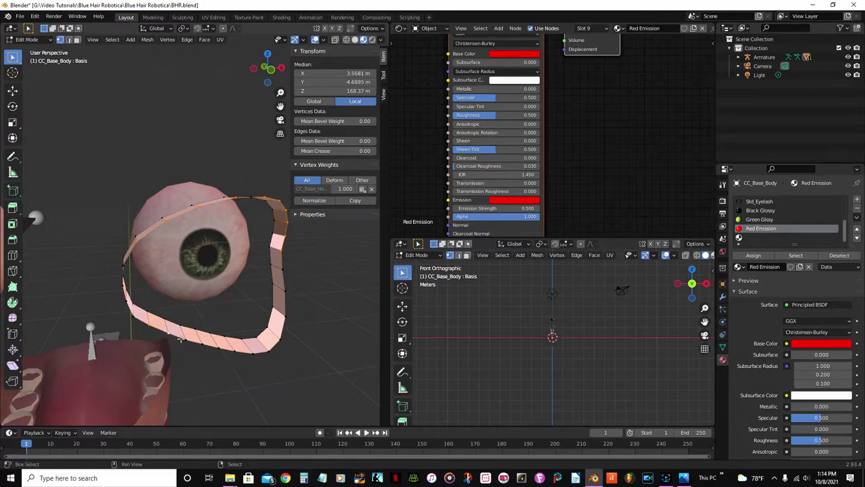
left_click(212, 347, "shift")
left_click(234, 352, "shift")
left_click(277, 336, "shift")
left_click(284, 316, "shift")
middle_click_drag(217, 255, 183, 247)
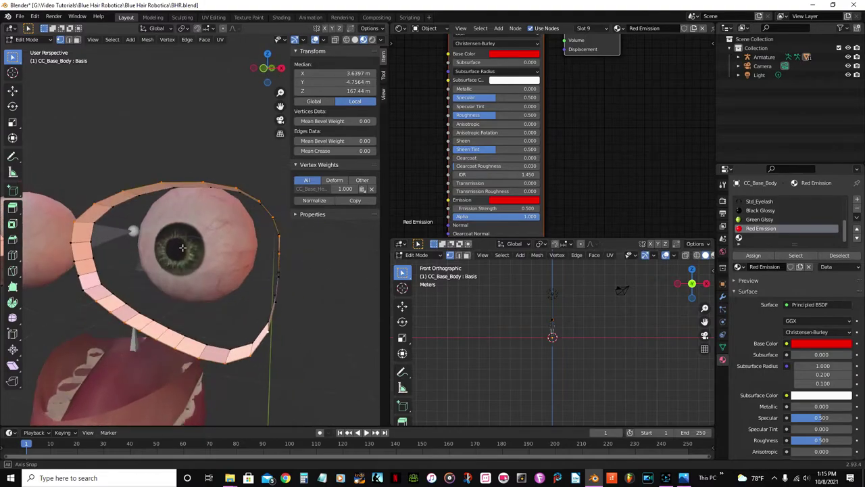
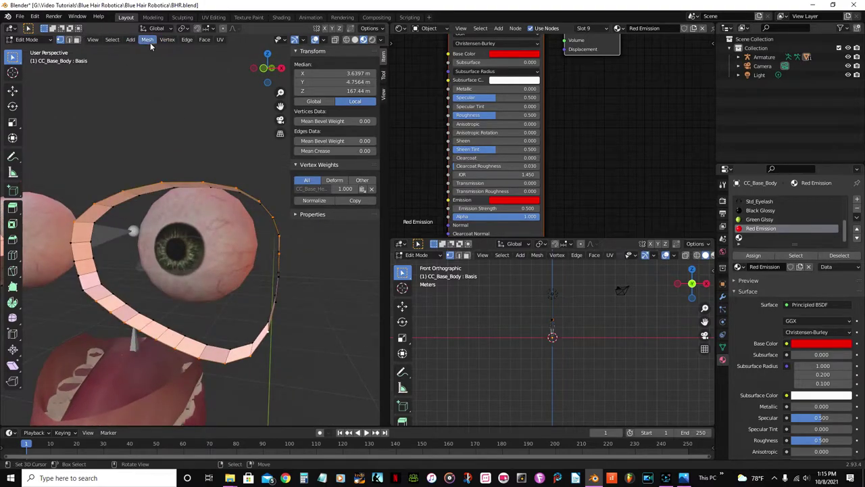
Bridge the two selected eye-patch edge loops with a band of faces, then inspect the result.
left_click(187, 40)
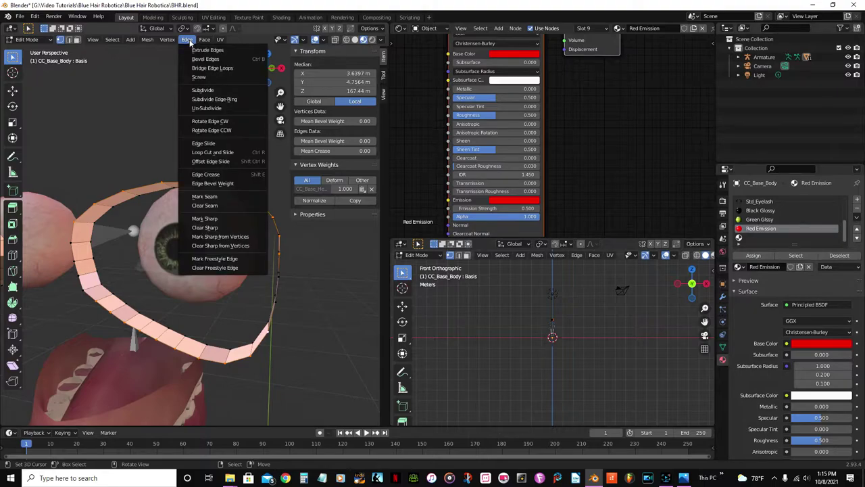
left_click(210, 69)
middle_click_drag(151, 238, 177, 244)
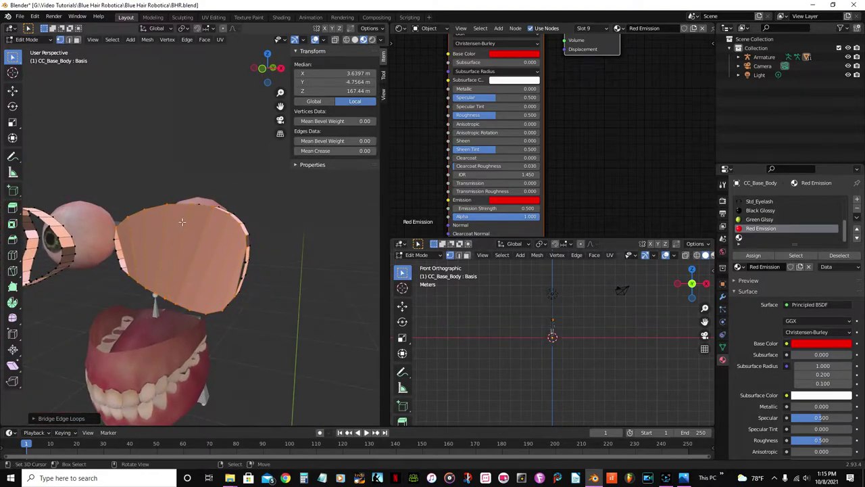
middle_click_drag(185, 285, 181, 265)
Fill a face between four border vertices on the patch's edge.
left_click(135, 223)
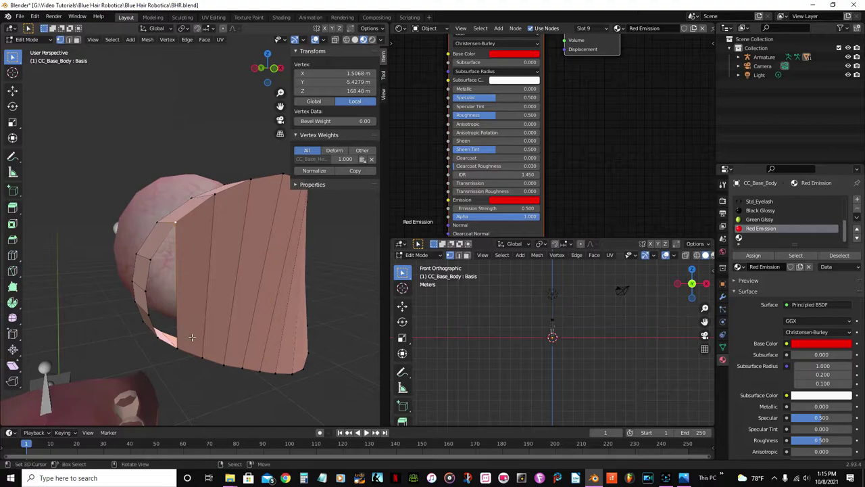
left_click(174, 353, "shift")
left_click(150, 285, "shift")
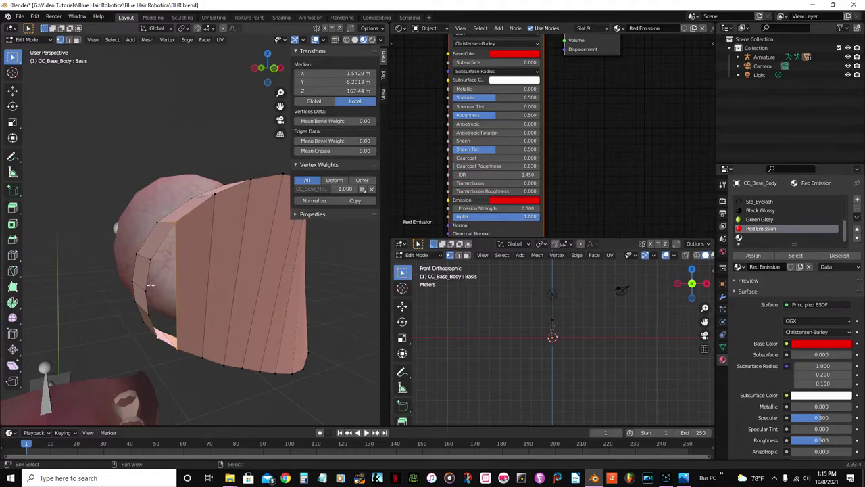
left_click(150, 259, "shift")
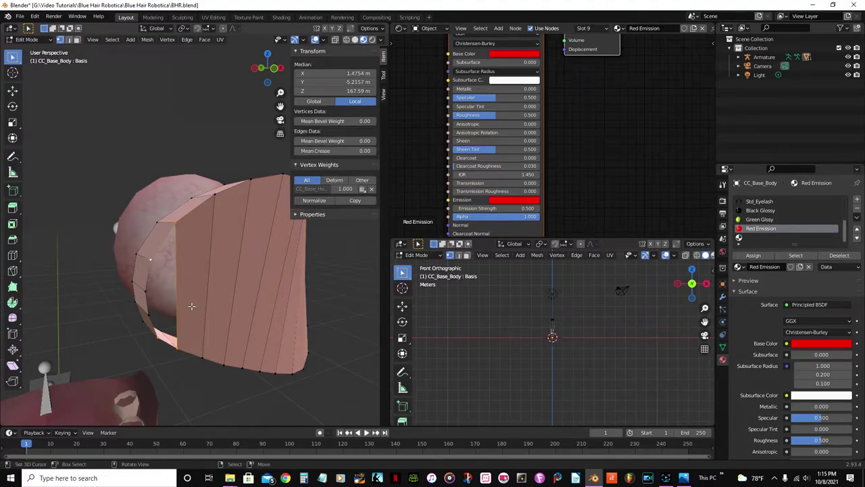
key("f")
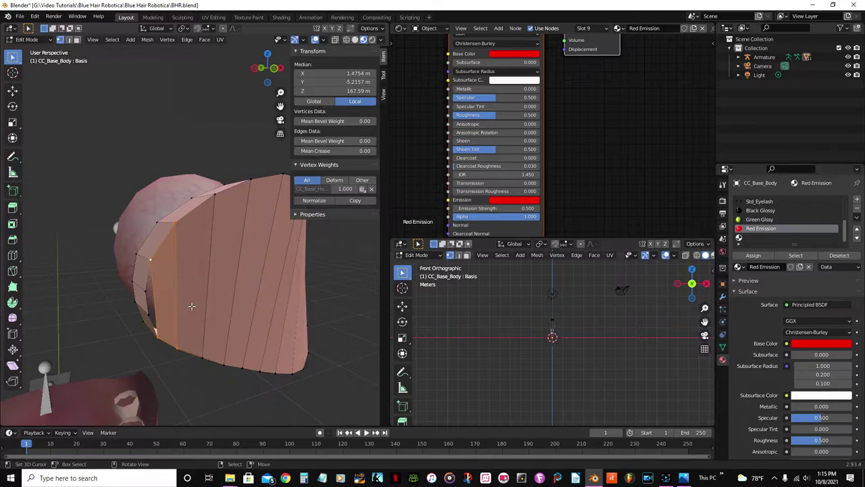
Select vertices along the patch's left side while orbiting around the patch.
left_click(154, 284)
left_click(156, 329, "shift")
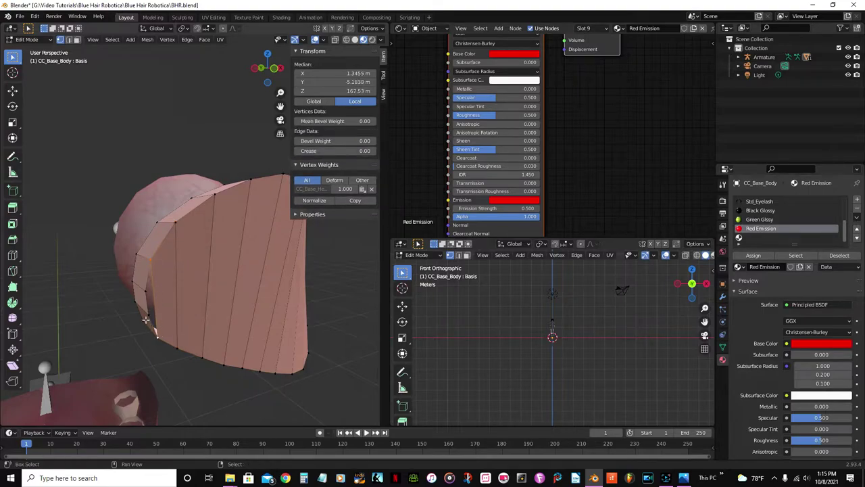
left_click(141, 295, "shift")
left_click(144, 291, "shift")
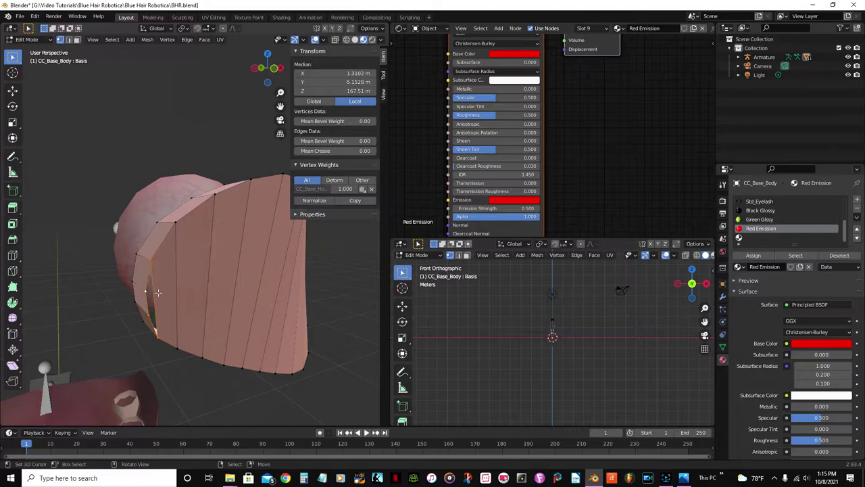
middle_click_drag(162, 292, 207, 214)
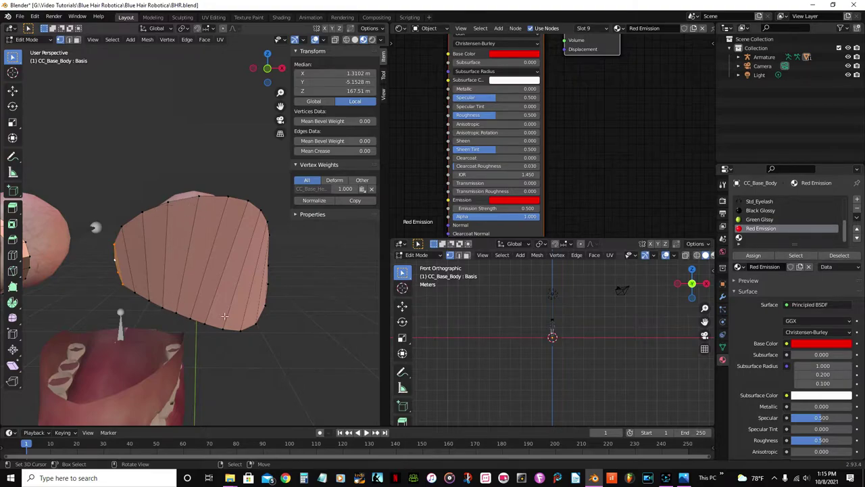
middle_click_drag(225, 315, 176, 290)
scroll(176, 291, "up", 5)
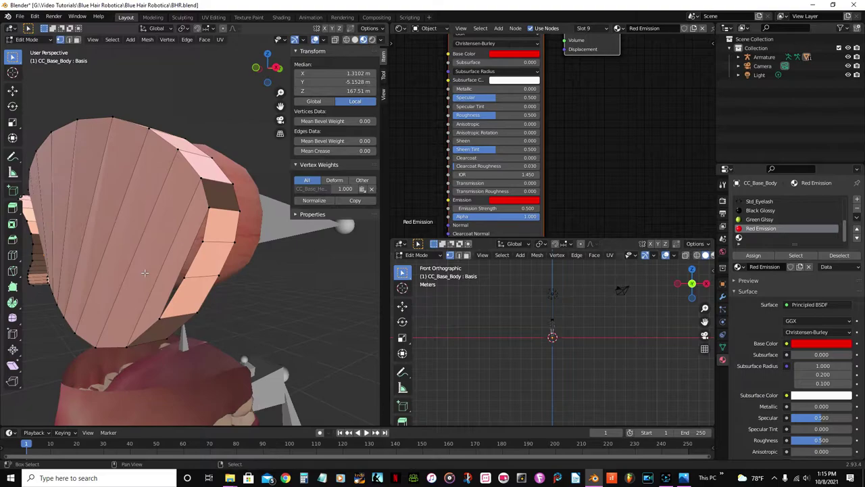
middle_click_drag(75, 304, 233, 231)
Select the strip of faces along the patch's side.
left_click(242, 203)
left_click(236, 254, "shift")
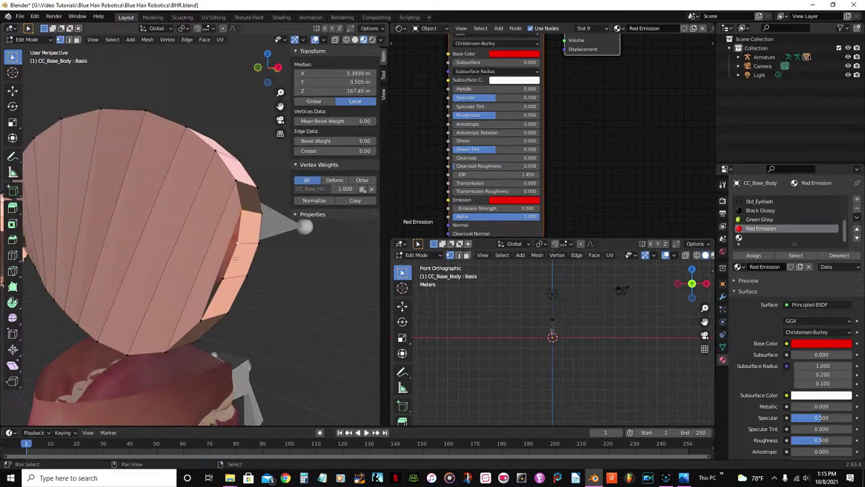
left_click(218, 338, "alt+shift")
scroll(217, 337, "down", 3)
middle_click_drag(217, 338, 189, 288)
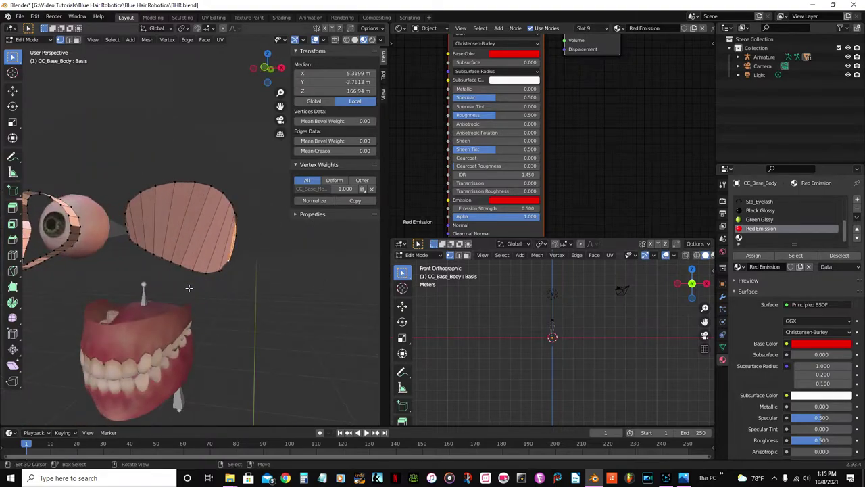
Switch to Front Orthographic view and save BHR.blend.
key("KP_1")
key("ctrl+s")
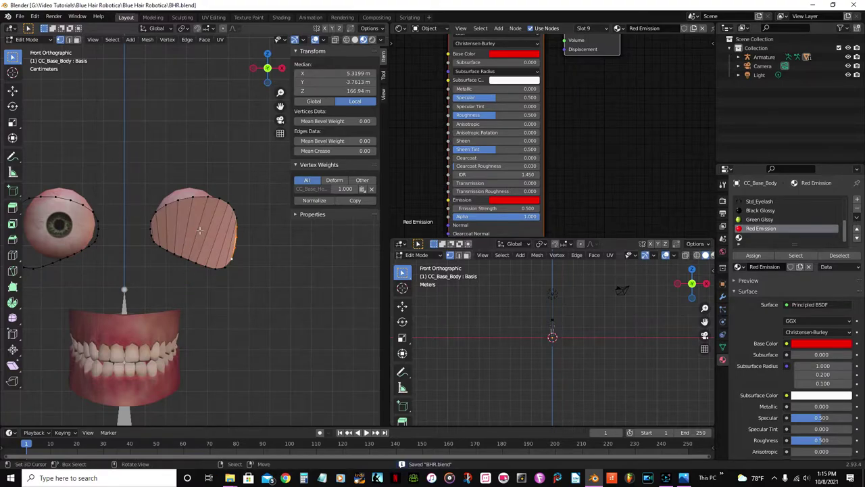
middle_click_drag(94, 241, 153, 255, "shift")
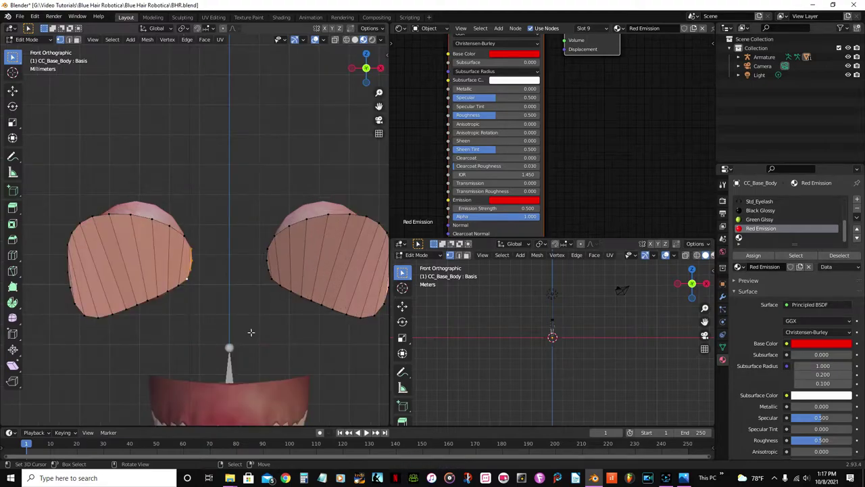
Select the linked lower patch geometry with Ctrl+L and apply Shade Smooth to it.
middle_click_drag(190, 276, 143, 257)
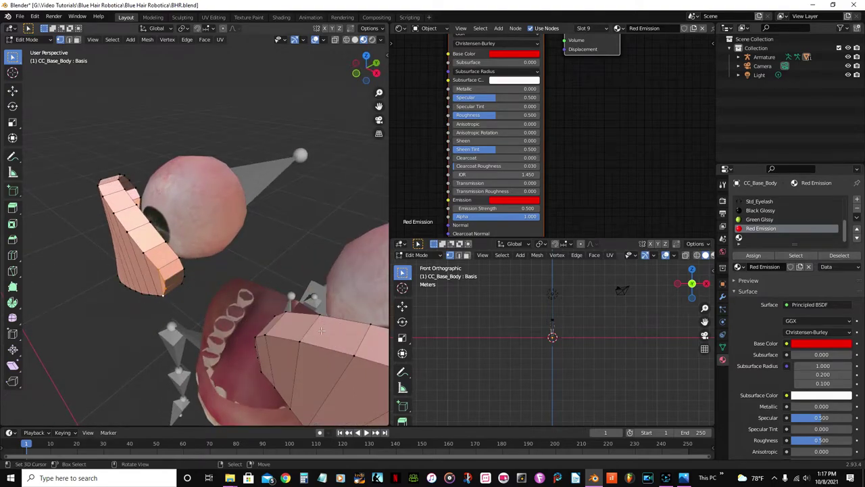
left_click(299, 341)
key("ctrl+l")
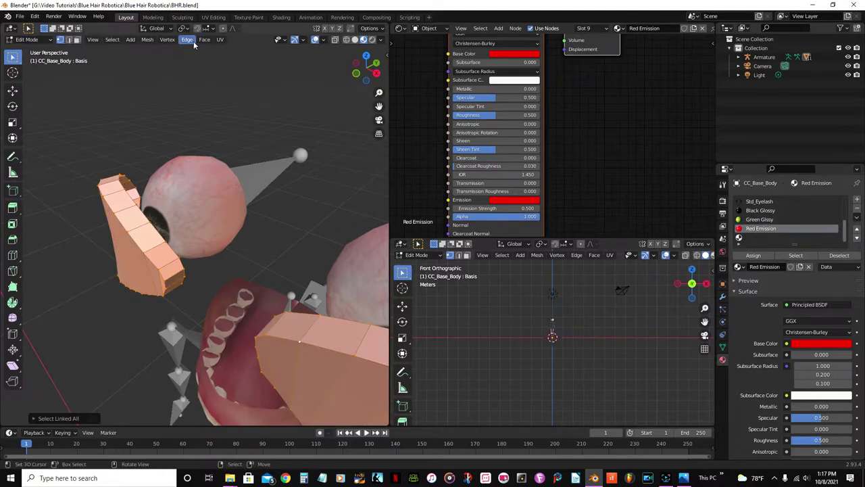
left_click(204, 39)
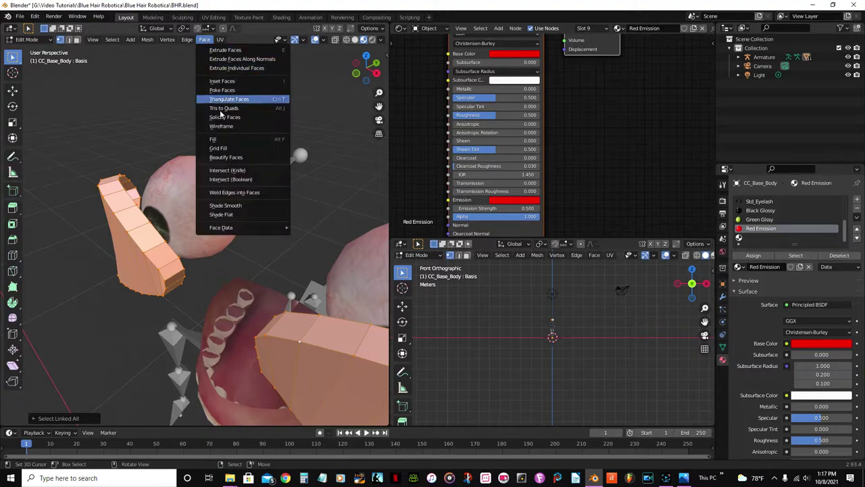
left_click(233, 205)
mouse_move(233, 205)
middle_mouse_down()
mouse_move(325, 199)
mouse_move(342, 232)
mouse_move(276, 233)
mouse_move(293, 230)
middle_mouse_up()
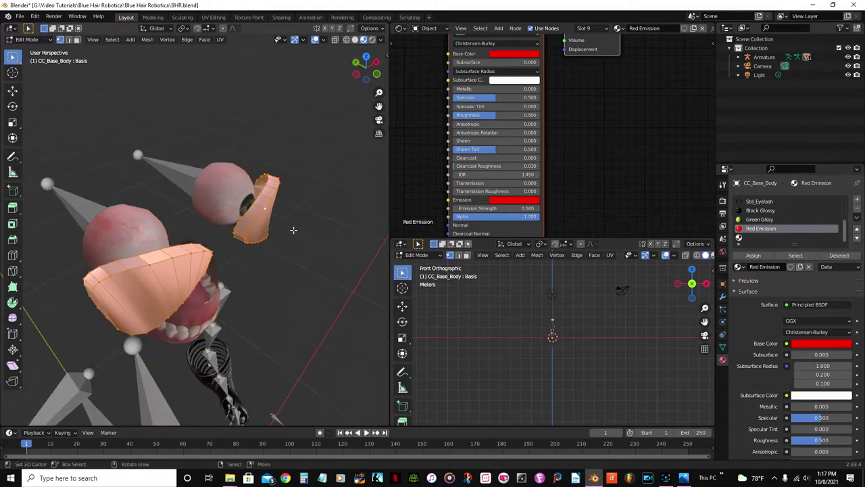
key("Tab")
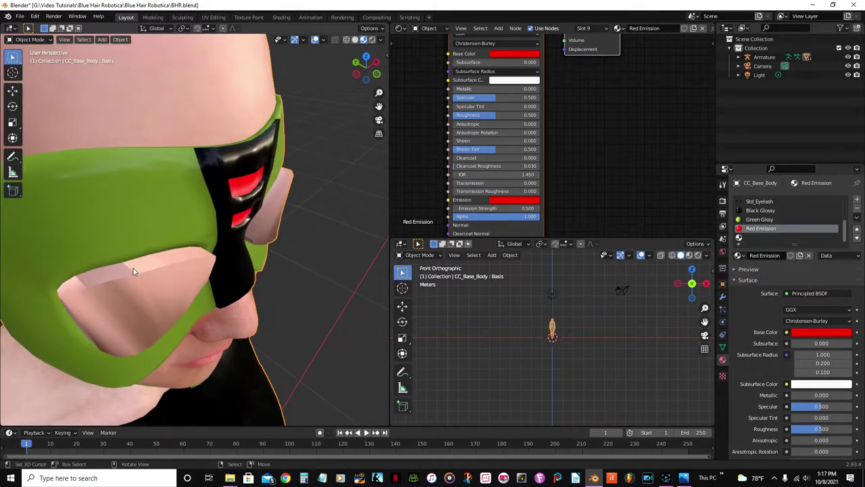
middle_click_drag(134, 277, 142, 260)
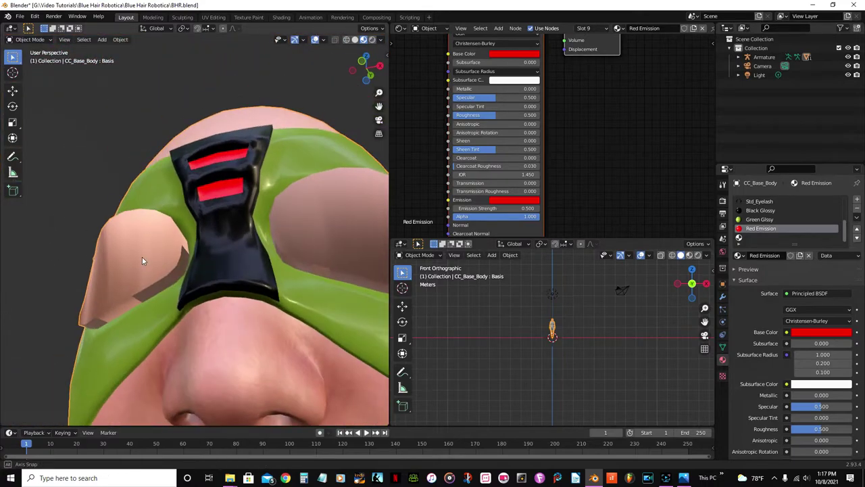
key("Tab")
middle_click_drag(159, 298, 172, 273)
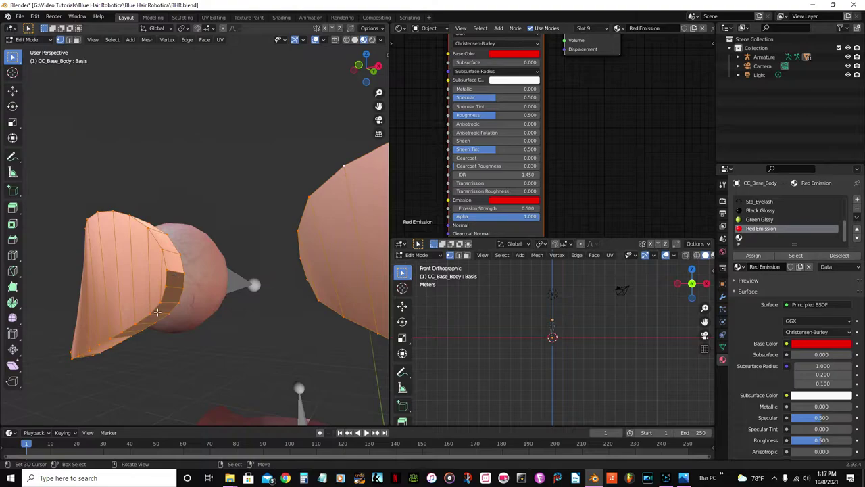
middle_click_drag(176, 278, 83, 304)
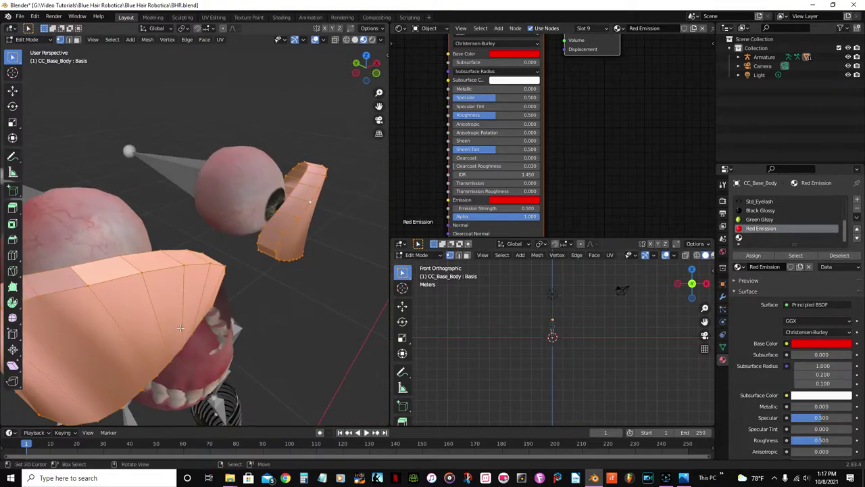
middle_click_drag(204, 259, 209, 242)
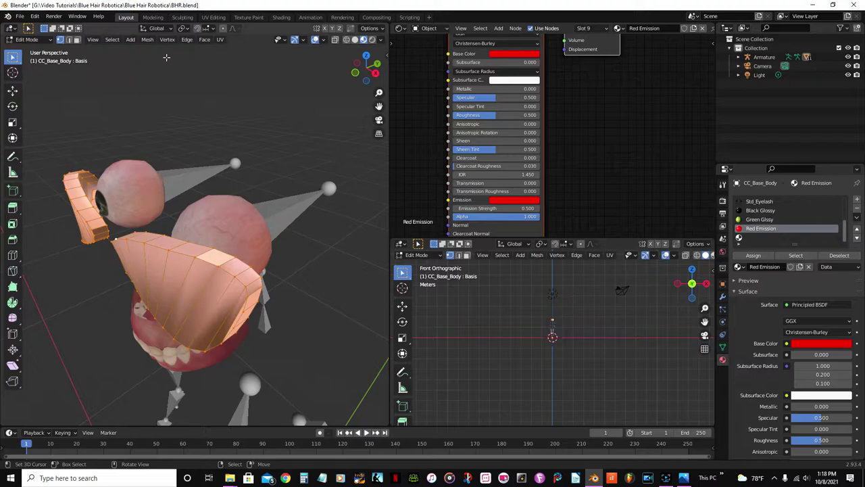
middle_click_drag(219, 220, 188, 70)
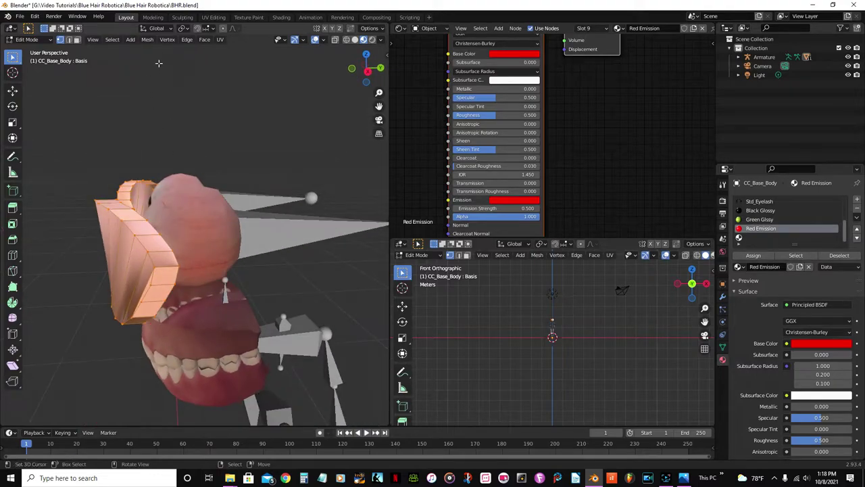
Recalculate the patch normals to point outside.
left_click(146, 41)
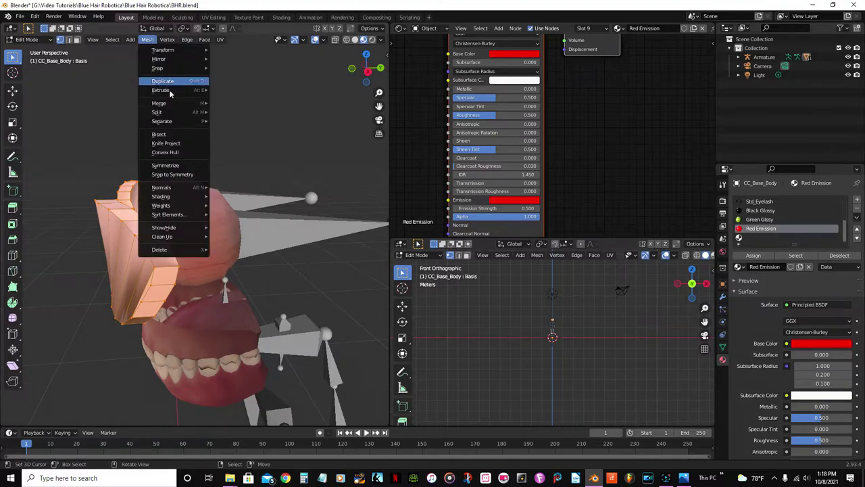
mouse_move(161, 193)
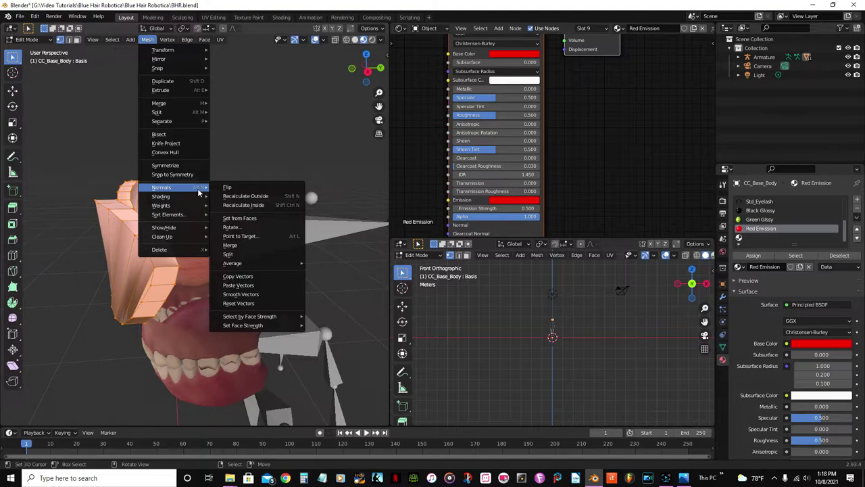
left_click(233, 196)
middle_click_drag(150, 263, 190, 272)
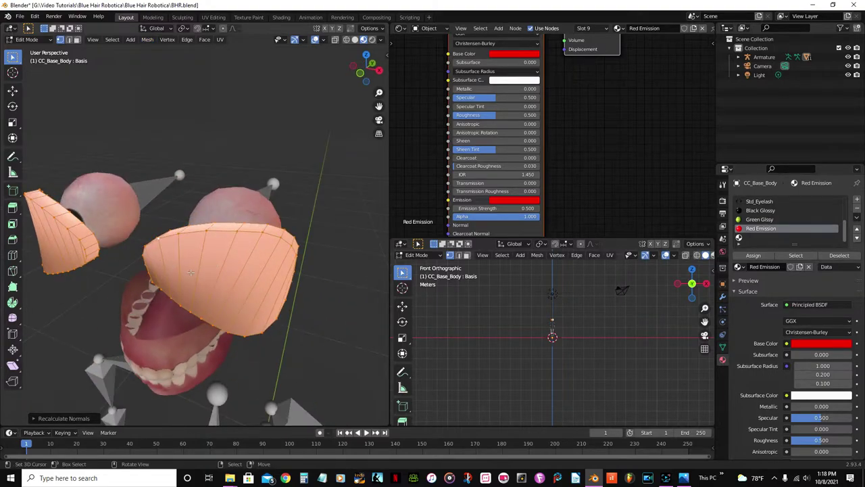
middle_click_drag(133, 286, 119, 254)
Save BHR.blend from Object Mode with a front view of the masked face.
key("Tab")
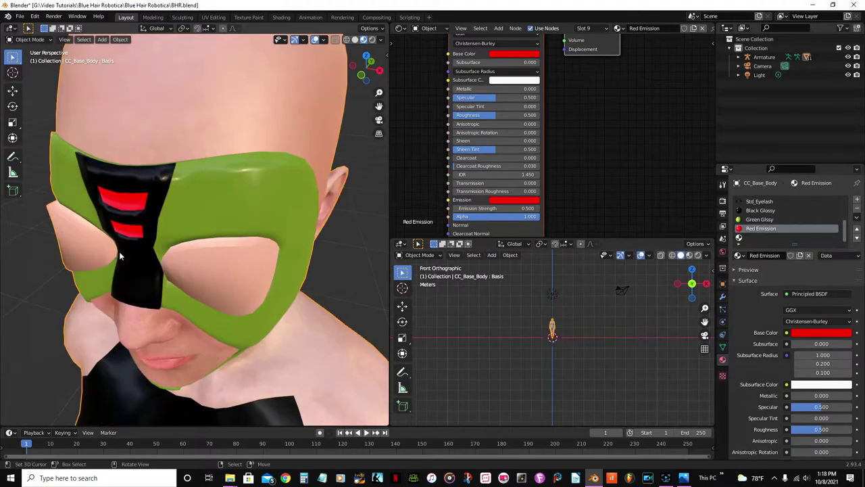
key("ctrl+s")
middle_click_drag(119, 252, 142, 222)
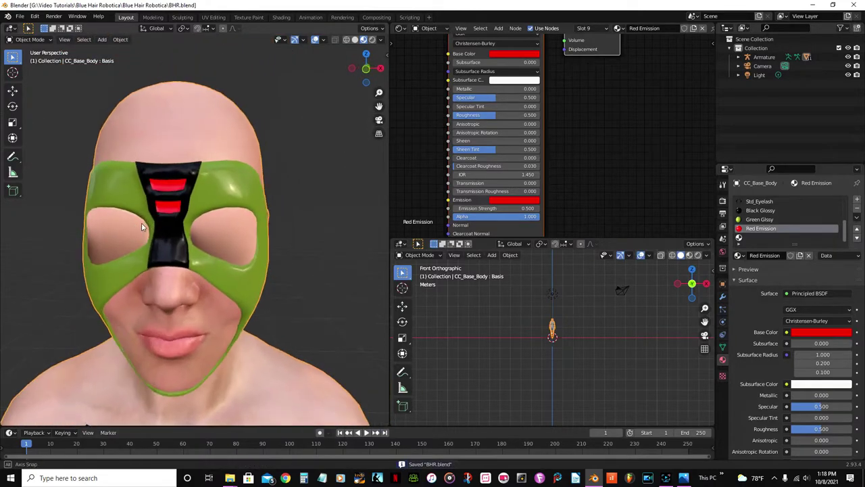
key("Tab")
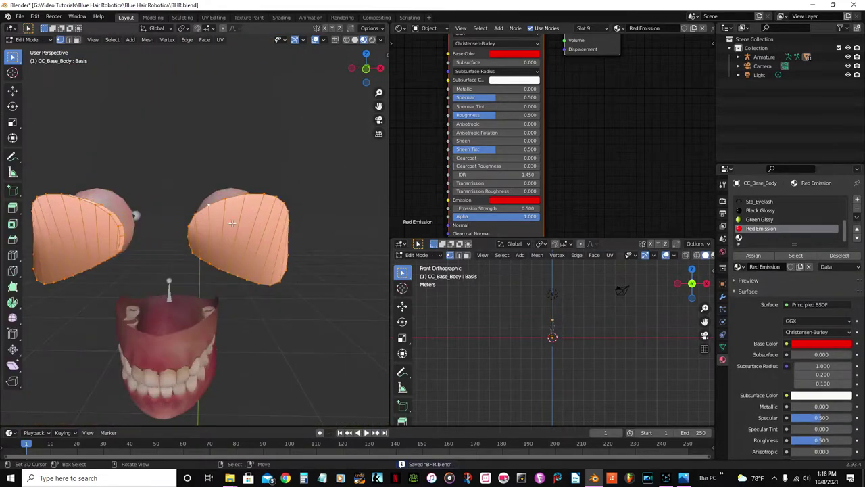
Remove the extra empty material slot on CC_Base_Body and create a new material named Glass.
left_click(857, 200)
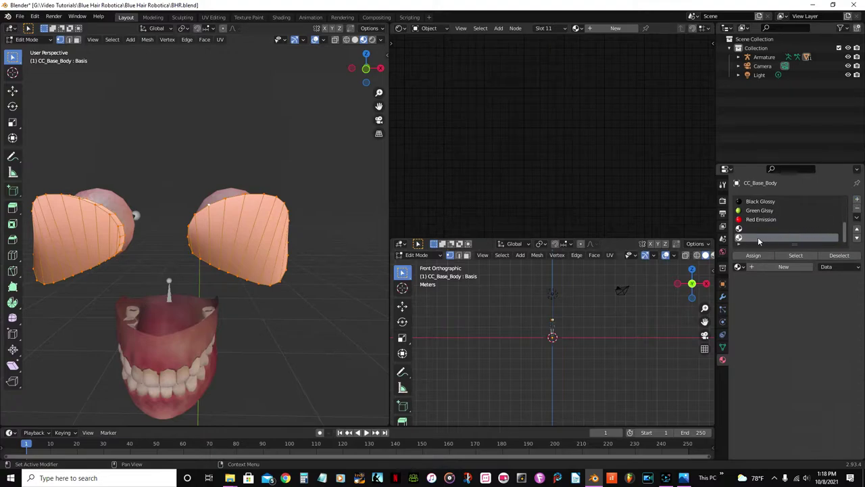
left_click(857, 209)
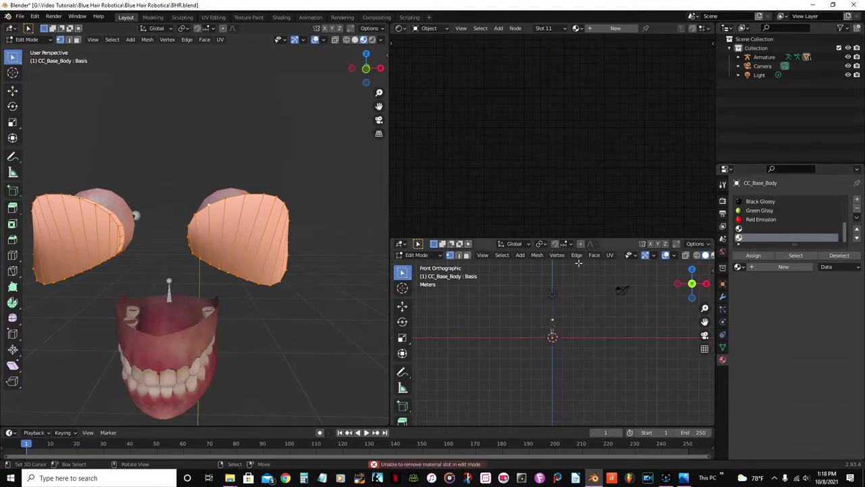
key("Tab")
left_click(856, 209)
left_click(782, 256)
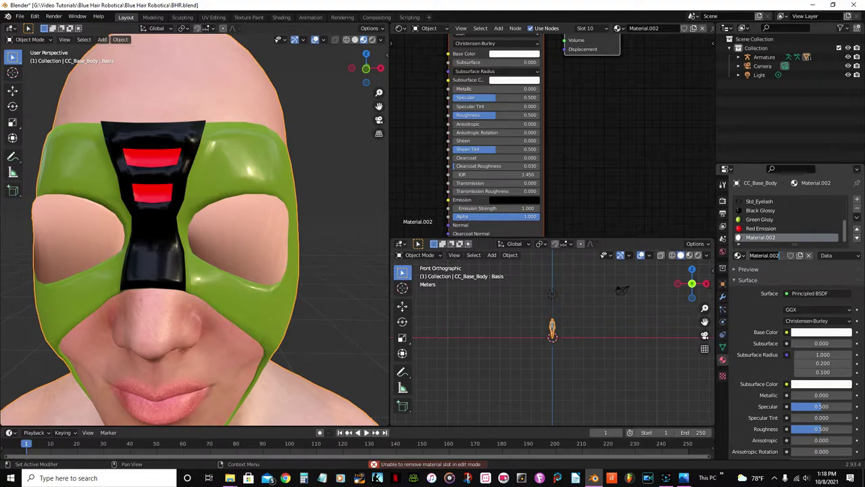
type("Glass")
Confirm the Glass name and set its Base Color to a dark red.
key("Return")
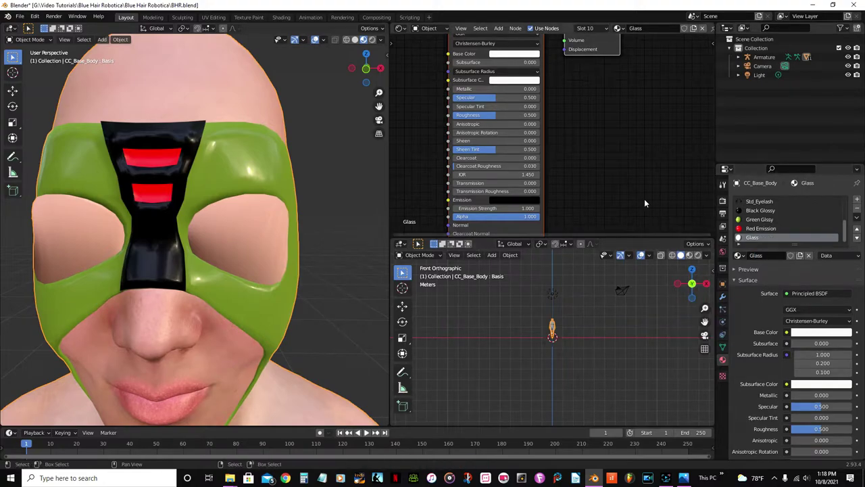
key("Home")
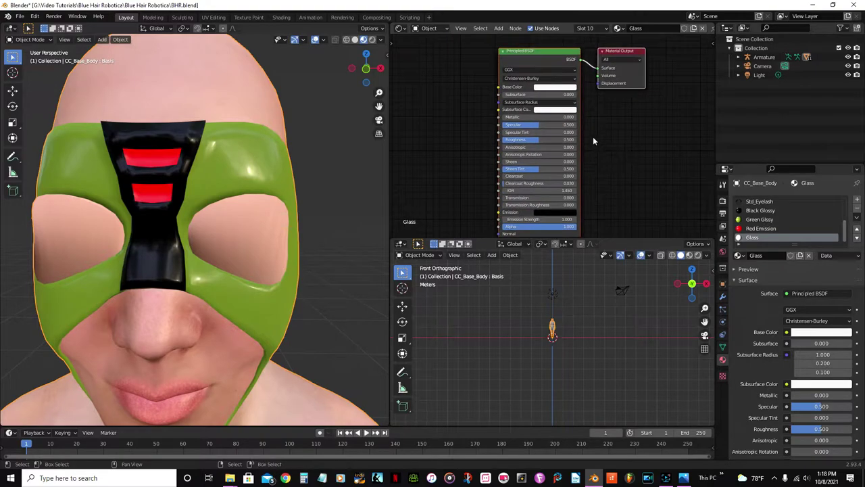
scroll(589, 108, "up", 2)
left_click(550, 85)
mouse_move(556, 125)
left_mouse_down()
mouse_move(552, 156)
mouse_move(566, 158)
left_mouse_up()
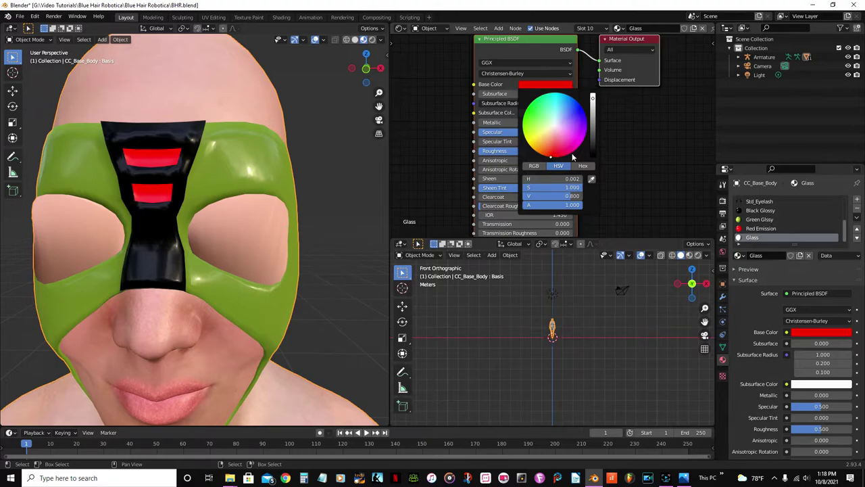
left_click(594, 142)
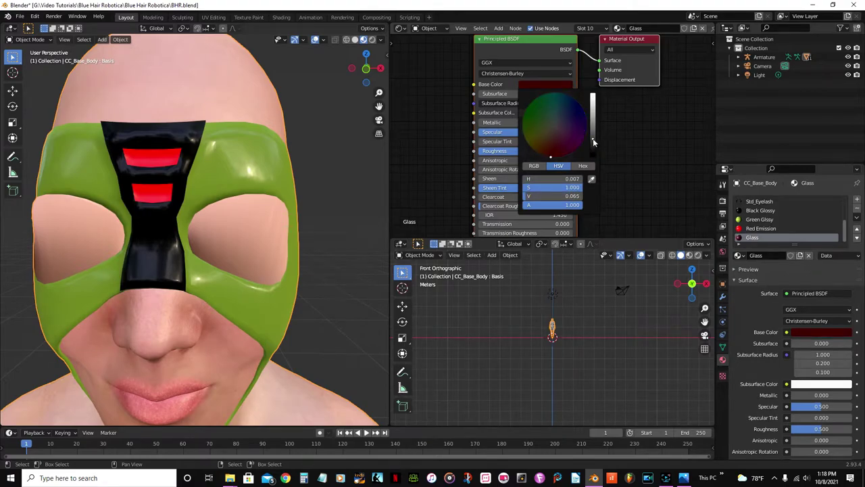
Set the Glass material's Alpha to 0.7.
middle_click_drag(575, 226, 524, 154)
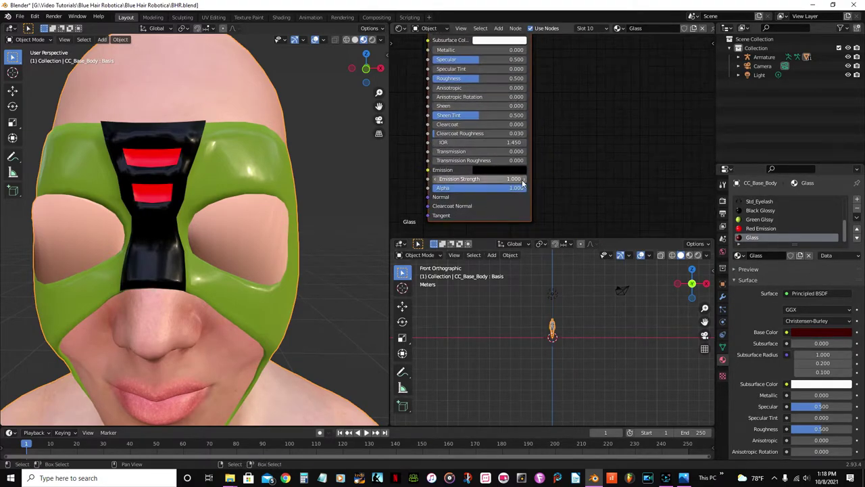
left_click(507, 188)
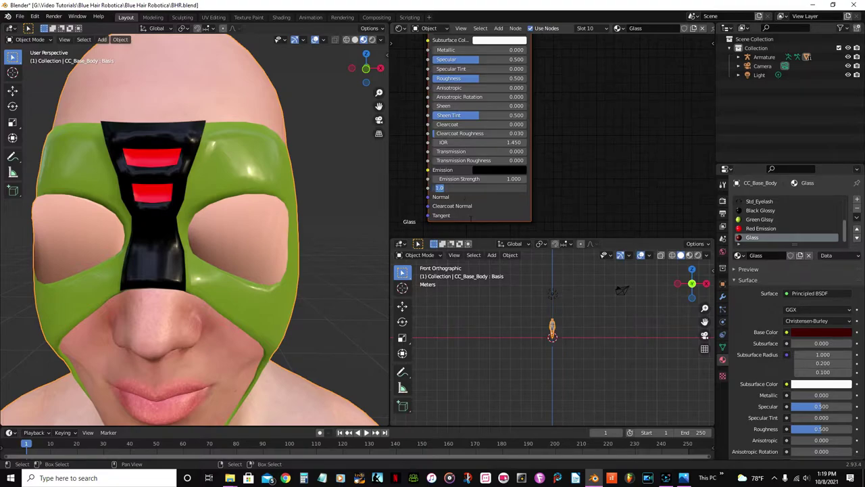
key("BackSpace")
type(".7")
key("Return")
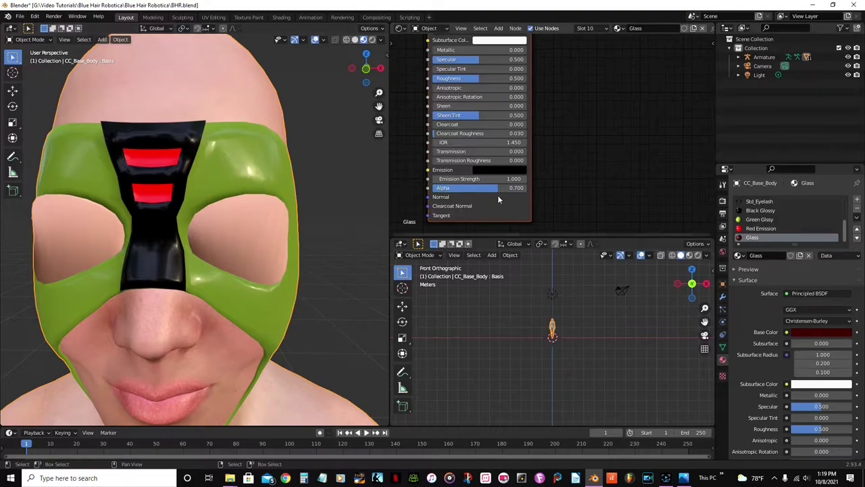
Assign the Glass material to the selected eye lens faces in Edit Mode.
middle_click_drag(298, 242, 232, 252)
key("Tab")
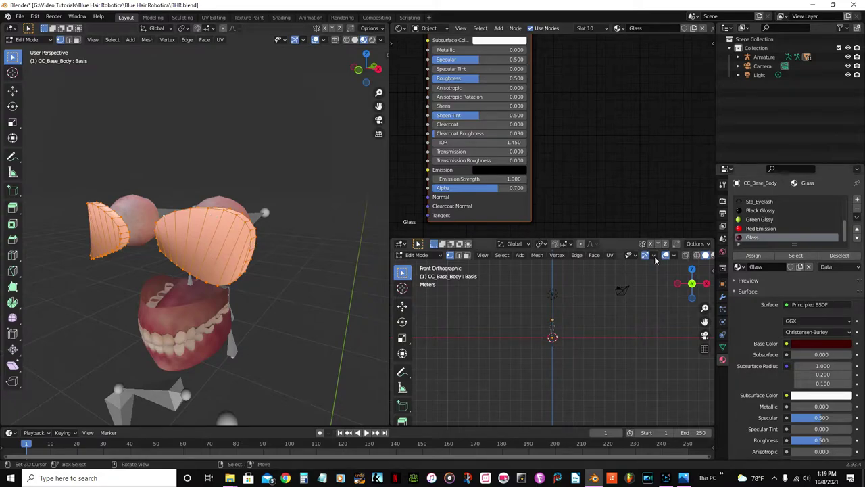
left_click(753, 256)
mouse_move(284, 270)
middle_mouse_down()
mouse_move(347, 290)
mouse_move(279, 282)
middle_mouse_up()
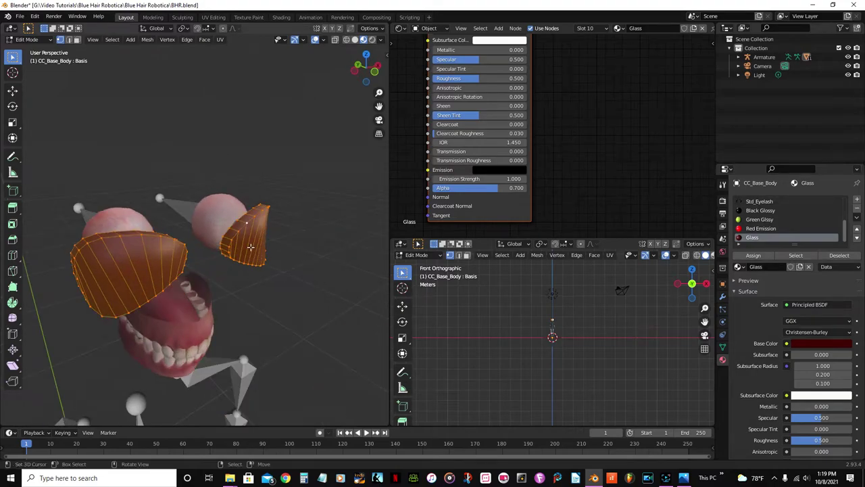
Reveal all hidden geometry, deselect everything, return to Object Mode and save BHR.blend.
key("alt+h")
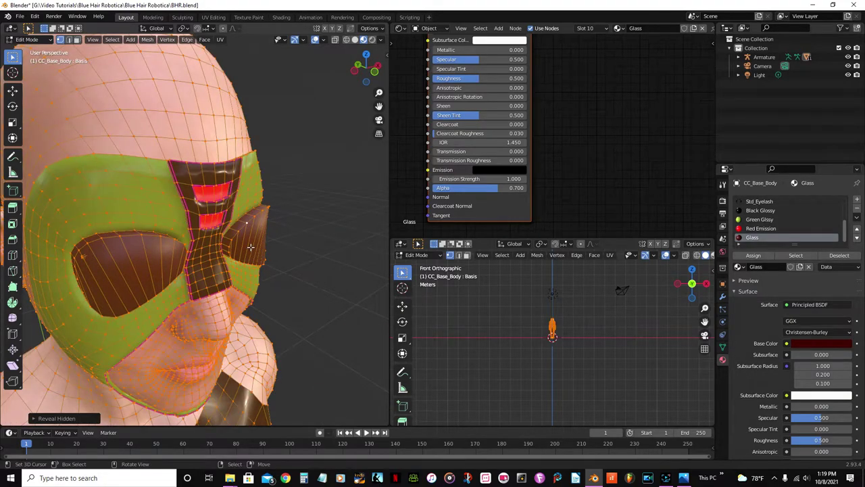
key("alt+a")
mouse_move(245, 245)
middle_mouse_down()
mouse_move(242, 210)
mouse_move(190, 217)
mouse_move(217, 236)
mouse_move(209, 235)
mouse_move(247, 238)
middle_mouse_up()
key("Tab")
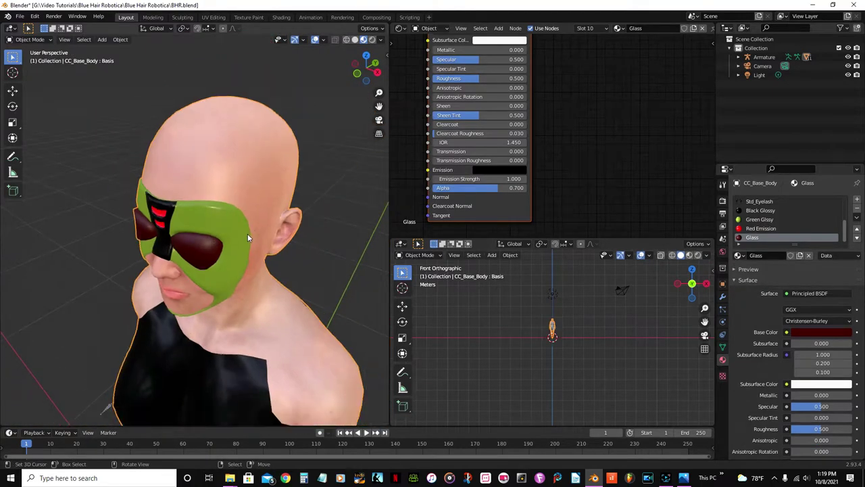
key("ctrl+s")
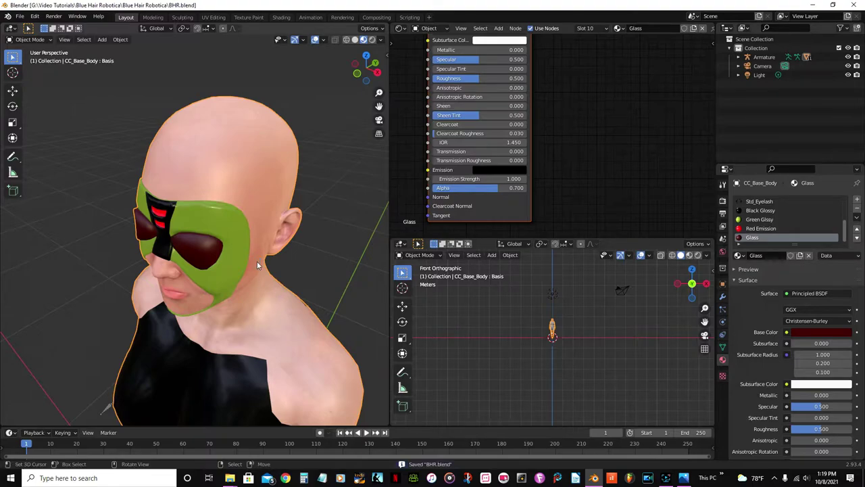
Unhide the blue hair and preview the front view in Rendered shading.
key("alt+h")
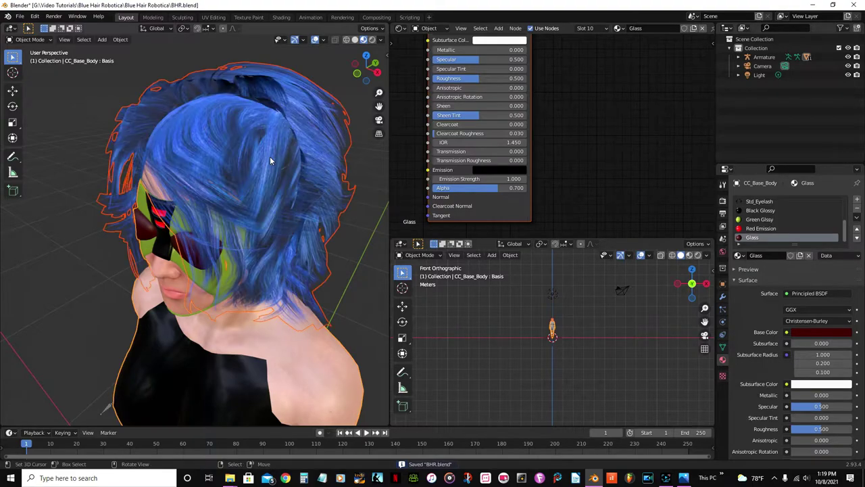
key("KP_1")
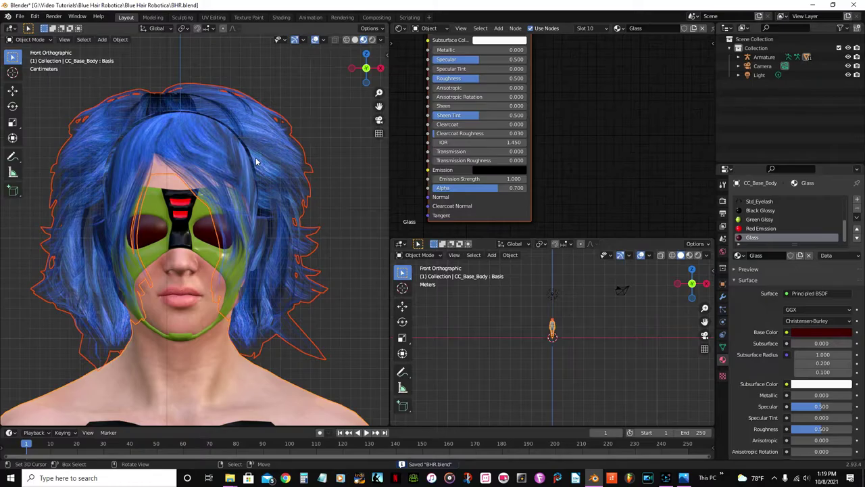
left_click(371, 39)
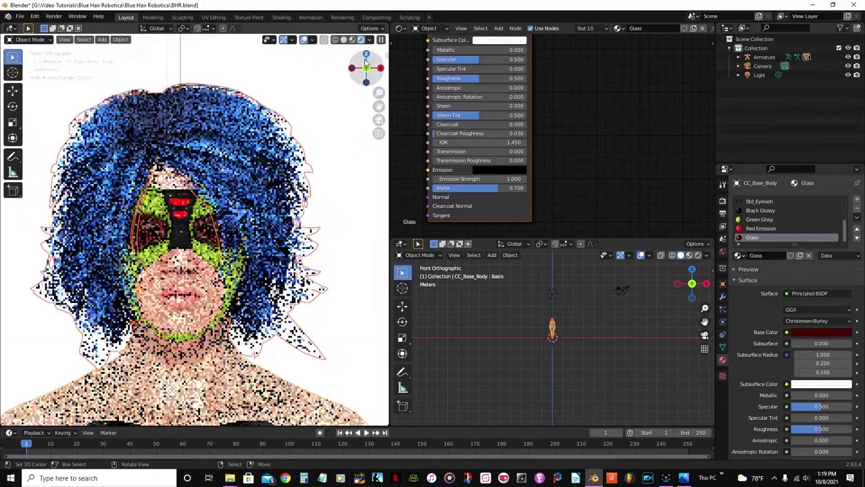
Set the Glass Specular to 0.2 and Roughness to 0.2, then save.
scroll(277, 309, "up", 5)
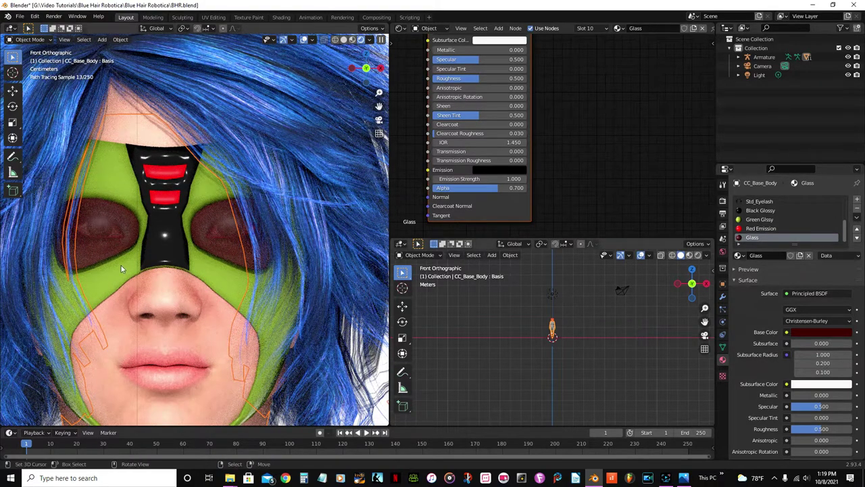
scroll(533, 112, "up", 4, "shift")
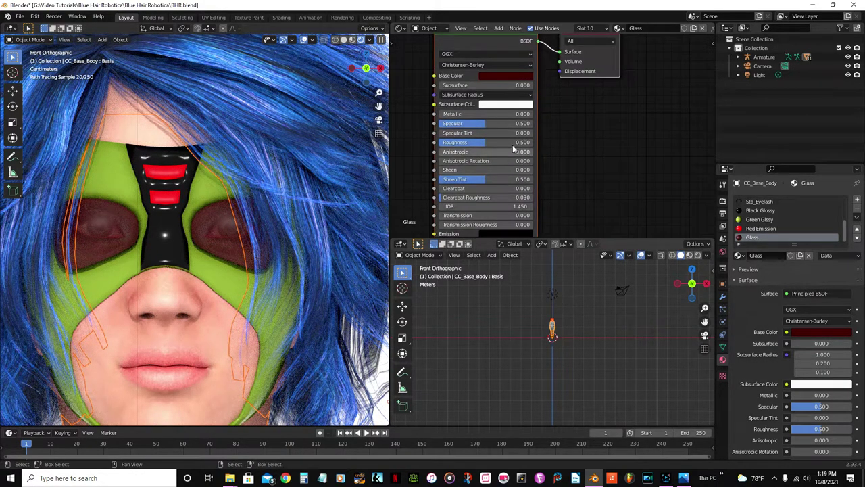
left_click(501, 125)
type(".2")
key("Return")
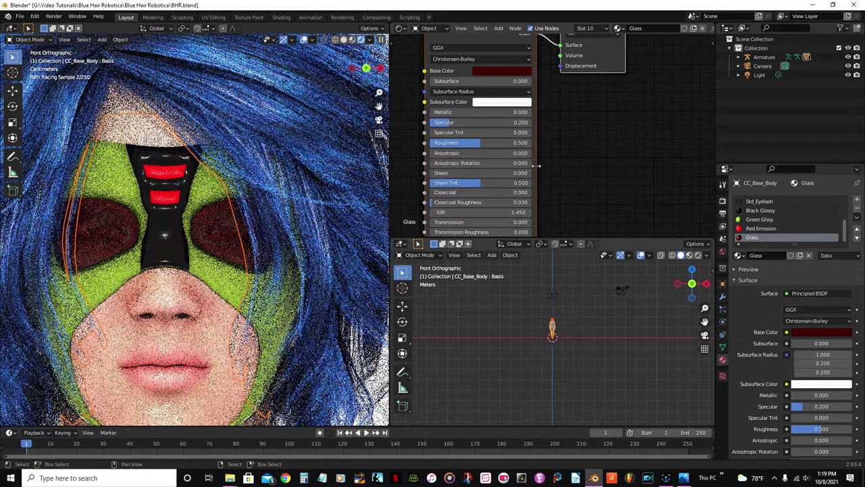
left_click(488, 144)
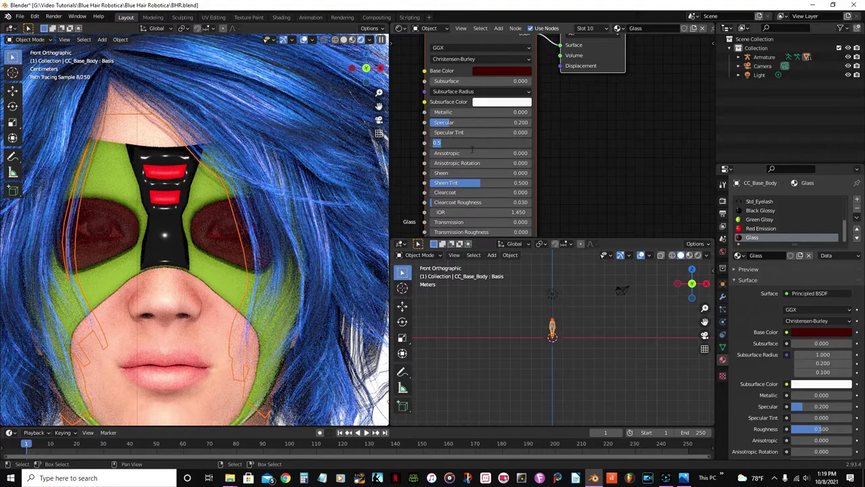
key("BackSpace")
type(".2")
key("Return")
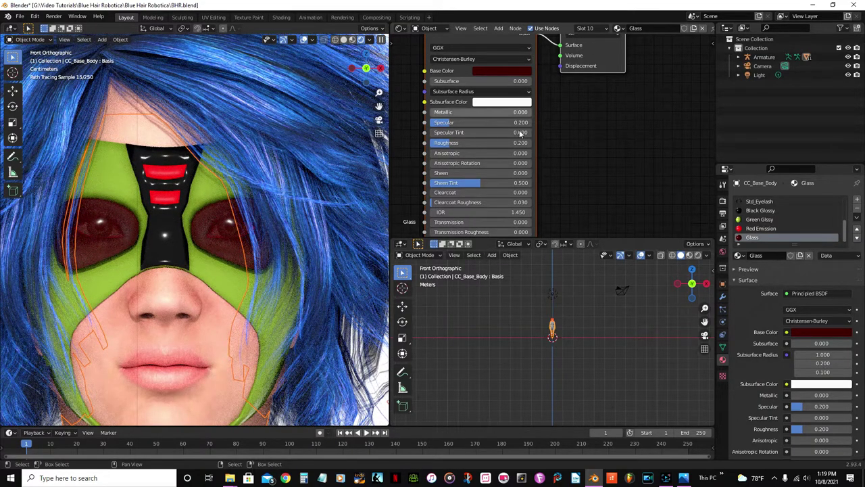
scroll(519, 133, "down", 5)
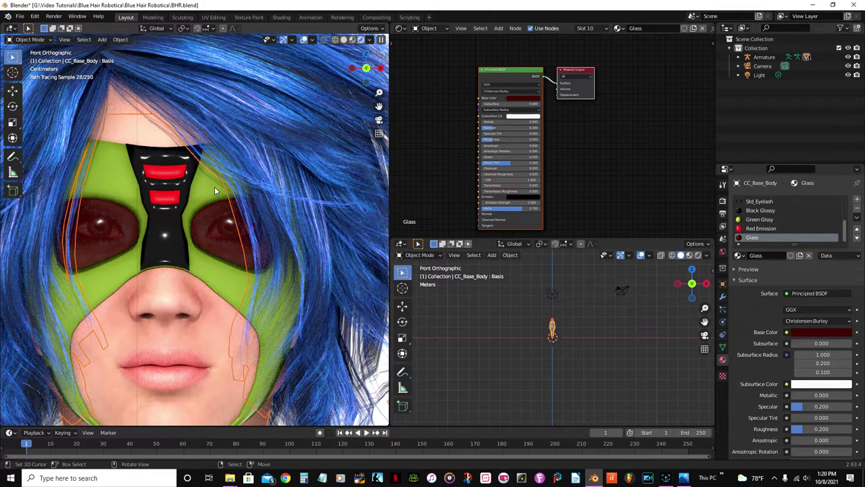
key("ctrl+s")
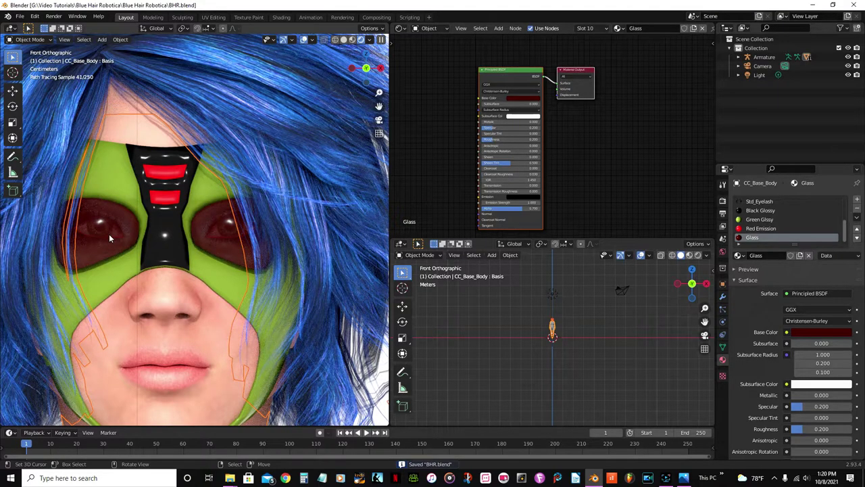
Raise the Glass material's Alpha from 0.7 to 0.8.
scroll(108, 232, "down", 2)
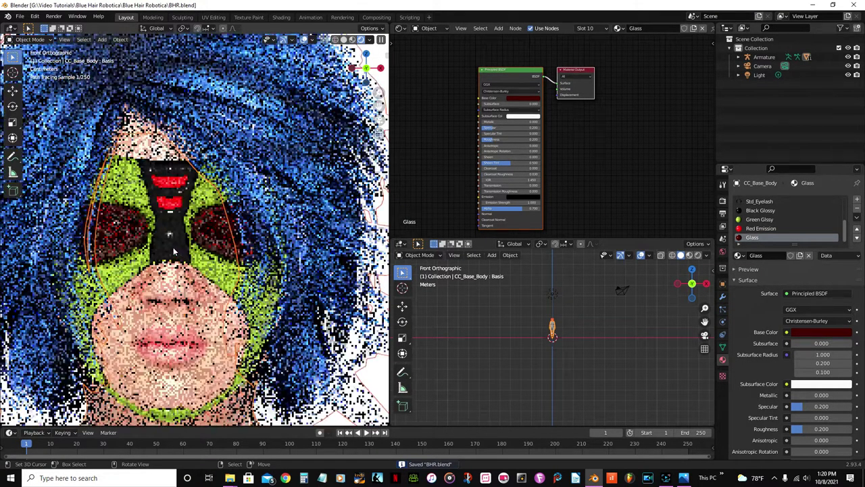
scroll(173, 251, "up", 2)
scroll(549, 169, "up", 1)
scroll(547, 188, "up", 1)
middle_click_drag(546, 187, 549, 139)
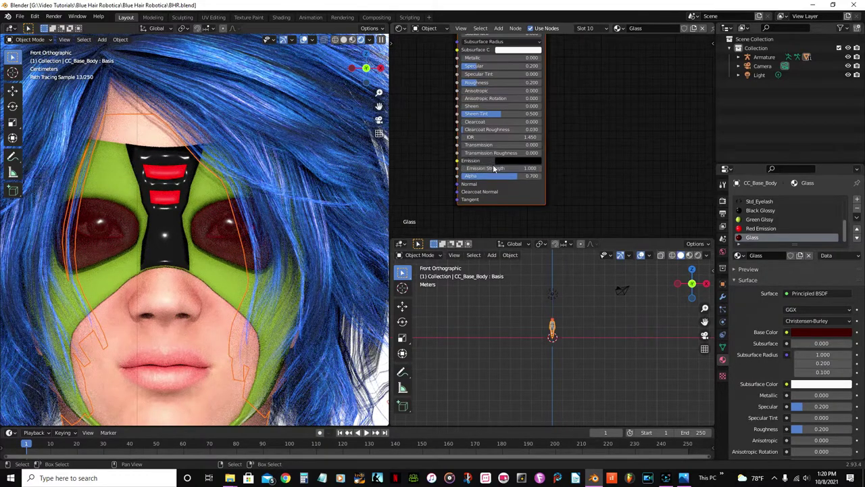
left_click(515, 175)
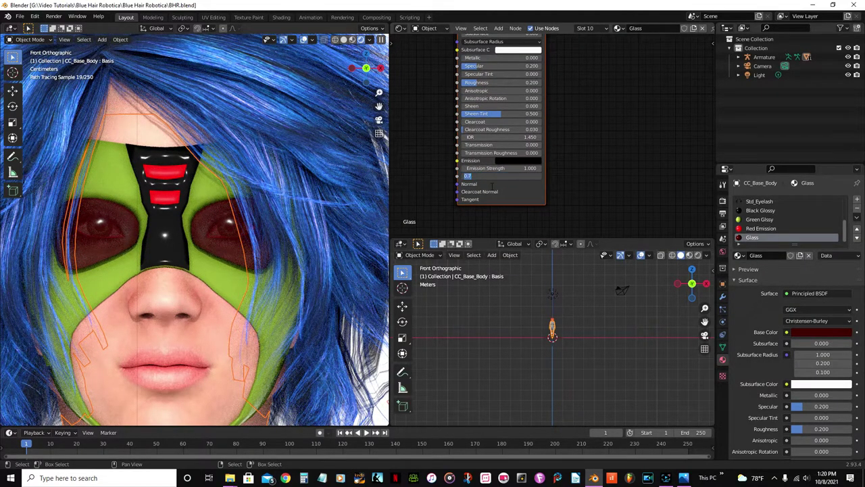
type(".8")
key("Return")
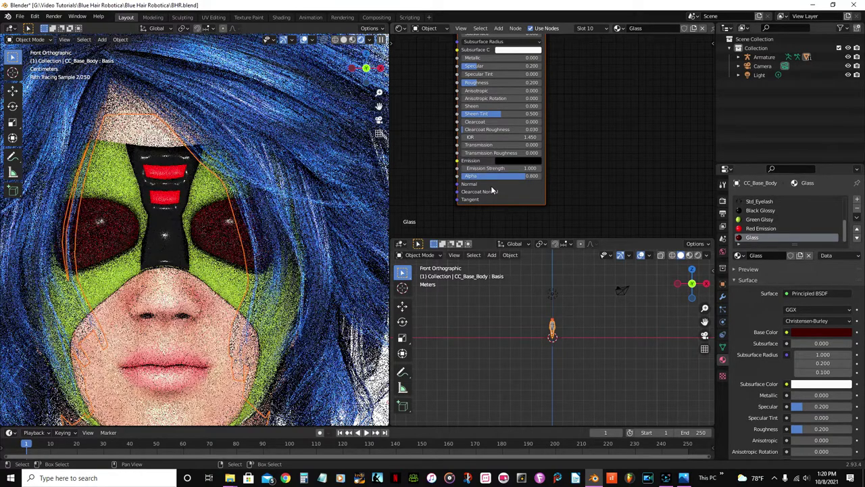
scroll(175, 236, "down", 2)
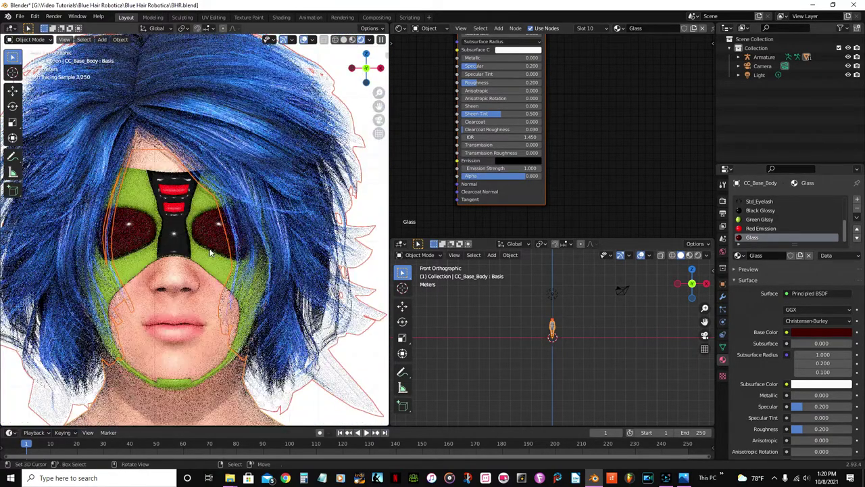
scroll(235, 261, "up", 3)
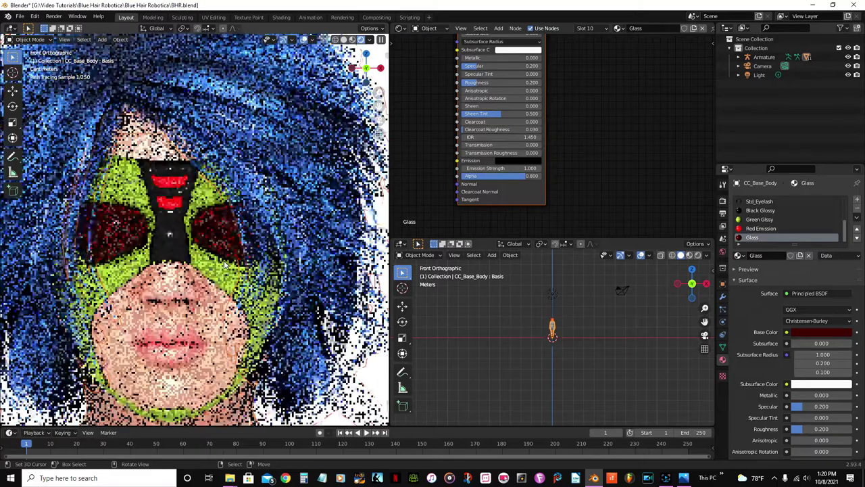
Set the Red Emission material's Emission Strength to 1, then to 2.
left_click(758, 229)
left_click(533, 169)
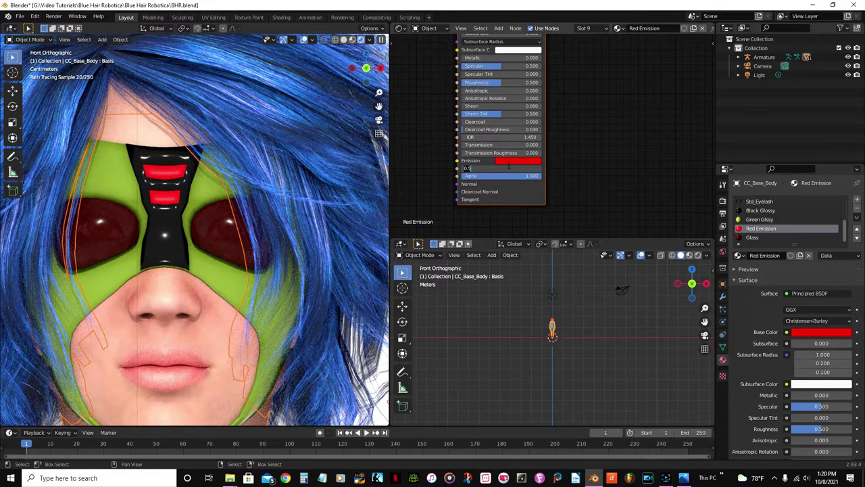
type("1")
key("Return")
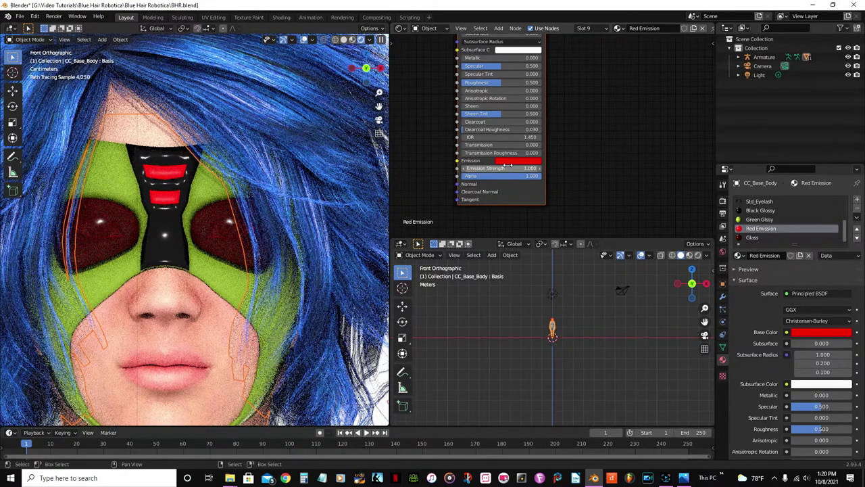
left_click(507, 168)
type("2")
key("Return")
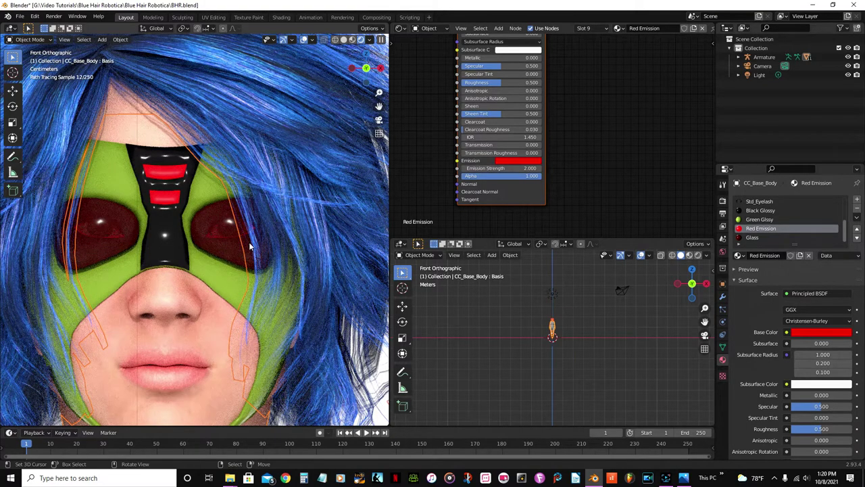
Save BHR.blend and switch the viewport to Material Preview shading.
scroll(211, 247, "down", 3)
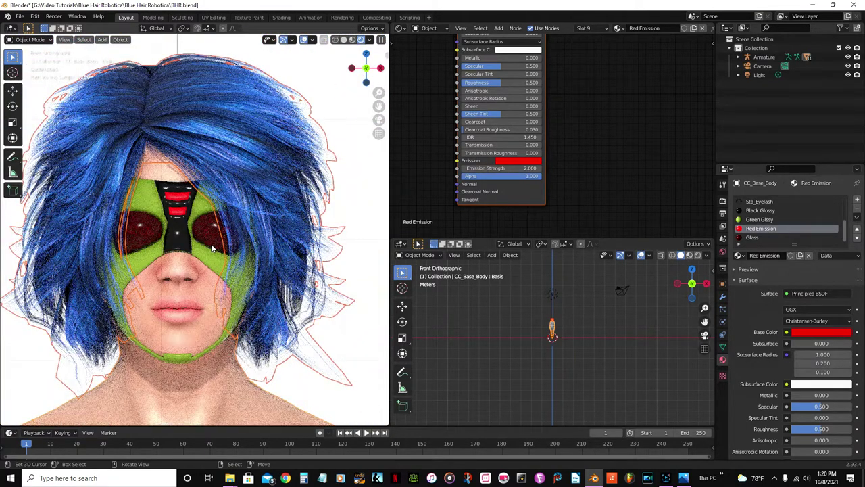
key("ctrl+s")
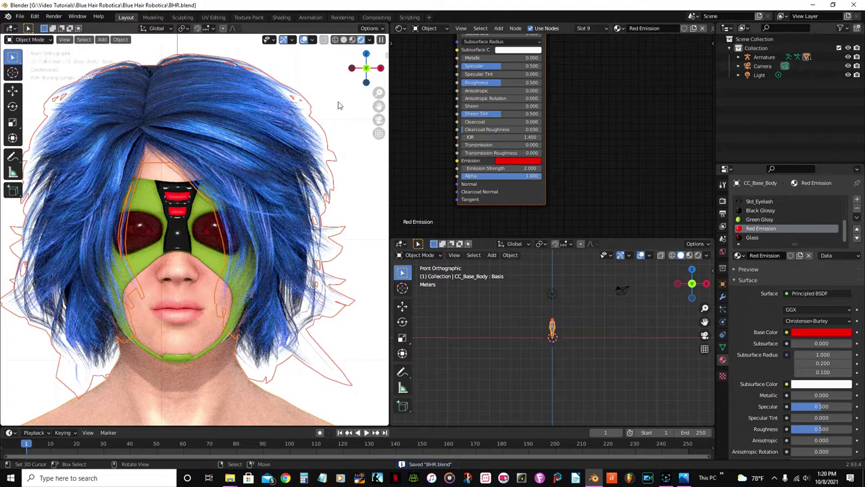
left_click(352, 39)
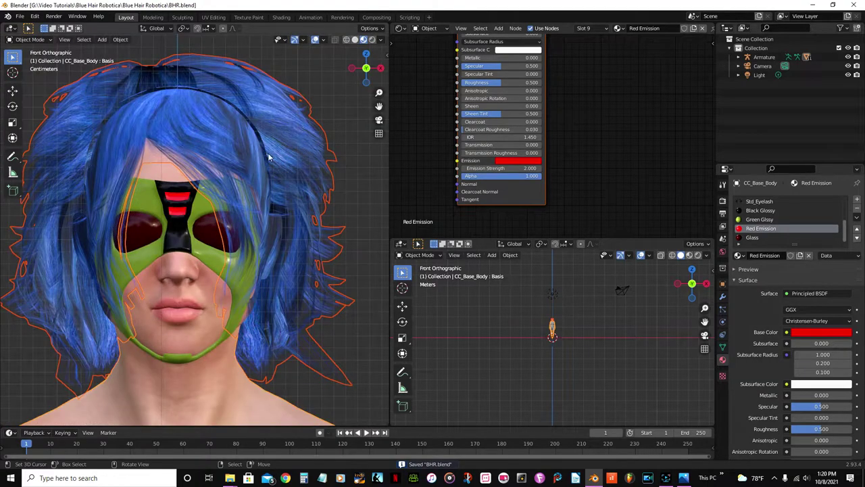
Select the blue hair and hide it to expose the masked head.
scroll(199, 232, "up", 3)
scroll(287, 129, "down", 3)
left_click(286, 137)
key("h")
middle_click_drag(291, 161, 223, 198)
Select the CC_Base_Body mesh, enter Edit Mode, and save BHR.blend.
left_click(221, 200)
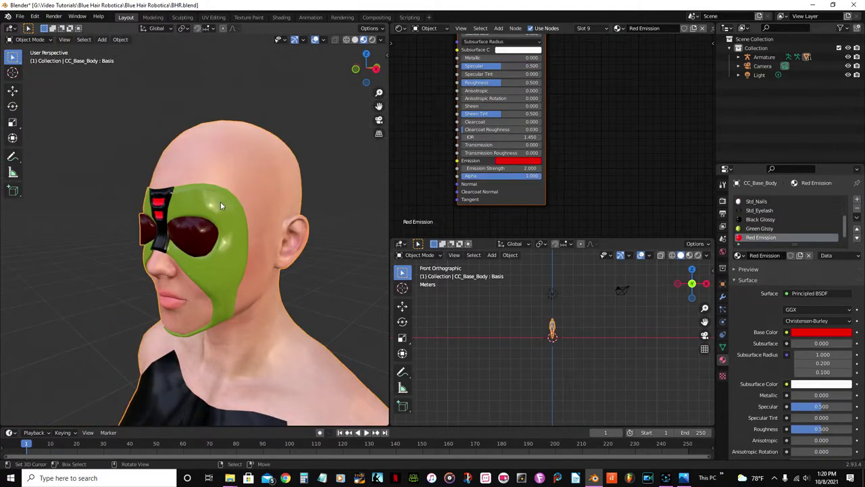
key("Tab")
scroll(219, 199, "up", 3)
scroll(215, 192, "down", 1)
middle_click_drag(215, 191, 248, 189)
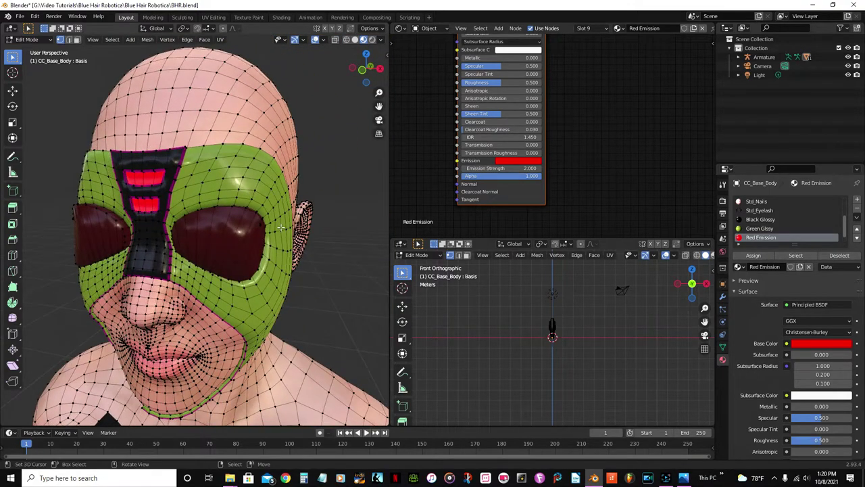
key("ctrl+s")
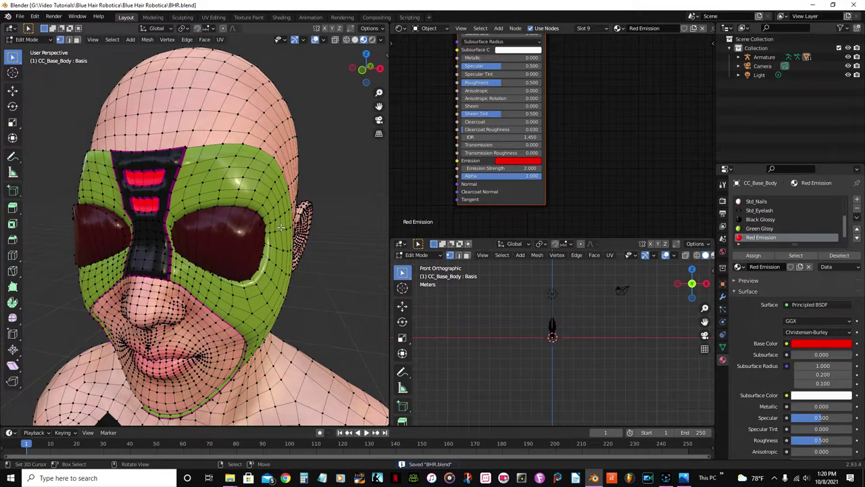
Return to Object Mode and show the body's Armature and Subdivision (viewport 3, render 2) modifiers.
key("Tab")
scroll(277, 223, "down", 2)
scroll(274, 223, "up", 4)
middle_click_drag(274, 223, 350, 248)
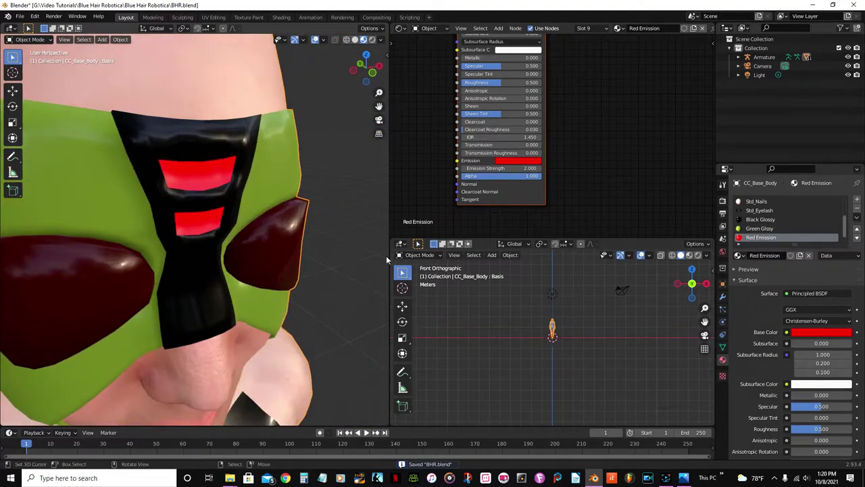
left_click(723, 295)
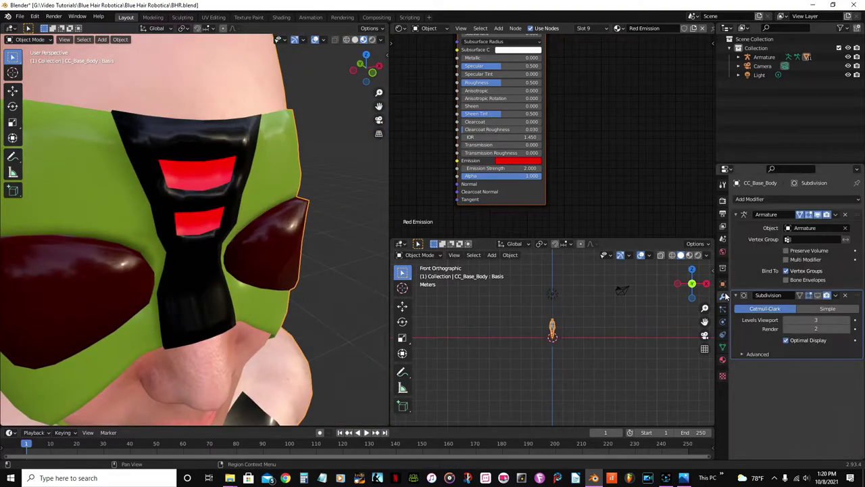
Turn on the body Subdivision modifier's viewport display, inspect the masked head, and return to Edit Mode.
left_click(818, 296)
scroll(253, 275, "down", 3)
middle_click_drag(252, 275, 241, 256)
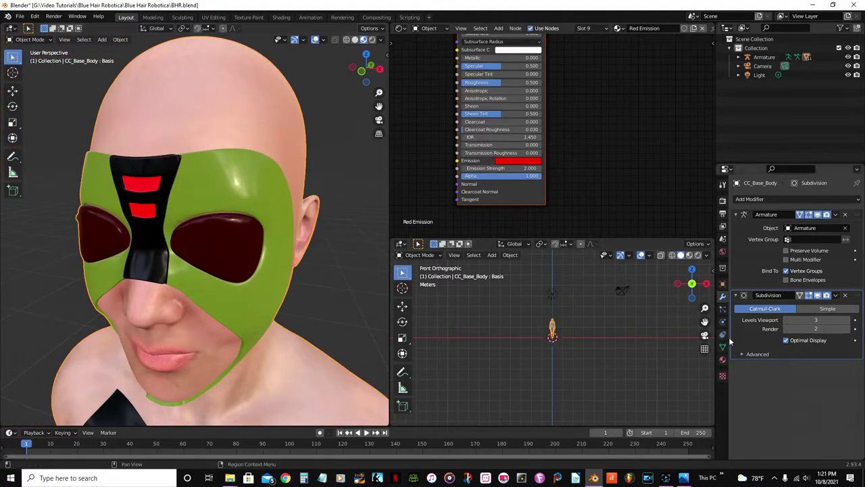
middle_click_drag(250, 291, 227, 298)
key("Tab")
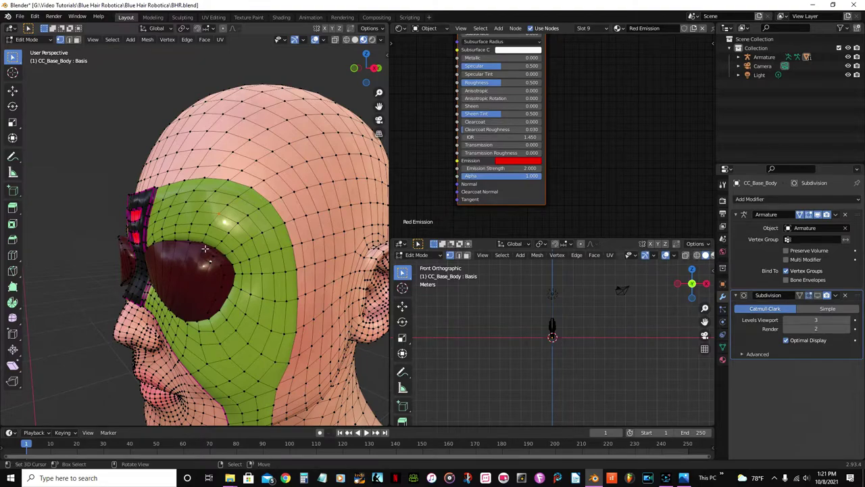
Select the whole linked mask mesh with Ctrl+L and hide it.
middle_click_drag(217, 211, 136, 253)
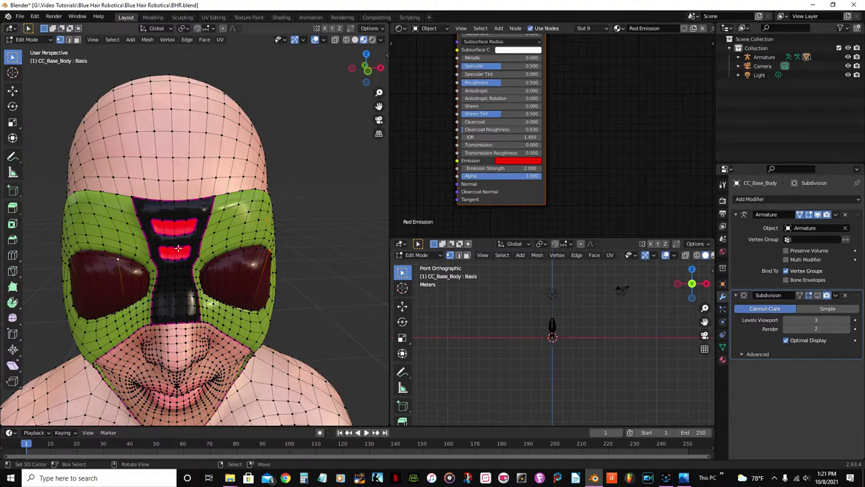
key("ctrl+l")
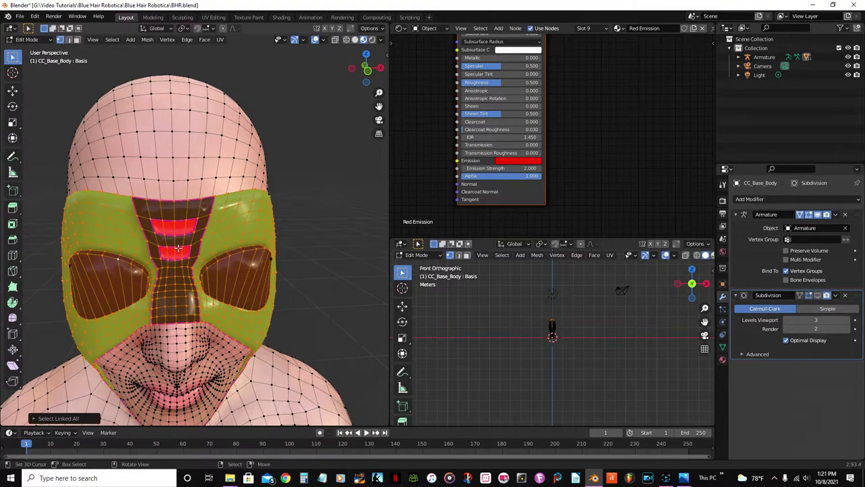
key("h")
Switch to Face select mode and move in close on the bare eyes.
middle_click_drag(138, 229, 130, 231)
scroll(131, 231, "up", 8)
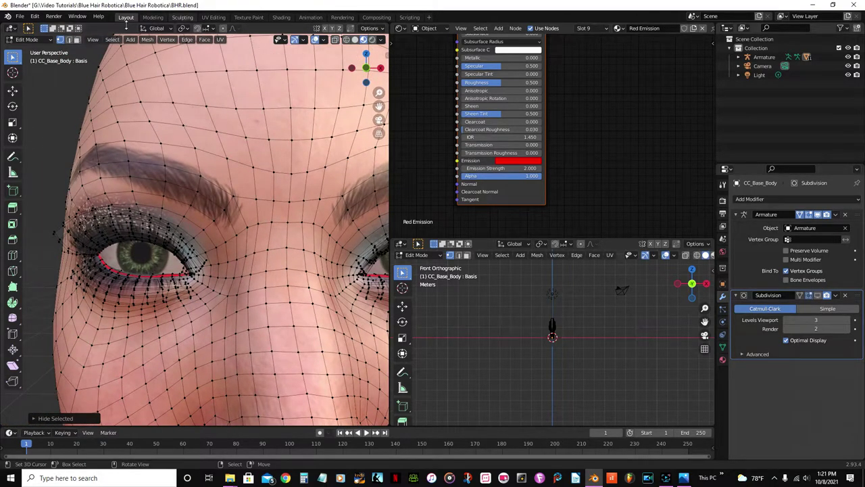
left_click(76, 40)
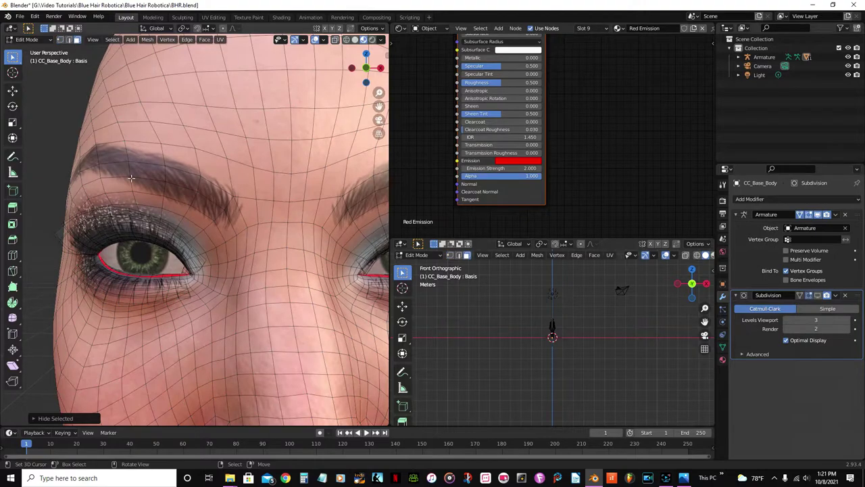
middle_click_drag(162, 247, 165, 227)
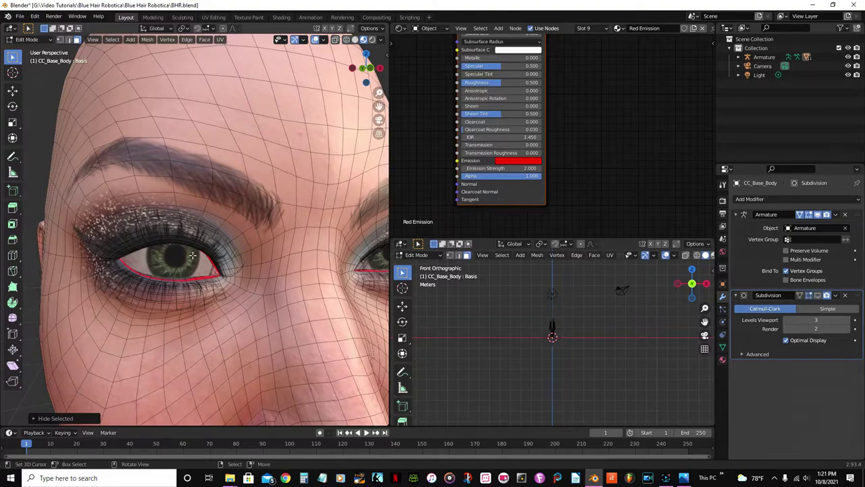
scroll(167, 263, "down", 3)
middle_click_drag(167, 267, 167, 284)
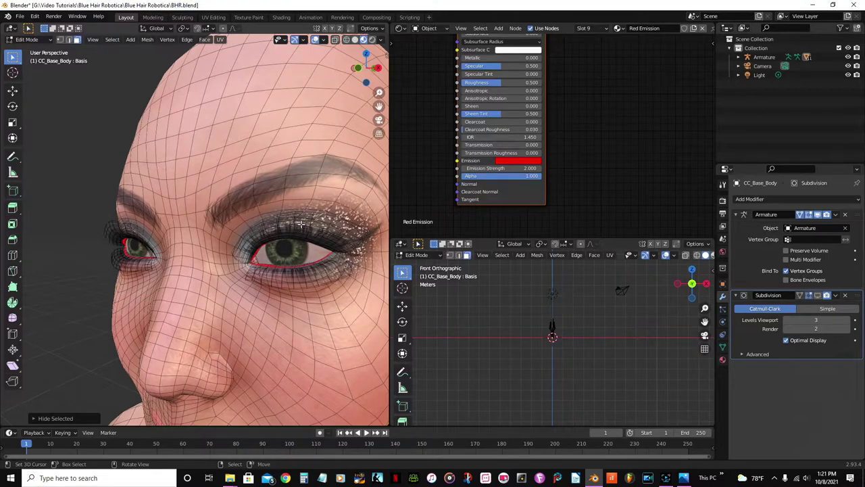
Frame the face in a straight front view (Numpad 1) to inspect the red-rimmed eyes.
scroll(250, 255, "down", 3)
middle_click_drag(250, 255, 227, 221)
scroll(270, 250, "up", 5)
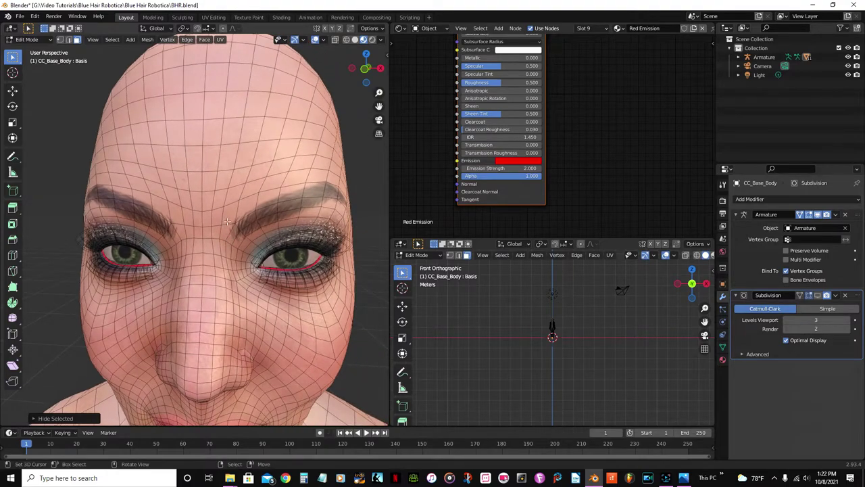
scroll(261, 300, "up", 2)
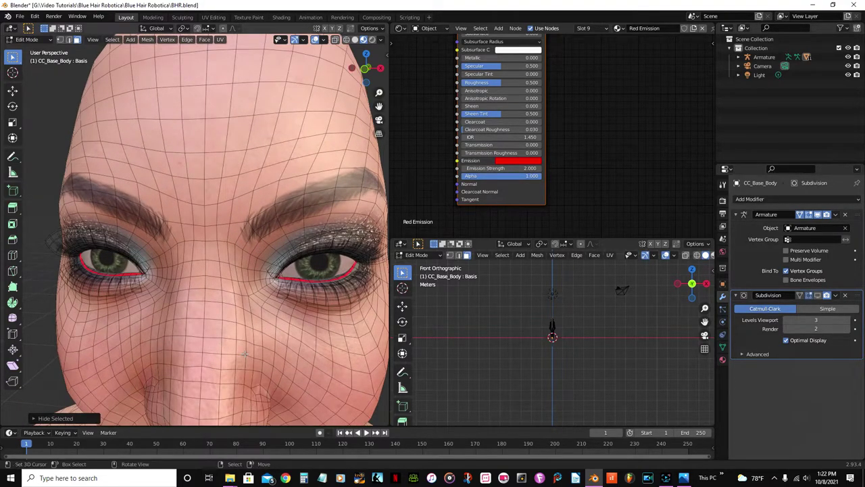
key("KP_1")
scroll(207, 355, "up", 4)
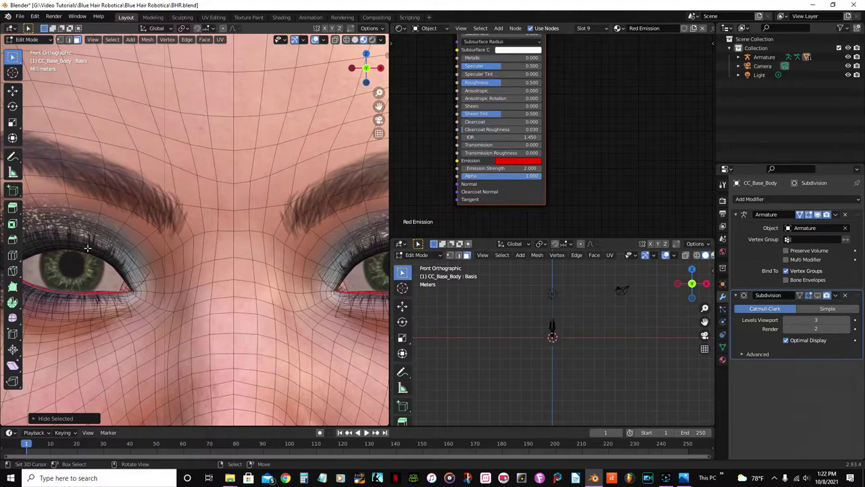
scroll(171, 253, "down", 4)
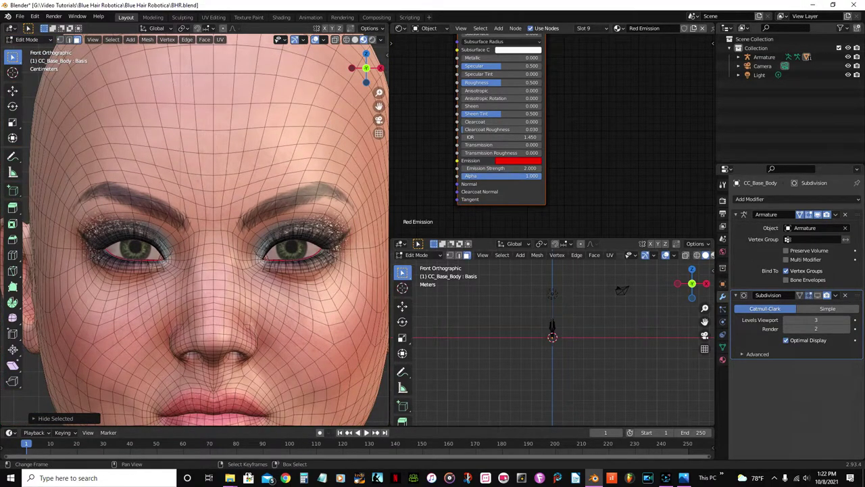
mouse_move(229, 479)
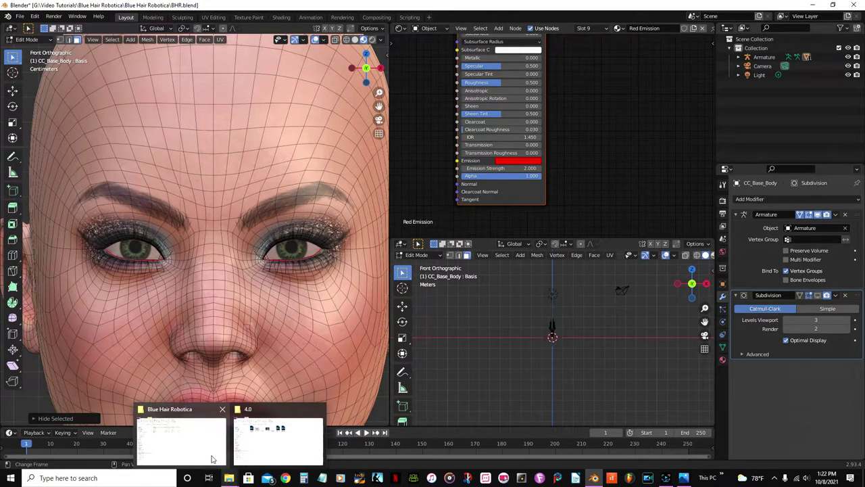
In the Blue Hair Robotica folder, open BHR.fbm and then the Std_Eyelash_Opacity image.
left_click(192, 446)
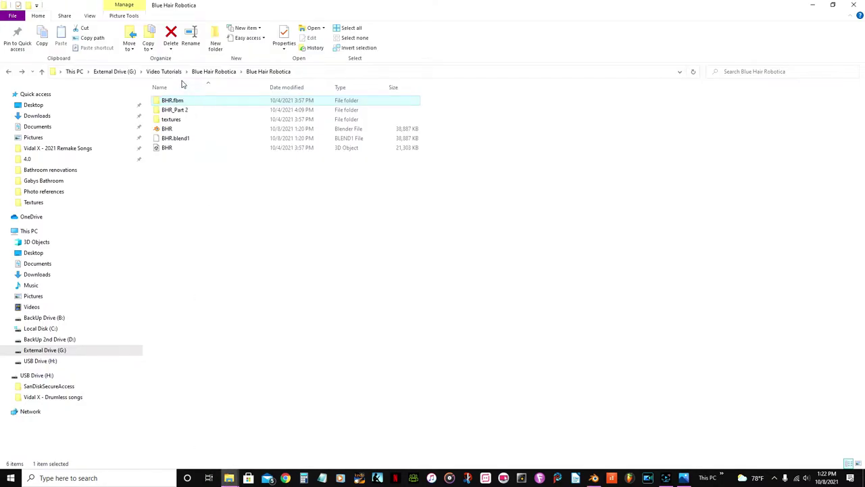
double_click(174, 102)
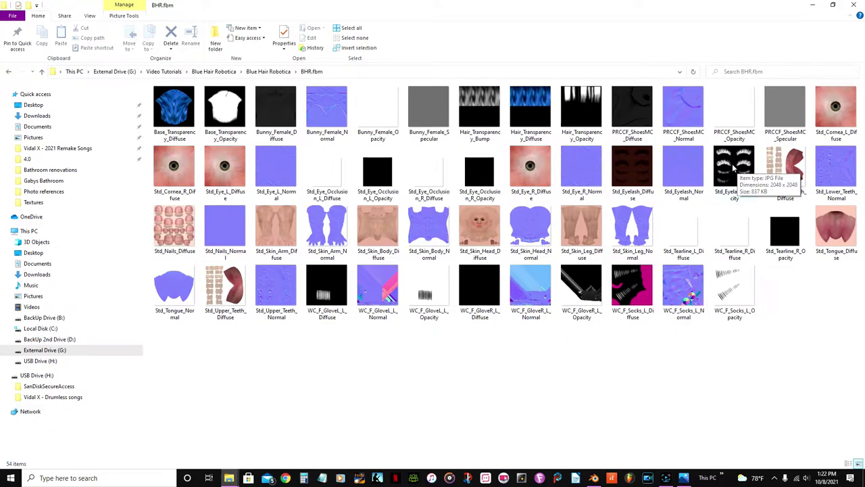
double_click(734, 168)
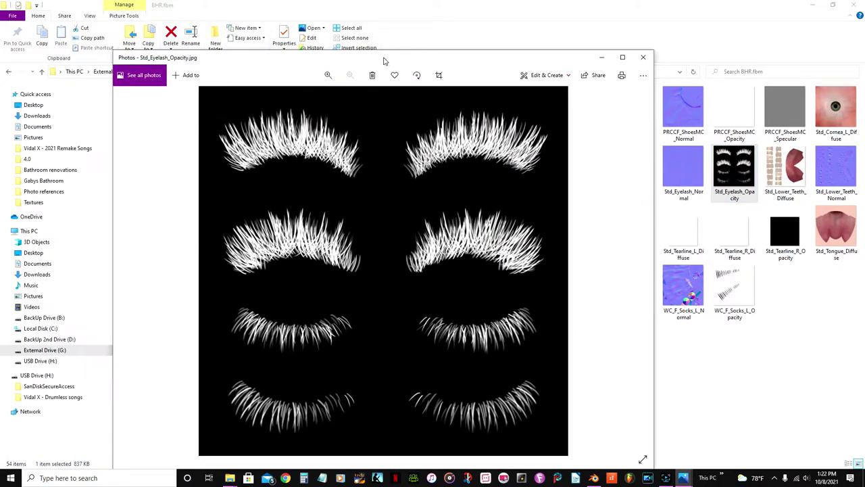
View Std_Eyelash_Opacity maximized in Photos, then close Photos.
left_click(623, 58)
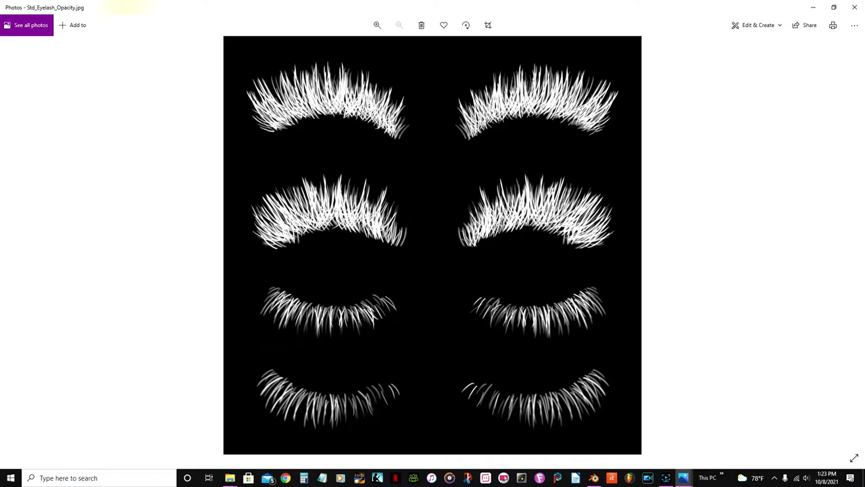
left_click(854, 7)
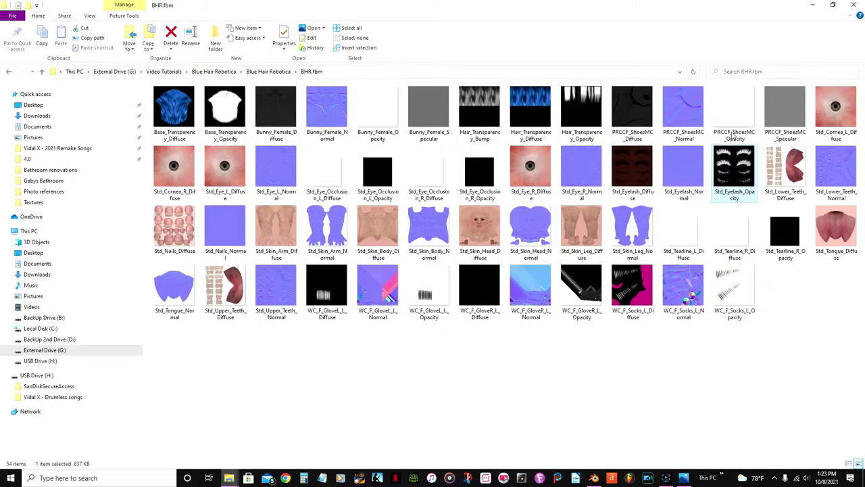
Open Std_Eyelash_Opacity in Corel PaintShop Pro through the file's right-click menu.
right_click(732, 177)
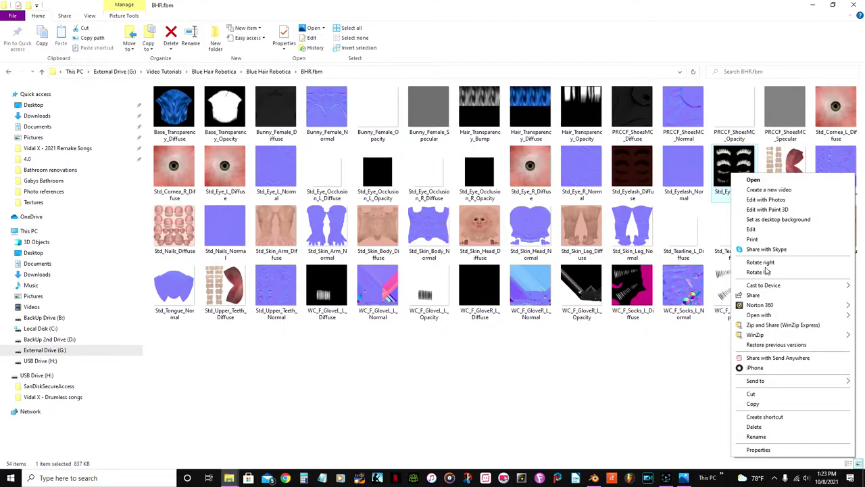
left_click(740, 369)
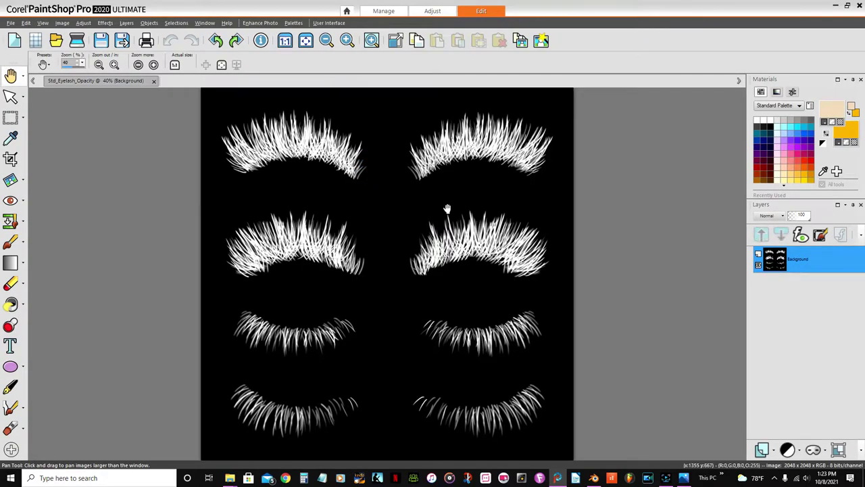
scroll(447, 208, "up", 2)
Choose the Magic Wand from the Selection tool flyout.
scroll(406, 240, "down", 3)
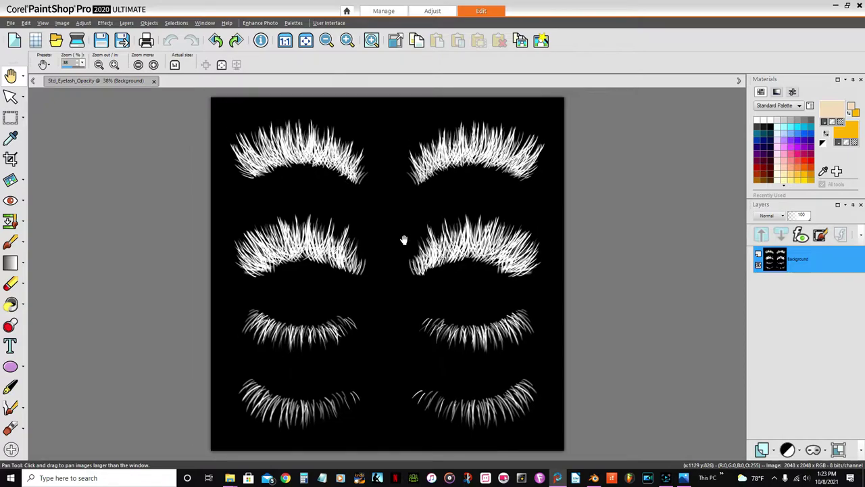
scroll(406, 240, "up", 3)
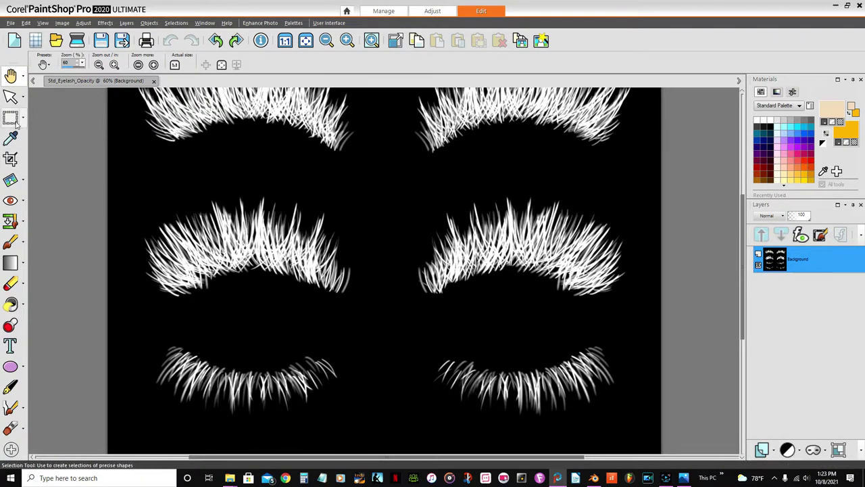
left_click(22, 119)
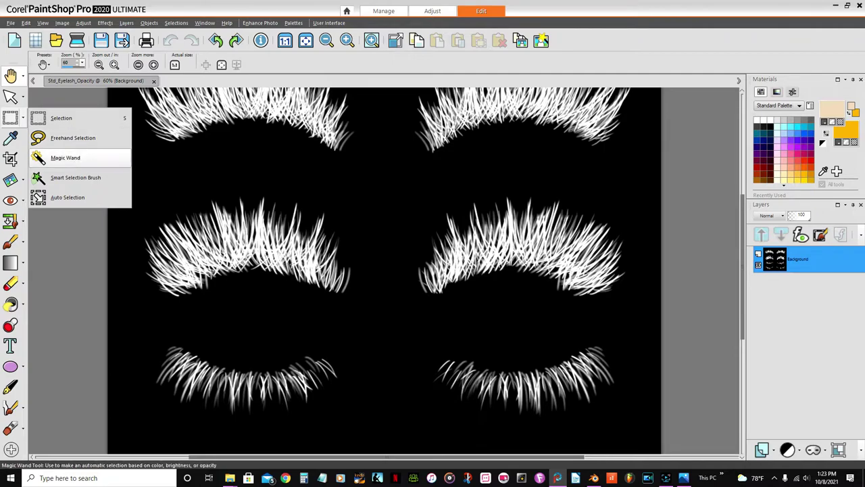
left_click(65, 157)
scroll(282, 175, "down", 3)
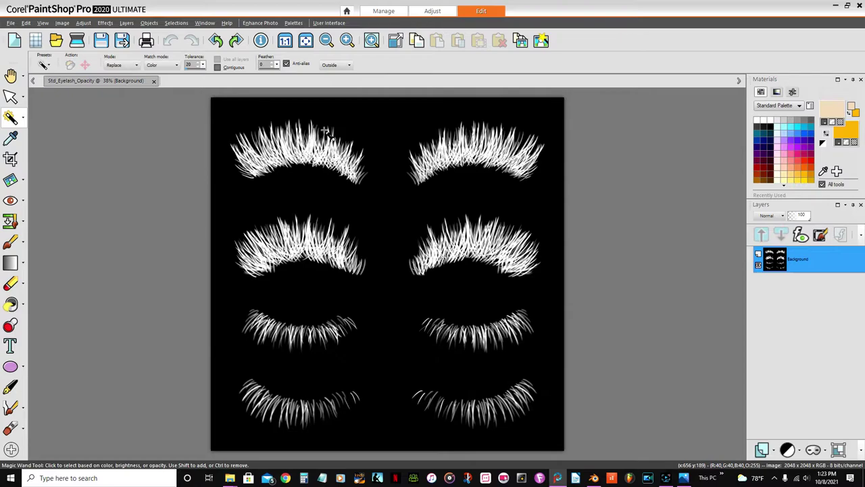
scroll(324, 131, "up", 1)
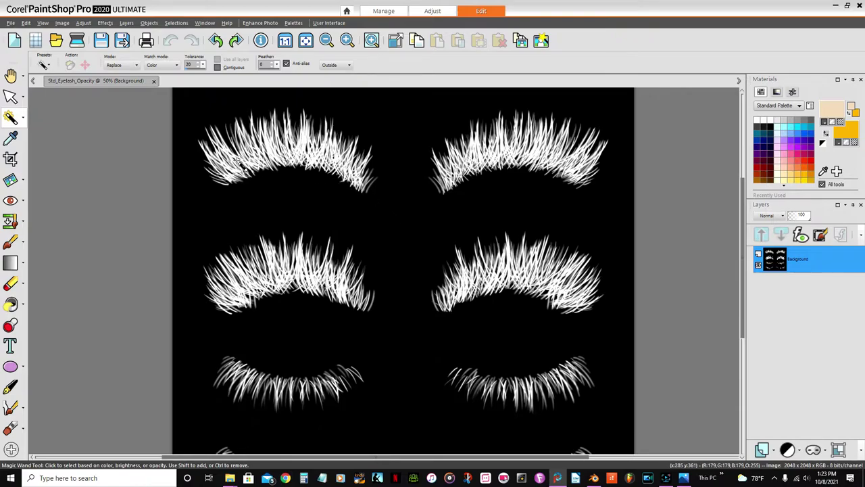
scroll(238, 160, "up", 3)
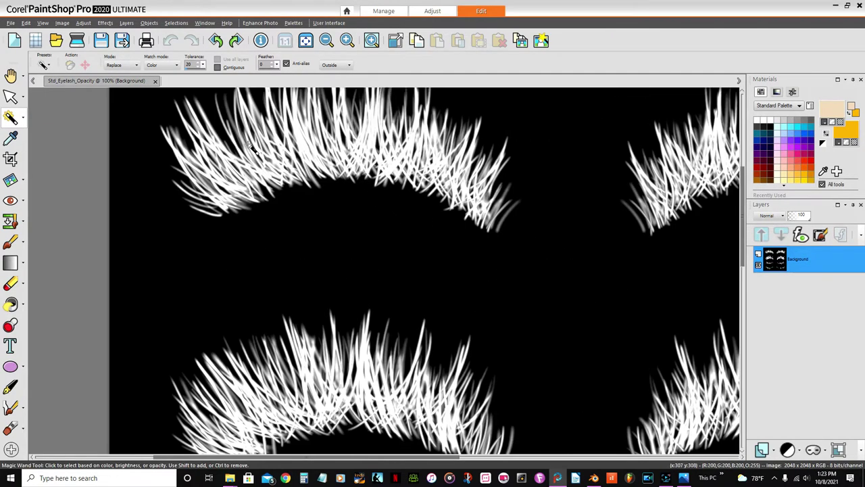
scroll(247, 122, "up", 1)
scroll(247, 122, "up", 1)
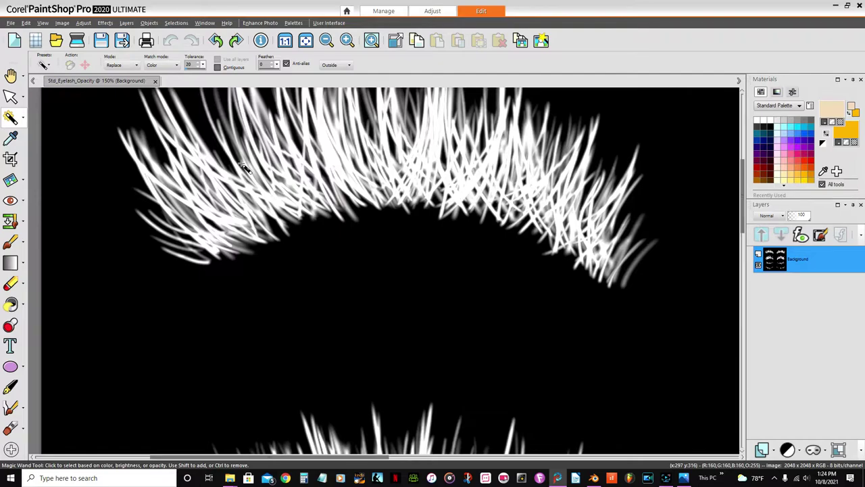
scroll(332, 270, "down", 2)
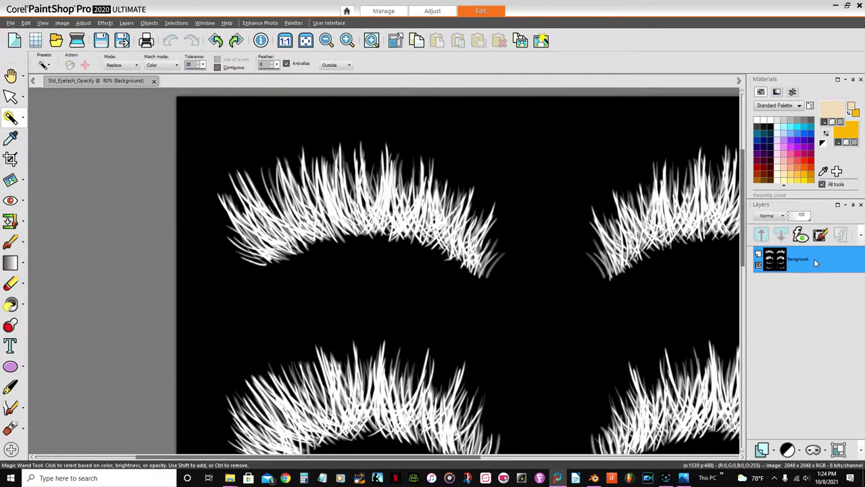
Duplicate the Background layer to create Copy of Background.
mouse_move(814, 267)
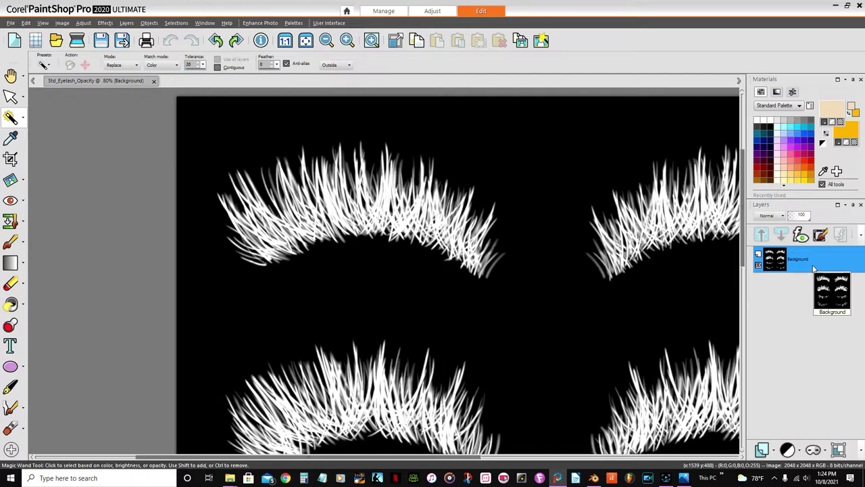
right_click(810, 269)
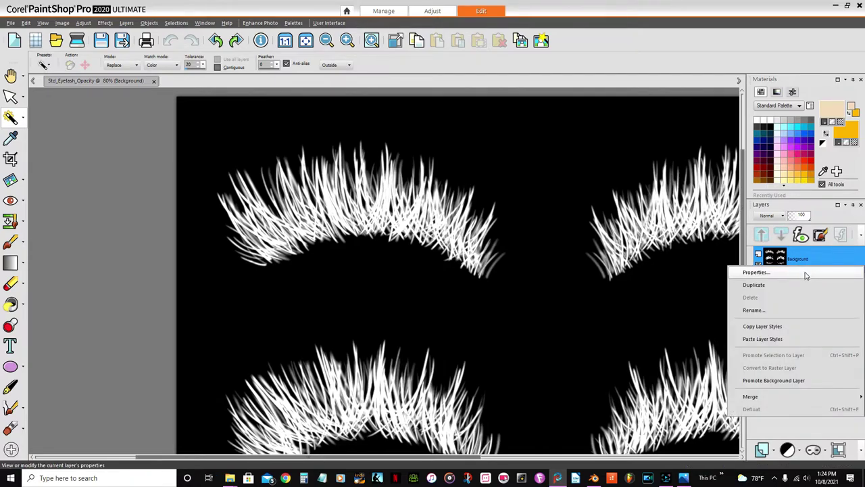
left_click(798, 284)
mouse_move(805, 292)
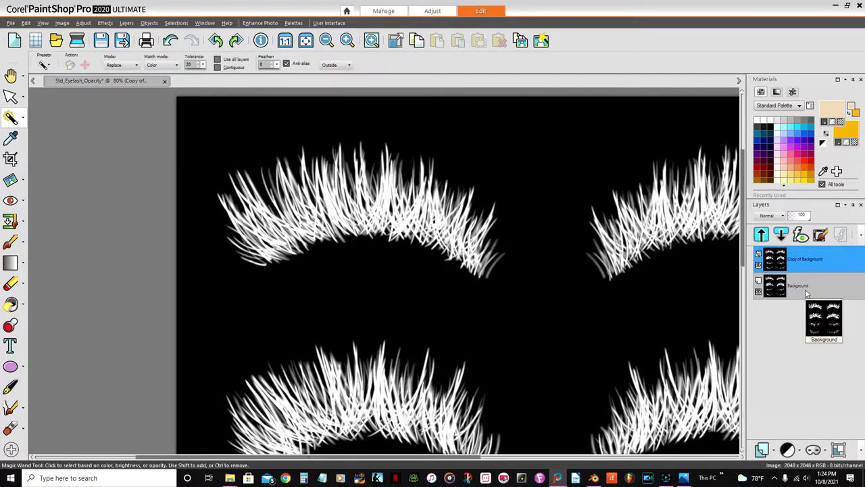
Undo the duplicate so only the Background layer remains.
left_click(513, 211)
scroll(515, 243, "up", 2)
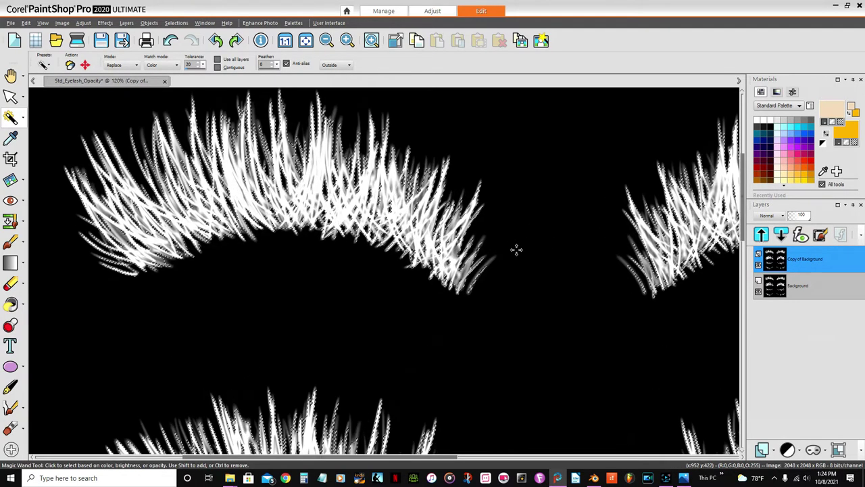
scroll(515, 250, "up", 1)
scroll(514, 250, "down", 2)
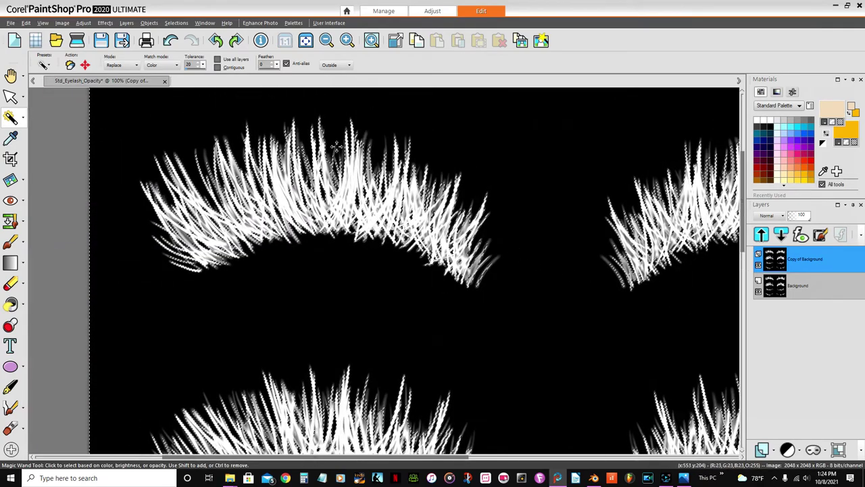
left_click(170, 41)
Magic-wand select the white eyelash strokes with Contiguous toggled, adding more lashes.
scroll(319, 162, "up", 3)
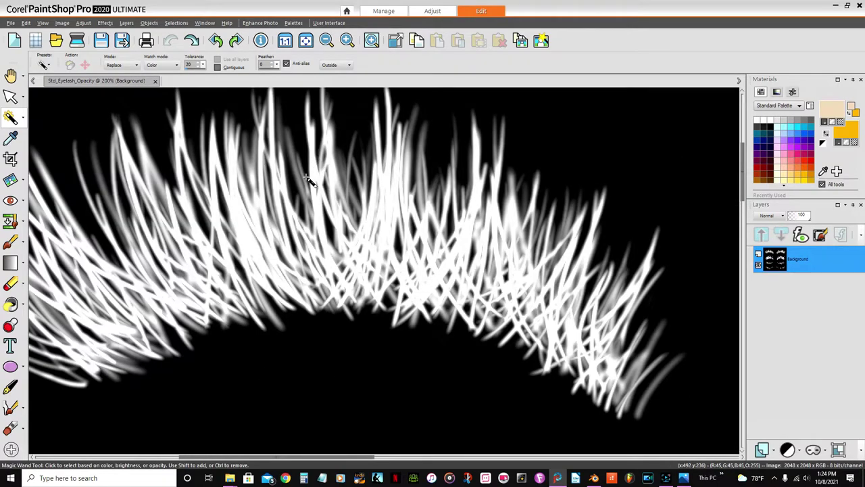
left_click(319, 179, "shift")
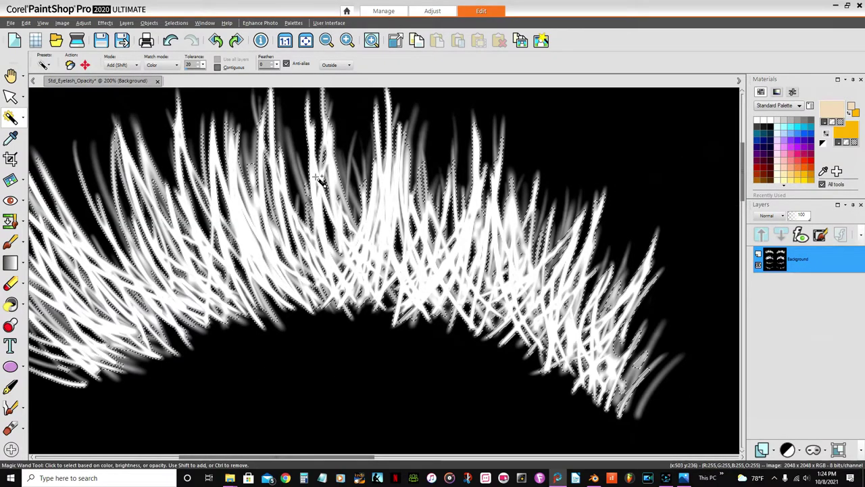
scroll(325, 182, "up", 2)
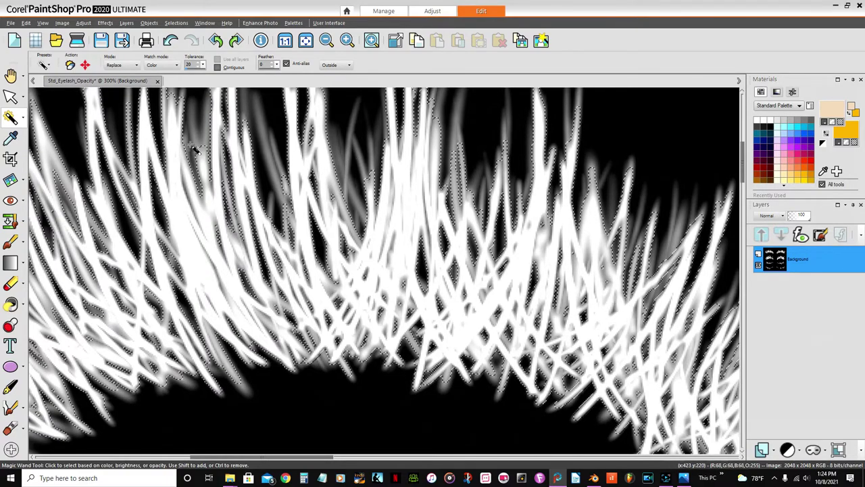
left_click(218, 68)
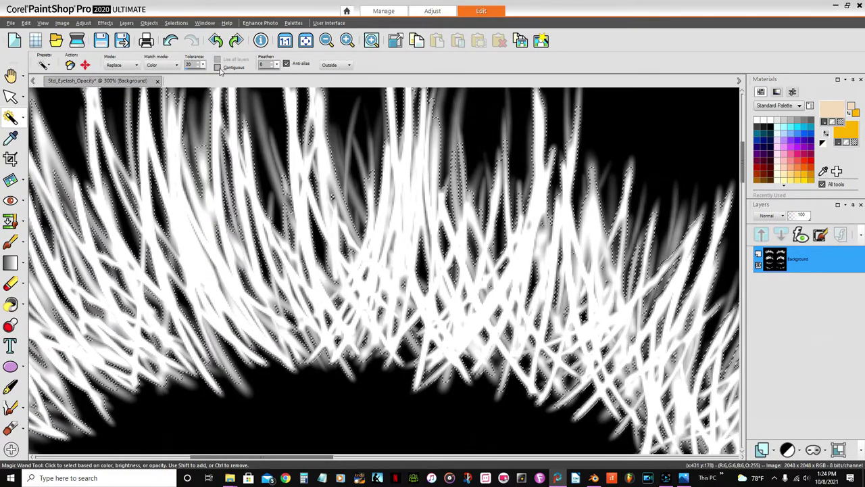
left_click(200, 140)
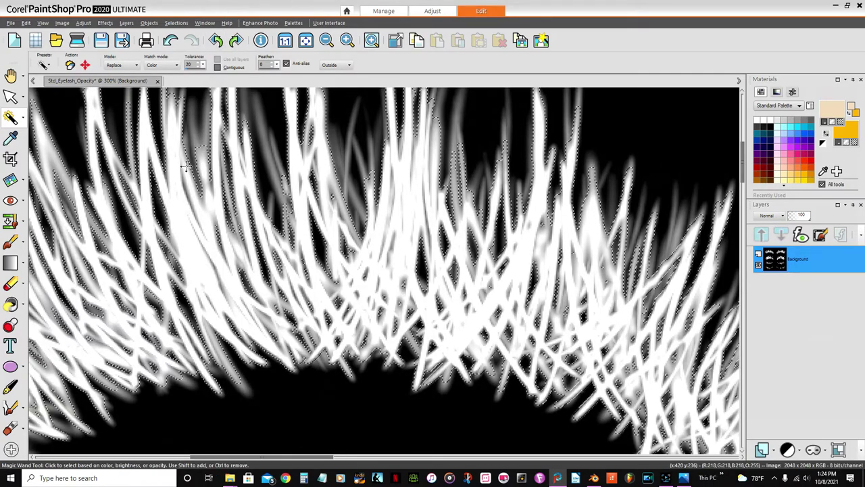
left_click(196, 145, "shift")
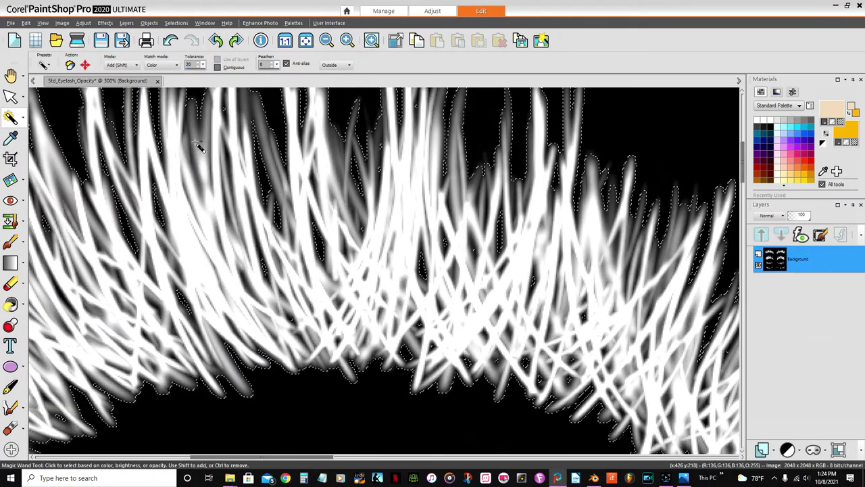
Promote the eyelash selection to its own Promoted Selection layer.
scroll(200, 145, "down", 3)
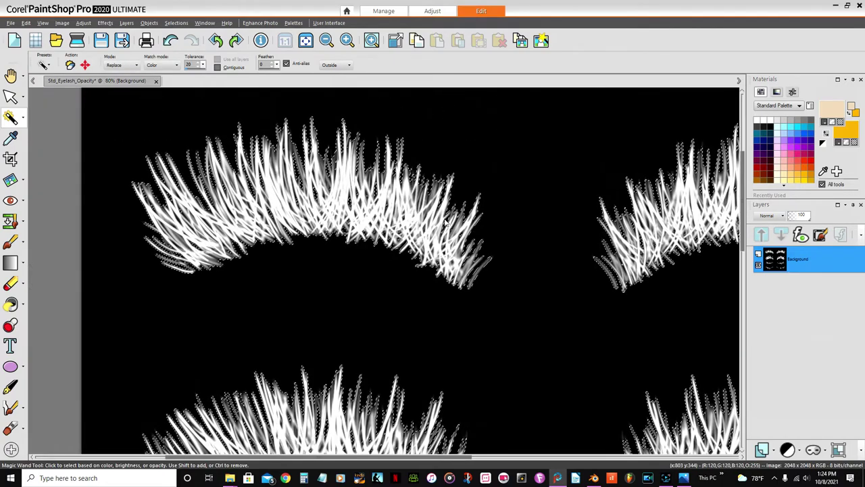
scroll(404, 197, "down", 3)
scroll(458, 383, "up", 5)
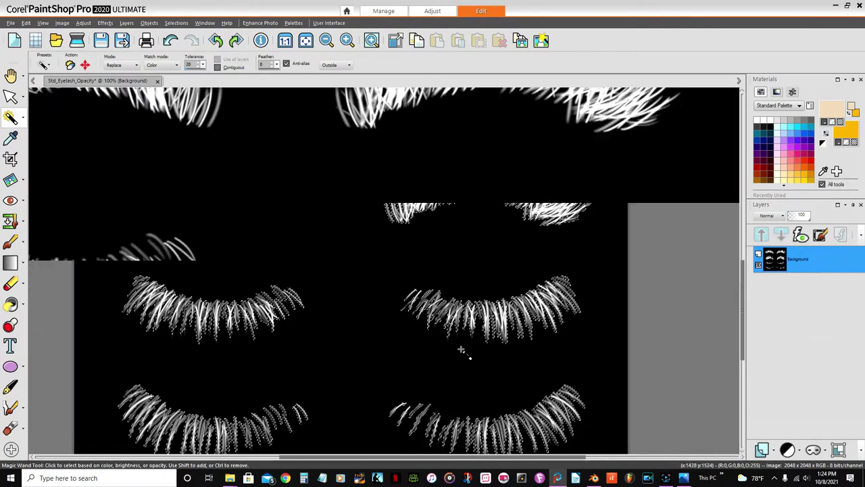
scroll(502, 231, "up", 2)
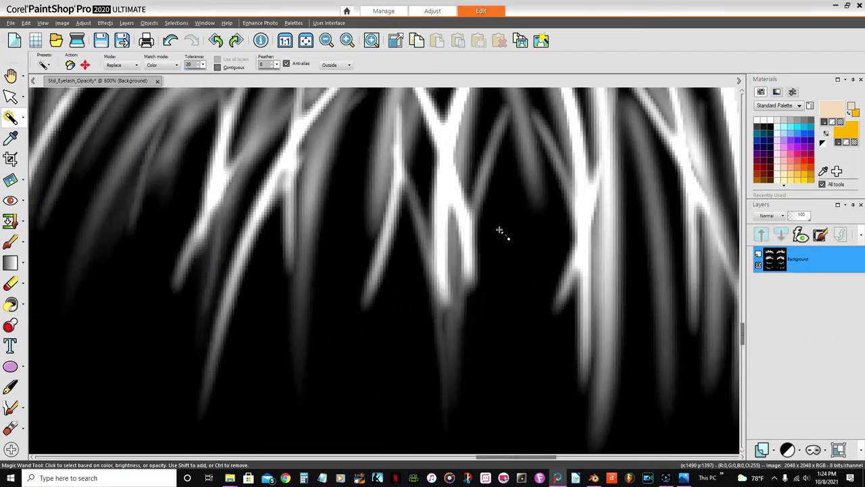
scroll(488, 250, "down", 3)
scroll(489, 252, "down", 5)
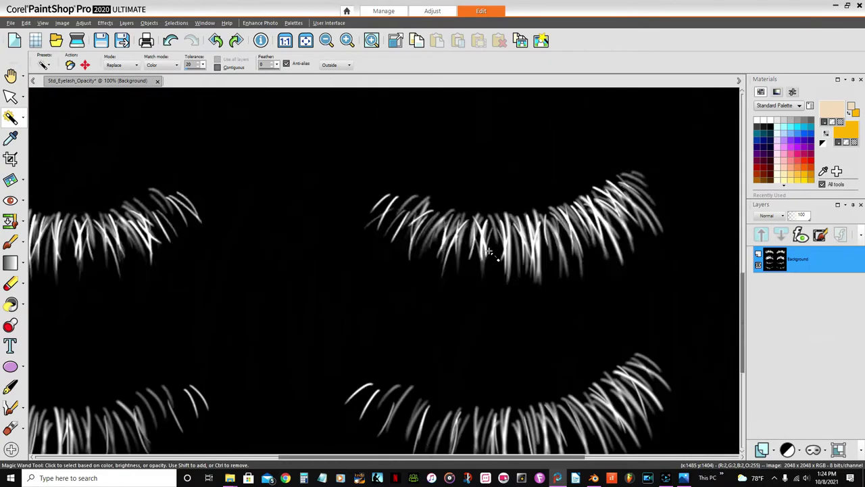
scroll(481, 290, "up", 2)
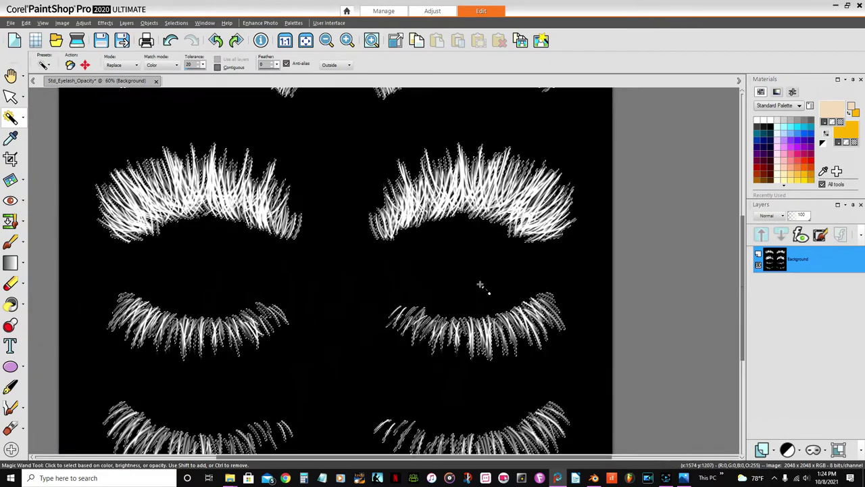
right_click(814, 263)
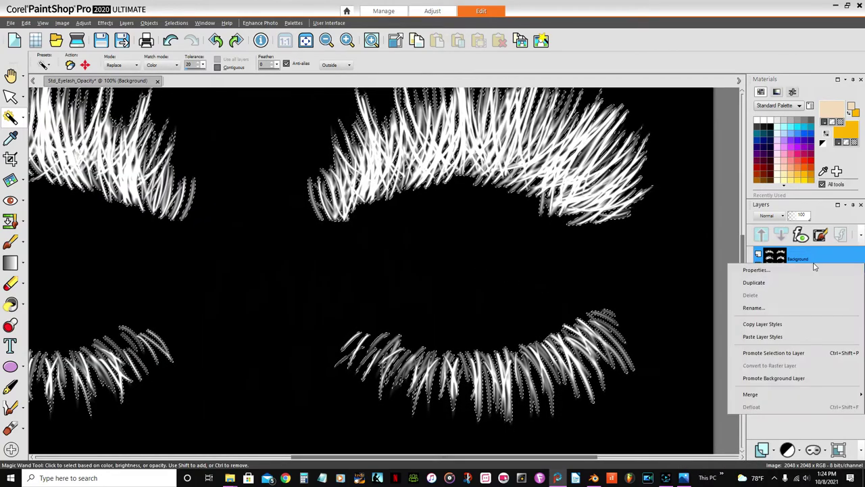
left_click(782, 354)
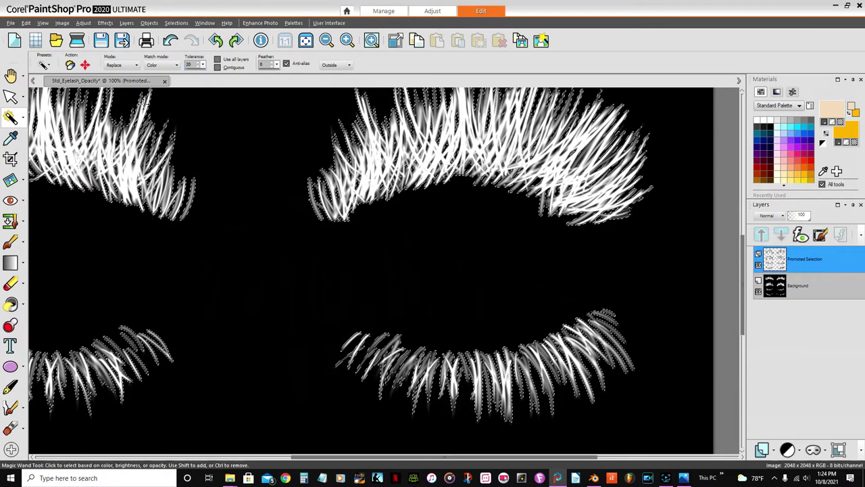
Clear the selection, toggle the Background layer's visibility off and back on, and zoom out.
left_click(176, 23)
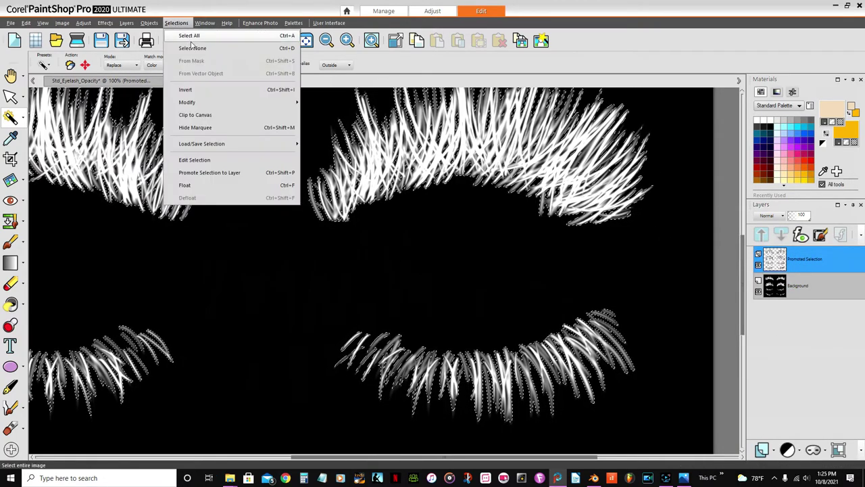
left_click(191, 46)
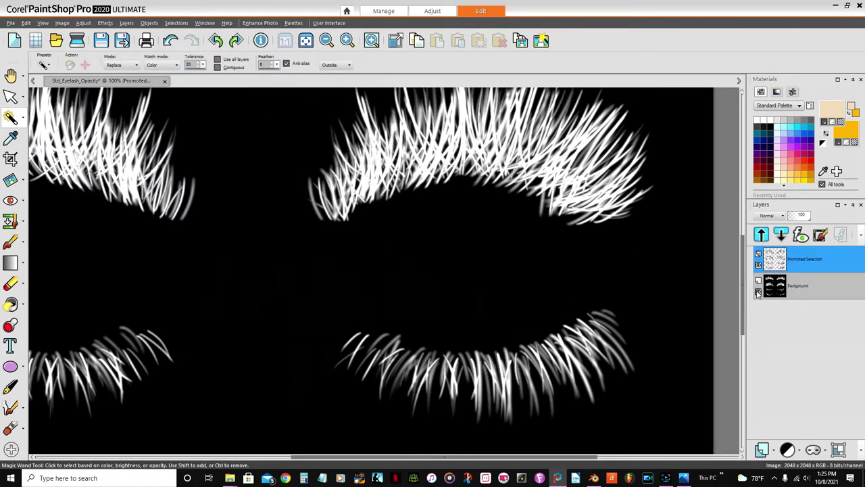
left_click(757, 292)
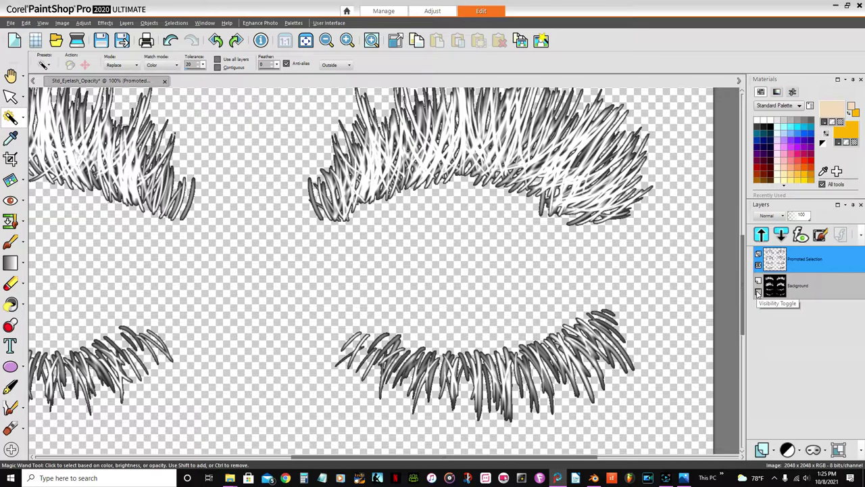
left_click(757, 292)
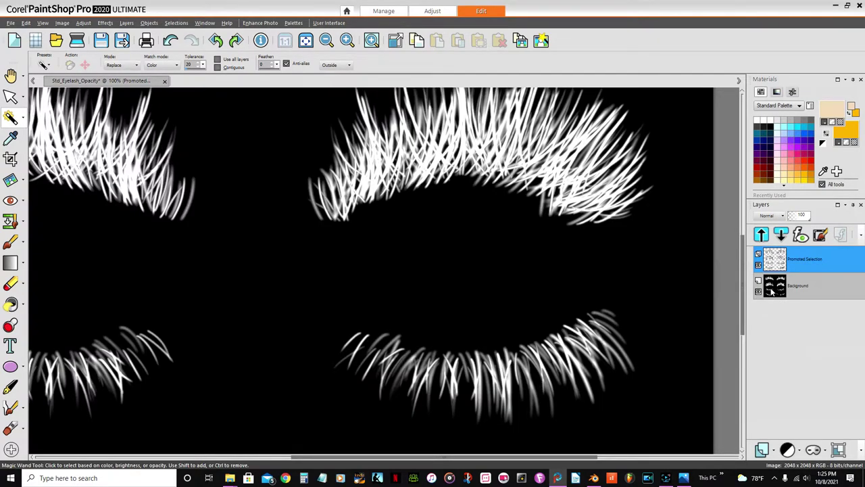
mouse_move(785, 293)
scroll(473, 206, "down", 2)
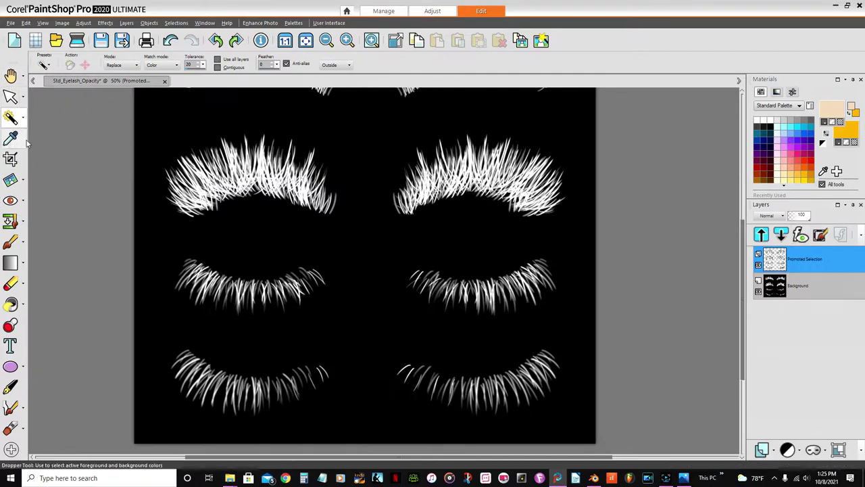
Try Colorize on the lashes, then cancel it.
left_click(83, 23)
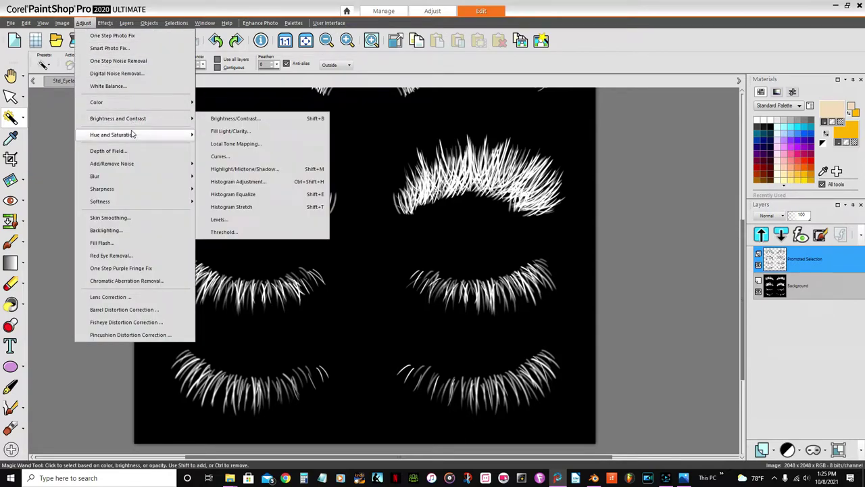
mouse_move(135, 134)
left_click(230, 137)
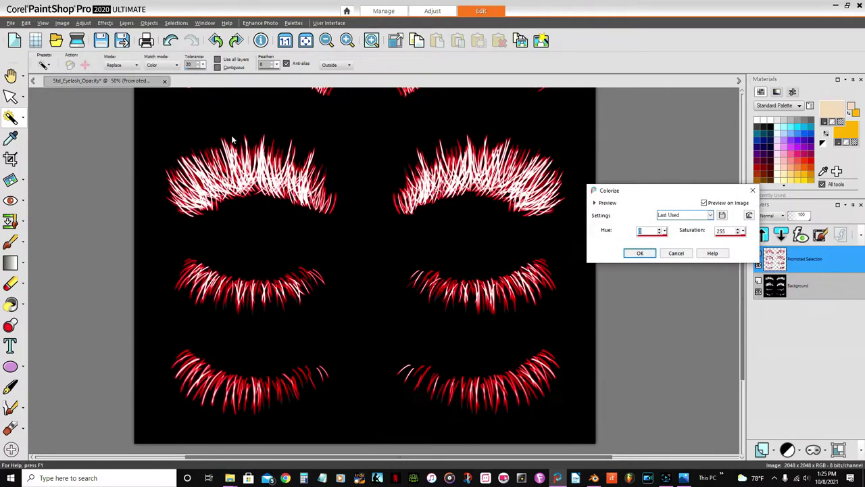
left_click(752, 190)
Tint the lashes red with Red/Green/Blue, Green and Blue at -70.
left_click(83, 22)
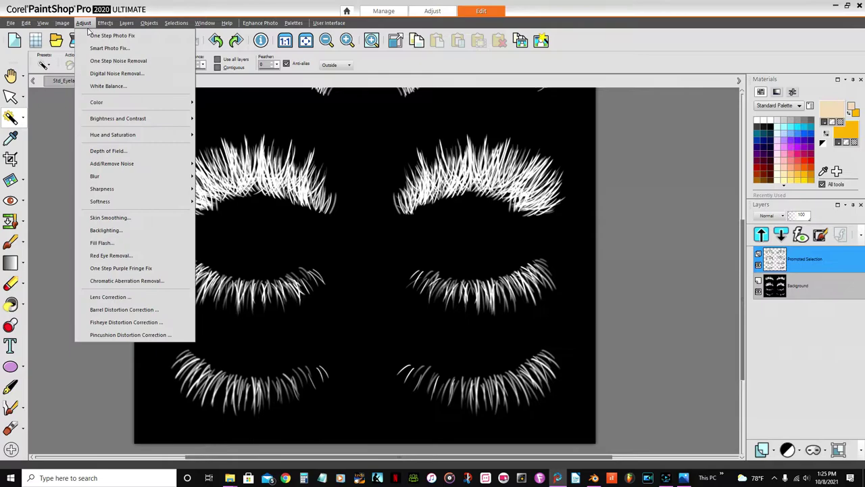
mouse_move(115, 108)
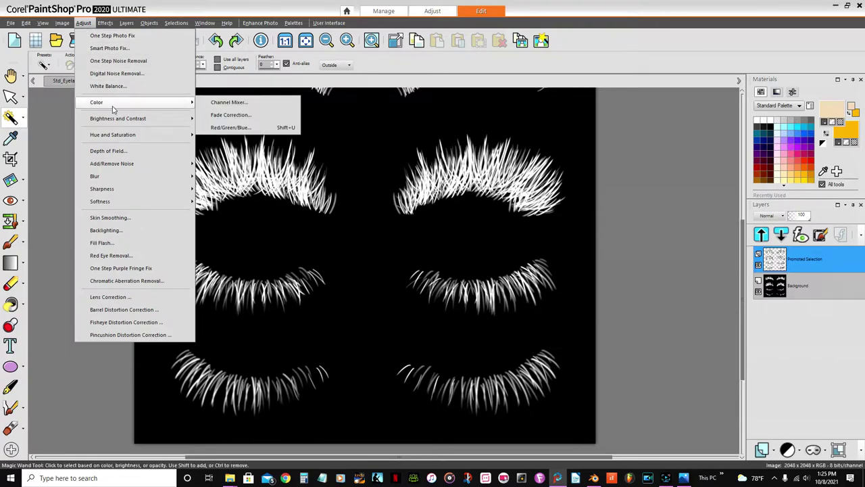
left_click(230, 128)
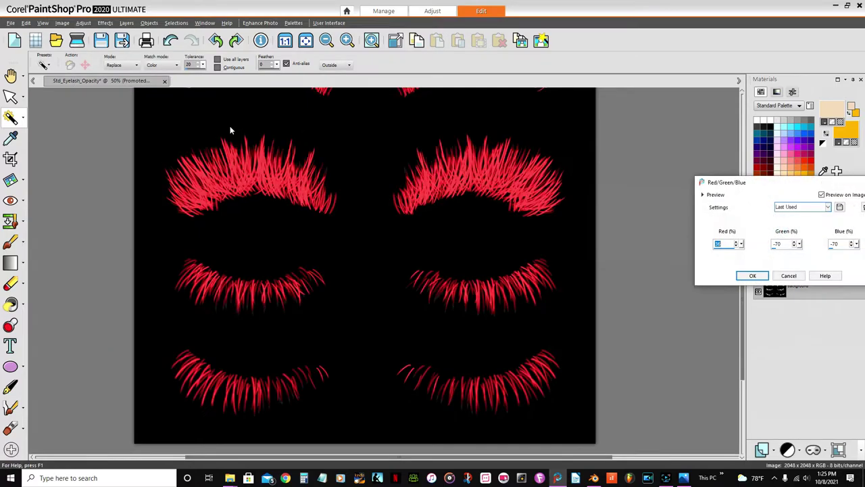
left_click_drag(776, 189, 630, 156)
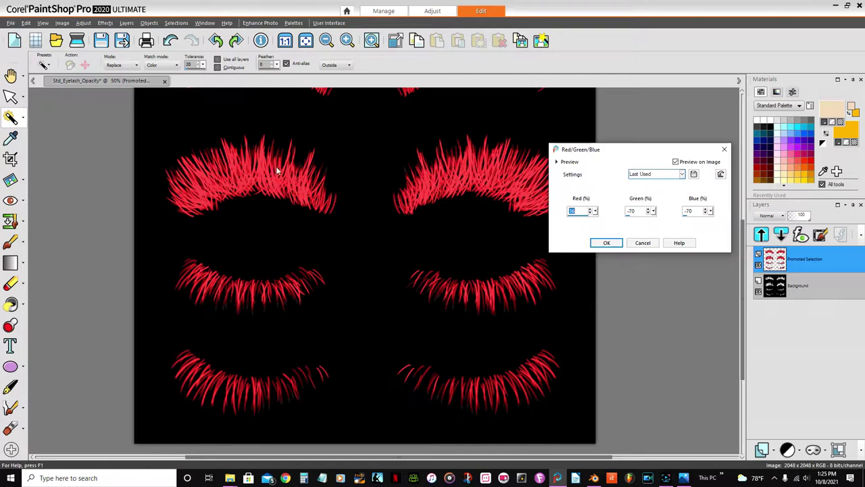
left_click(605, 242)
scroll(493, 234, "down", 3)
scroll(471, 205, "up", 3)
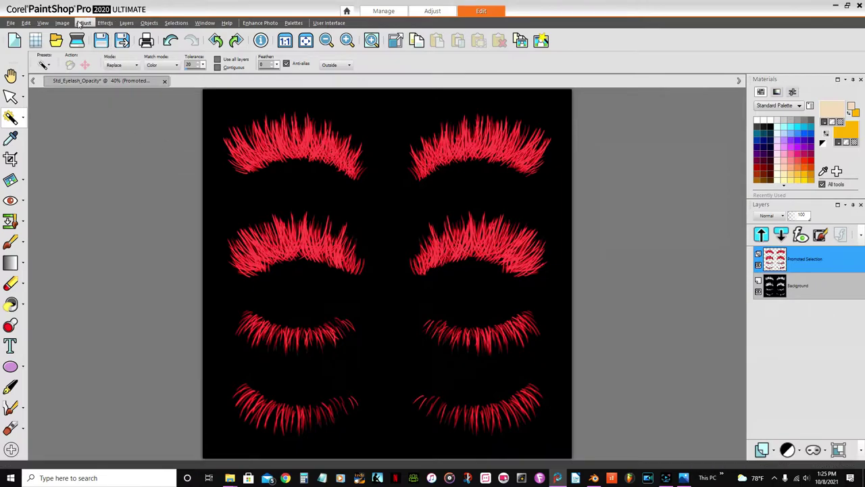
Colorize the lashes with Hue 0 and Saturation 255 for vivid red.
left_click(83, 22)
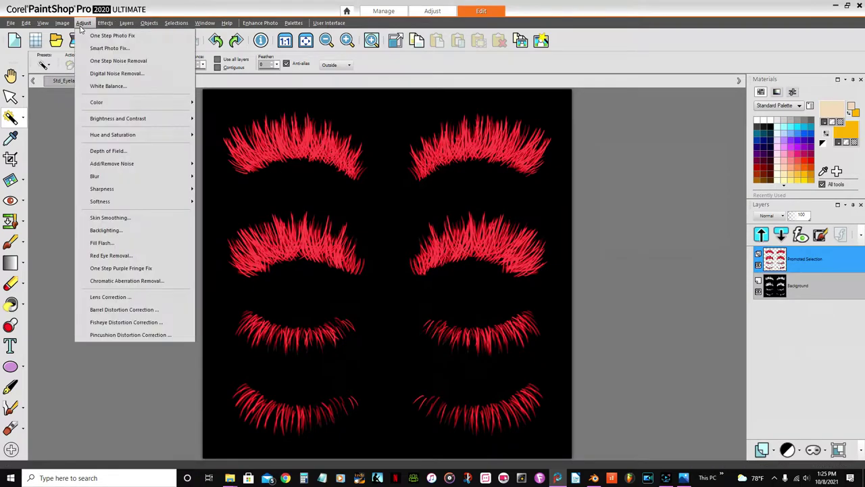
mouse_move(189, 140)
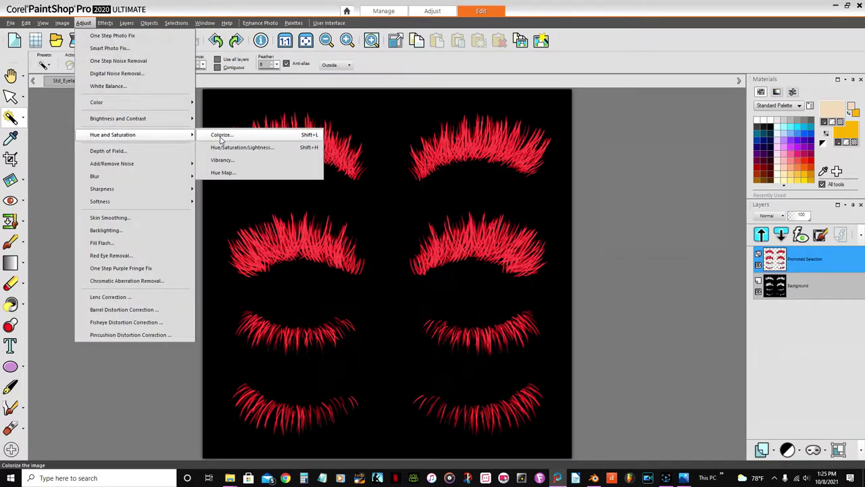
left_click(221, 136)
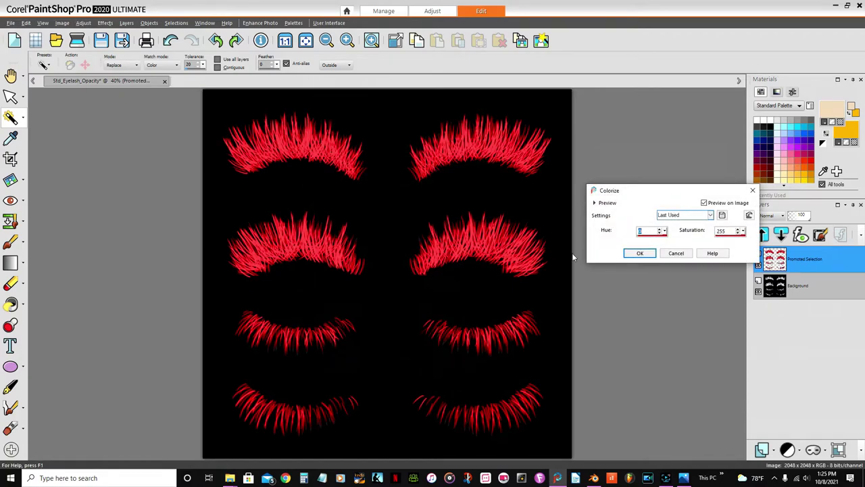
left_click(638, 253)
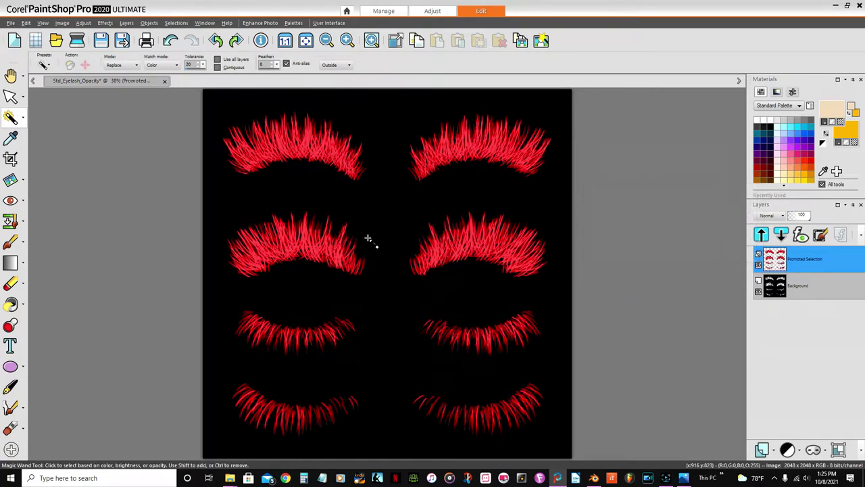
scroll(446, 270, "down", 2)
scroll(446, 270, "up", 2)
scroll(380, 236, "down", 1)
left_click(123, 42)
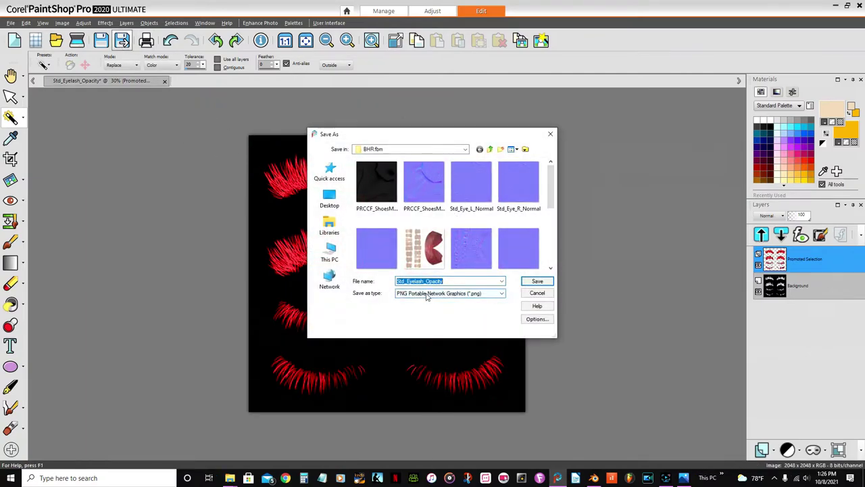
Save as PNG named Std_Eyelash_Red Emission in BHR.fbm, accepting the merged-image warning.
left_click(446, 282)
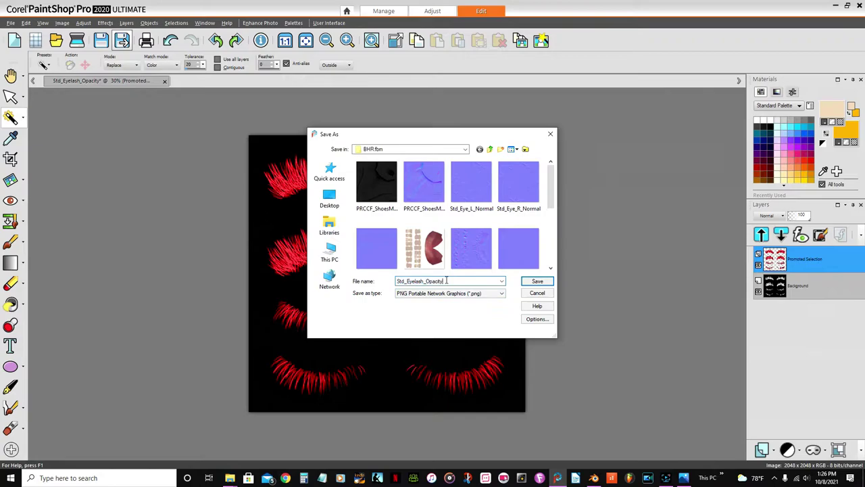
key("BackSpace")
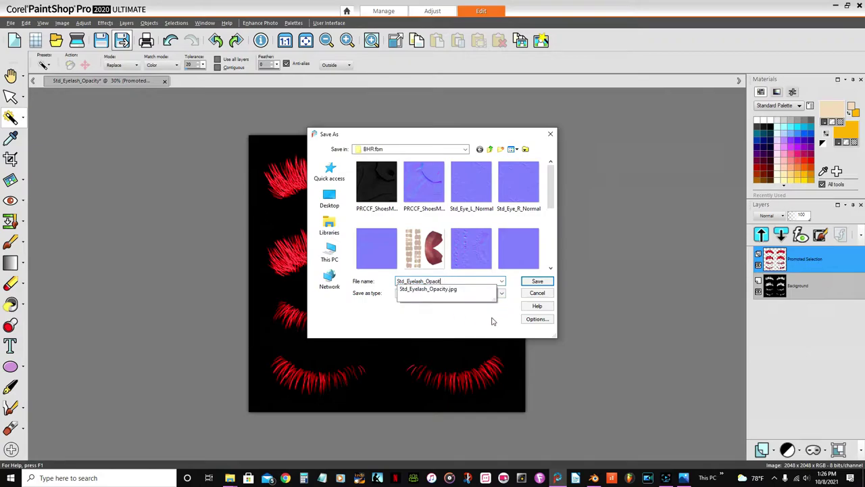
key("BackSpace")
key("BackSpace")
type("Red Emission")
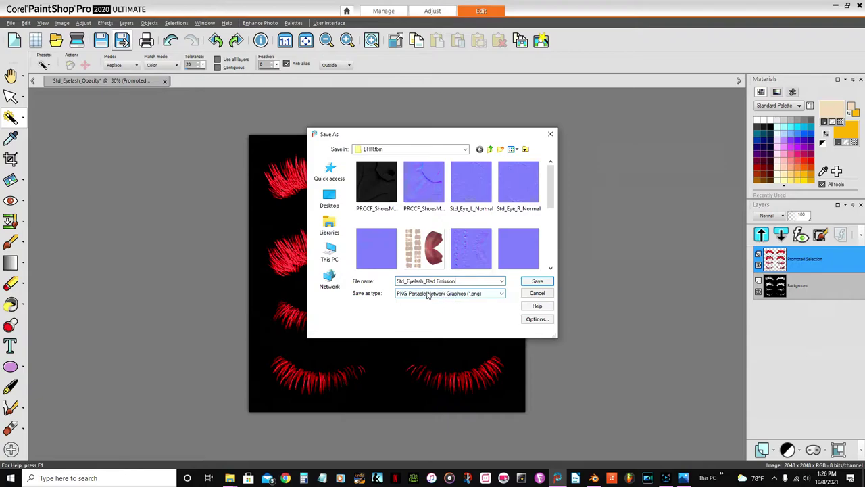
left_click(538, 282)
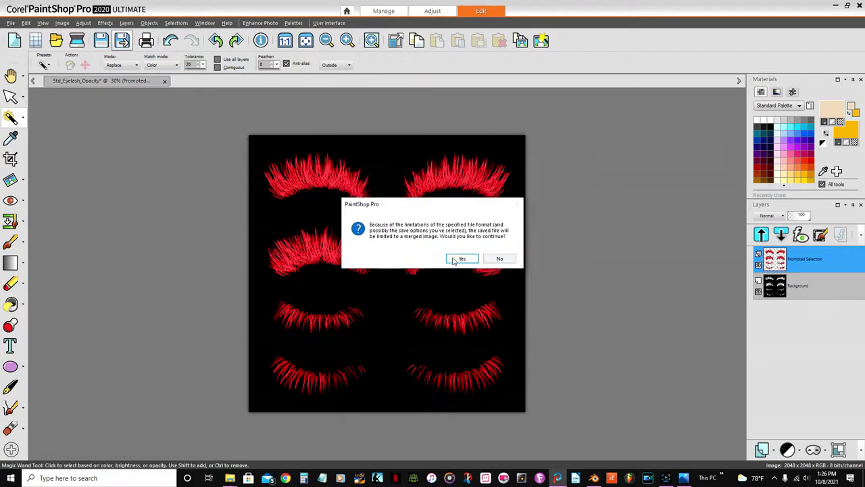
left_click(454, 258)
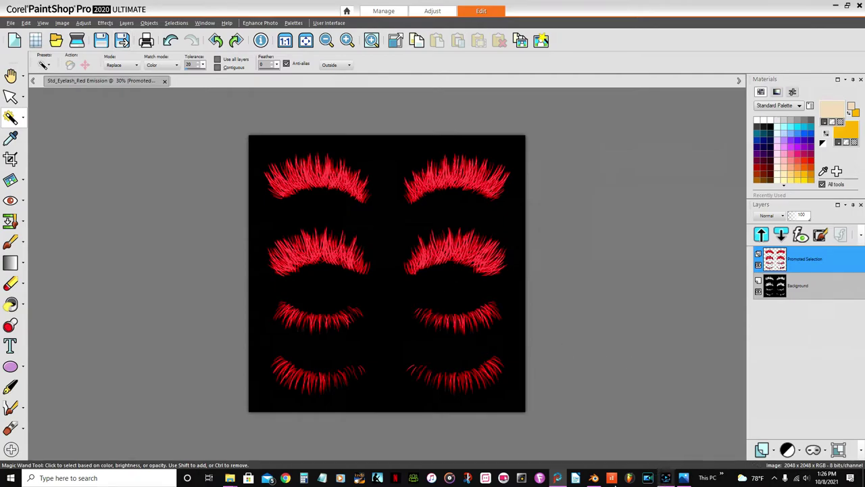
left_click(593, 477)
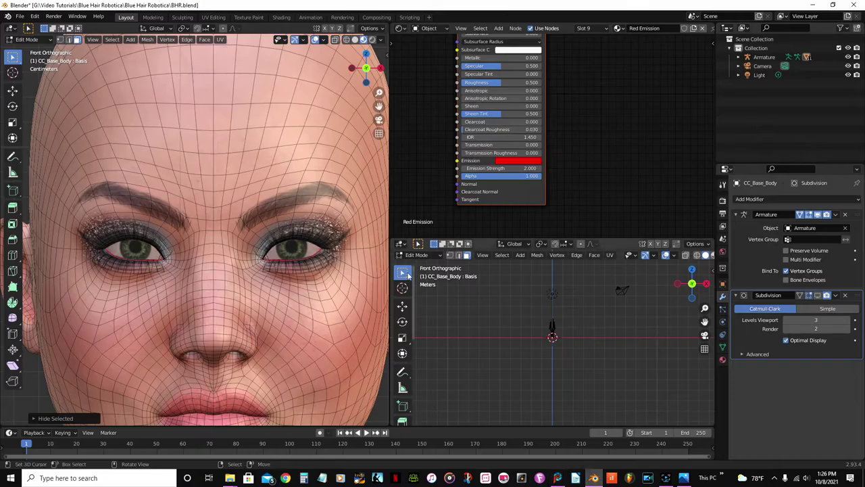
Open the body's Std_Eyelash material and collapse and move the Std_Eyelash_Opacity node aside.
scroll(334, 270, "up", 3)
scroll(335, 270, "up", 5)
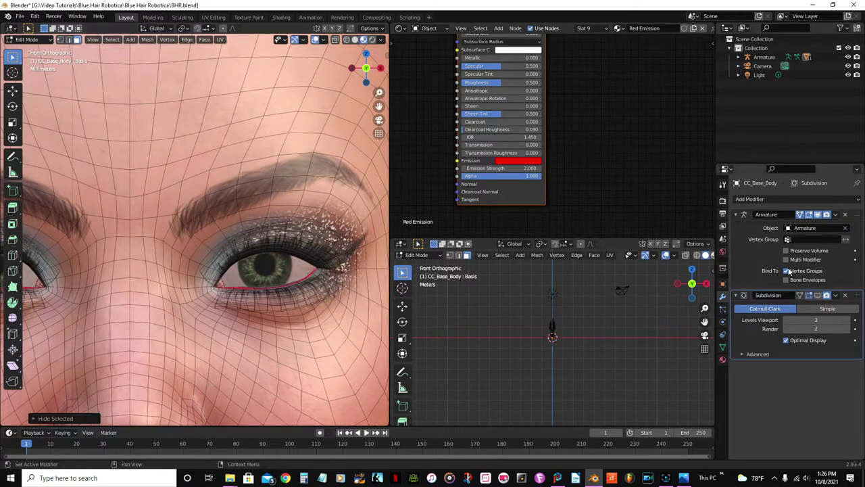
left_click(723, 360)
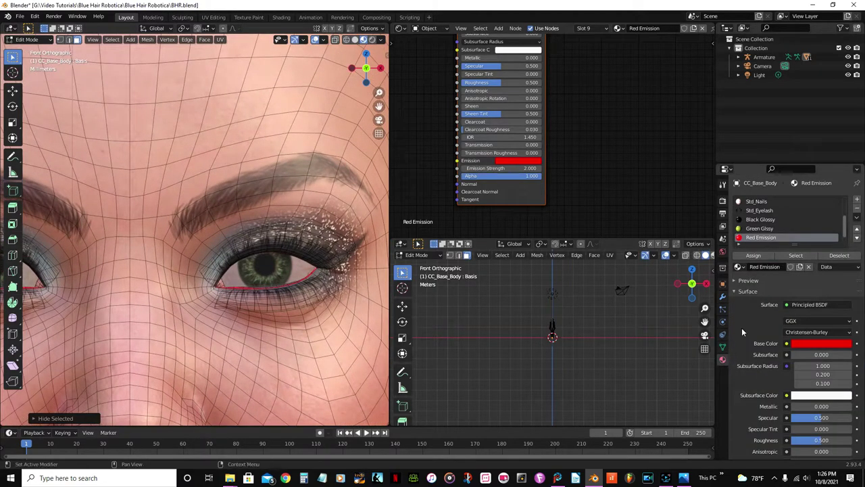
left_click(763, 212)
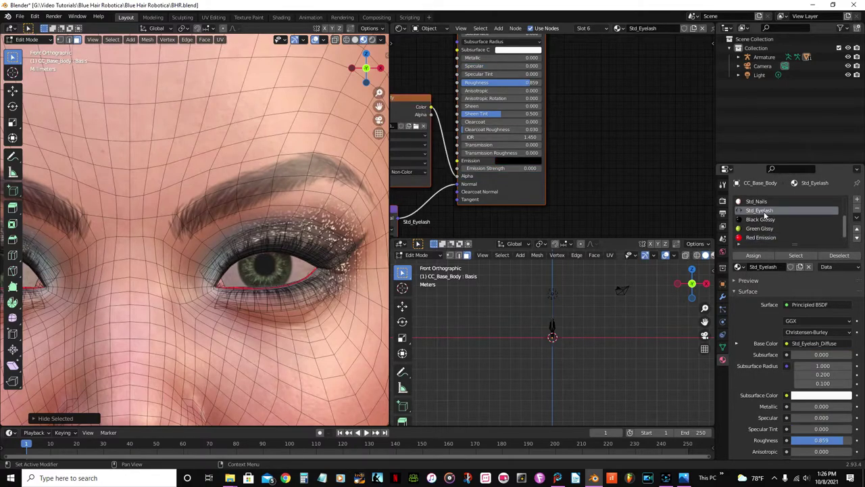
scroll(562, 176, "down", 2)
middle_click_drag(565, 167, 646, 220)
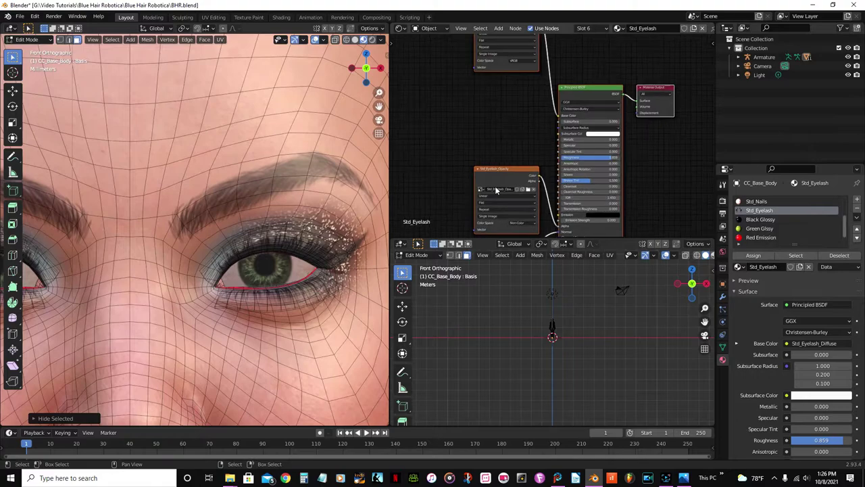
scroll(496, 190, "up", 1)
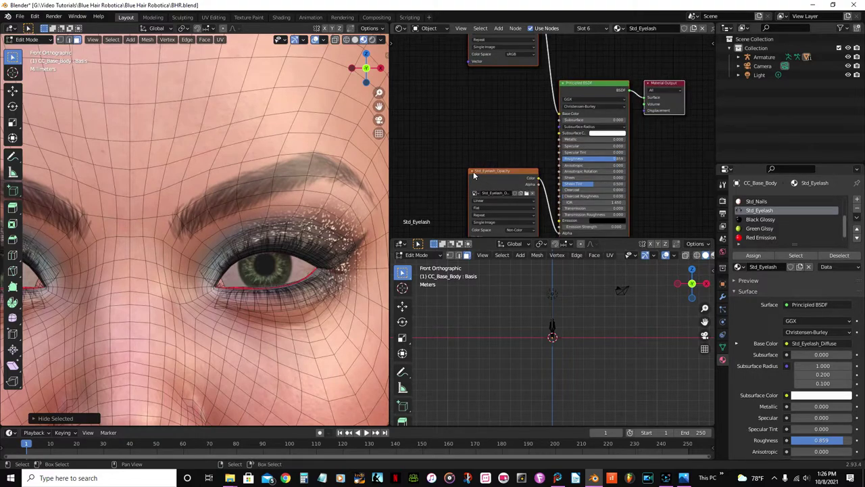
left_click(474, 174)
left_click_drag(509, 174, 444, 233)
Add an Image Texture node and wire its Color into the Principled BSDF Emission input.
left_click(498, 28)
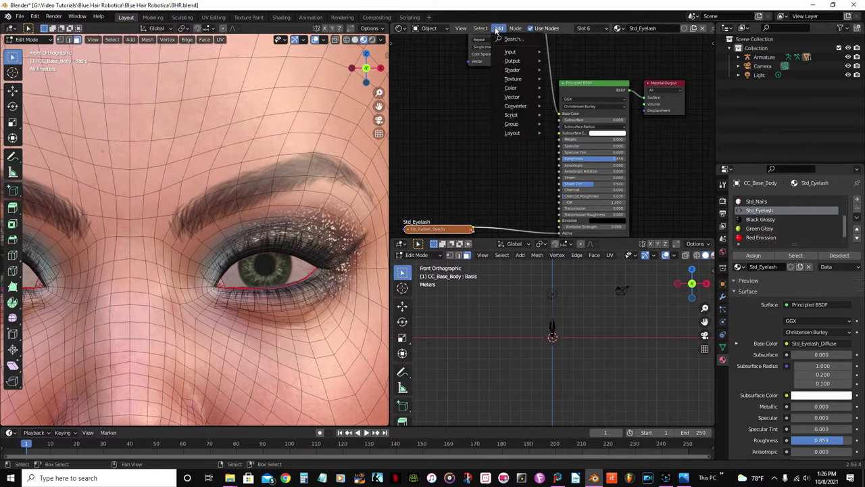
mouse_move(519, 83)
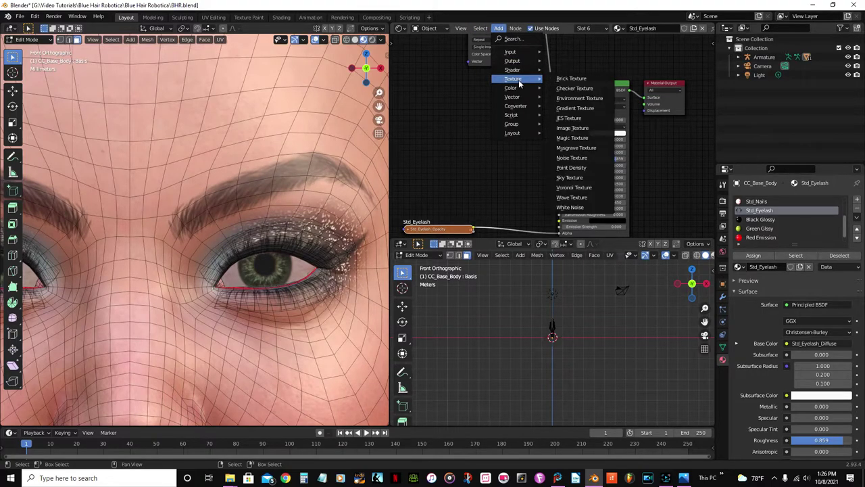
left_click(564, 128)
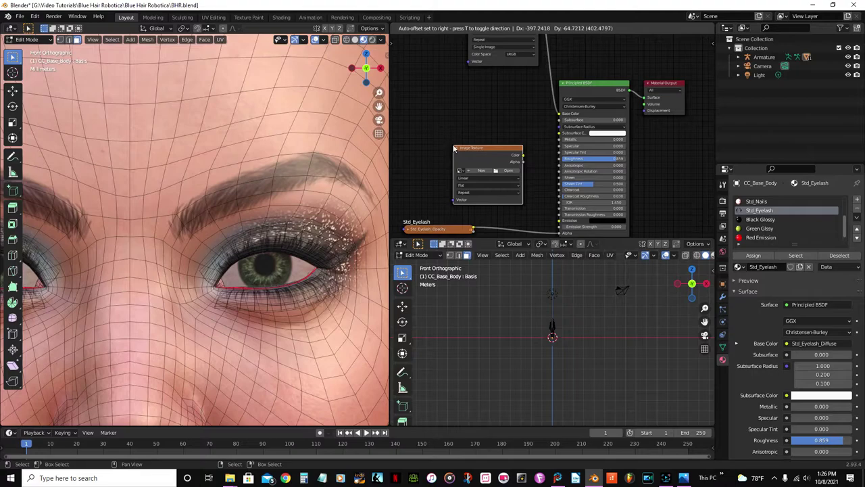
left_click(454, 148)
scroll(493, 145, "up", 3)
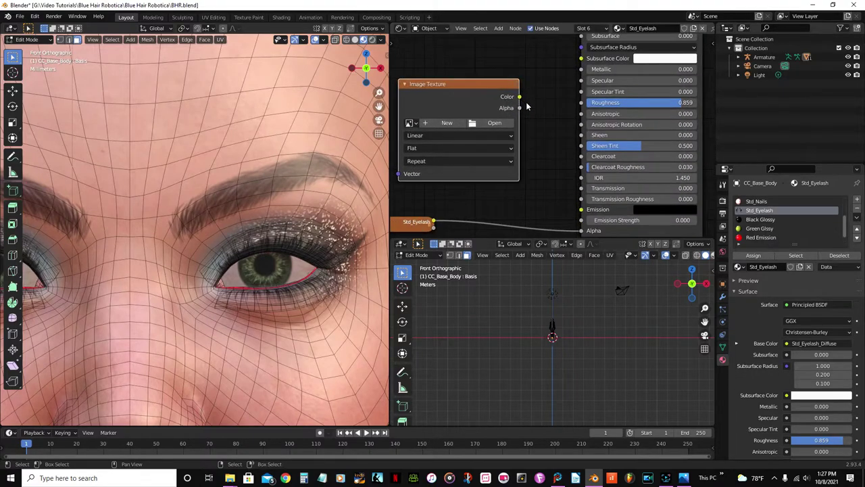
left_click_drag(519, 98, 589, 214)
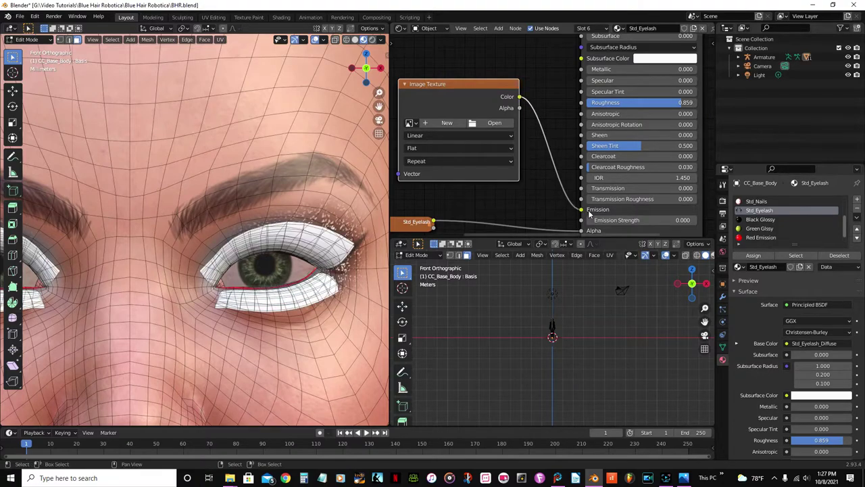
left_click(484, 126)
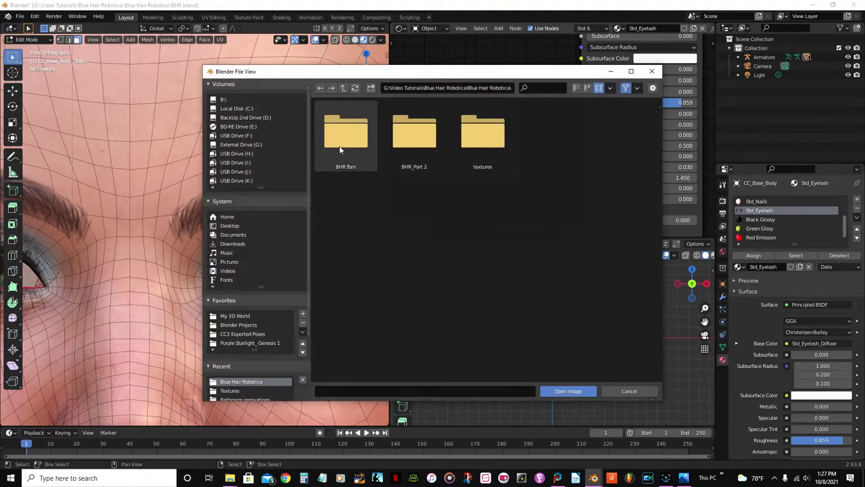
Load Std_Eyelash_Red Emission.png from the BHR.fbm folder into the Image Texture node.
double_click(345, 145)
scroll(477, 251, "down", 5)
scroll(491, 277, "down", 3)
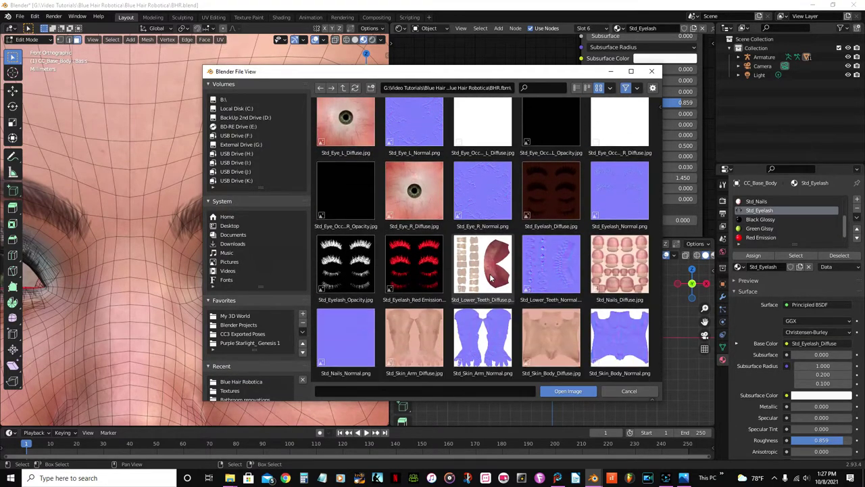
left_click(424, 279)
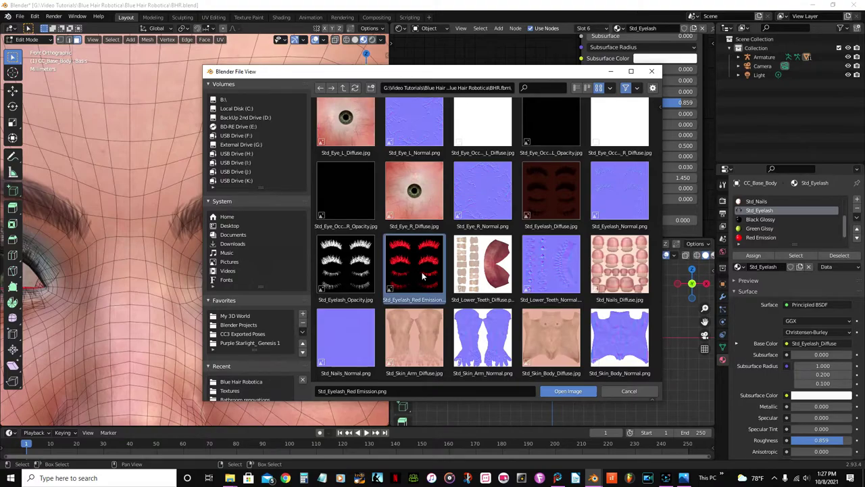
left_click(569, 392)
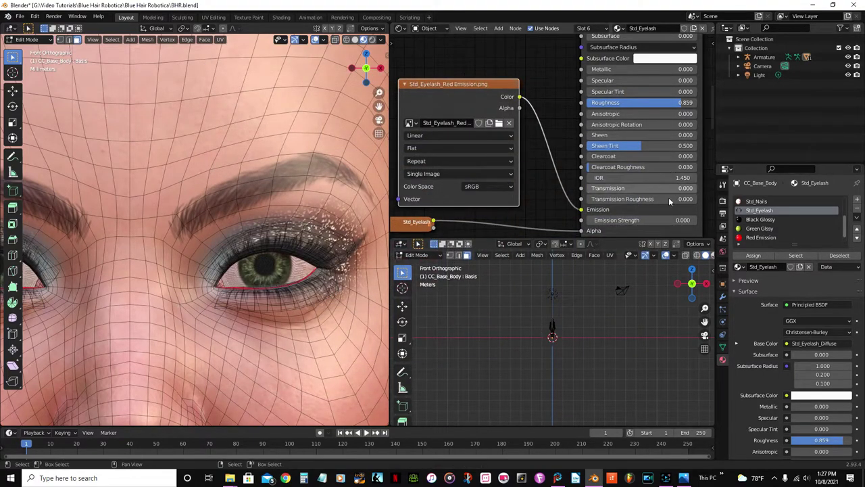
Set Emission Strength to 2 and orbit to a front view of the glowing lashes.
left_click(669, 219)
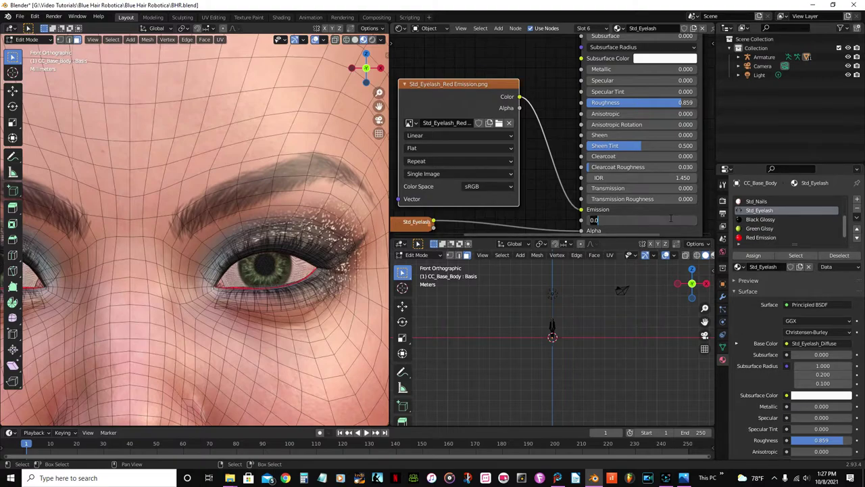
type("2")
key("Return")
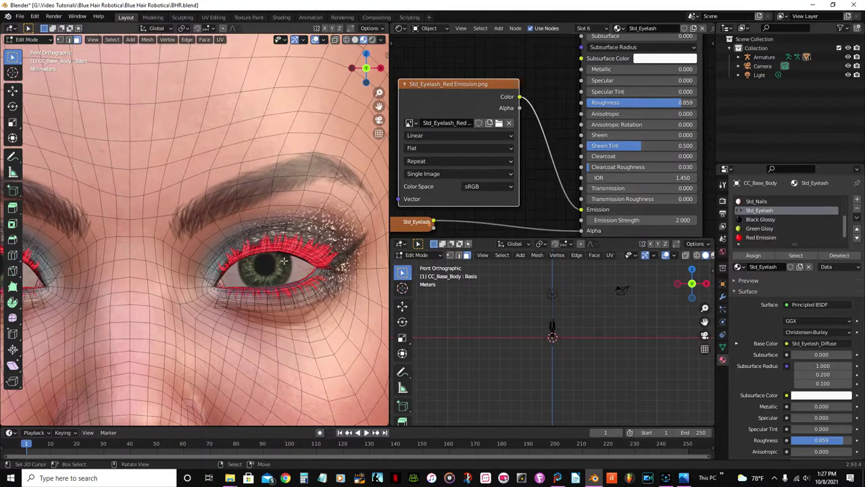
scroll(285, 250, "up", 2)
middle_click_drag(286, 250, 190, 246)
scroll(190, 246, "down", 4)
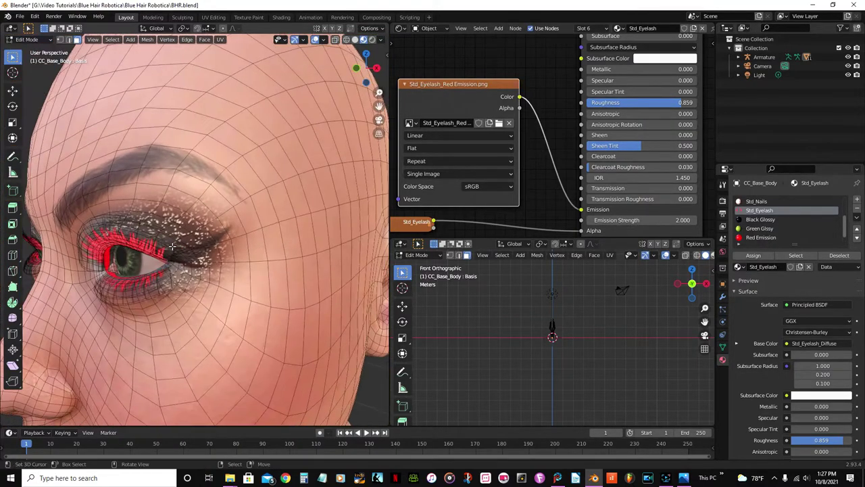
middle_click_drag(187, 240, 195, 235)
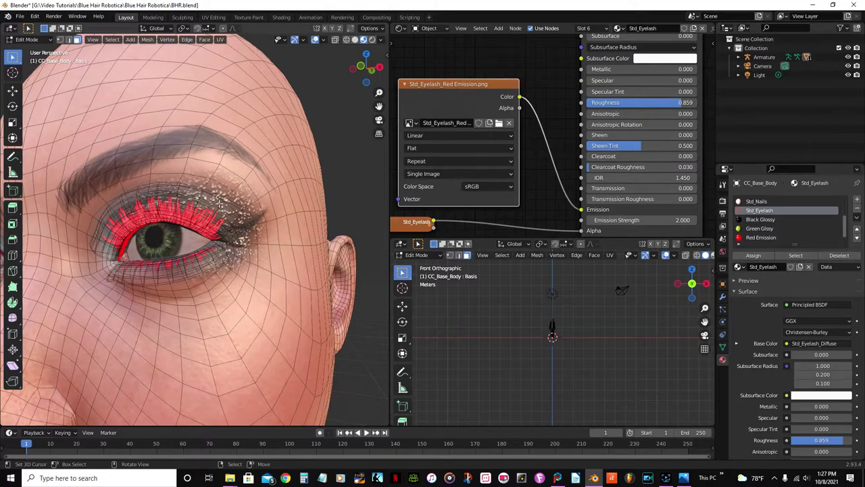
middle_click_drag(181, 269, 234, 290)
Save BHR.blend and preview the head in Object Mode with Rendered shading.
key("ctrl+s")
key("Tab")
scroll(235, 270, "down", 6)
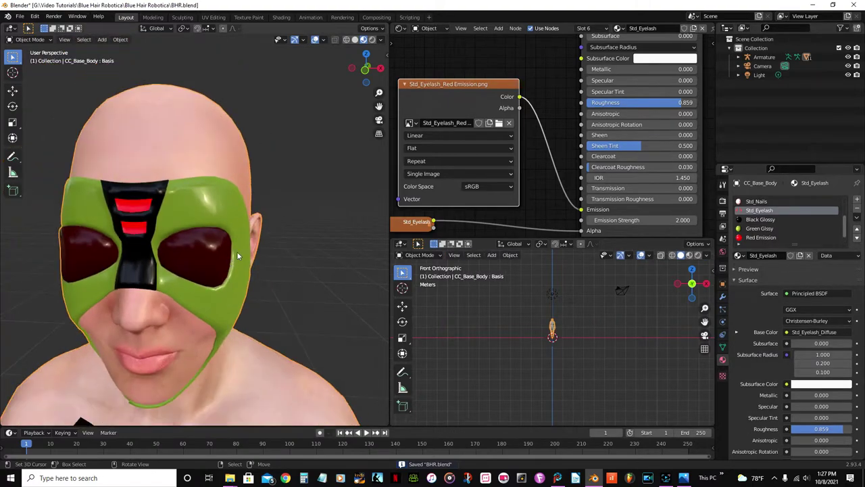
left_click(372, 39)
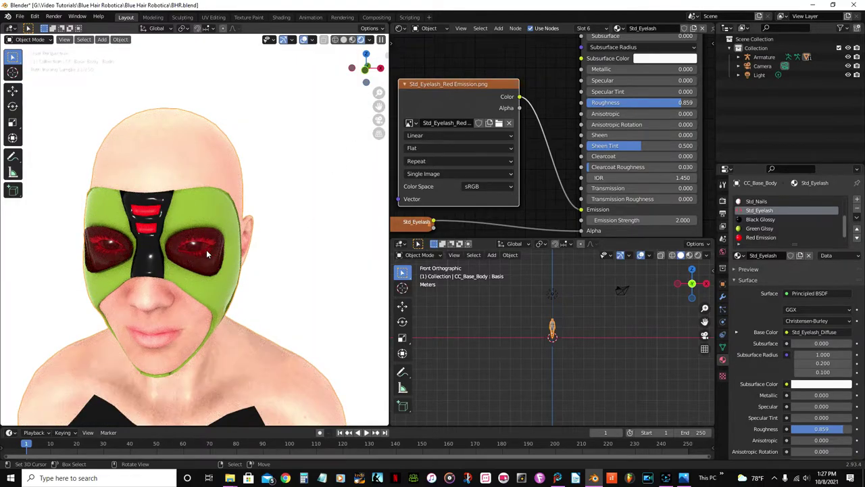
scroll(207, 253, "up", 4)
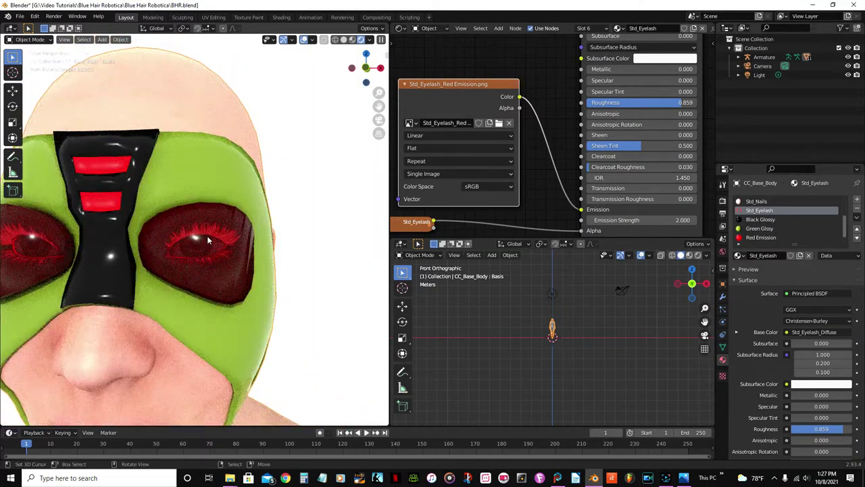
scroll(207, 235, "down", 4)
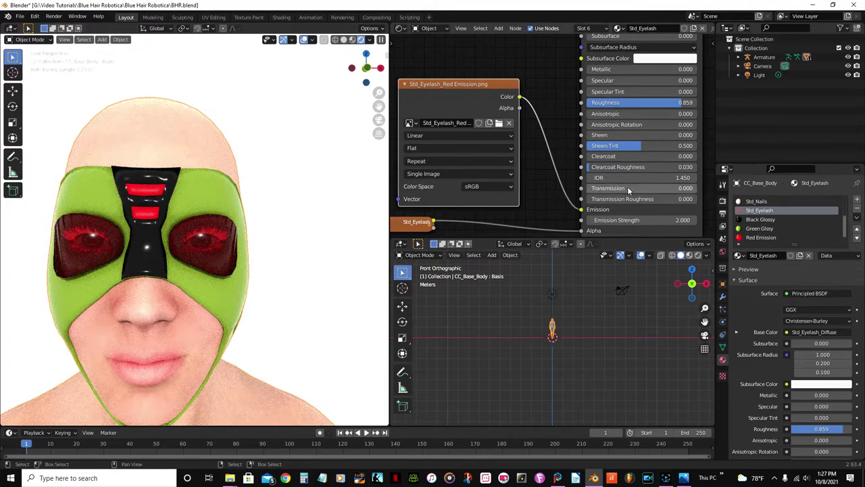
Lower the eyelash Emission Strength from 2 to 1.
left_click(668, 220)
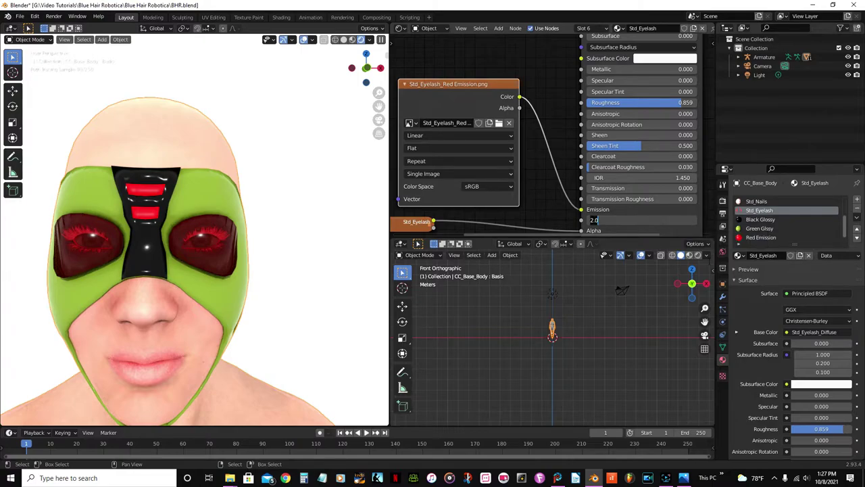
type("1")
key("Return")
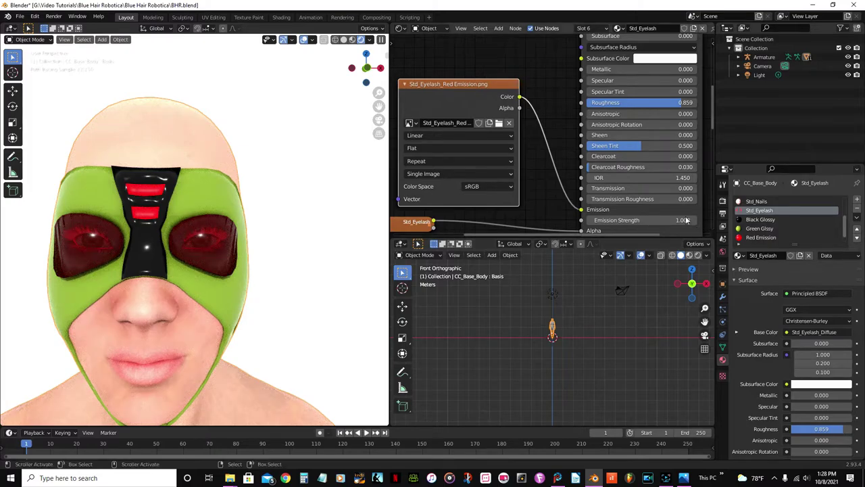
scroll(550, 138, "down", 2)
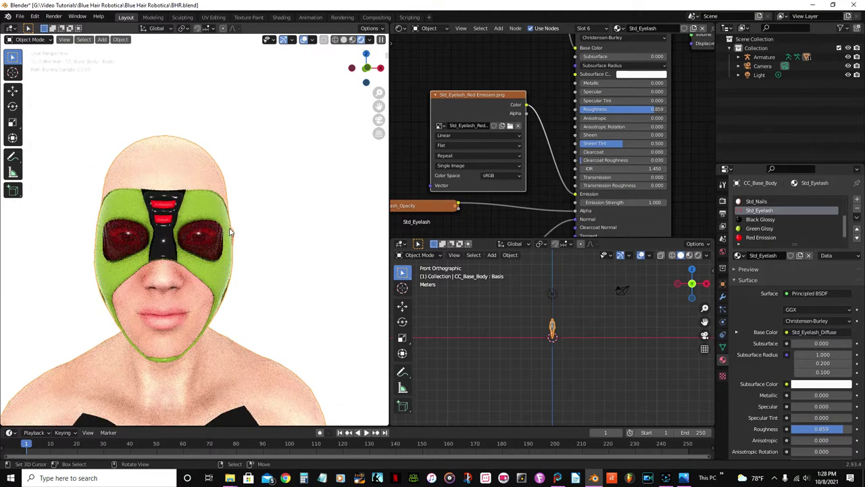
Orbit the masked head and return to Material Preview shading.
middle_click_drag(338, 243, 270, 203)
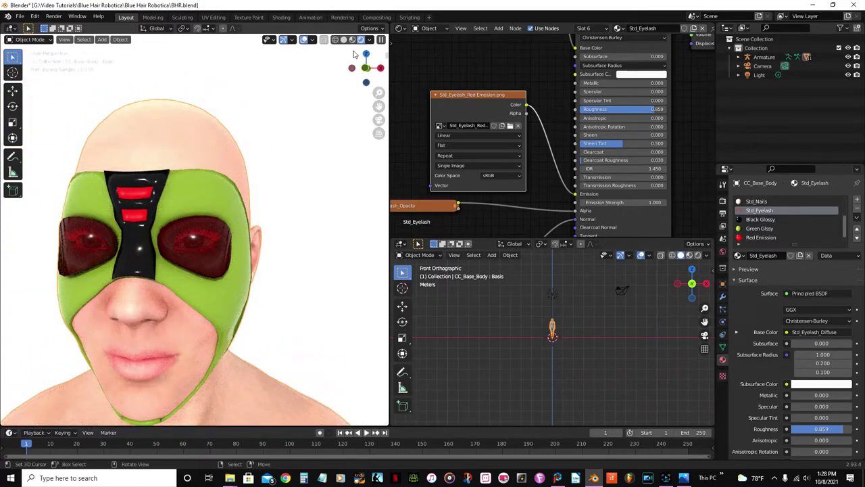
left_click(352, 39)
scroll(264, 212, "up", 4)
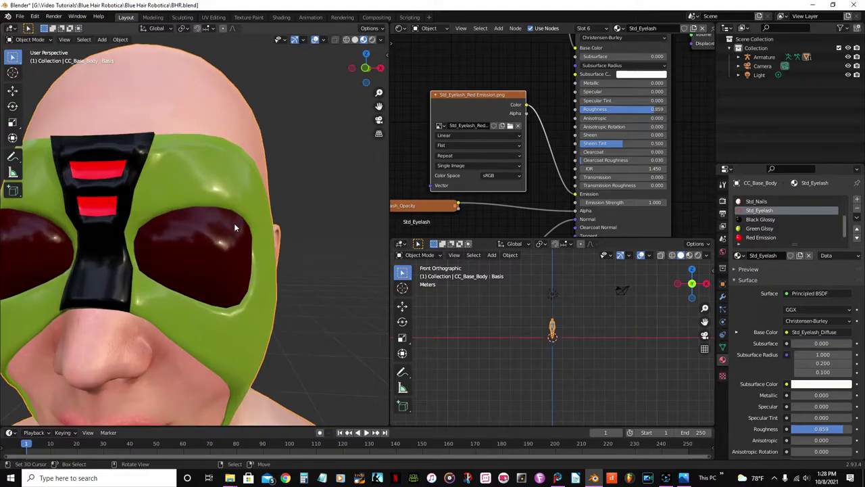
scroll(233, 224, "down", 3)
mouse_move(231, 223)
middle_mouse_down()
mouse_move(222, 228)
mouse_move(228, 224)
middle_mouse_up()
scroll(203, 223, "down", 2)
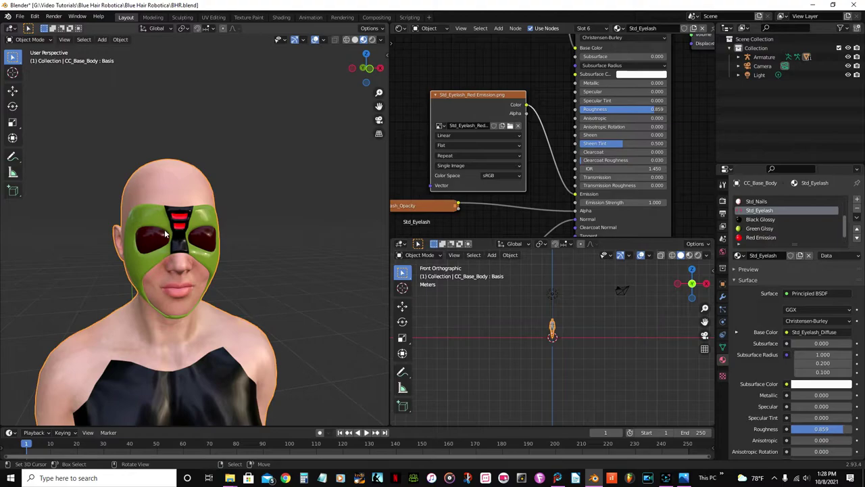
Orbit the head to its right profile, then return to the front view.
scroll(202, 254, "up", 2)
middle_click_drag(220, 254, 274, 248)
scroll(175, 255, "up", 3)
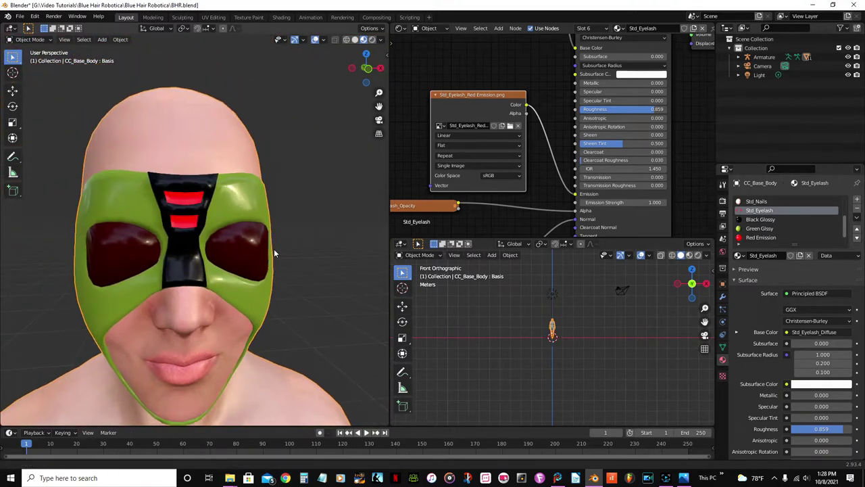
scroll(274, 250, "down", 2)
key("KP_1")
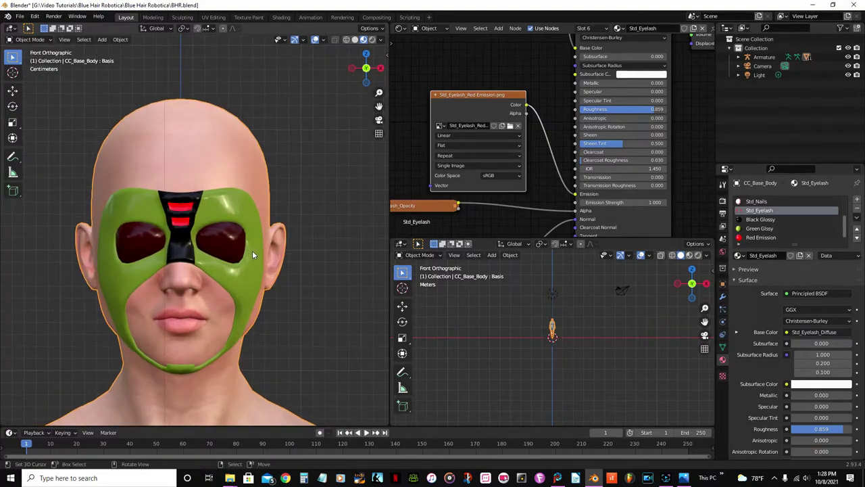
Toggle between Edit Mode and Object Mode to inspect the mask from the front.
key("Tab")
scroll(253, 249, "up", 4)
scroll(252, 249, "up", 3)
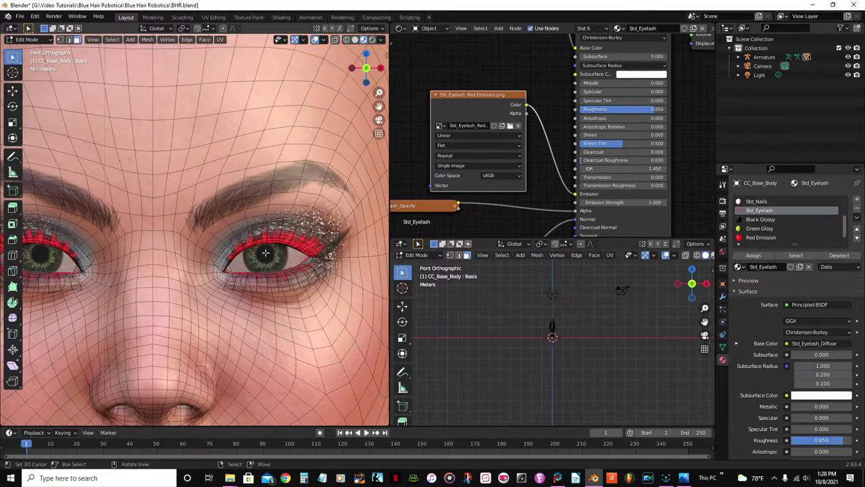
scroll(266, 253, "down", 2)
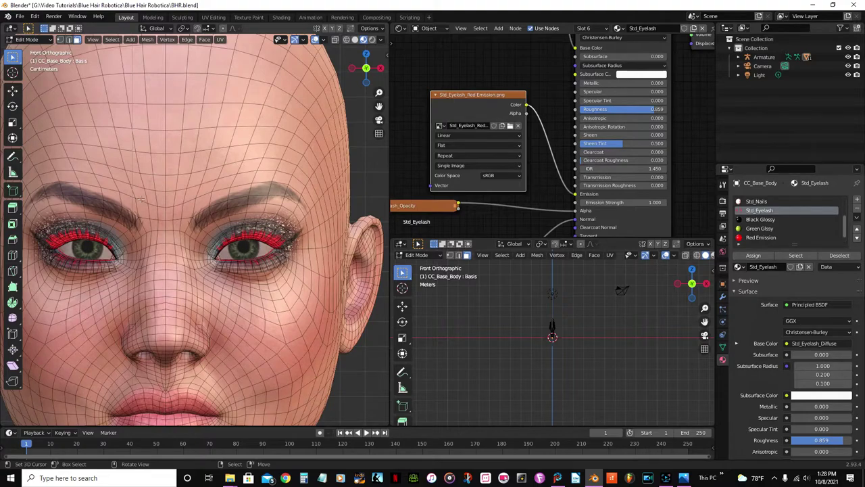
key("Tab")
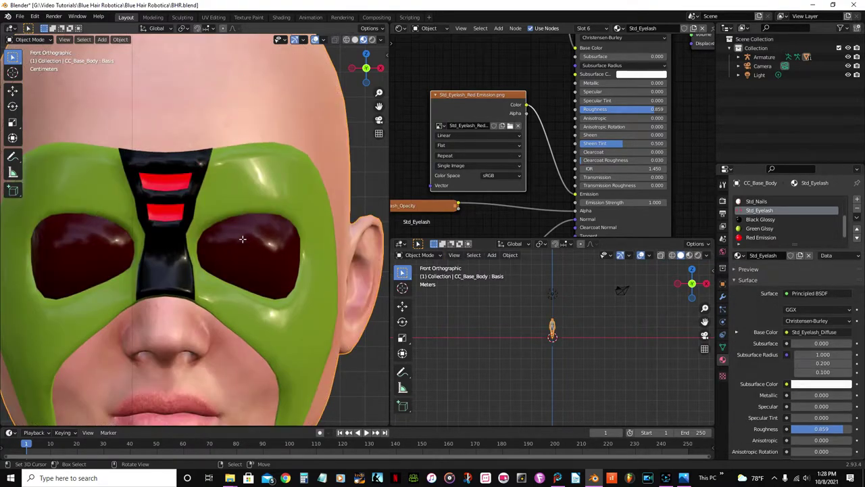
key("Tab")
scroll(554, 318, "up", 6)
scroll(602, 364, "up", 3)
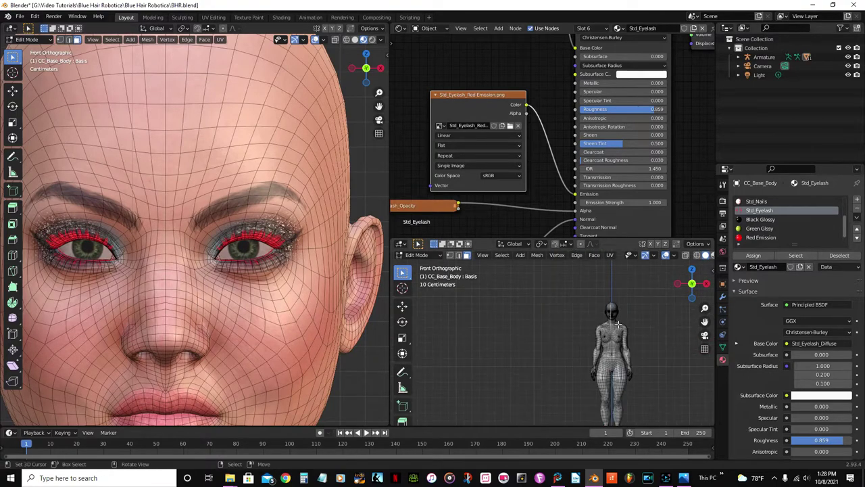
Reveal the hidden body geometry and show the right-side view in wireframe.
middle_click_drag(601, 364, 559, 291)
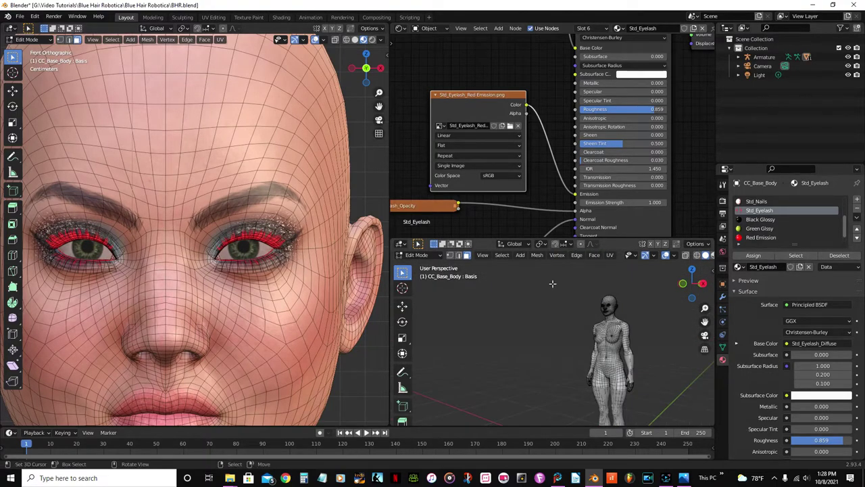
key("KP_3")
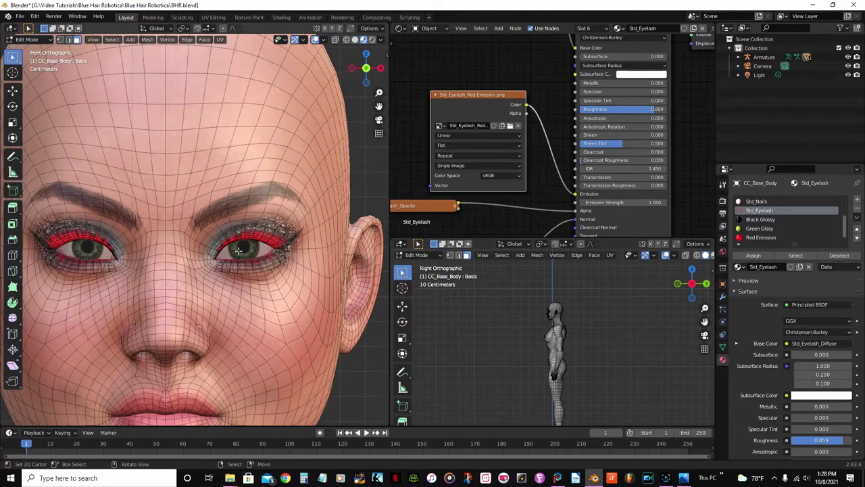
key("alt+h")
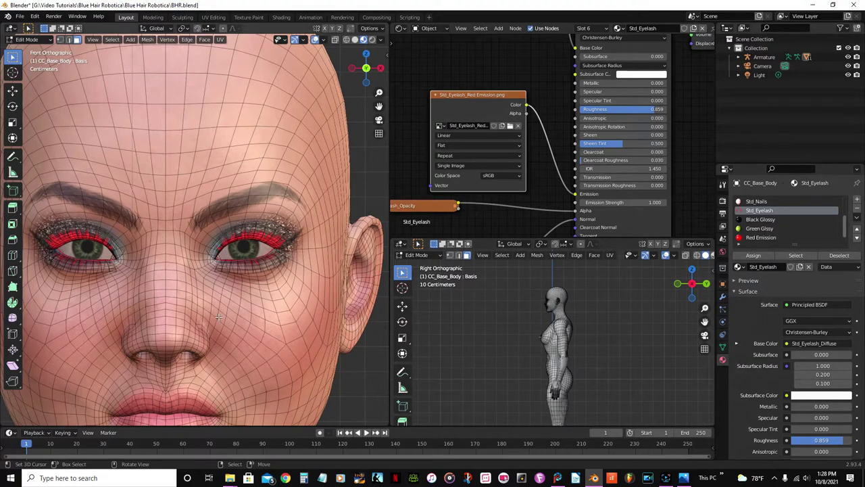
key("Tab")
scroll(294, 256, "up", 3)
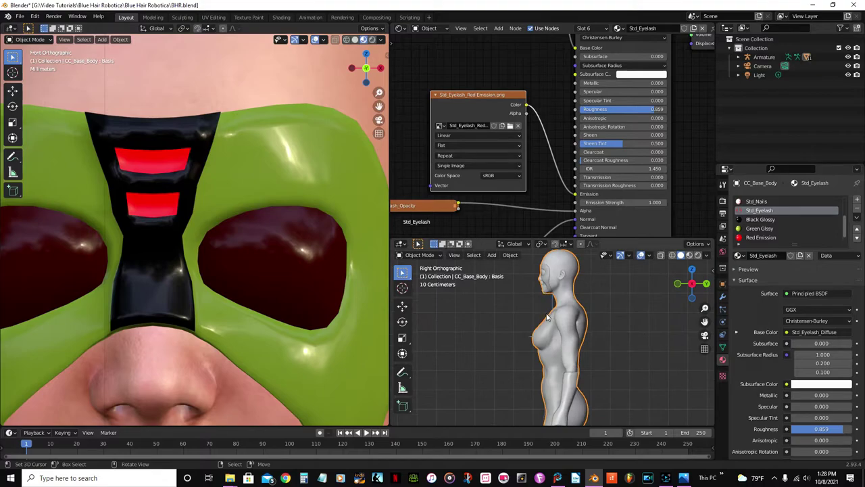
key("z")
left_click(480, 321)
Select the eye and bring the BHR.fbm texture folder to the front.
scroll(519, 380, "down", 2)
scroll(574, 372, "up", 5)
scroll(575, 369, "up", 4)
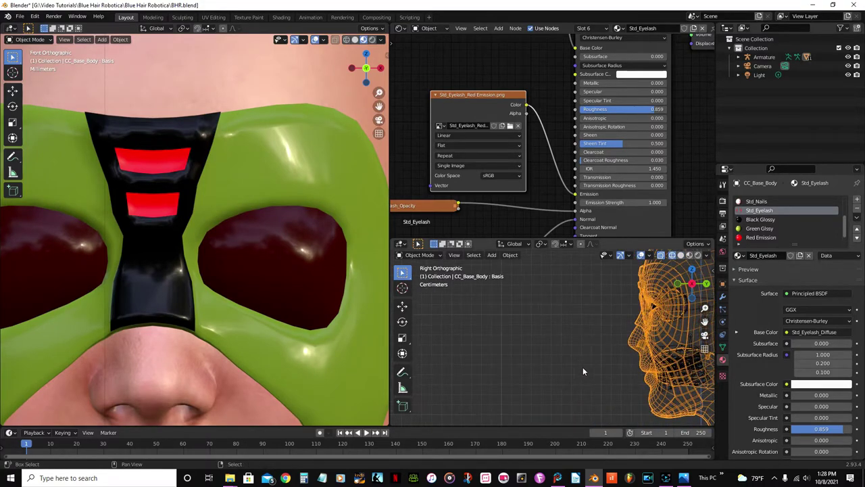
left_click(664, 293)
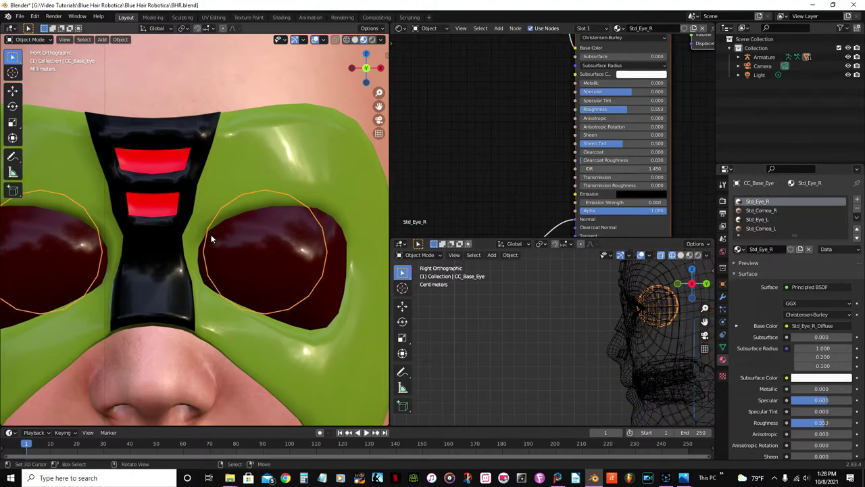
scroll(274, 256, "down", 2)
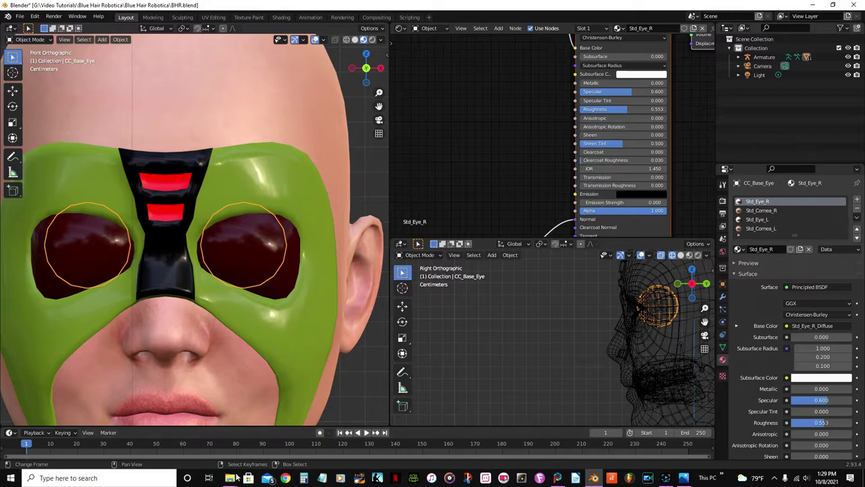
mouse_move(230, 478)
left_click(216, 444)
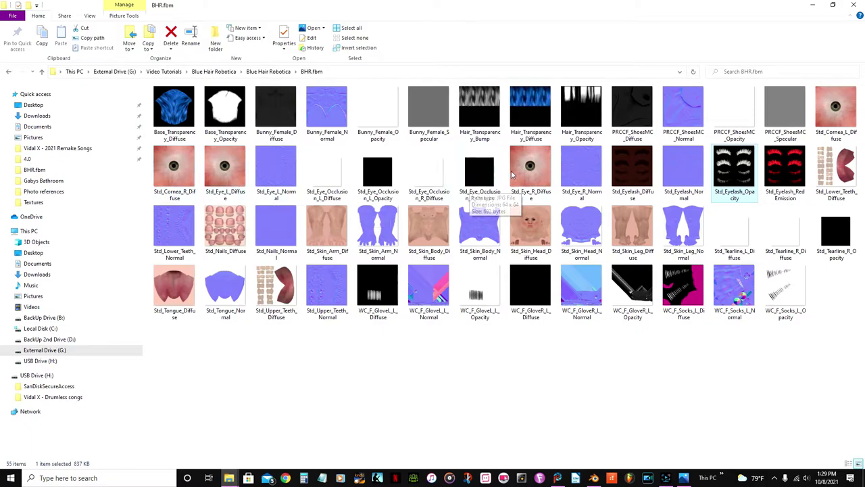
Open Std_Cornea_R_Diffuse from BHR.fbm in Corel PaintShop Pro 2020 using Open with.
left_click(182, 173)
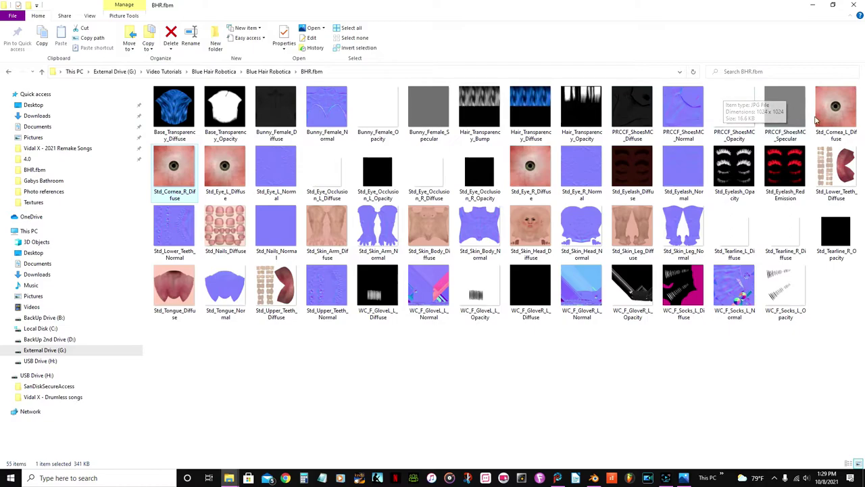
right_click(171, 171)
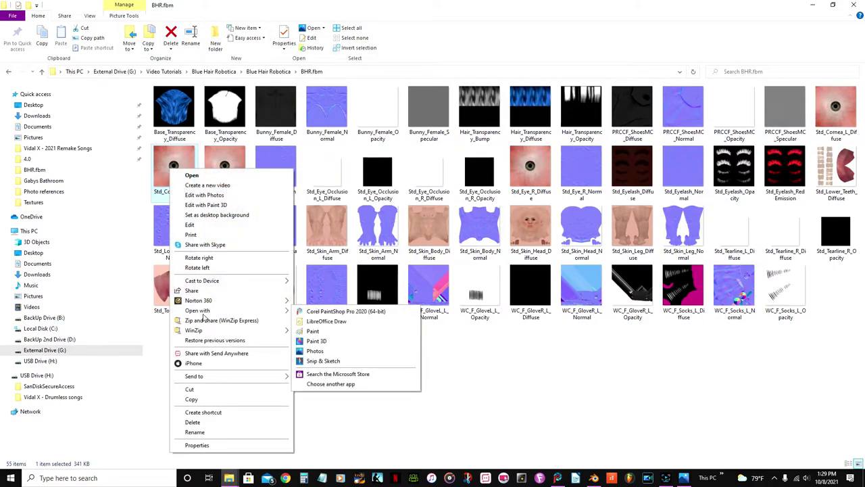
left_click(331, 315)
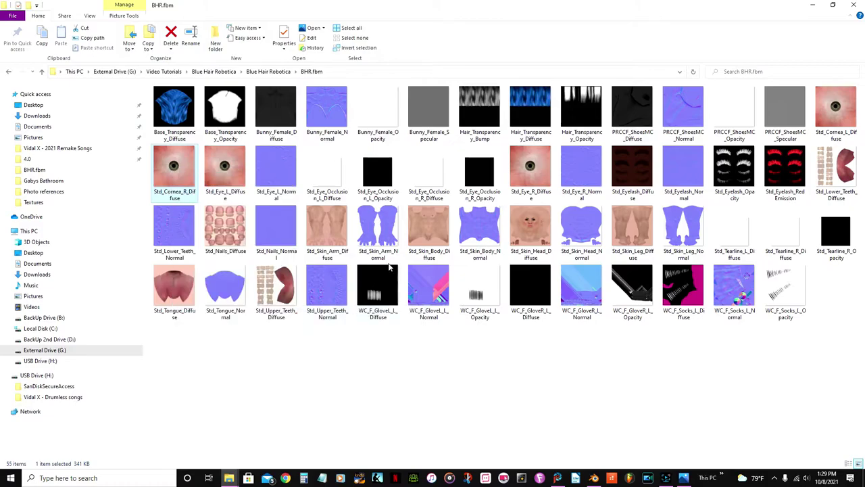
scroll(483, 294, "up", 2)
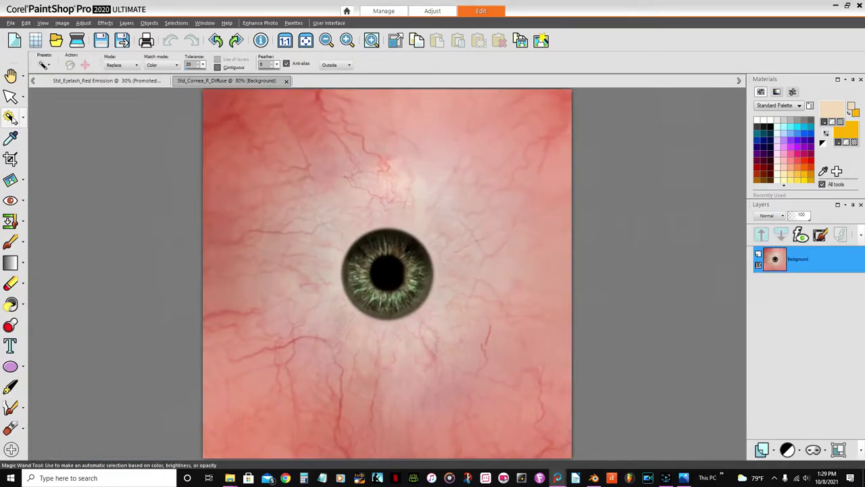
Draw a circle-type selection around the cornea texture's iris.
left_click(23, 118)
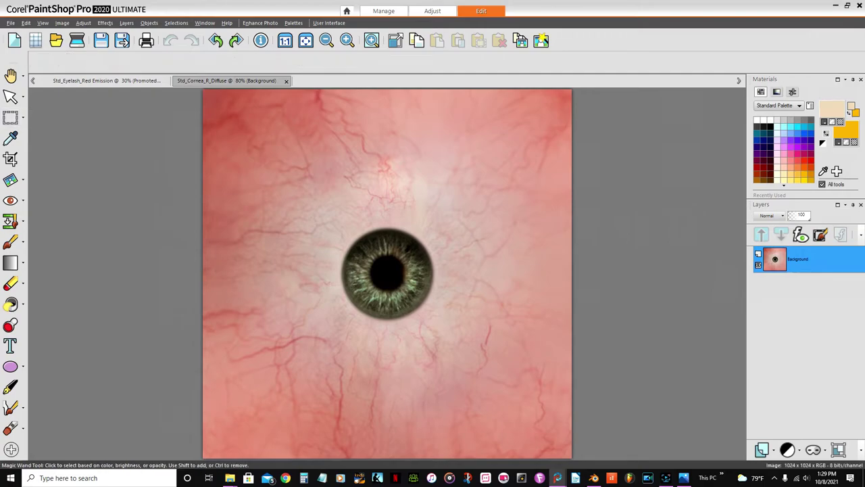
left_click(56, 120)
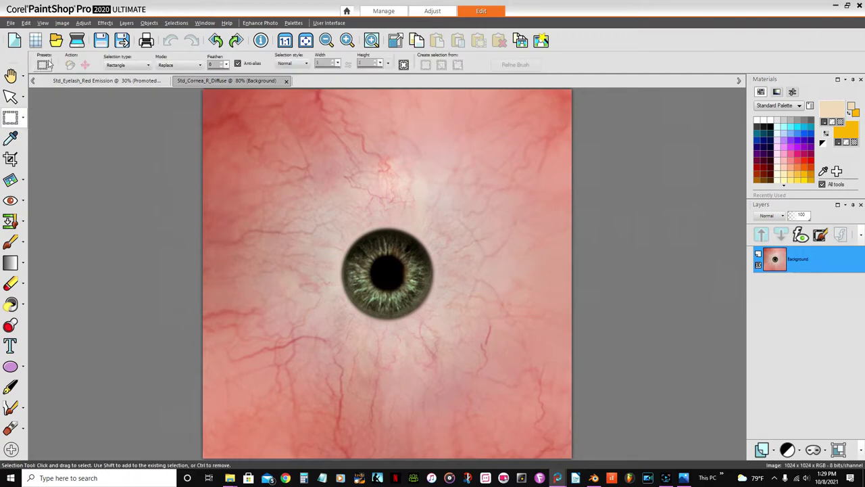
left_click(145, 65)
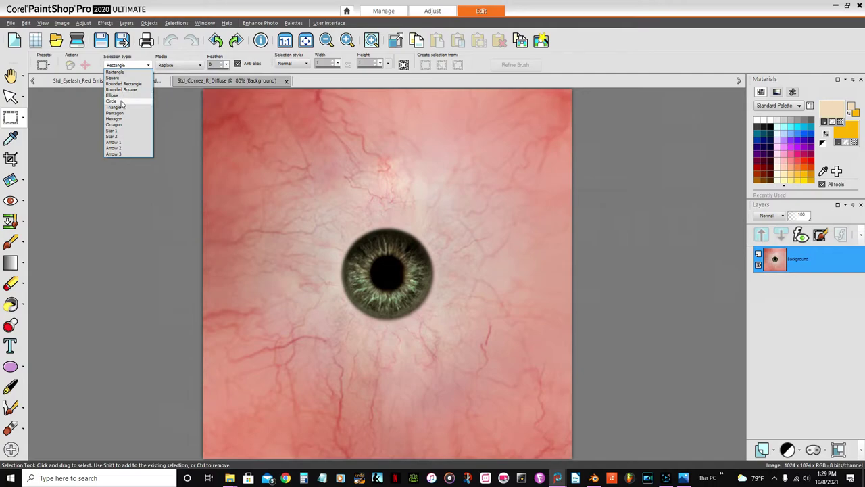
left_click(121, 103)
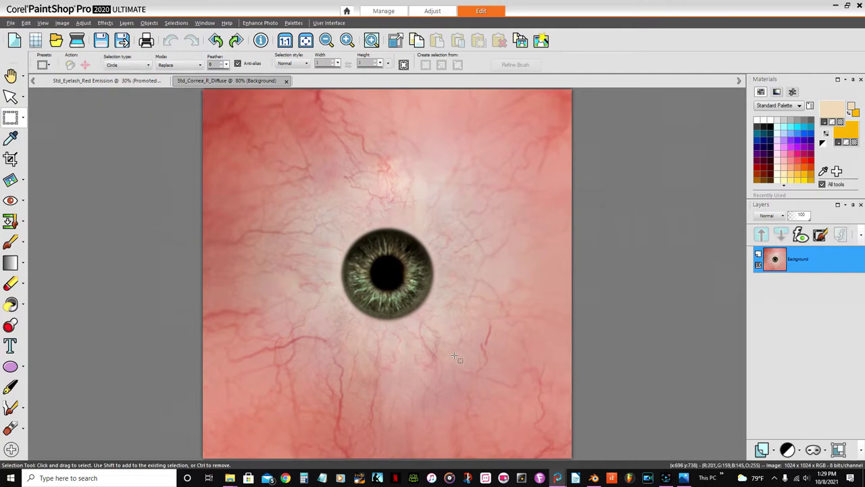
scroll(455, 359, "up", 2)
scroll(336, 200, "up", 1)
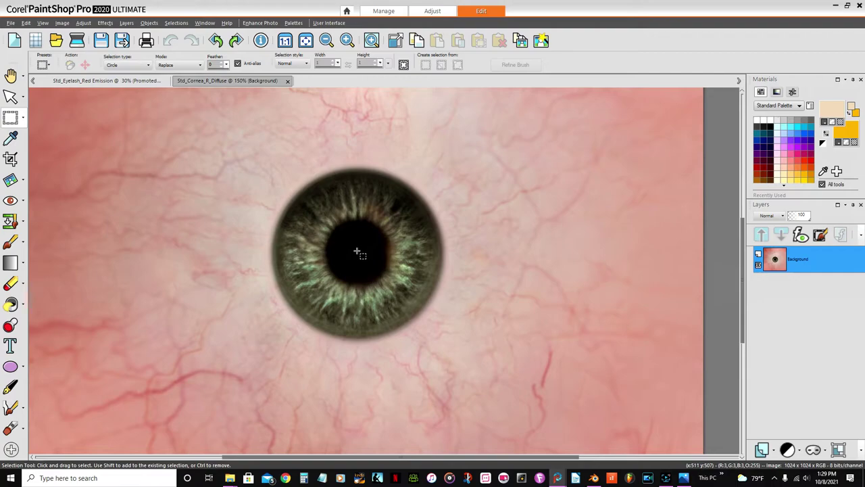
left_click_drag(357, 251, 416, 336)
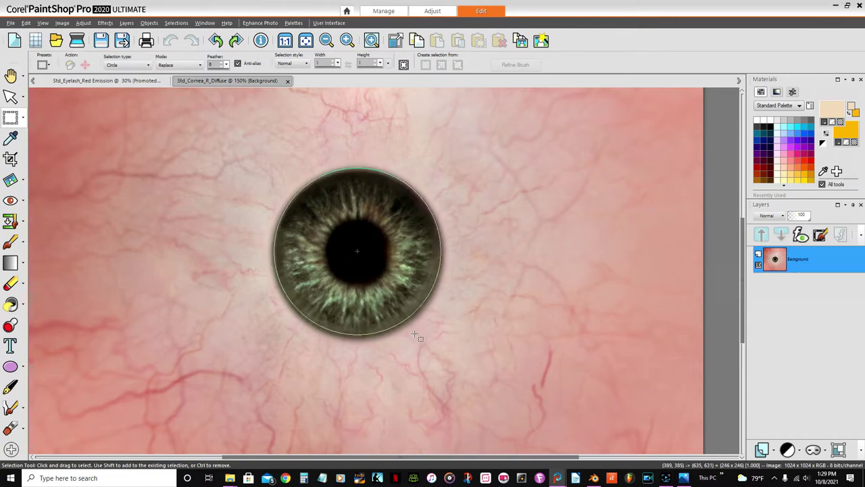
left_click_drag(415, 334, 418, 336)
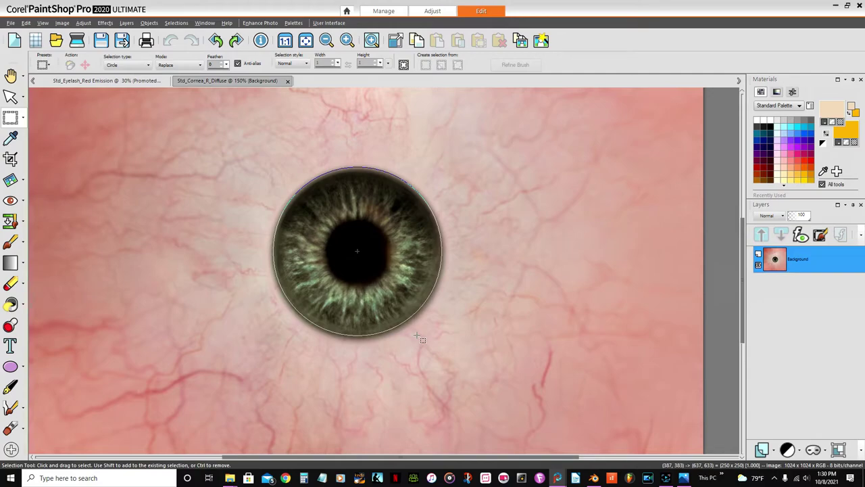
left_click_drag(418, 335, 418, 335)
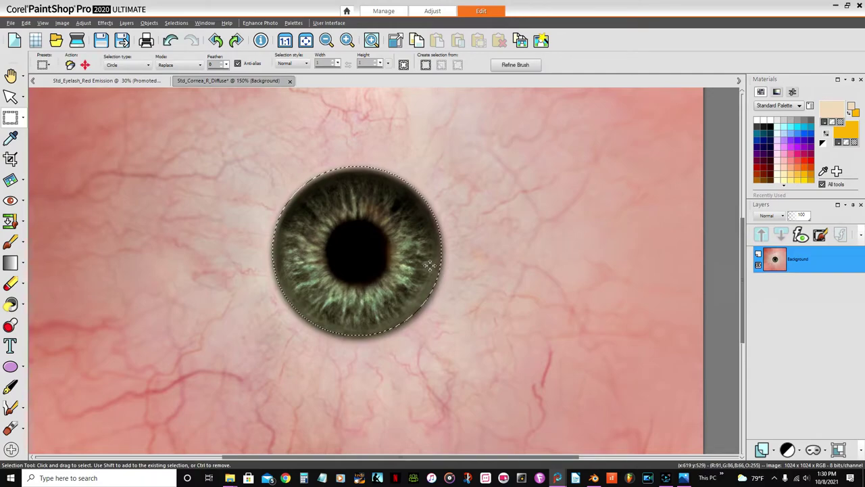
Promote the iris selection to its own layer and select none.
right_click(810, 258)
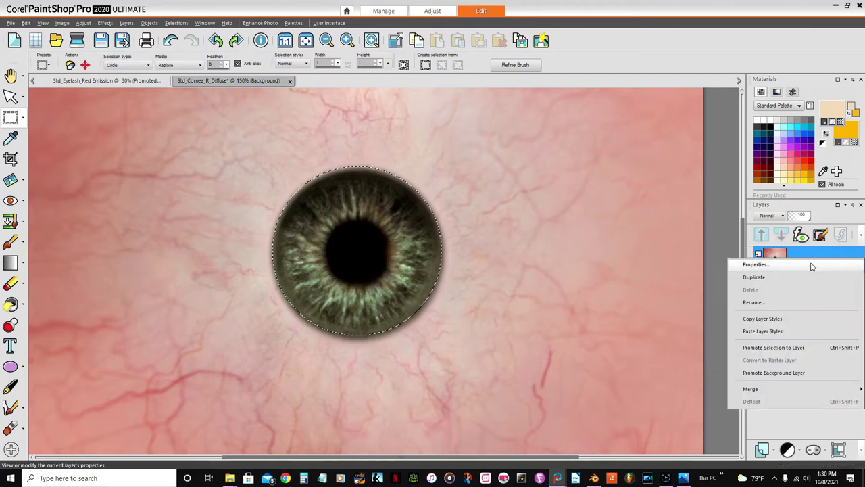
left_click(786, 347)
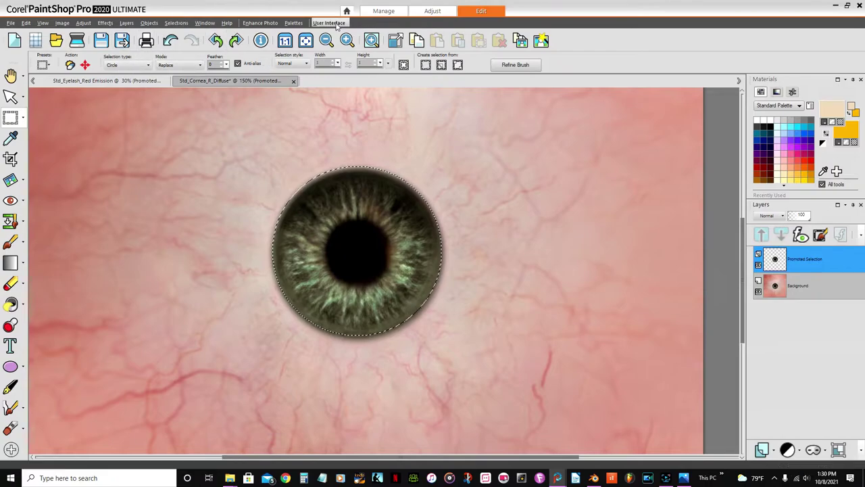
left_click(176, 22)
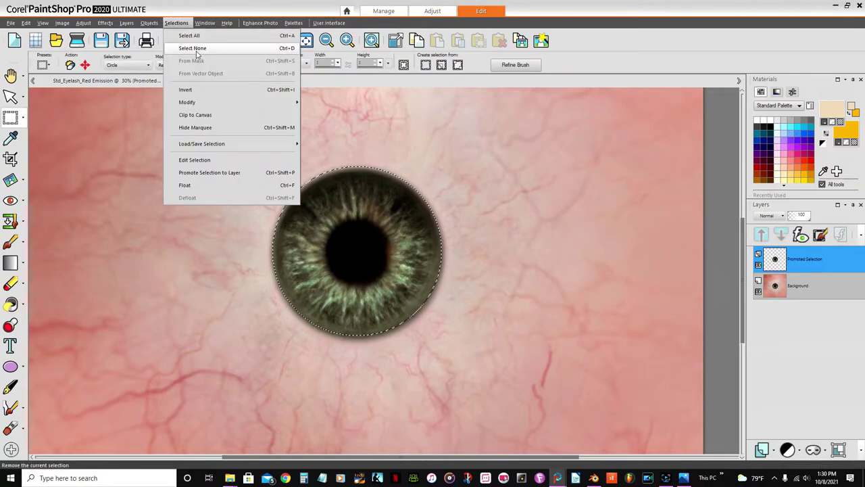
left_click(196, 50)
left_click(230, 80)
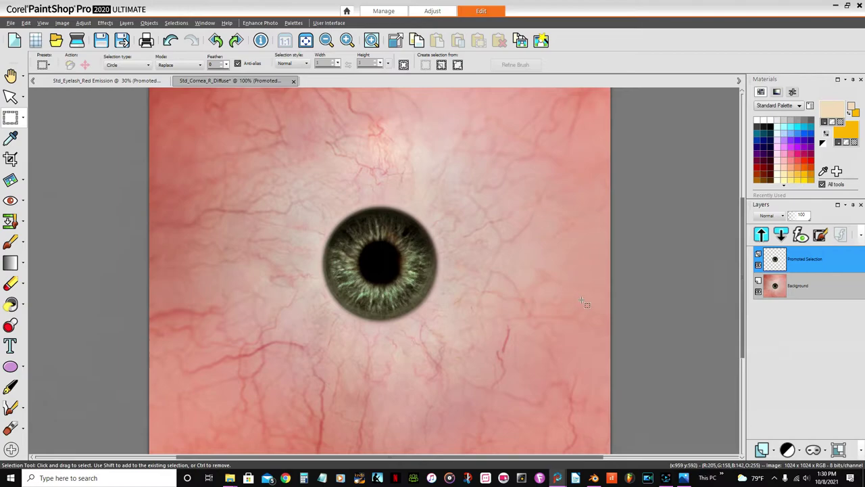
Add a Raster 1 layer above the Background and flood-fill it with black.
scroll(583, 302, "up", 1)
left_click(797, 292)
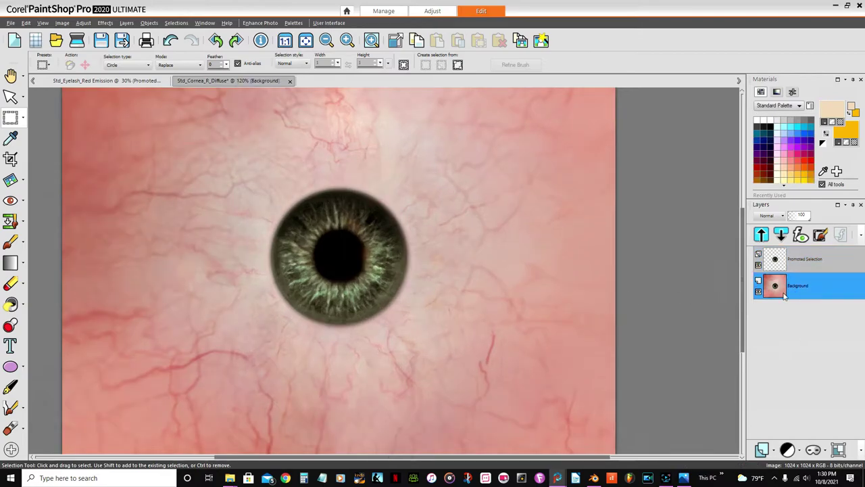
left_click(779, 454)
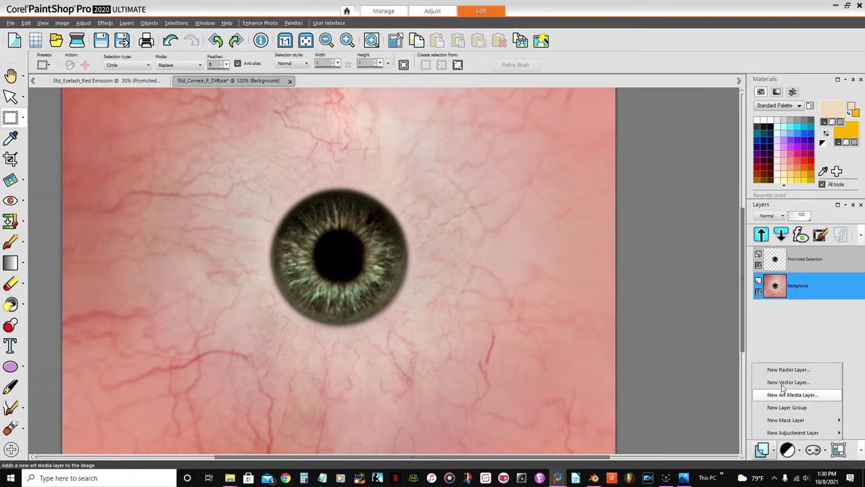
left_click(780, 368)
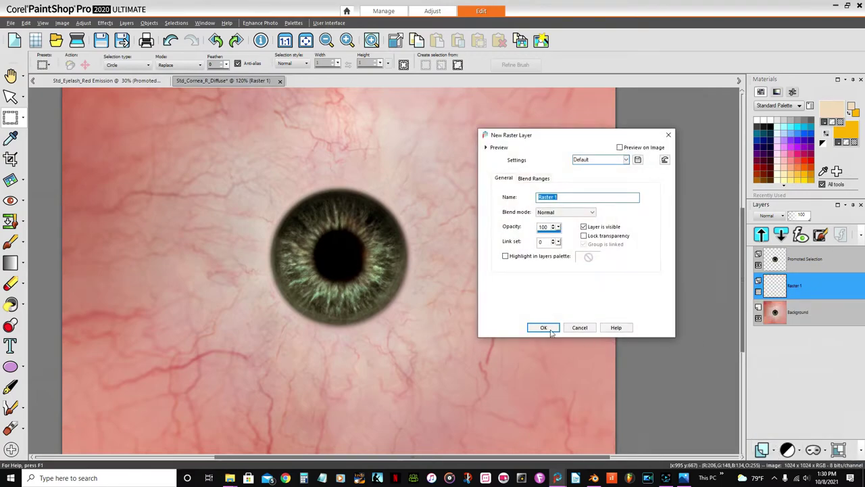
left_click(545, 327)
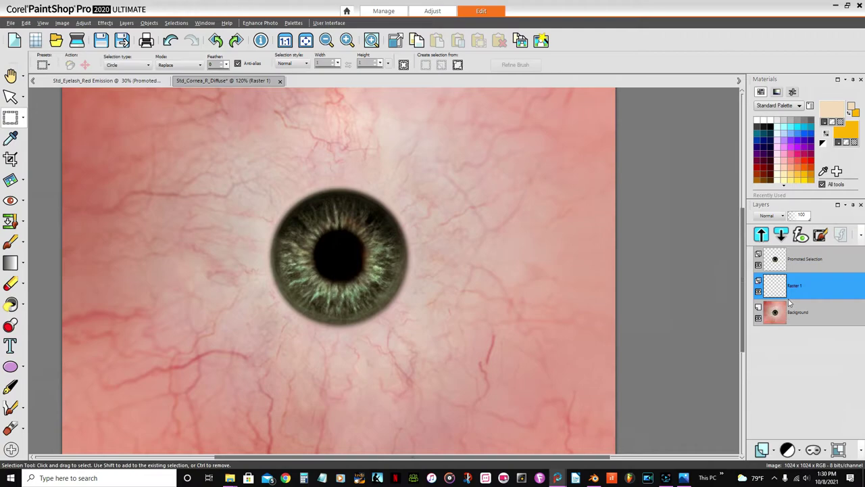
left_click(772, 125)
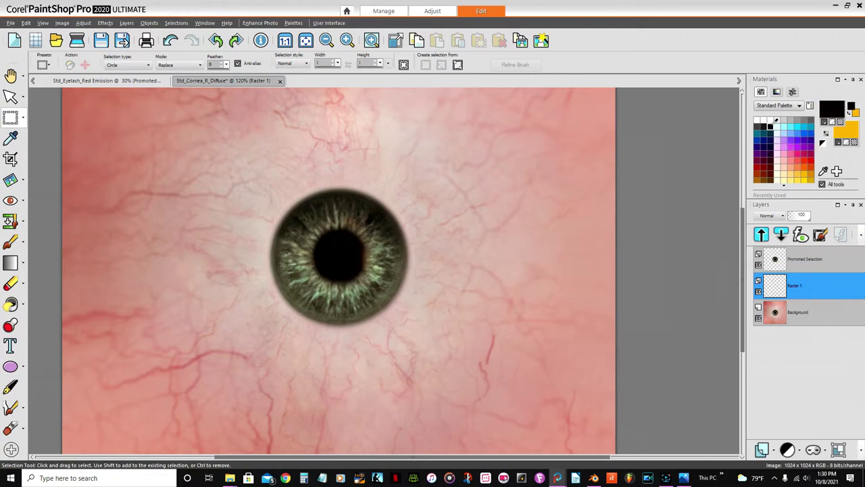
left_click(11, 304)
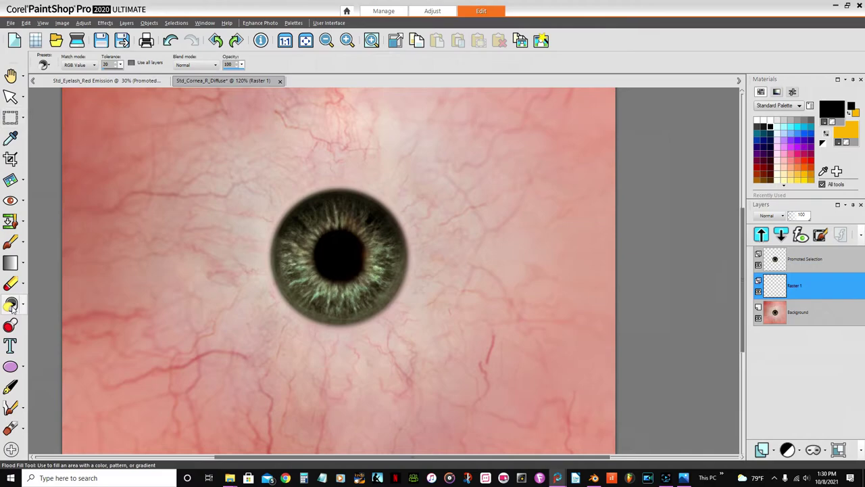
left_click(510, 276)
Colorize the Promoted Selection iris layer red with Hue 0 and Saturation 255.
scroll(421, 276, "down", 2)
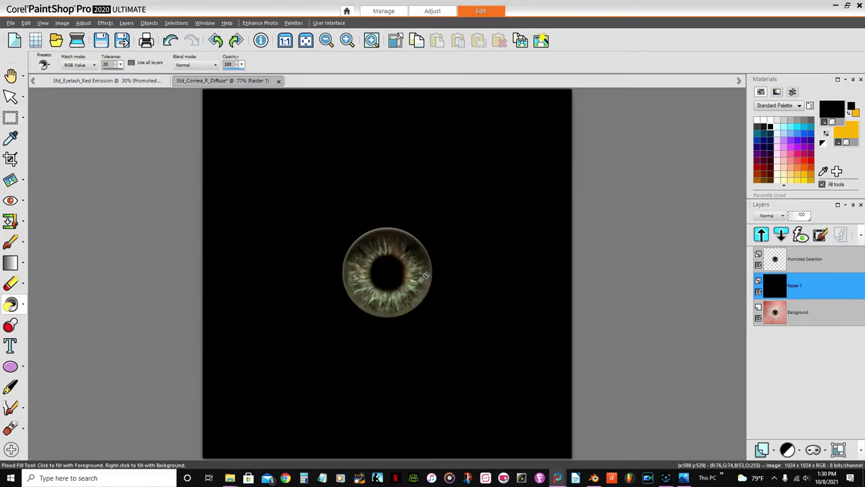
scroll(420, 276, "down", 1)
scroll(518, 286, "up", 1)
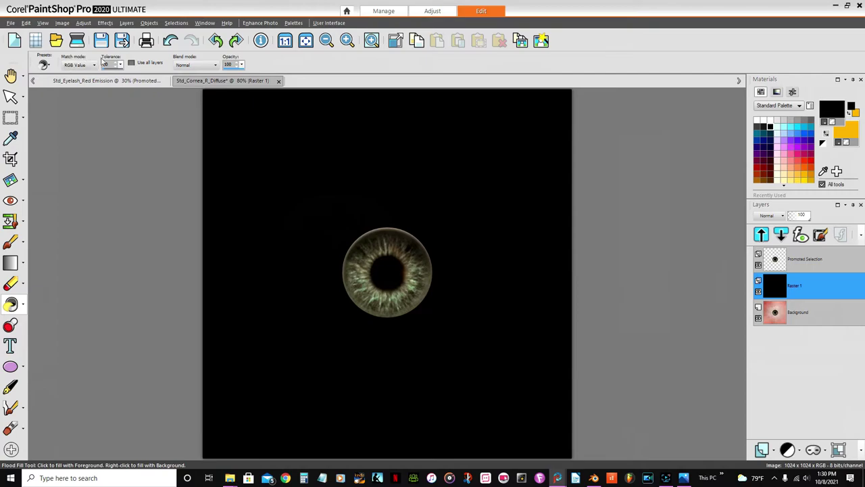
left_click(10, 96)
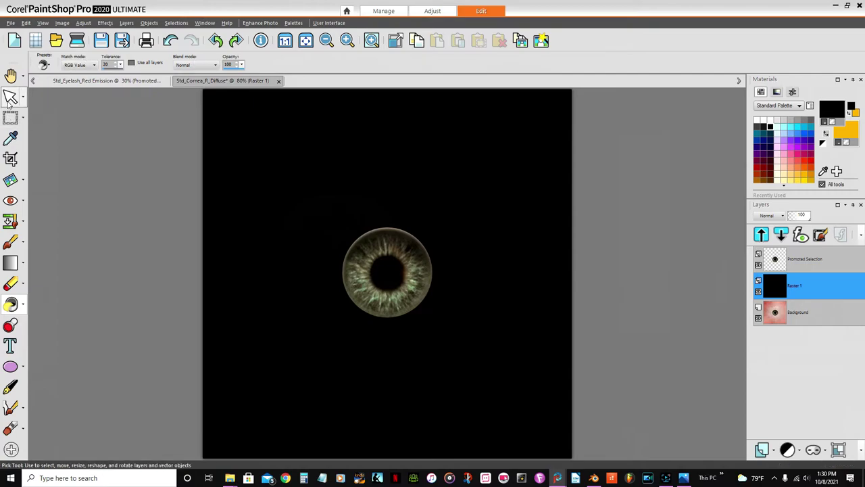
left_click(815, 257)
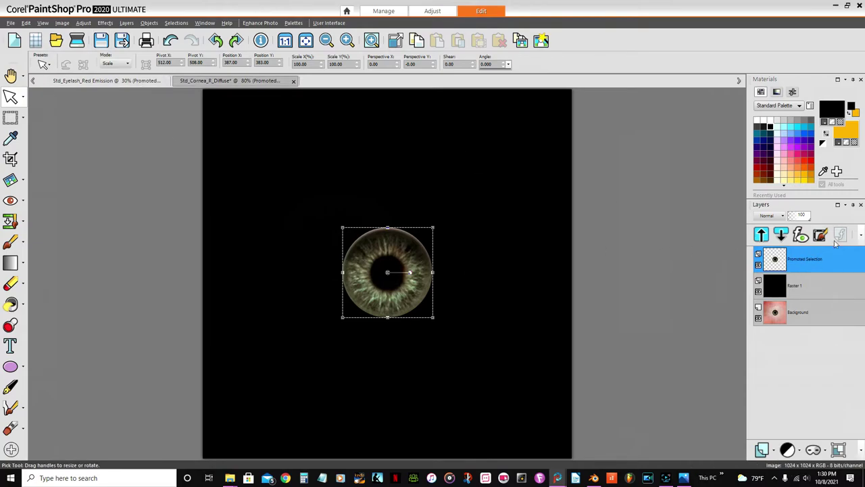
left_click(83, 23)
mouse_move(184, 134)
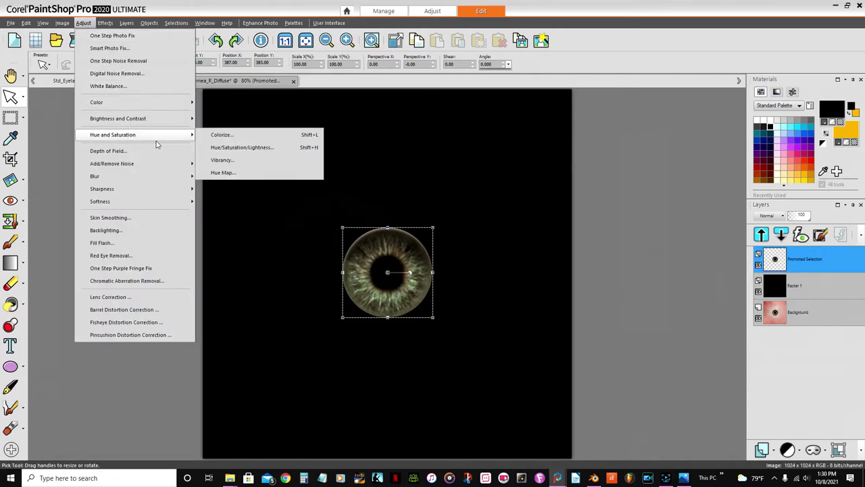
left_click(221, 134)
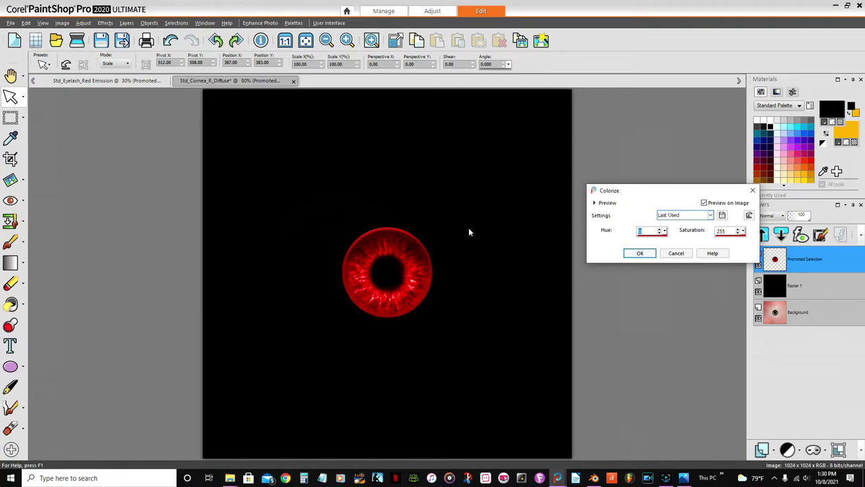
left_click(639, 253)
scroll(420, 233, "up", 2)
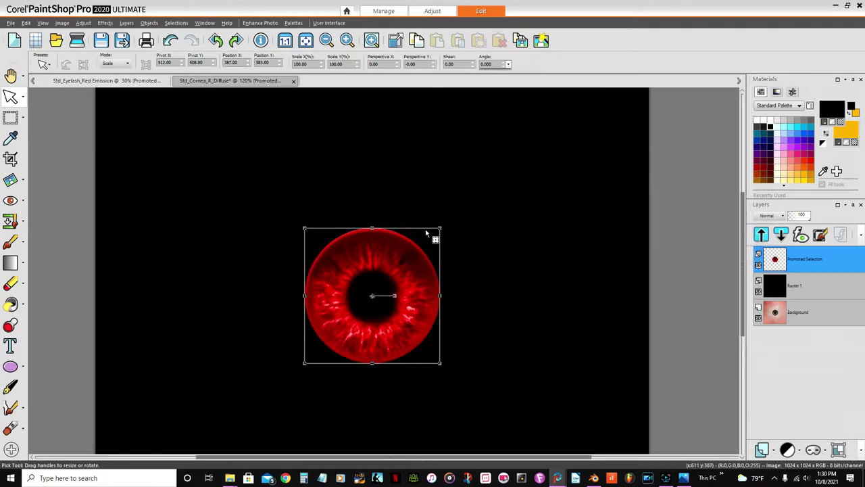
scroll(425, 238, "down", 2)
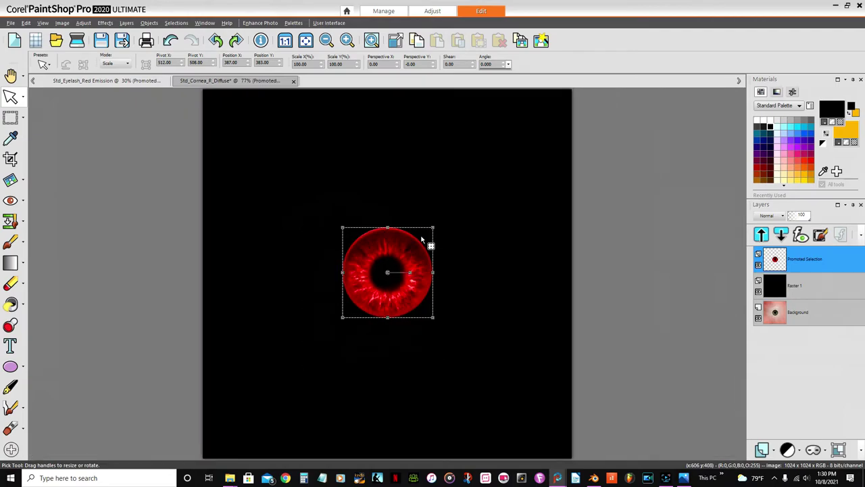
left_click(122, 42)
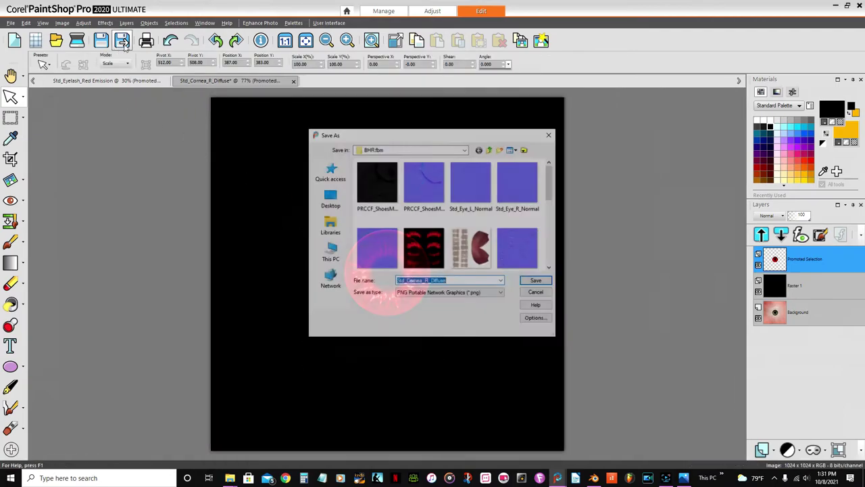
Save the merged image as the PNG Std_Cornea_Red emission and return to Blender.
left_click(449, 283)
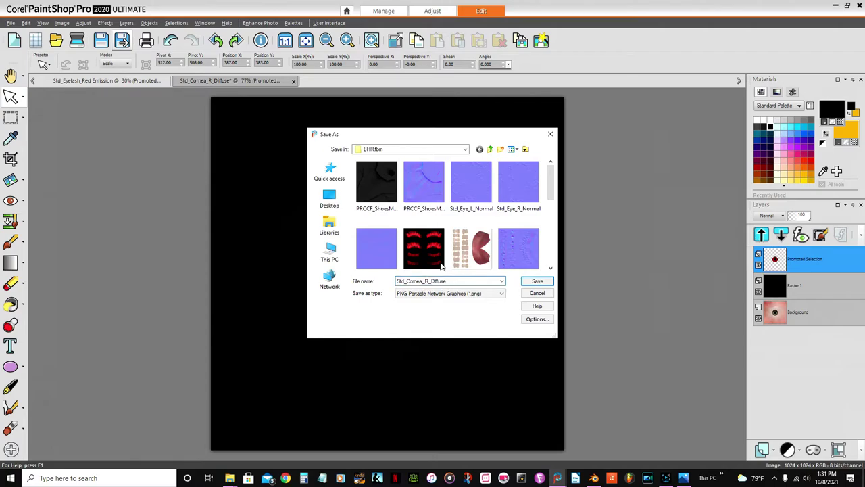
key("BackSpace")
key("BackSpace")
key("BackSpace")
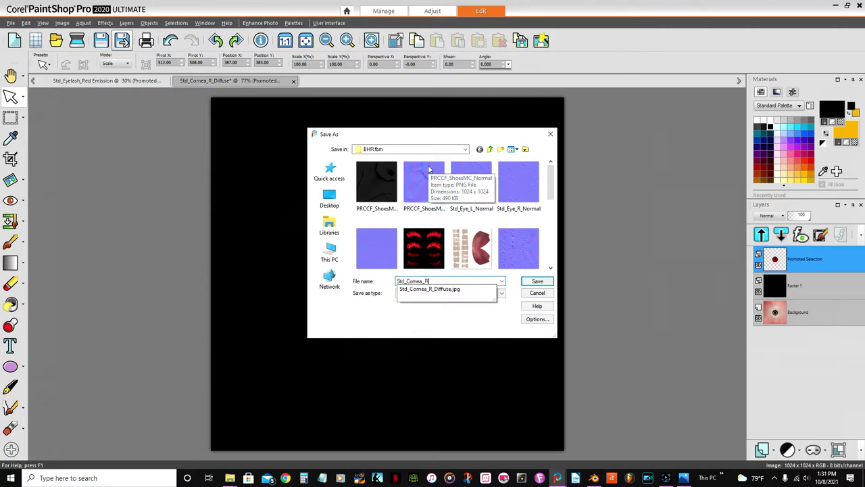
type("ed emission")
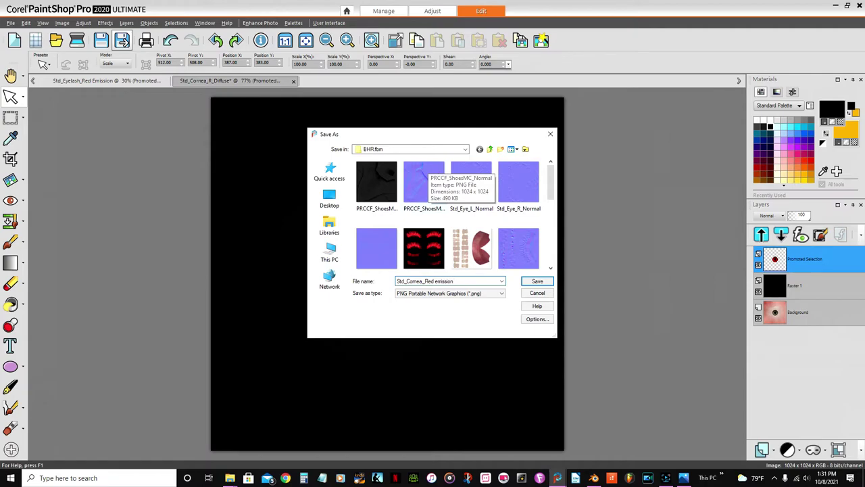
key("Return")
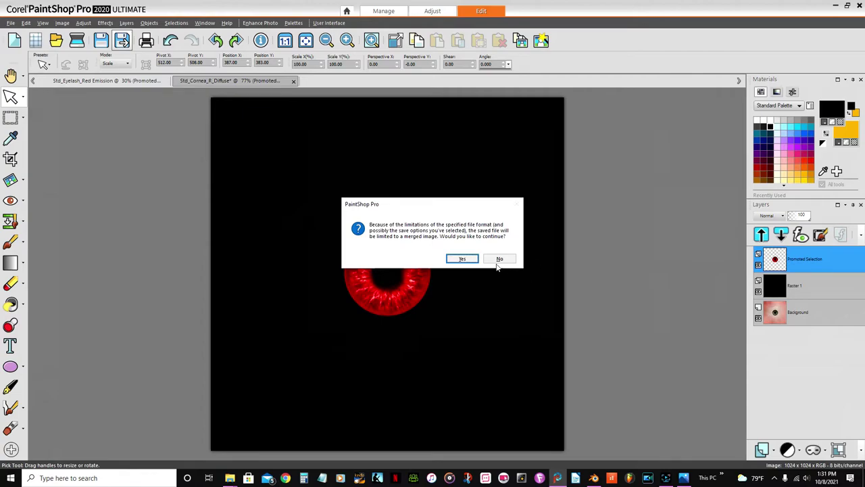
left_click(461, 260)
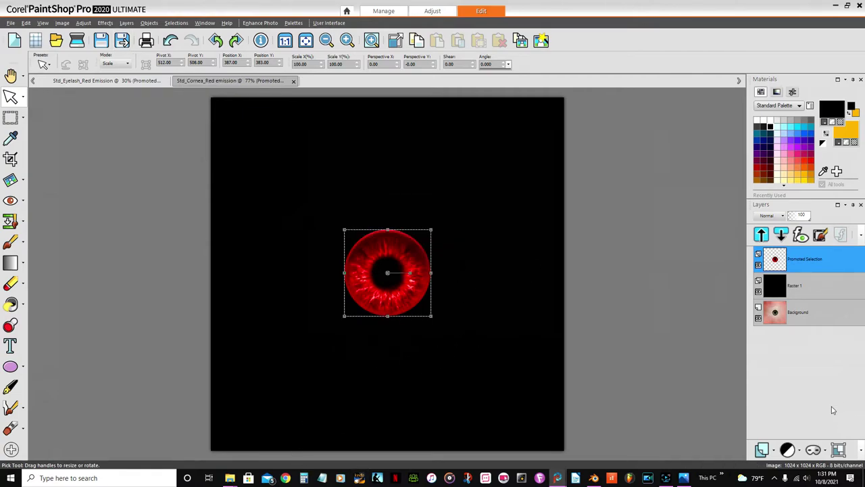
left_click(595, 478)
scroll(291, 247, "up", 5)
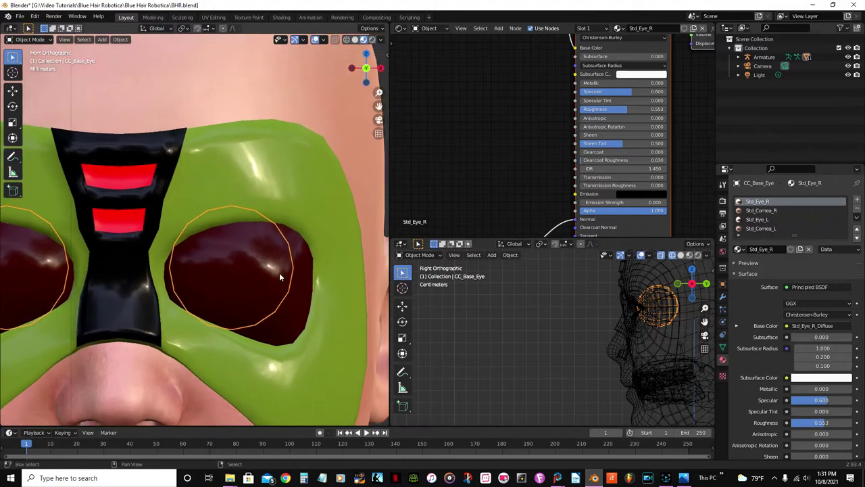
key("KP_5")
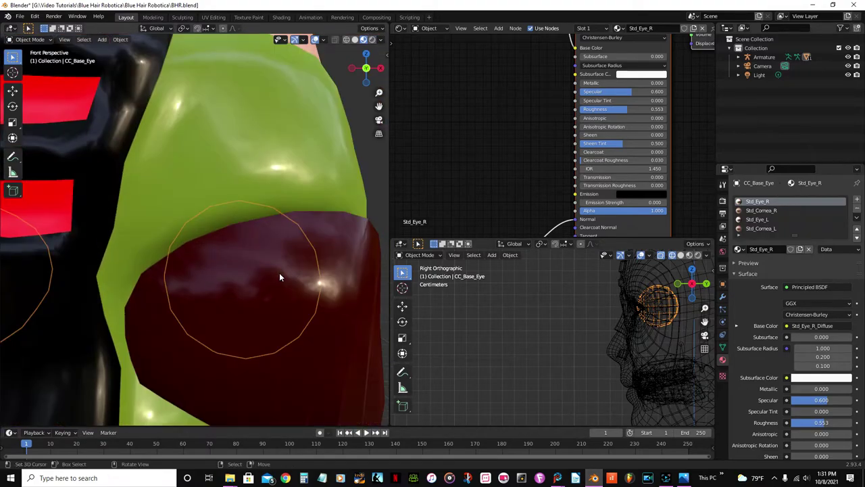
key("KP_1")
left_click(251, 198)
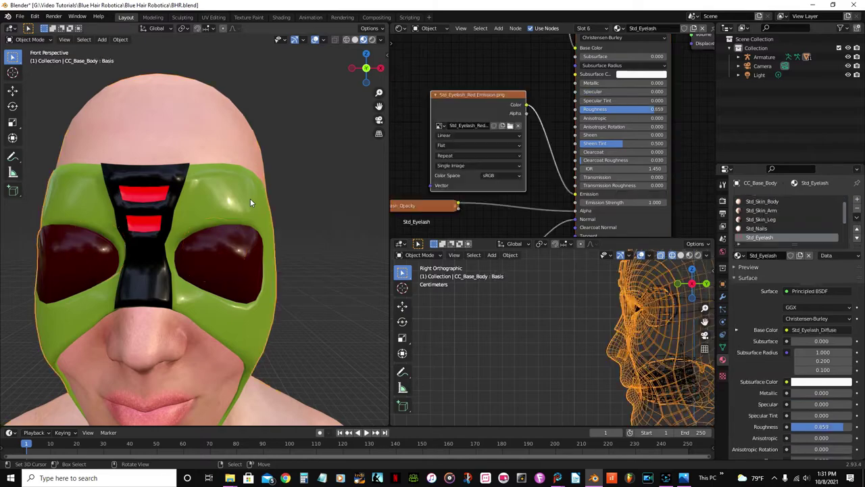
key("Tab")
scroll(274, 232, "up", 3)
middle_click_drag(274, 232, 312, 234)
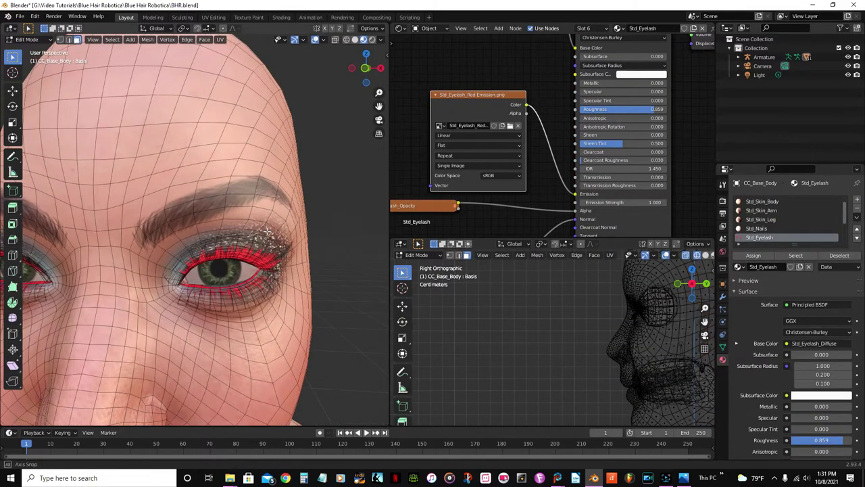
key("Tab")
left_click(669, 308)
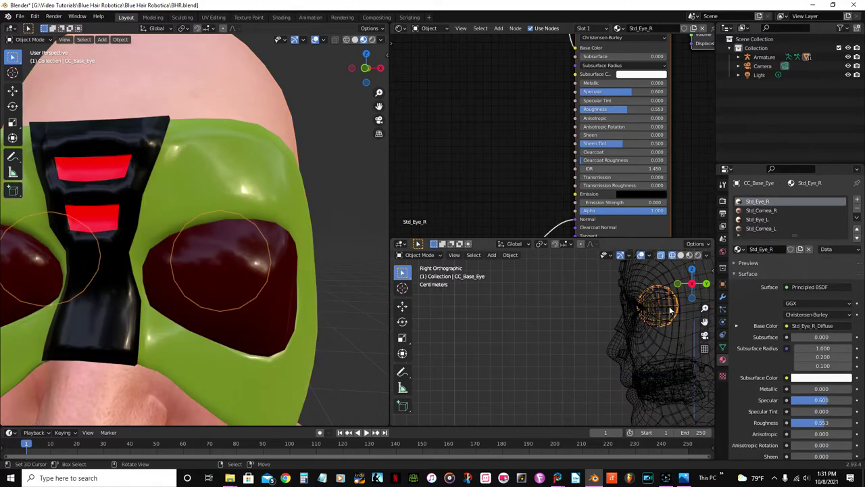
key("Tab")
scroll(313, 220, "up", 2)
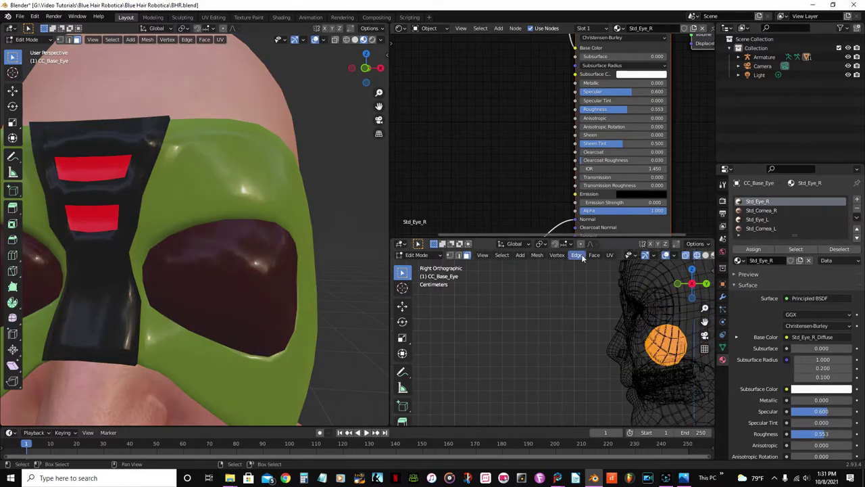
key("Tab")
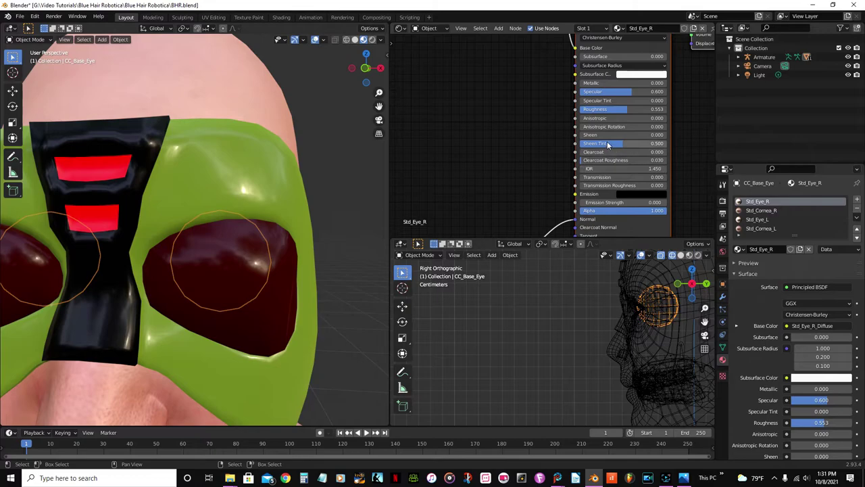
In the Std_Cornea_R material, add an Image Texture node feeding Emission.
left_click(761, 210)
middle_click_drag(538, 197, 610, 170)
left_click(497, 29)
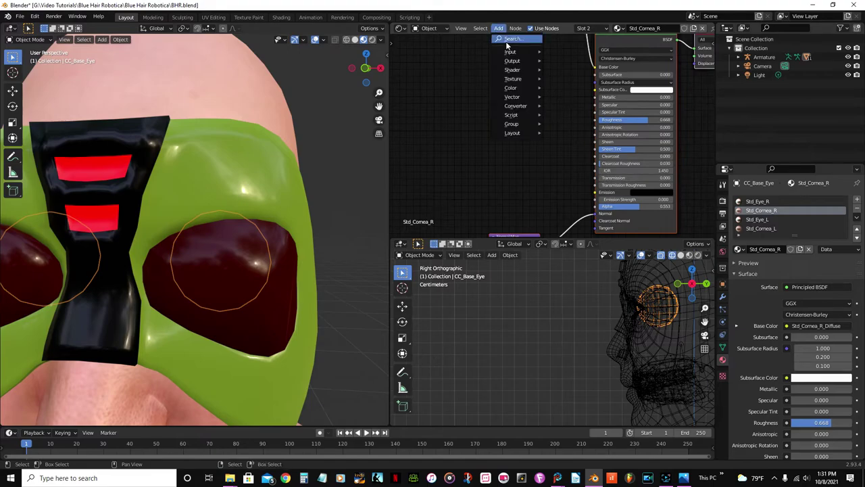
mouse_move(515, 81)
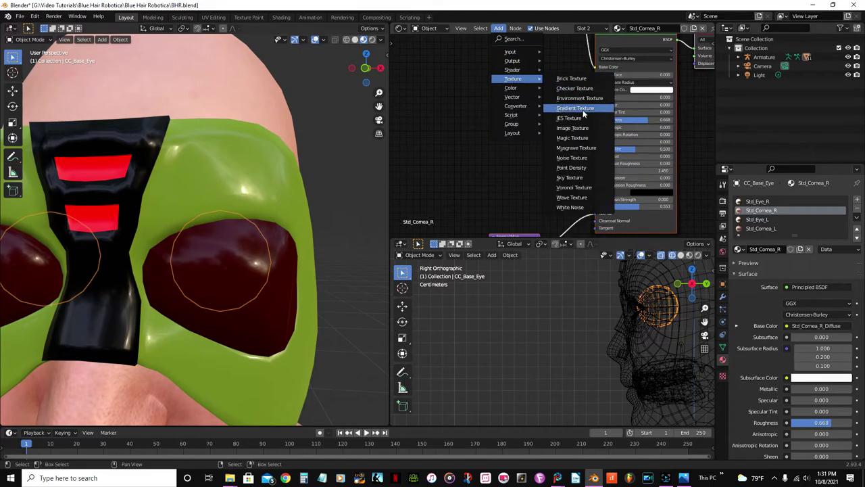
left_click(573, 128)
left_click(459, 108)
scroll(540, 127, "up", 2)
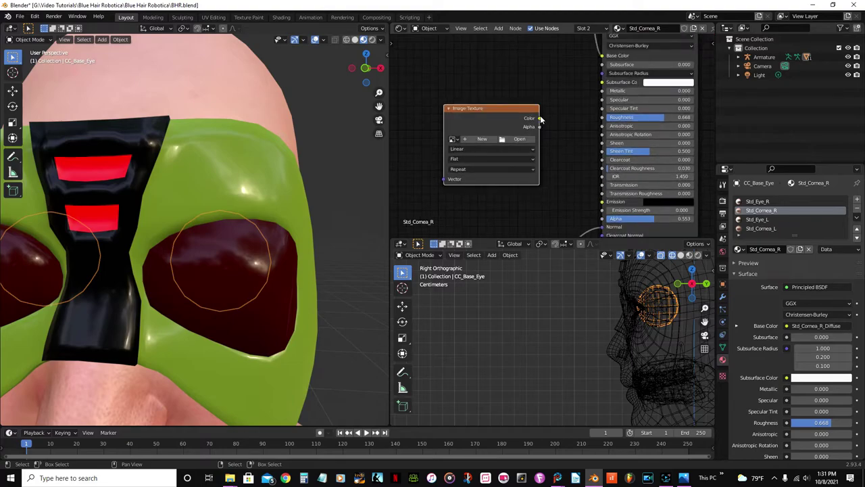
left_click_drag(540, 118, 608, 203)
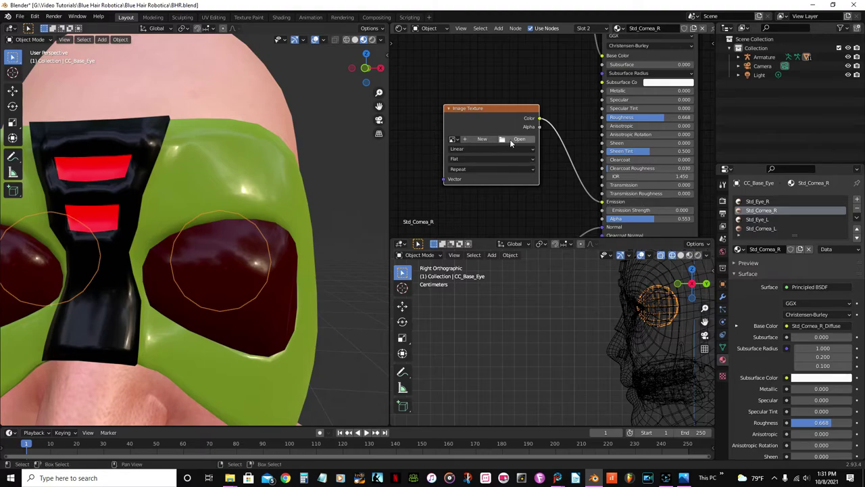
Load Std_Cornea_Red emission.png, set Emission Strength to 1, and save BHR.blend.
left_click(519, 141)
left_click(348, 140)
double_click(348, 140)
left_click(345, 350)
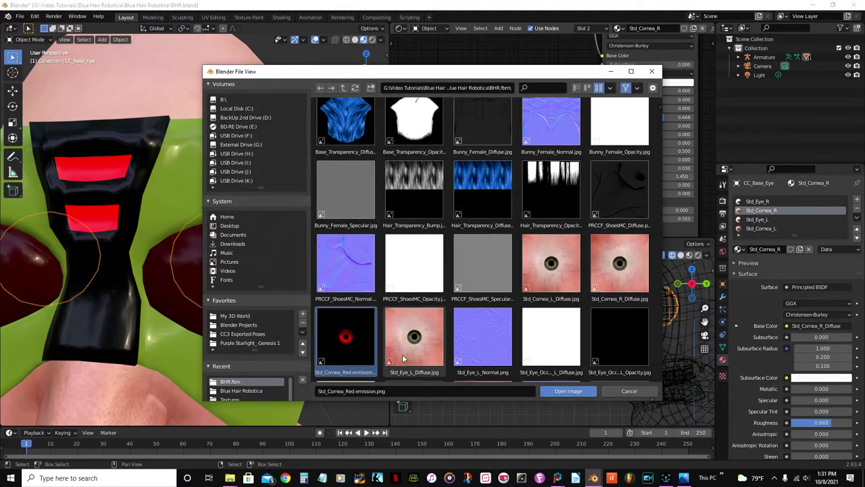
left_click(567, 391)
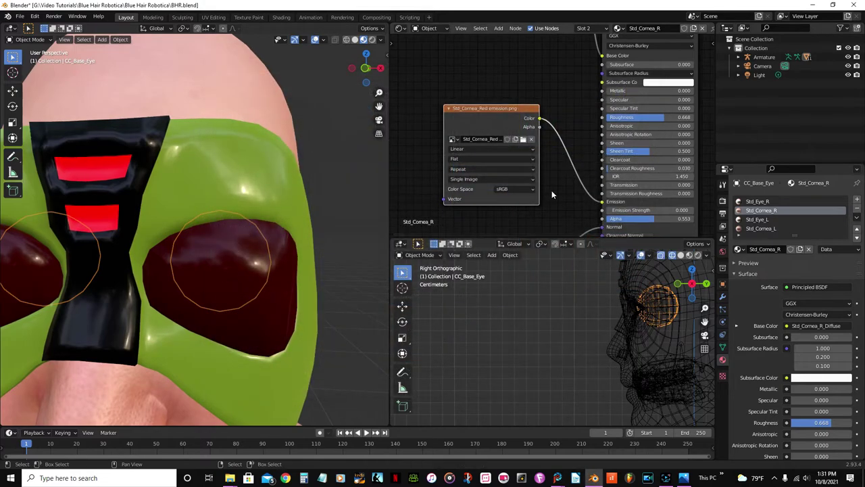
left_click(652, 209)
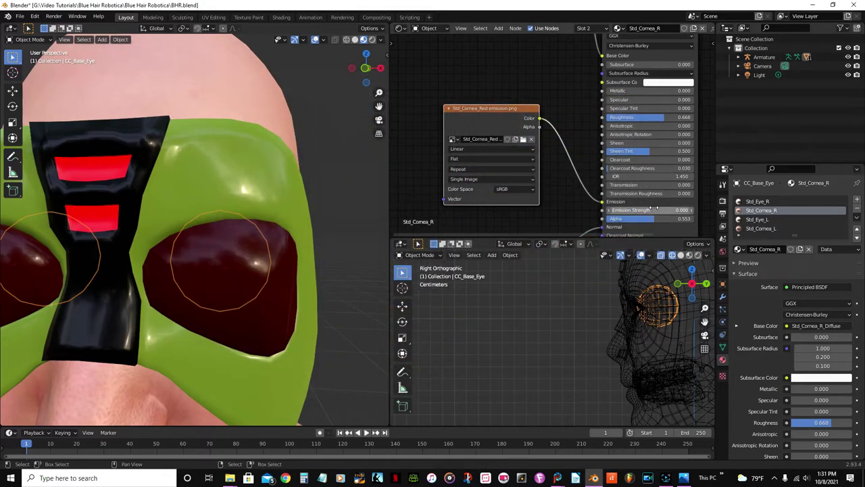
type("0.0")
key("Return")
middle_click_drag(230, 240, 276, 340)
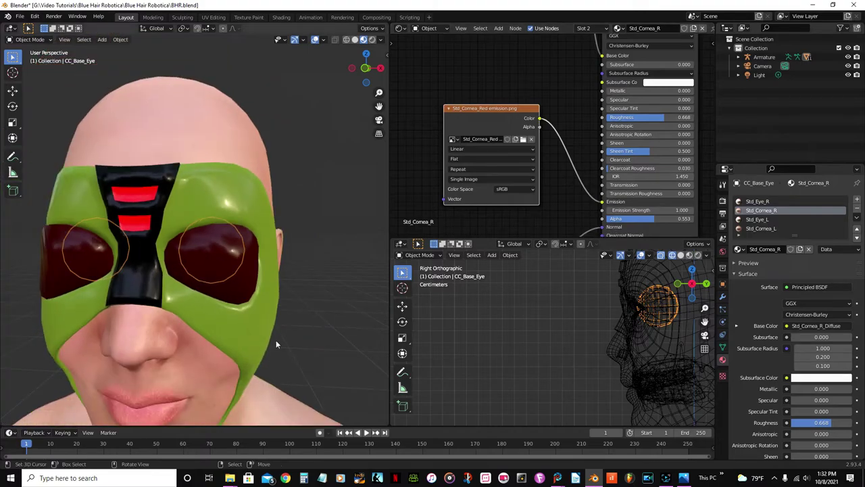
key("ctrl+s")
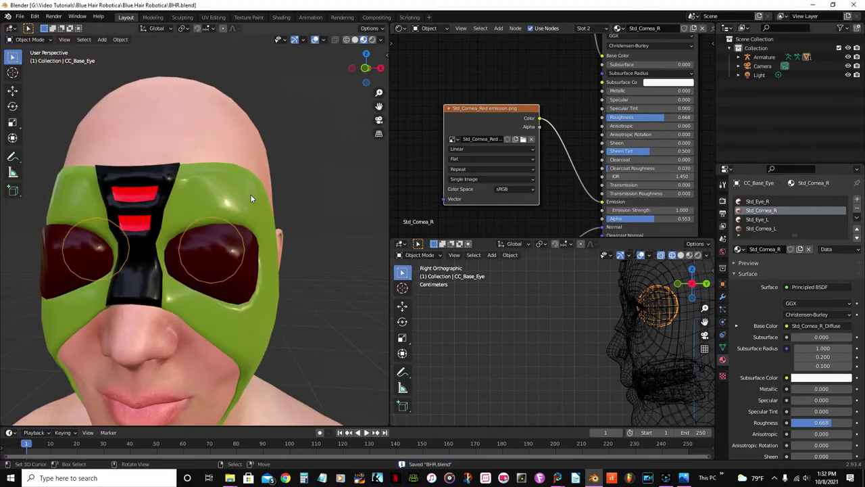
Preview the head in rendered shading and orbit to inspect the glowing eyes.
left_click(371, 39)
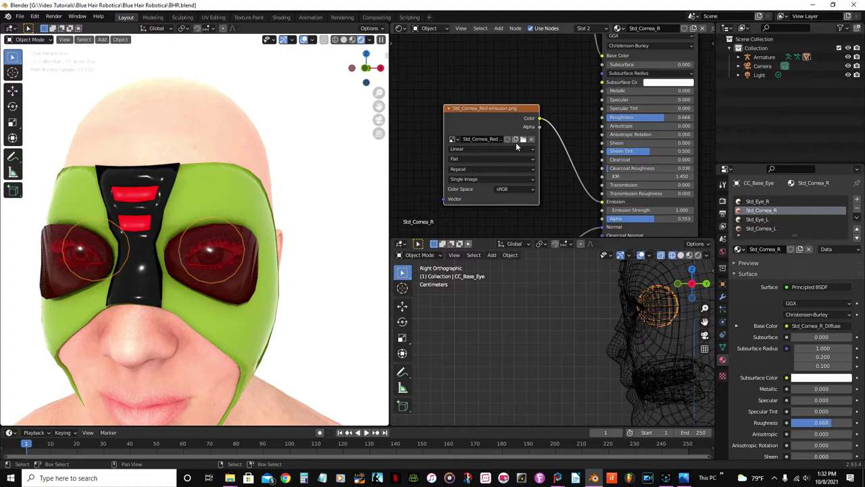
middle_click_drag(169, 250, 114, 254)
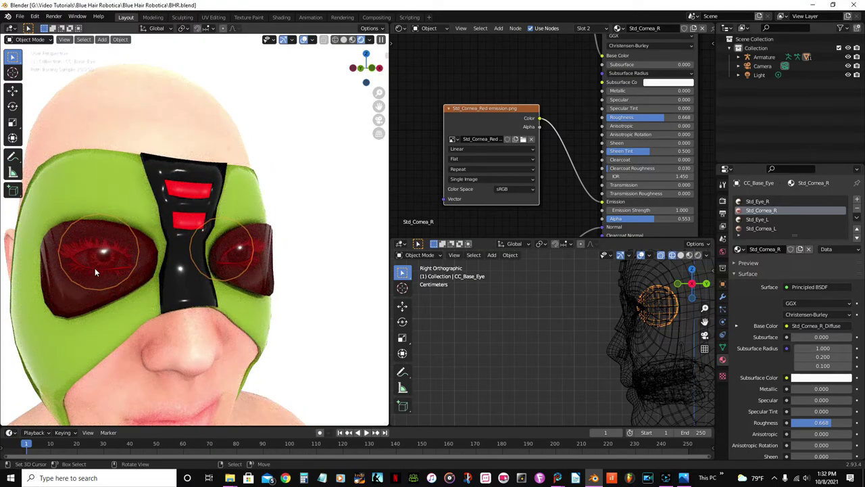
middle_click_drag(122, 266, 155, 266)
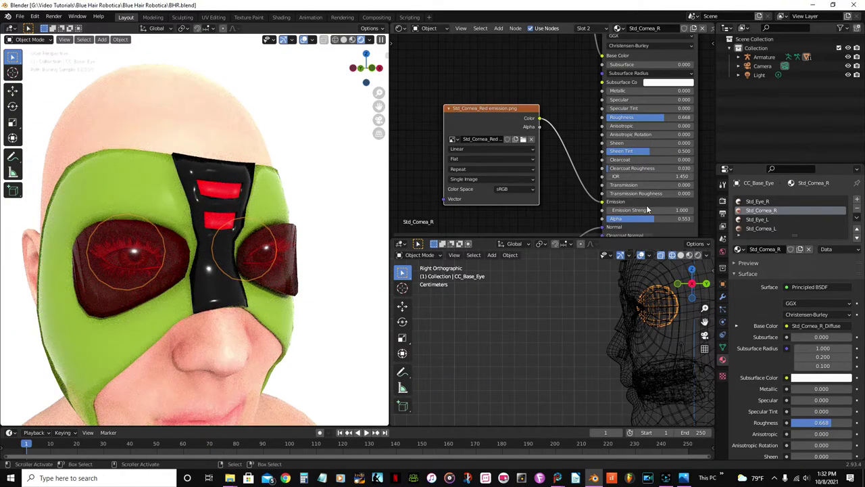
Raise the cornea emission strength to 2, then set Std_Cornea_R's Emission Strength to 3.
left_click(649, 210)
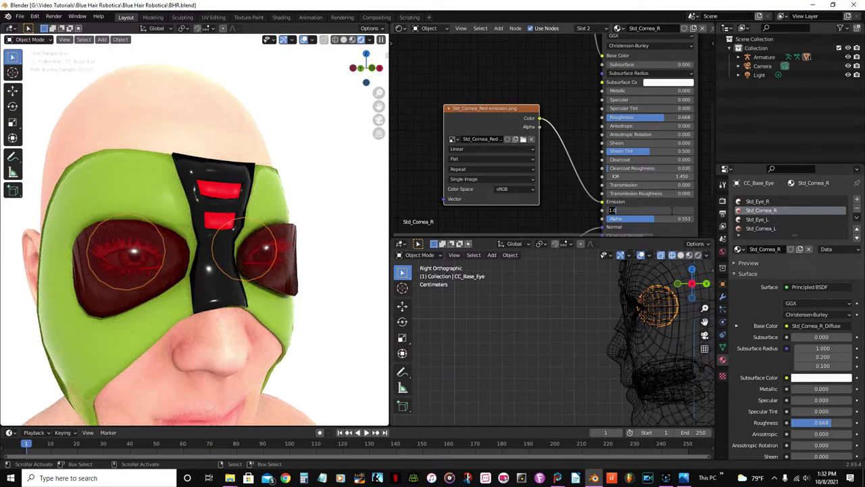
key("Return")
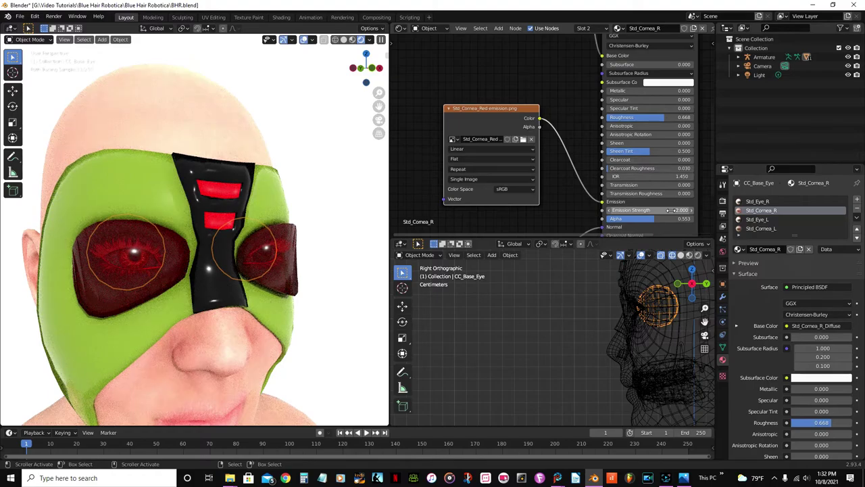
middle_click_drag(358, 279, 318, 279)
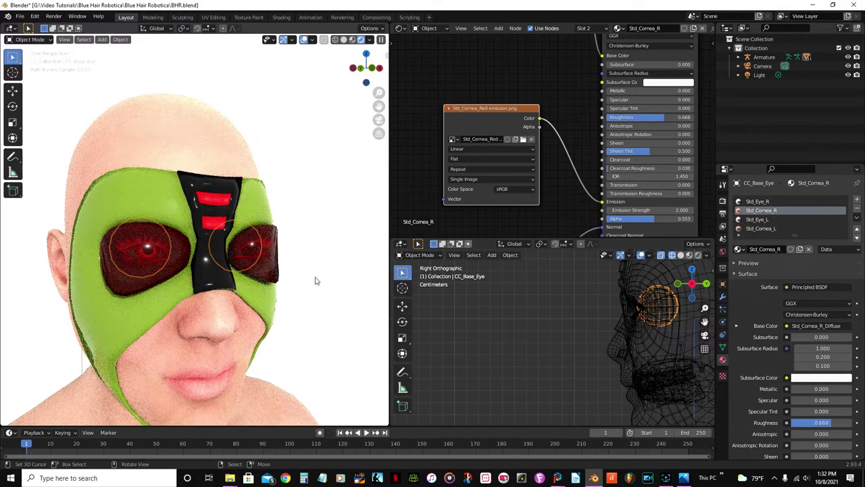
left_click(679, 209)
type("3")
key("Return")
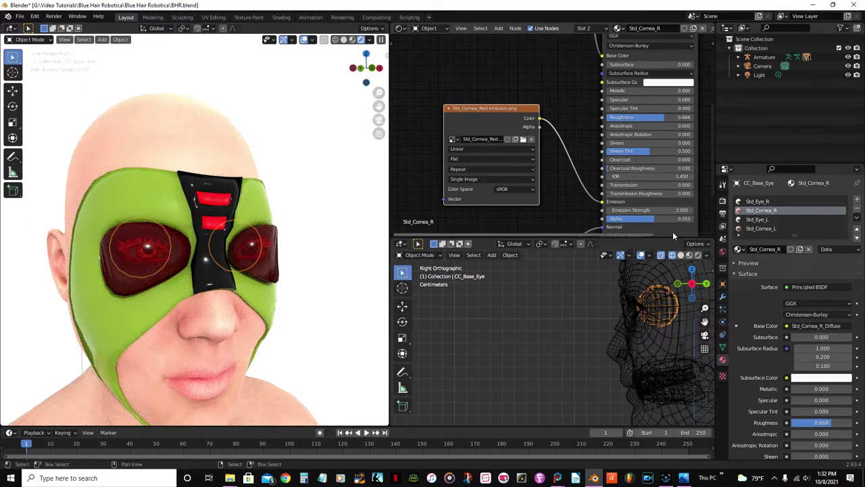
Switch to the front view of the face.
scroll(301, 262, "down", 3)
key("KP_1")
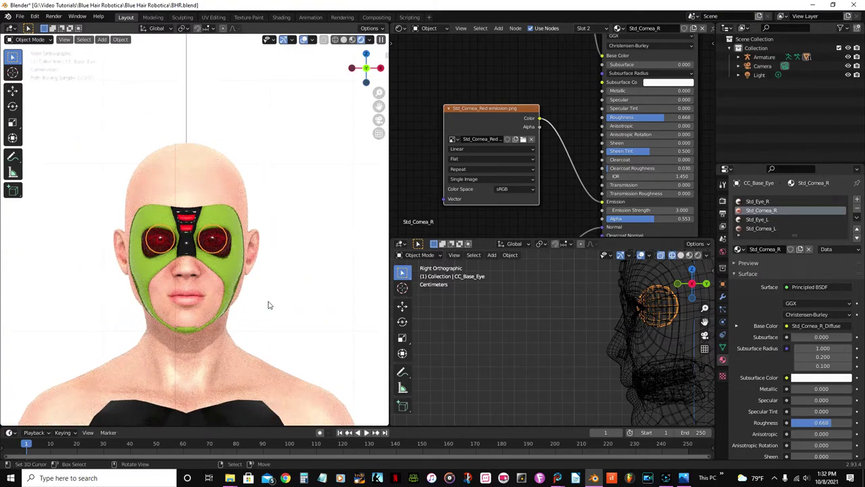
scroll(267, 305, "up", 4)
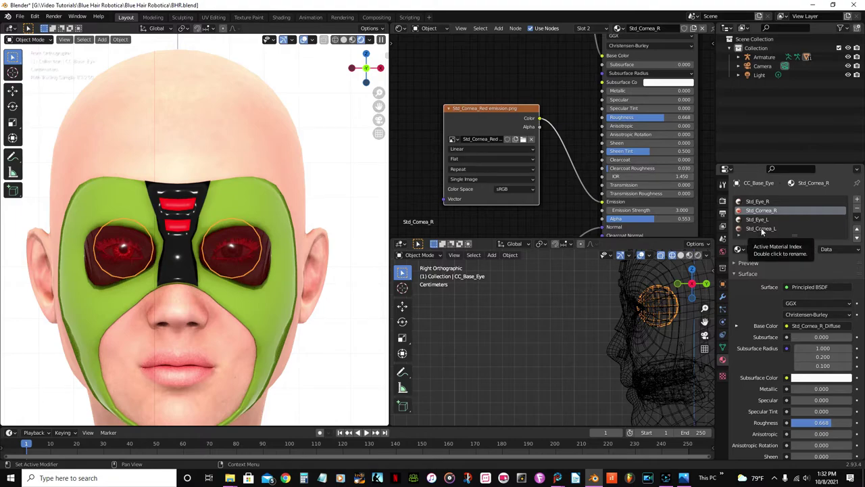
Select the Std_Cornea_L material and add an Image Texture node beside its shader.
left_click(762, 229)
scroll(553, 108, "down", 2)
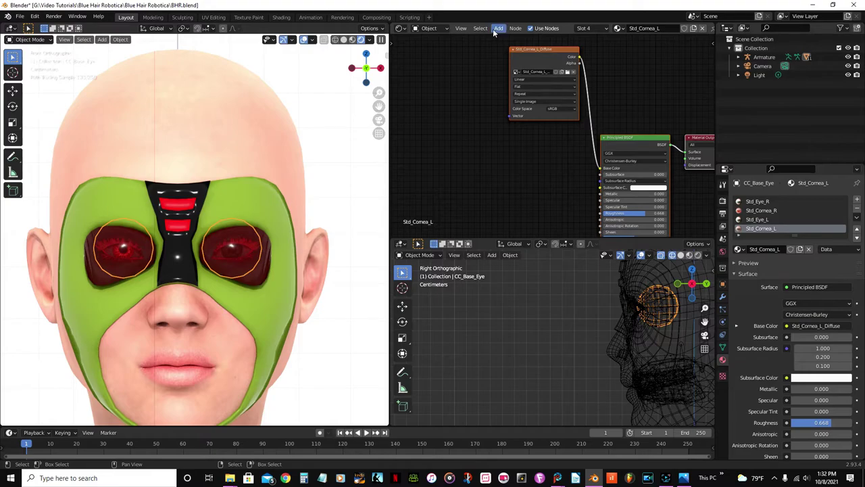
left_click(352, 39)
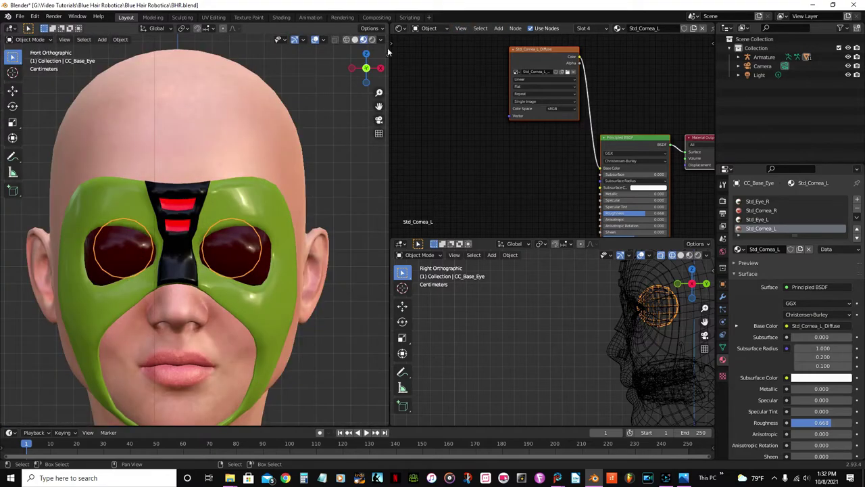
left_click(498, 28)
mouse_move(513, 80)
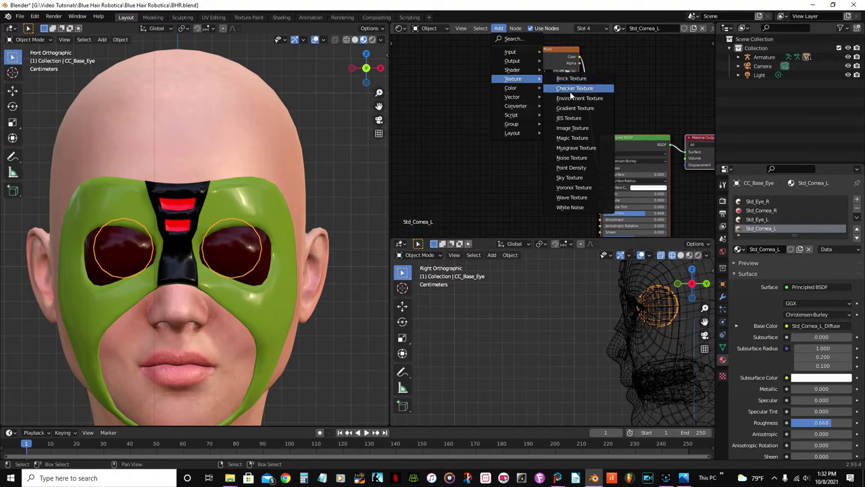
left_click(571, 127)
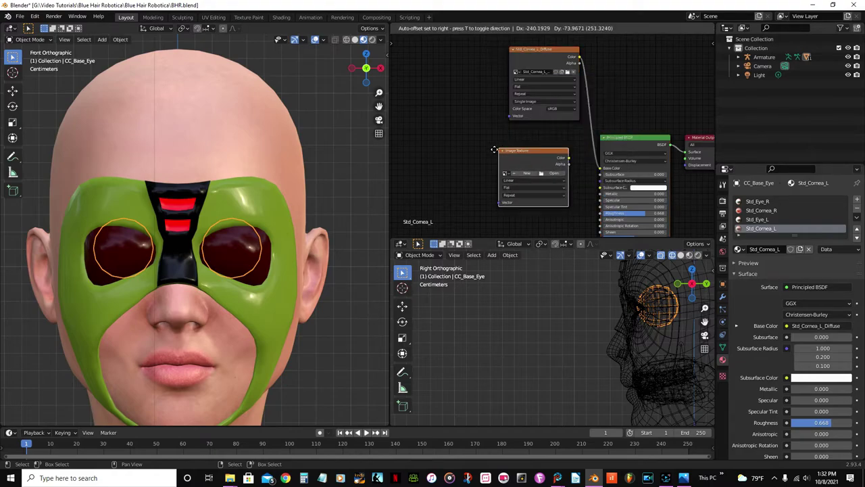
left_click(531, 182)
Connect the Image Texture's Color output to the shader's Emission input.
middle_click_drag(529, 183, 533, 124)
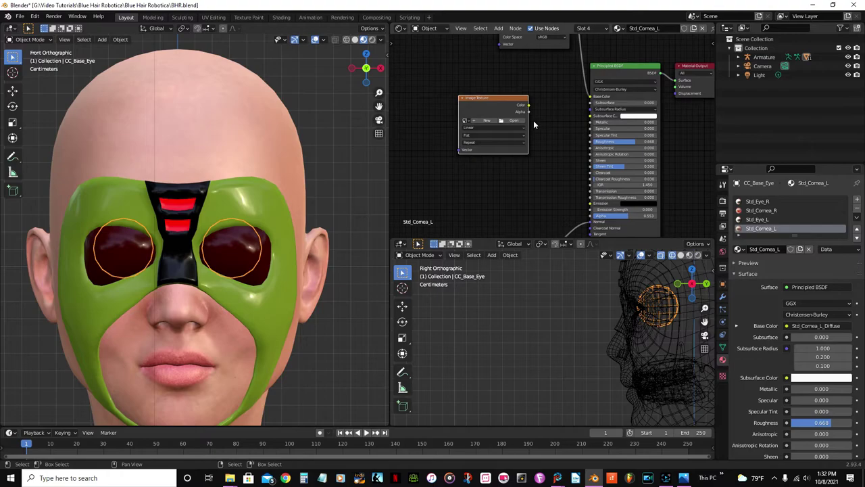
left_click_drag(497, 99, 501, 164)
scroll(578, 199, "up", 1)
middle_click_drag(579, 199, 520, 159)
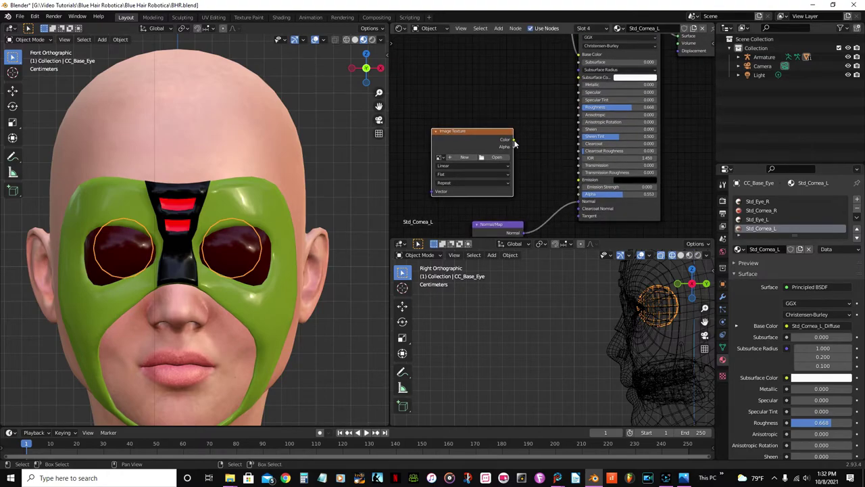
left_click_drag(513, 140, 578, 179)
left_click_drag(579, 182, 579, 180)
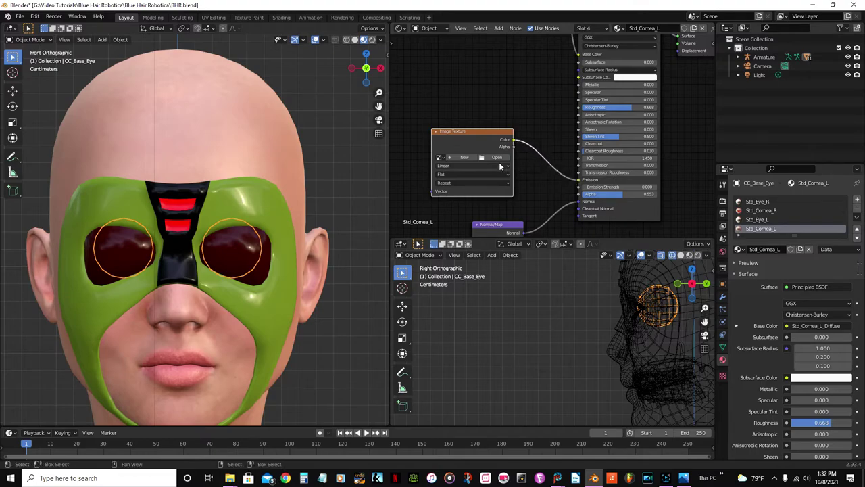
Load Std_Cornea_Red emission.png from the BHR.fbm folder into the image node.
left_click(440, 157)
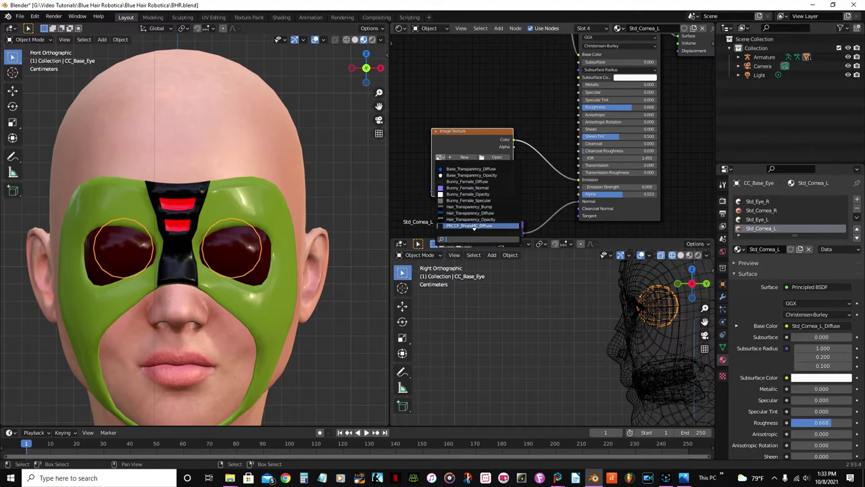
left_click(485, 146)
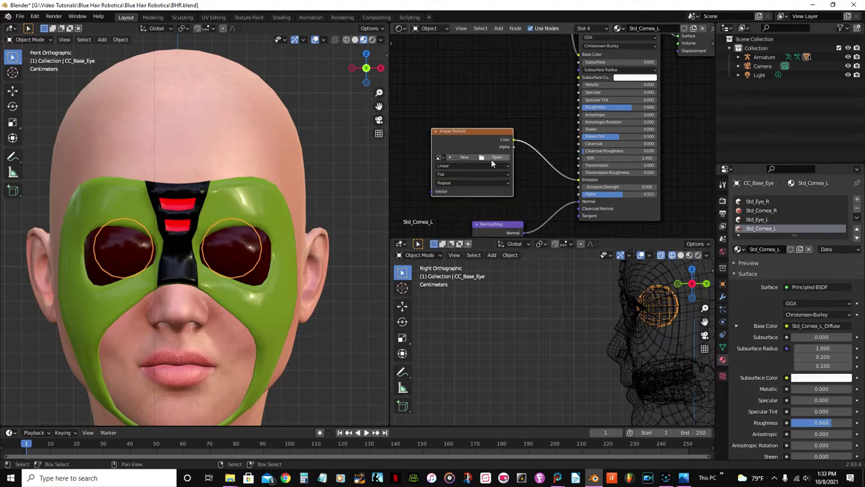
left_click(497, 157)
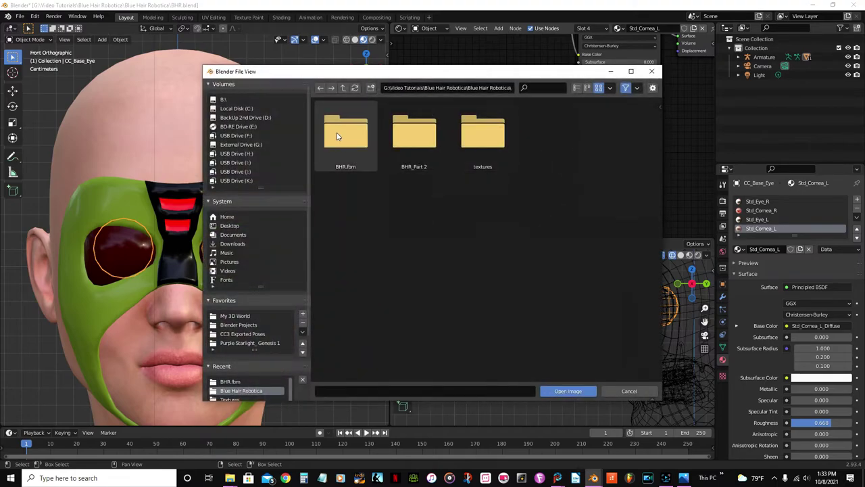
double_click(338, 137)
left_click(345, 348)
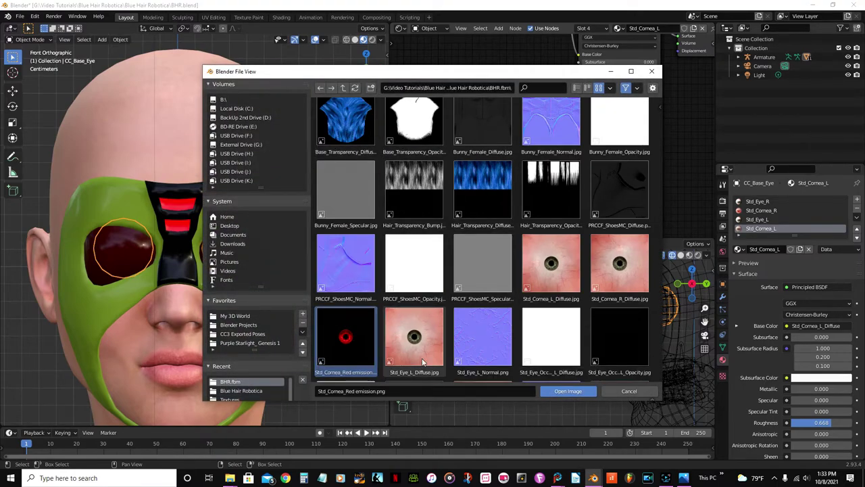
left_click(556, 390)
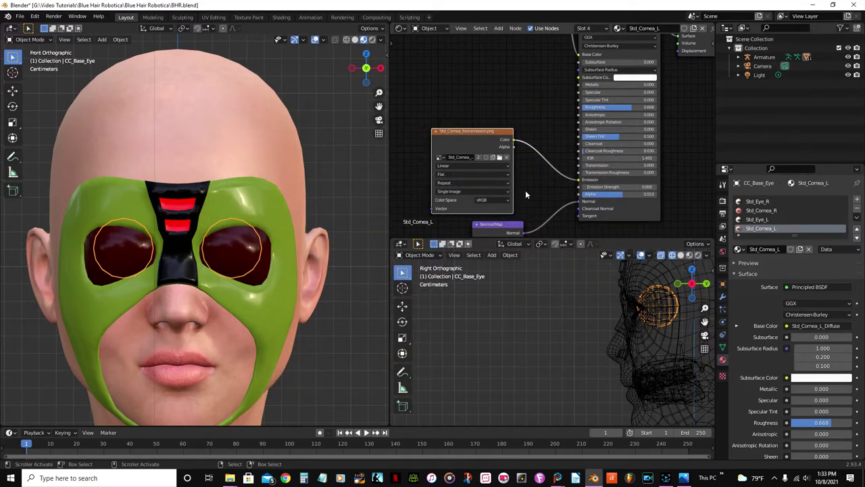
Set Std_Cornea_L's Emission Strength to 3, save BHR.blend, and preview it rendered.
double_click(627, 187)
key("Return")
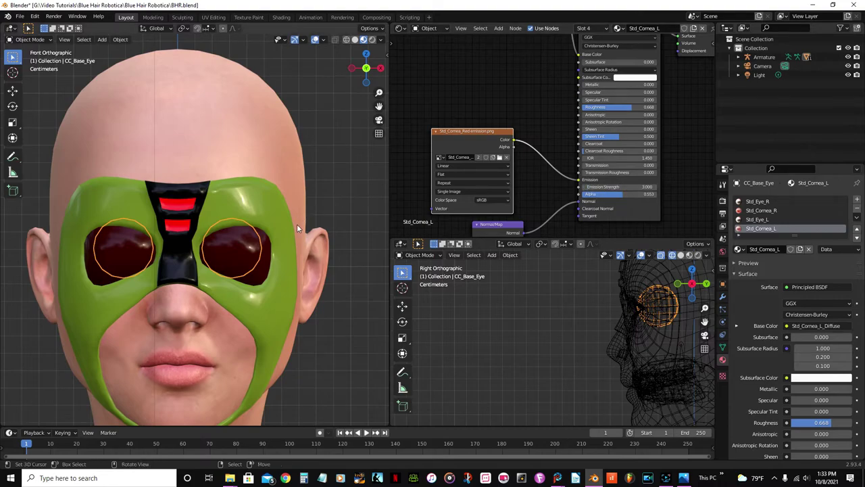
key("ctrl+s")
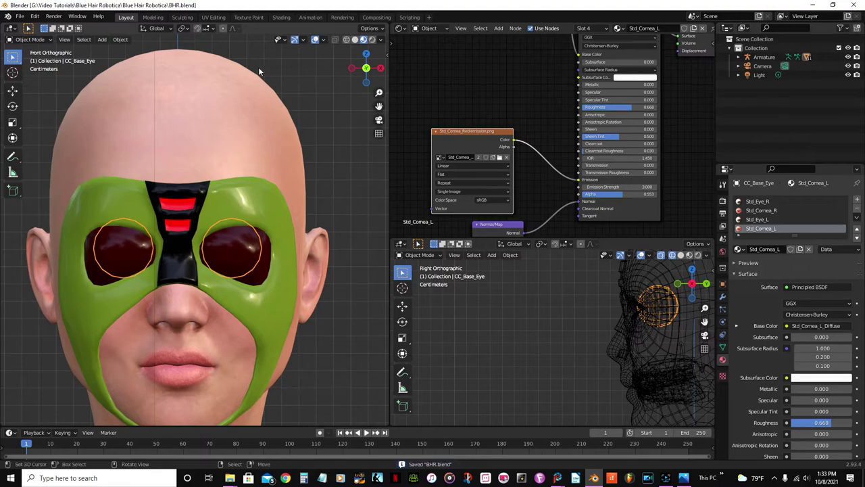
left_click(373, 40)
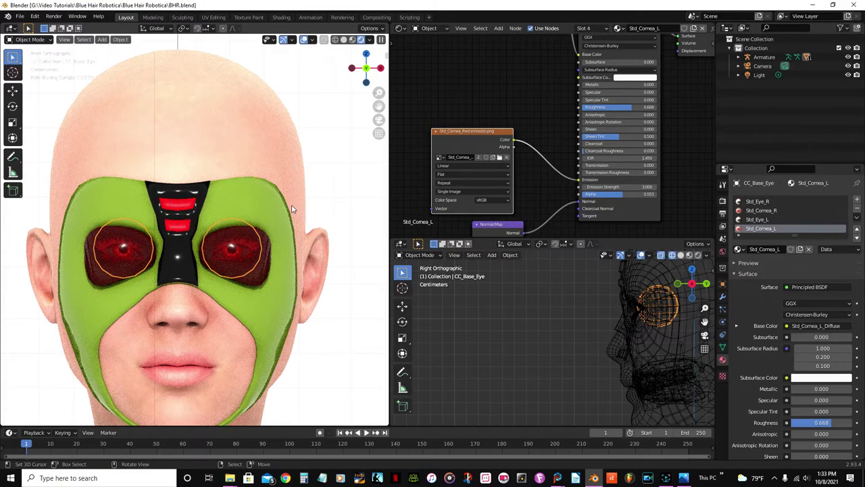
Return to Material Preview shading and unhide the blue hair with Alt+H.
scroll(282, 232, "down", 2)
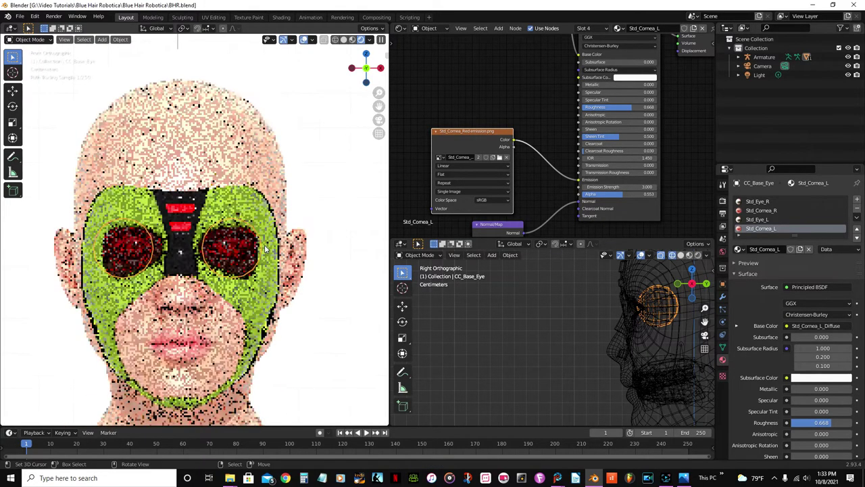
scroll(265, 248, "up", 1)
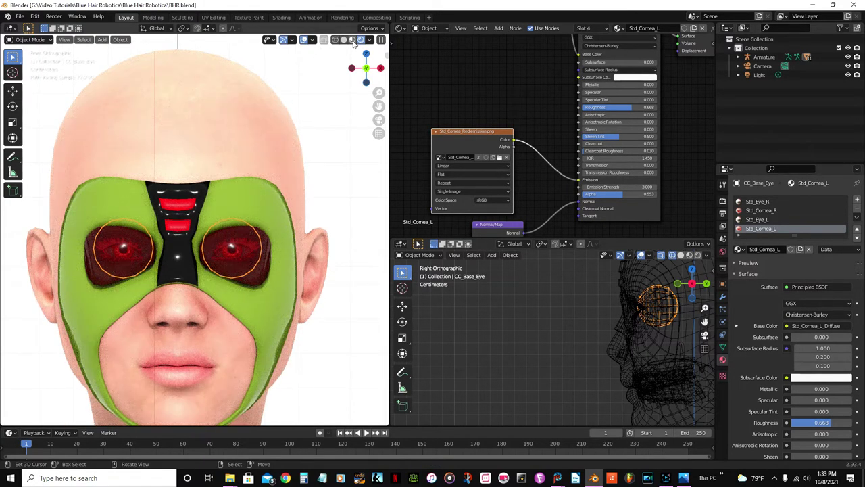
left_click(352, 40)
scroll(256, 234, "down", 1)
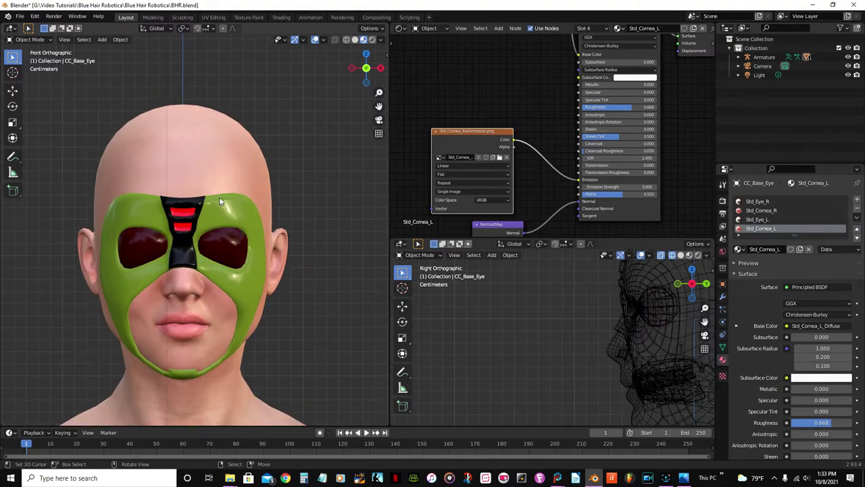
key("alt+h")
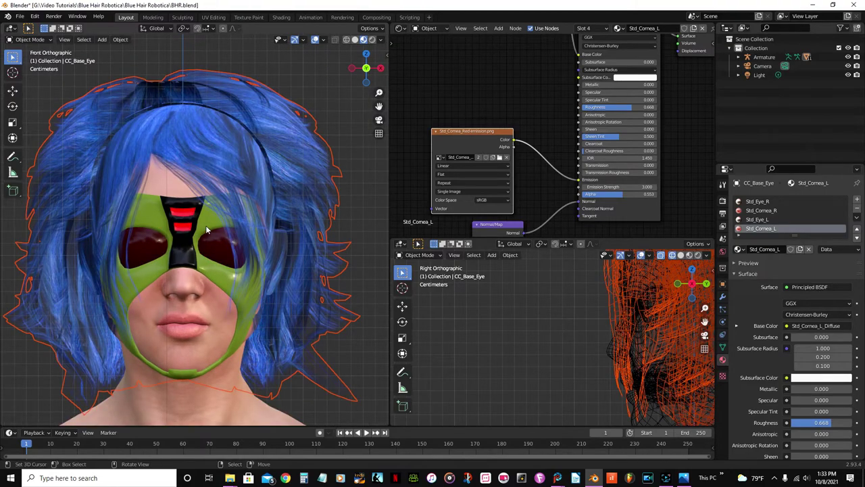
Deselect the hair, center the face, and select CC_Base_Body to show its Std_Eyelash material.
scroll(199, 248, "down", 8)
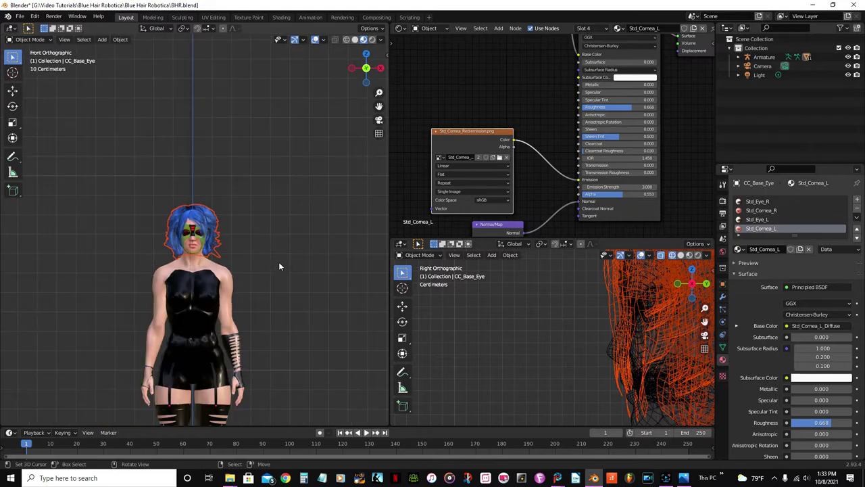
scroll(255, 180, "up", 1)
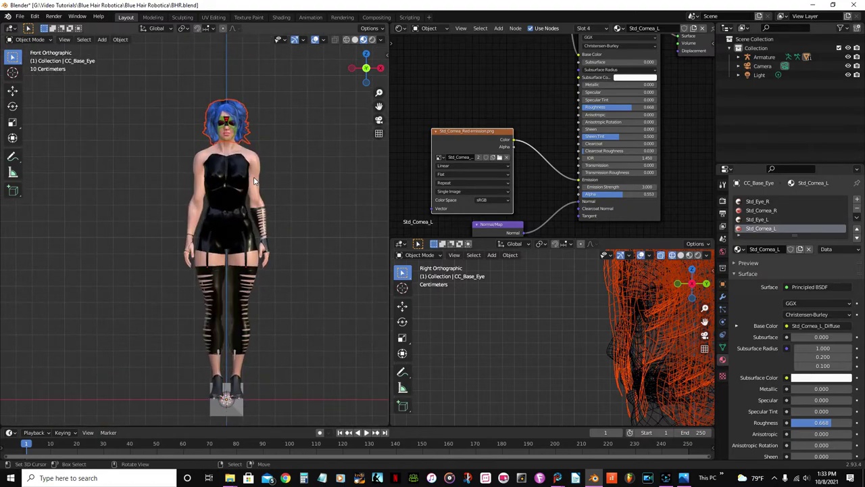
left_click(254, 180)
scroll(255, 169, "up", 5)
middle_click_drag(257, 165, 206, 227, "shift")
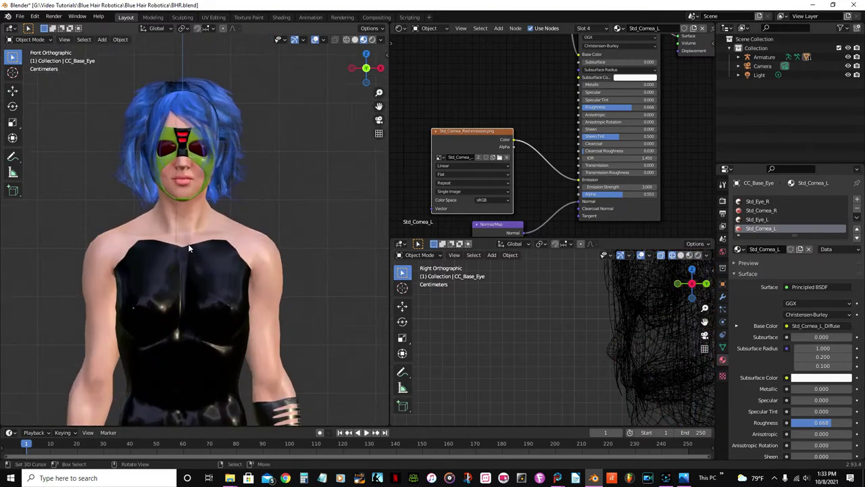
scroll(189, 249, "up", 4)
middle_click_drag(196, 149, 198, 295, "shift")
scroll(181, 183, "up", 2)
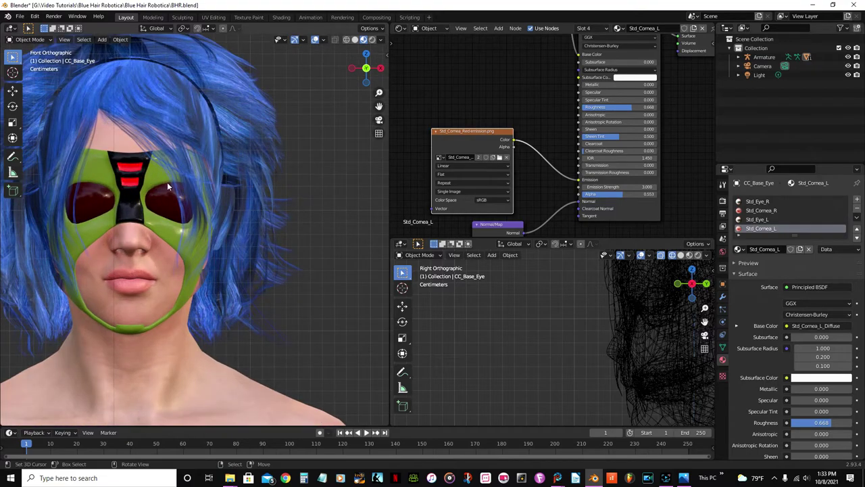
left_click(135, 169)
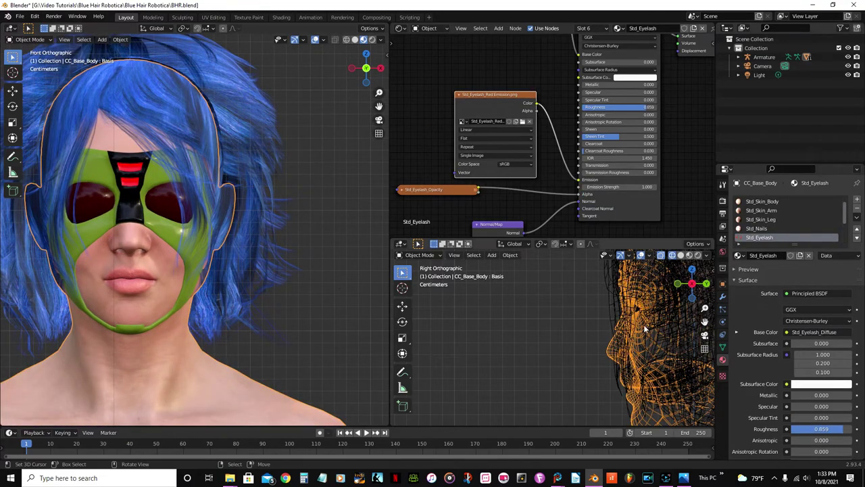
Show the body's modifier settings and center the mask close-up in the view.
left_click(724, 297)
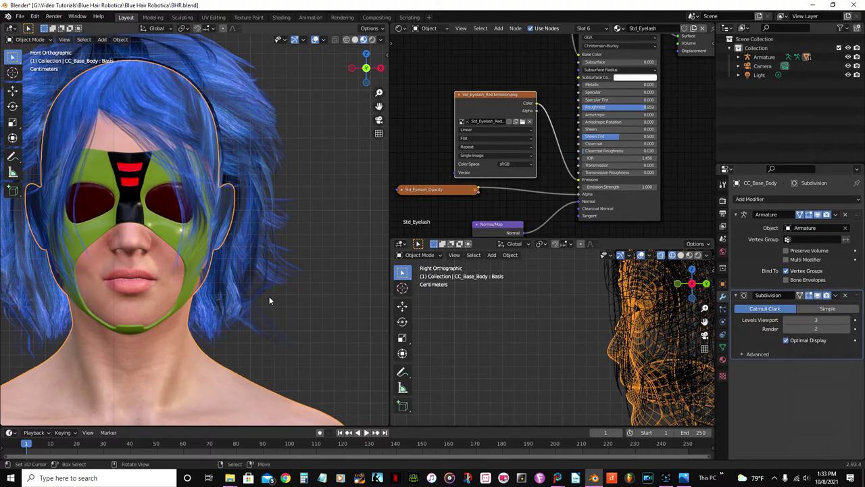
scroll(264, 291, "down", 3)
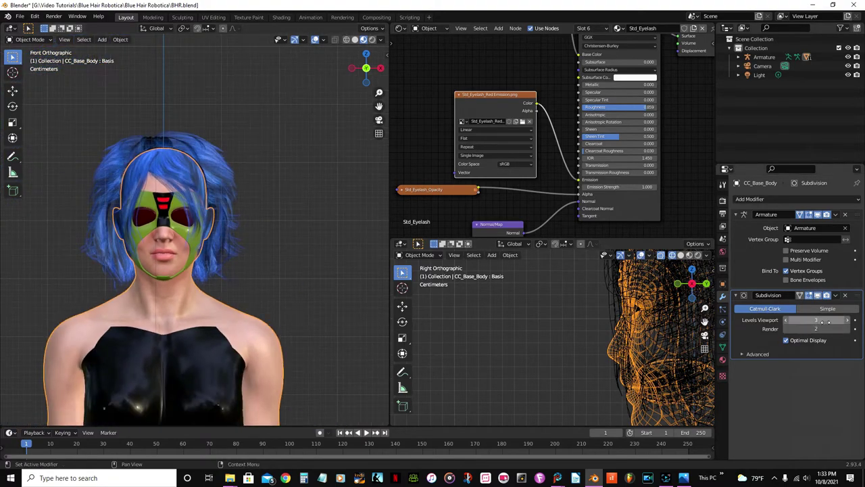
scroll(247, 196, "up", 4)
middle_click_drag(237, 200, 279, 215, "shift")
scroll(291, 250, "up", 4)
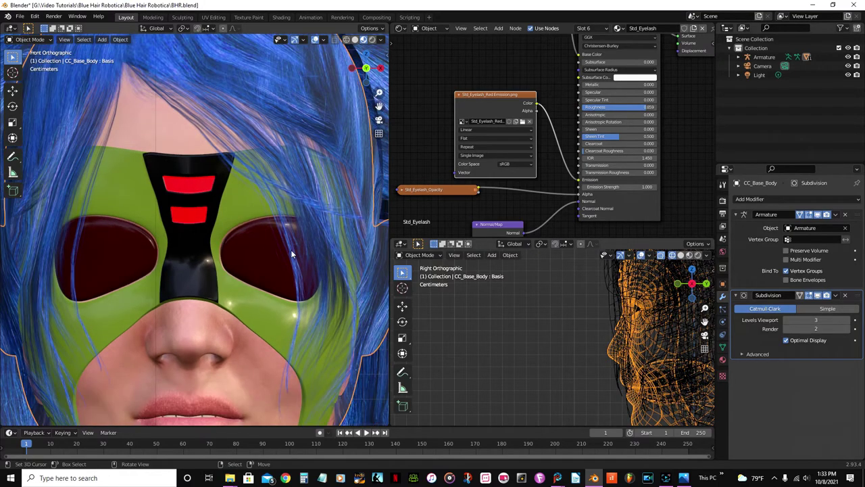
scroll(292, 254, "down", 4)
Orbit the head to side, top and three-quarter views.
mouse_move(292, 254)
middle_mouse_down()
mouse_move(217, 276)
mouse_move(206, 270)
mouse_move(299, 253)
mouse_move(269, 251)
mouse_move(320, 227)
mouse_move(307, 199)
mouse_move(280, 243)
middle_mouse_up()
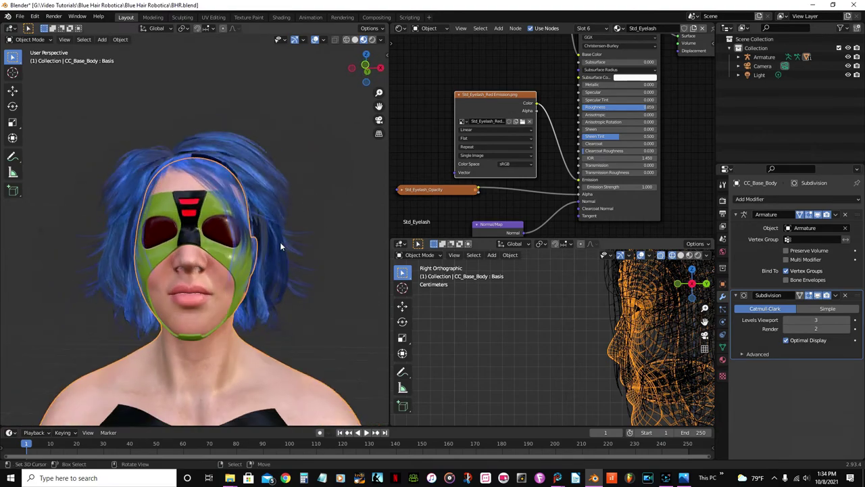
scroll(277, 281, "up", 2)
middle_click_drag(277, 278, 264, 300)
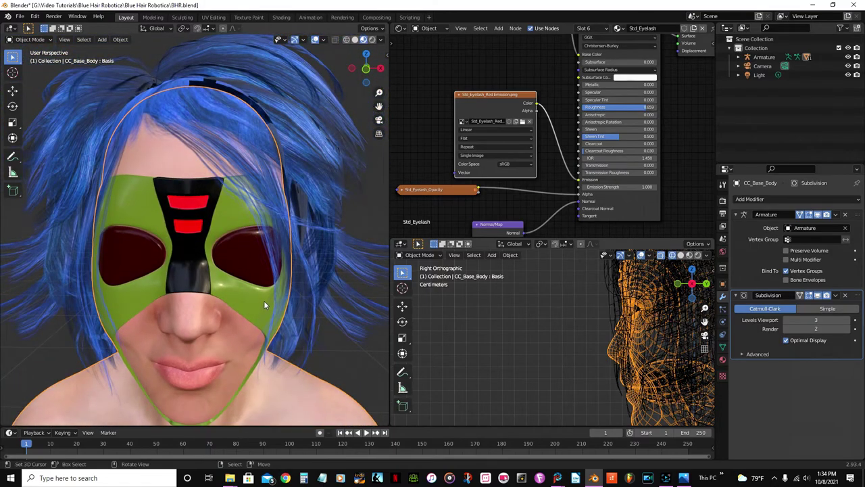
scroll(264, 300, "up", 3)
scroll(262, 292, "down", 5)
middle_click_drag(260, 287, 237, 292)
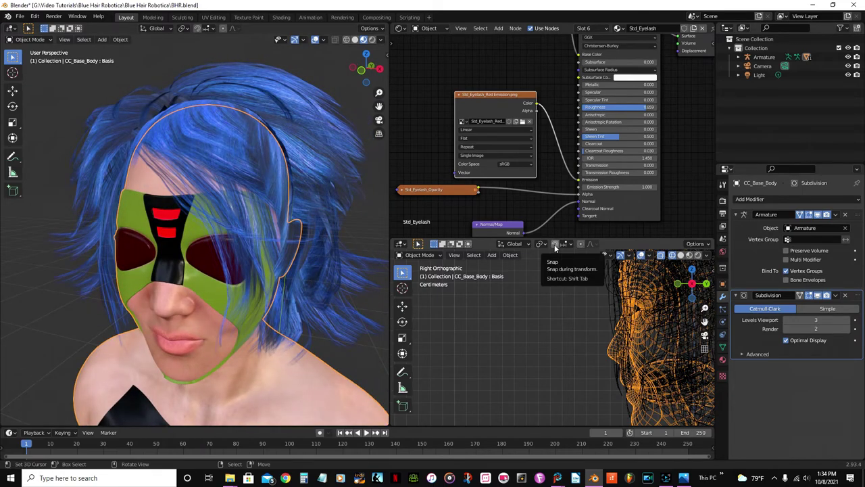
scroll(189, 195, "down", 3)
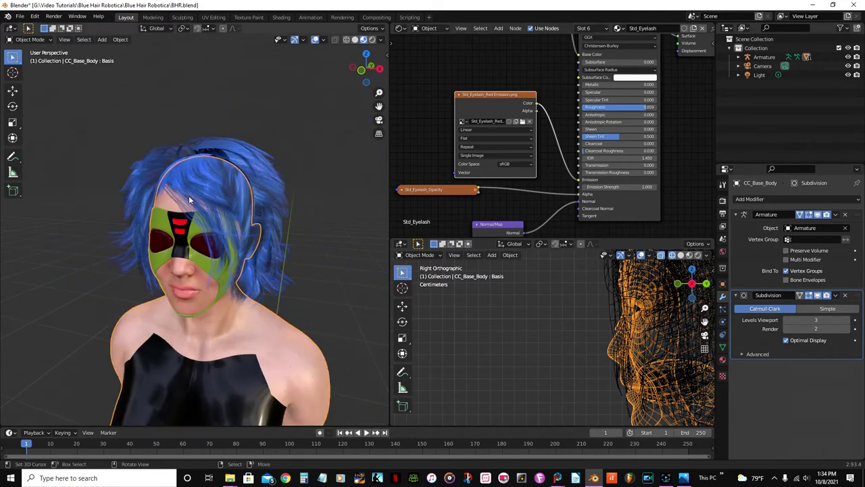
Return to the front view, save BHR.blend, and deselect the body.
key("KP_1")
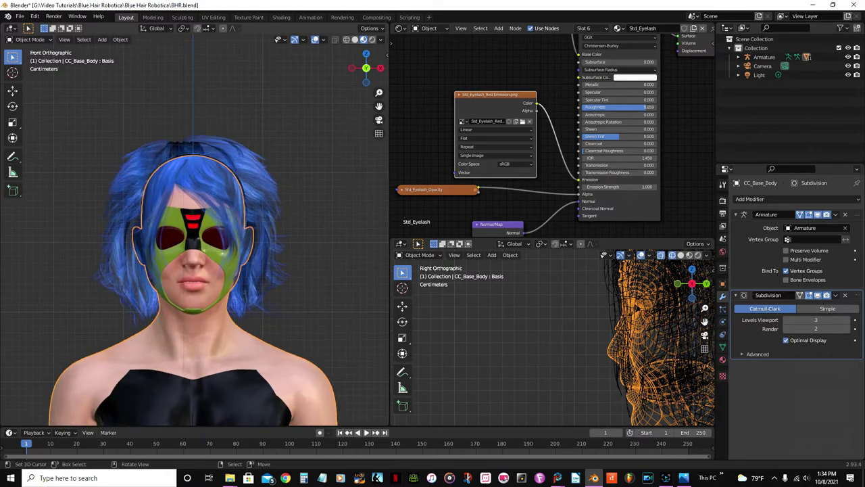
scroll(292, 230, "up", 2)
scroll(298, 182, "up", 3)
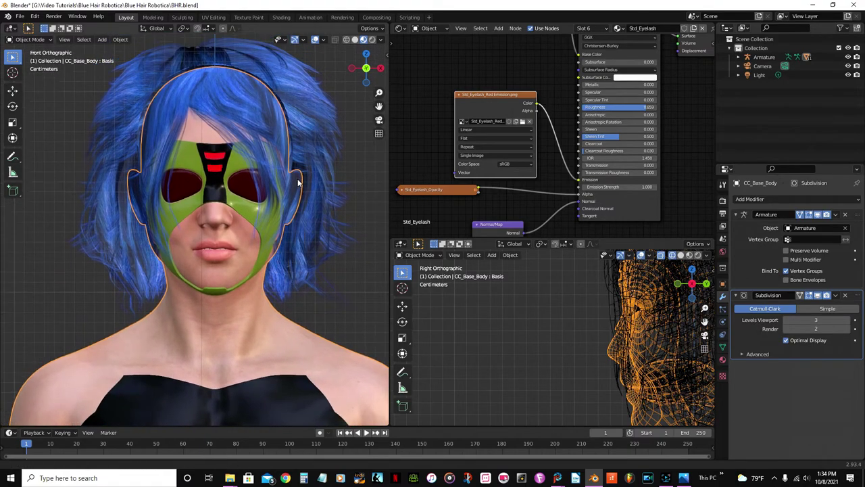
scroll(259, 198, "up", 2, "shift")
key("ctrl+s")
scroll(260, 194, "down", 4)
left_click(264, 195)
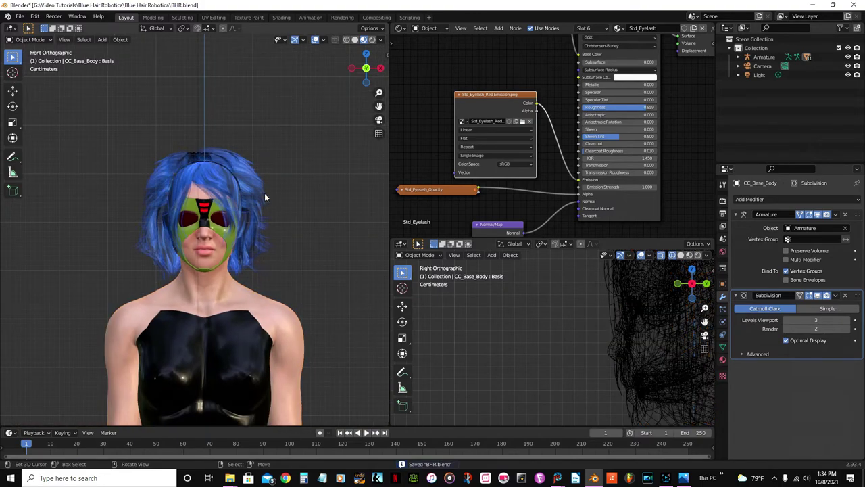
Hide overlays, preview the character in Rendered shading, then return to Material Preview.
left_click(315, 40)
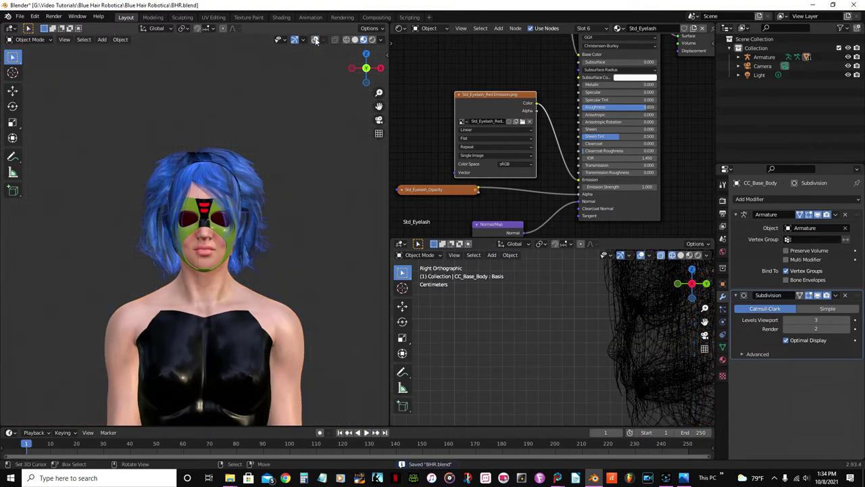
left_click(371, 40)
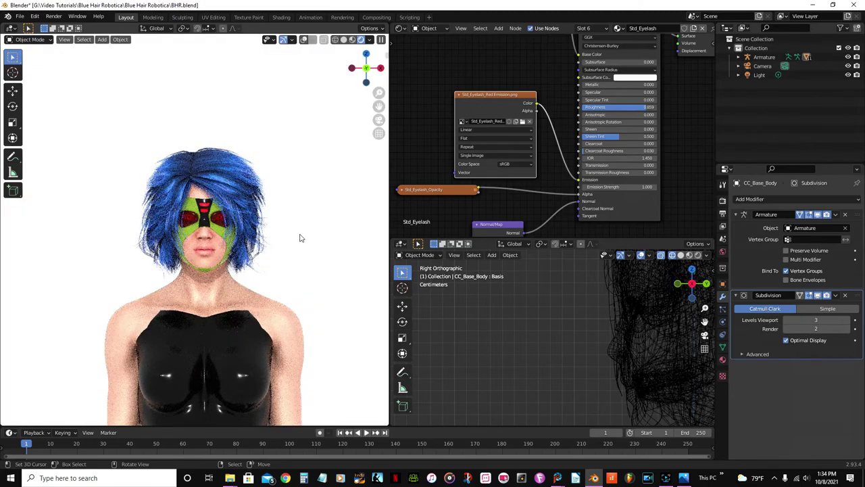
scroll(293, 241, "up", 5)
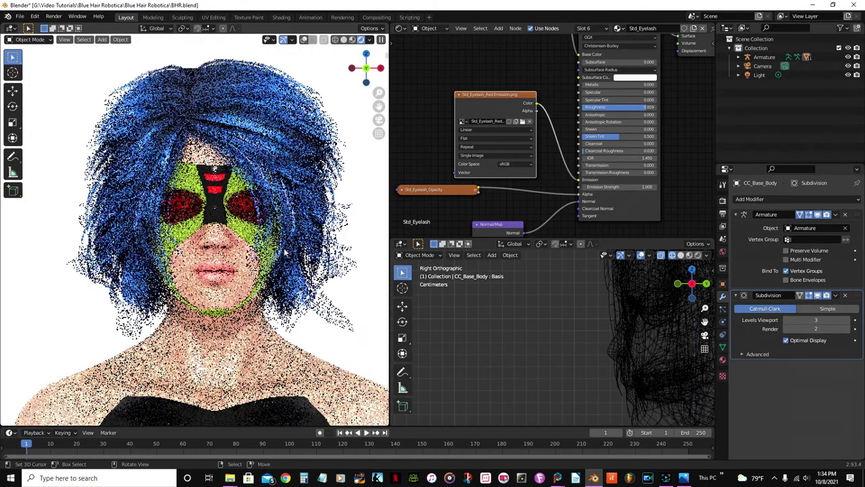
scroll(236, 277, "up", 3)
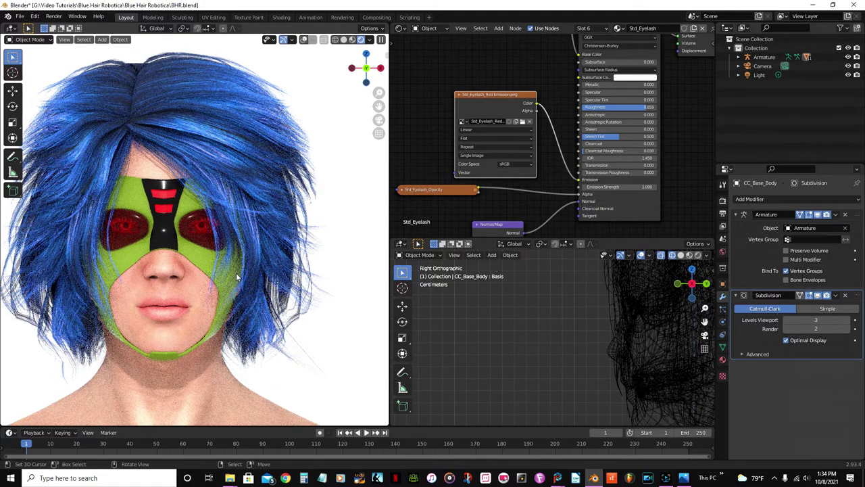
left_click(352, 40)
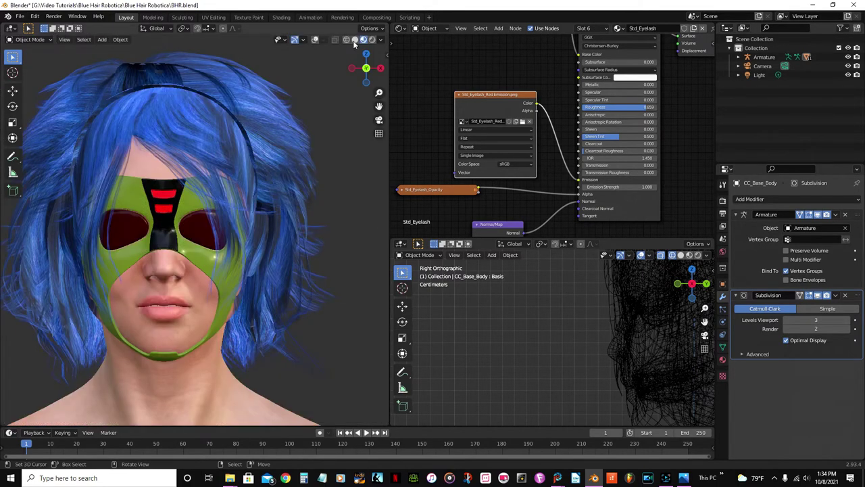
scroll(167, 328, "up", 2)
Select the body, disable Subdivision's viewport display, and show its Object Data Properties.
left_click(200, 312)
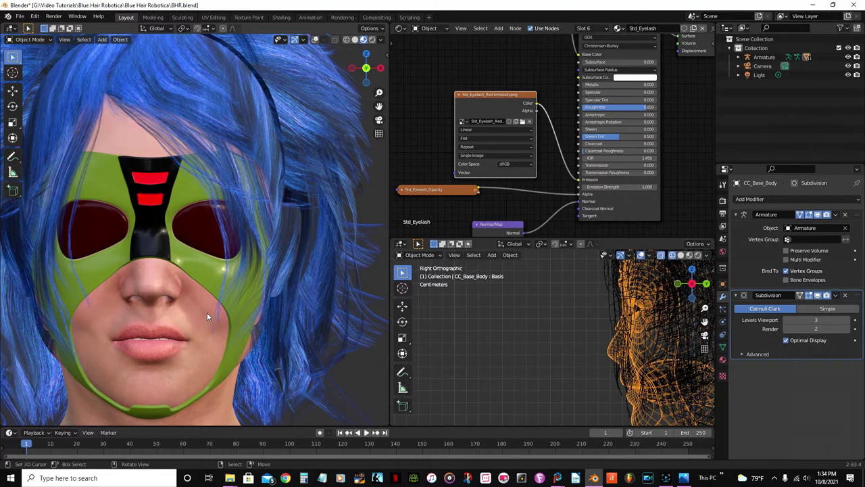
left_click(818, 297)
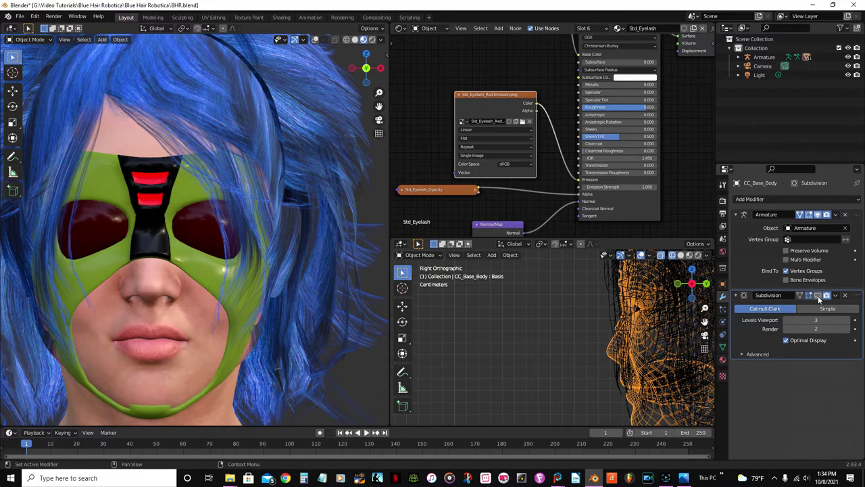
left_click(723, 347)
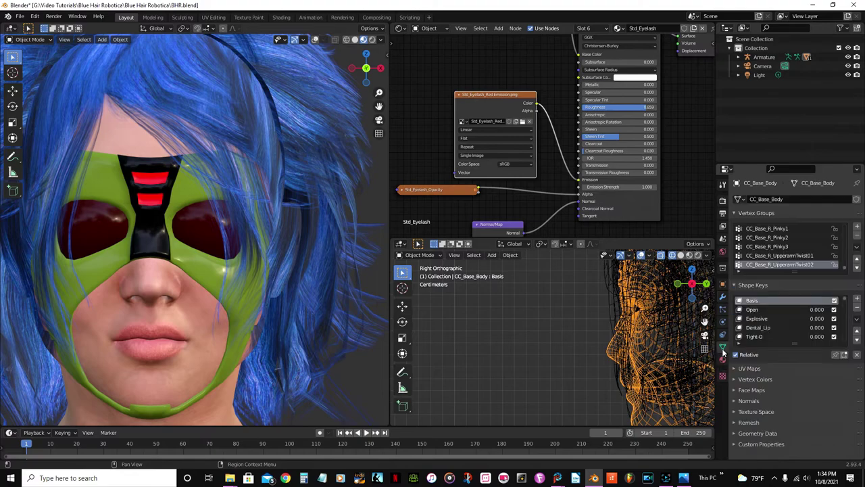
Set the Eye_Blink shape key value to 0.1.
left_click_drag(797, 345, 800, 425)
scroll(801, 365, "down", 4)
scroll(800, 362, "down", 4)
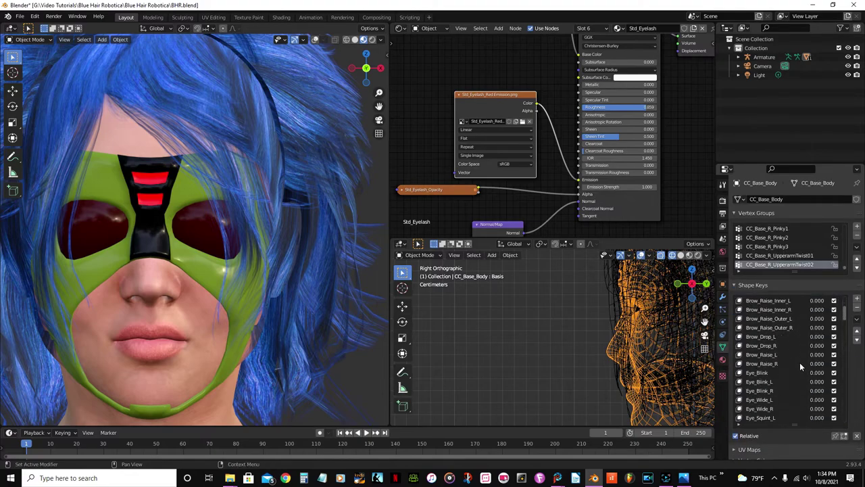
left_click(763, 348)
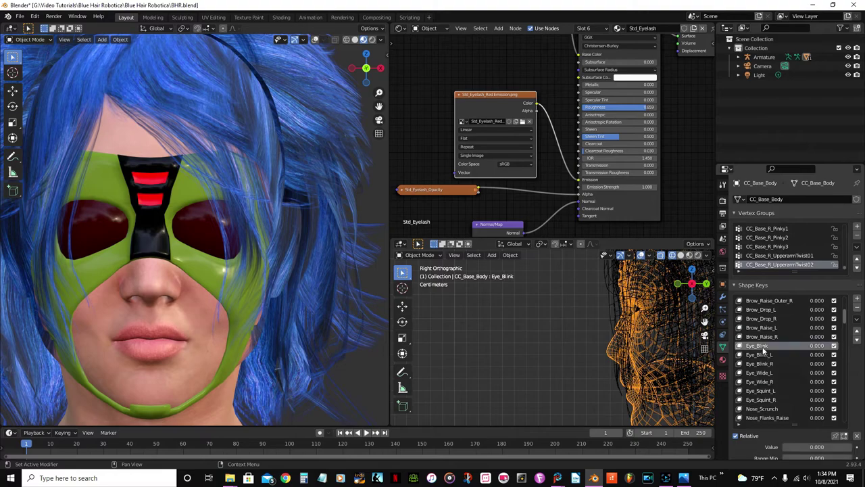
left_click(809, 447)
type("1")
key("Return")
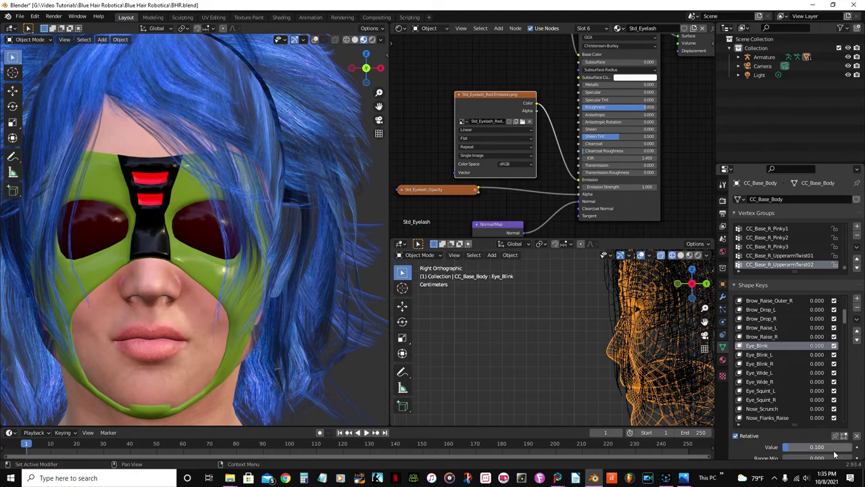
Preview the half-blinked glowing red eyes in Rendered shading.
left_click(372, 39)
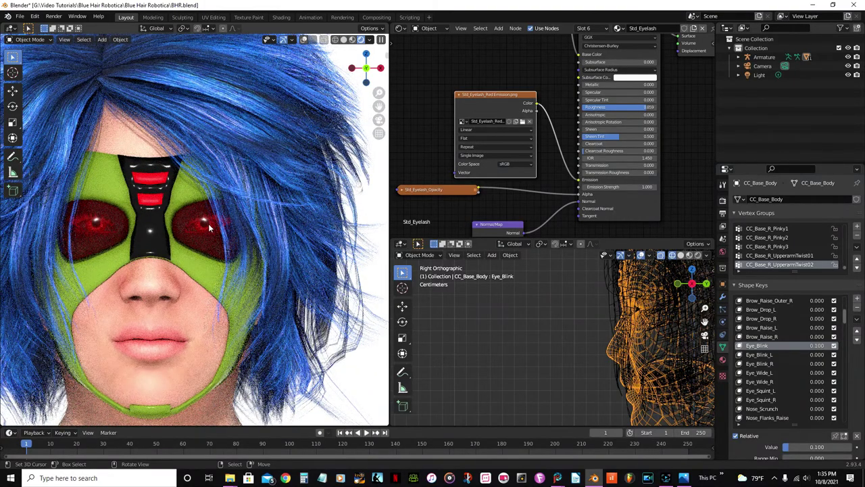
scroll(240, 228, "down", 2)
scroll(249, 229, "up", 3)
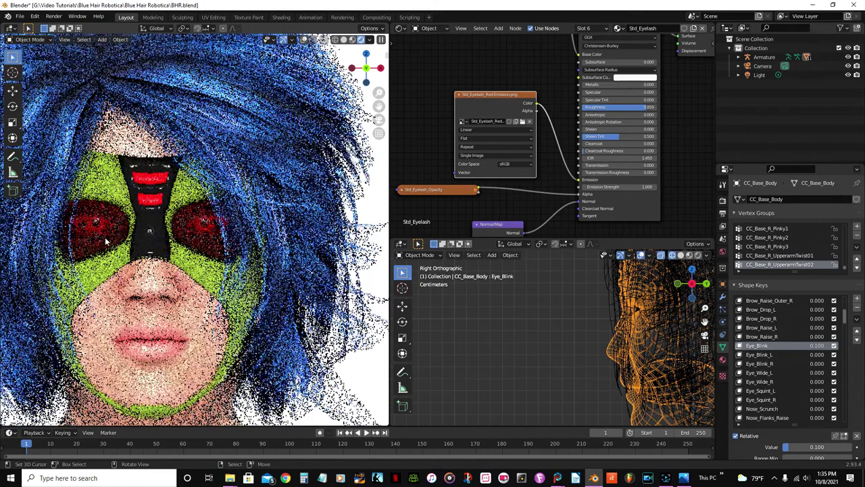
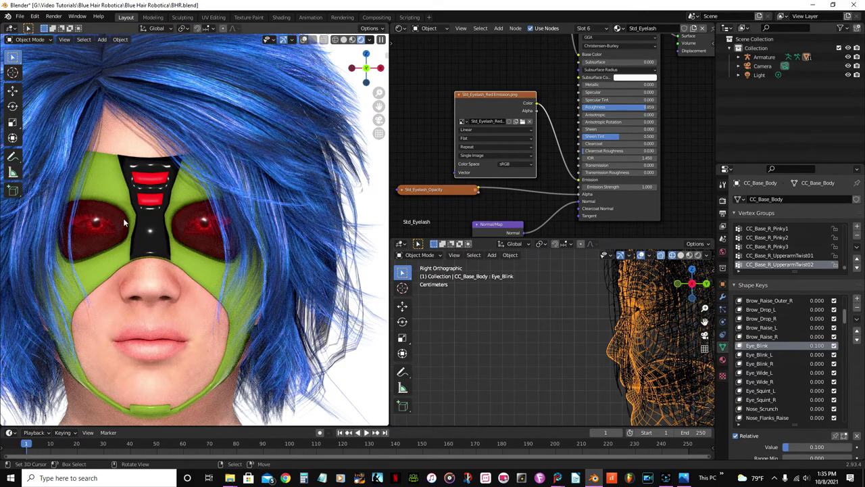
Switch the viewport to Material Preview and show the body's Armature and Subdivision modifiers.
scroll(235, 245, "down", 4)
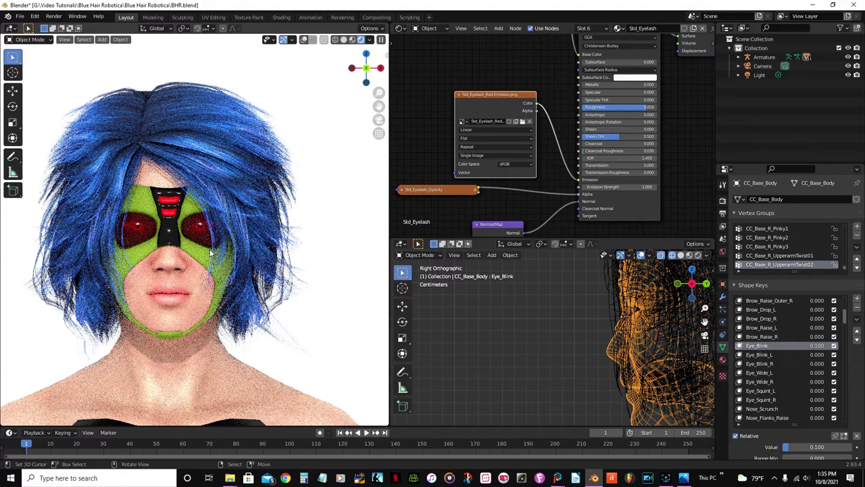
scroll(210, 253, "down", 2)
scroll(211, 254, "up", 3)
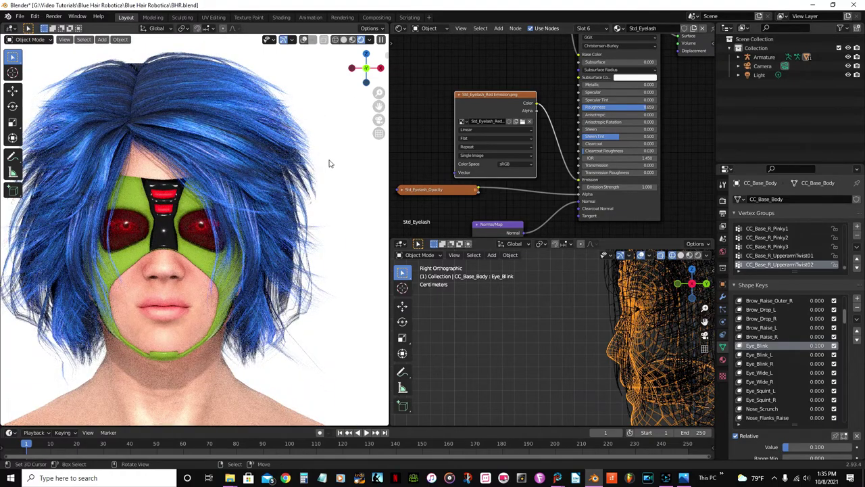
left_click(352, 39)
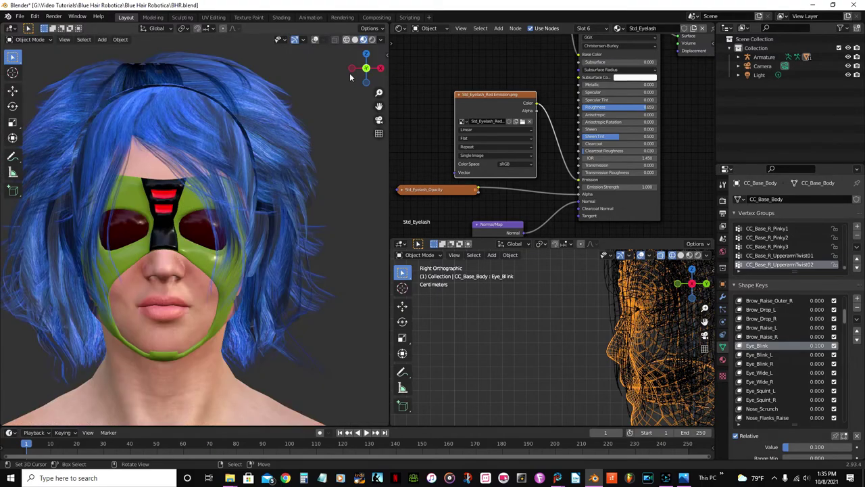
left_click(722, 299)
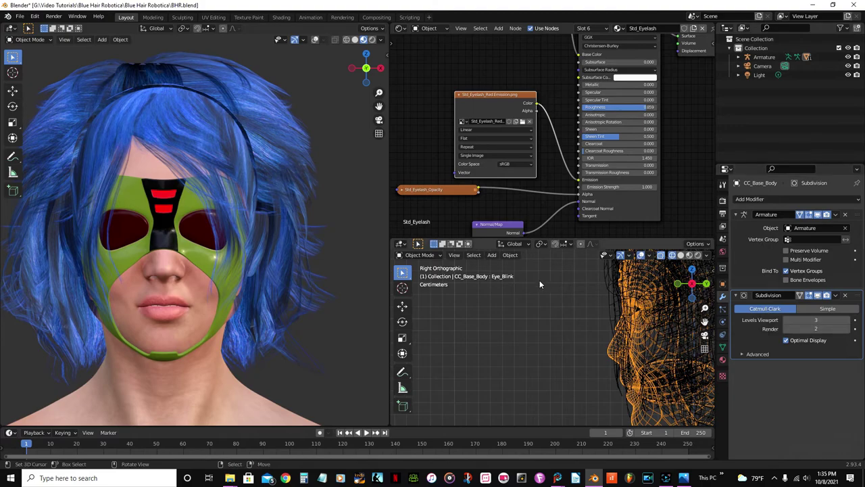
Save BHR.blend, frame the character, and switch the viewport to Rendered shading.
scroll(179, 307, "down", 2)
key("ctrl+s")
middle_click_drag(204, 316, 235, 305, "shift")
scroll(236, 304, "up", 1)
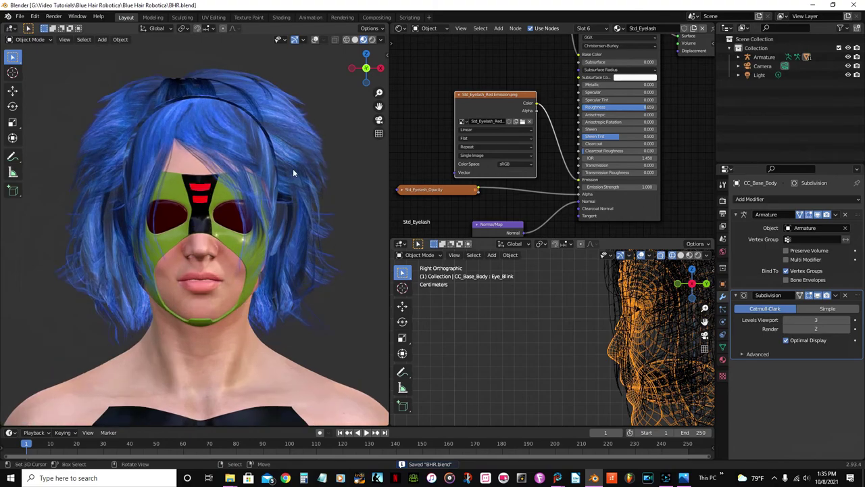
left_click(371, 40)
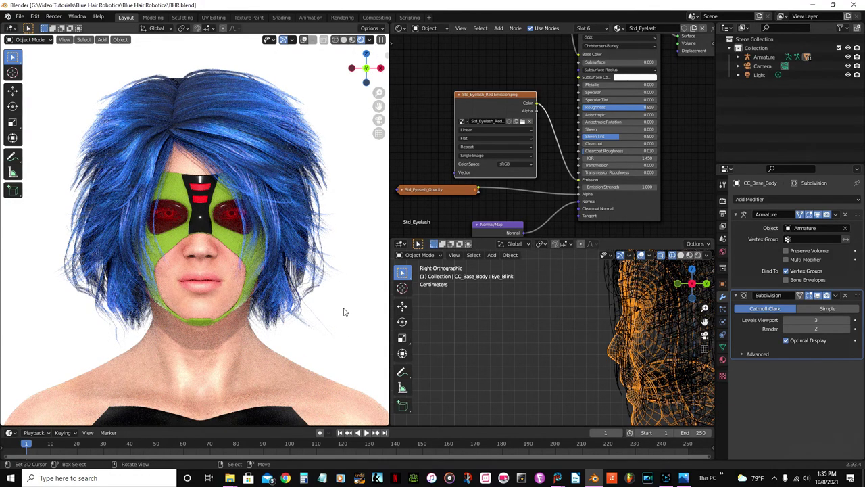
Zoom and orbit to a three-quarter view of the masked face with its red-glowing eyes.
scroll(338, 315, "down", 2)
scroll(338, 315, "down", 2)
scroll(300, 279, "down", 1)
scroll(302, 274, "up", 1)
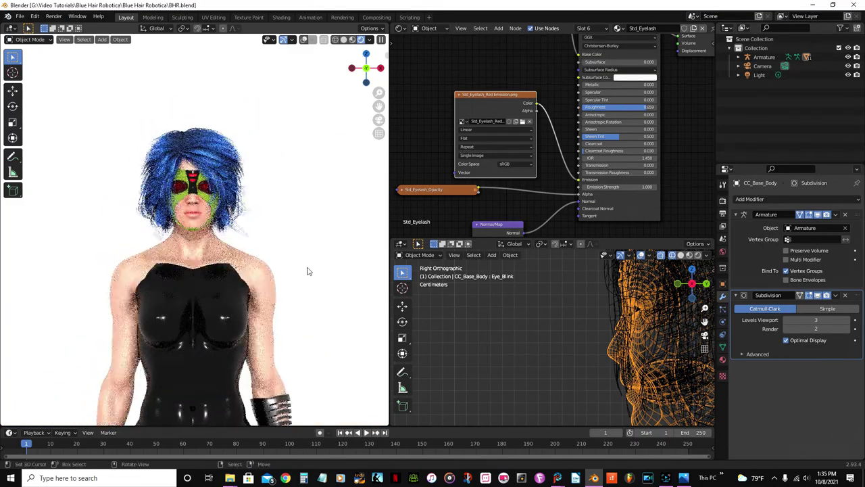
scroll(262, 206, "up", 3)
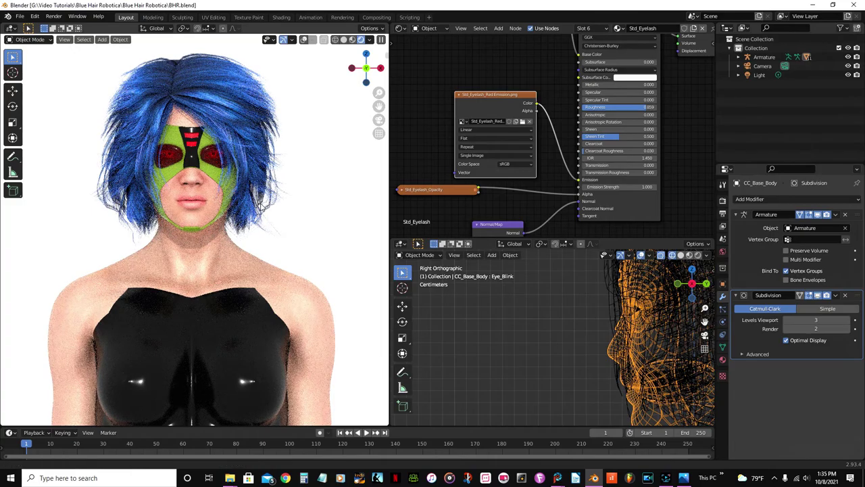
scroll(203, 166, "up", 2, "shift")
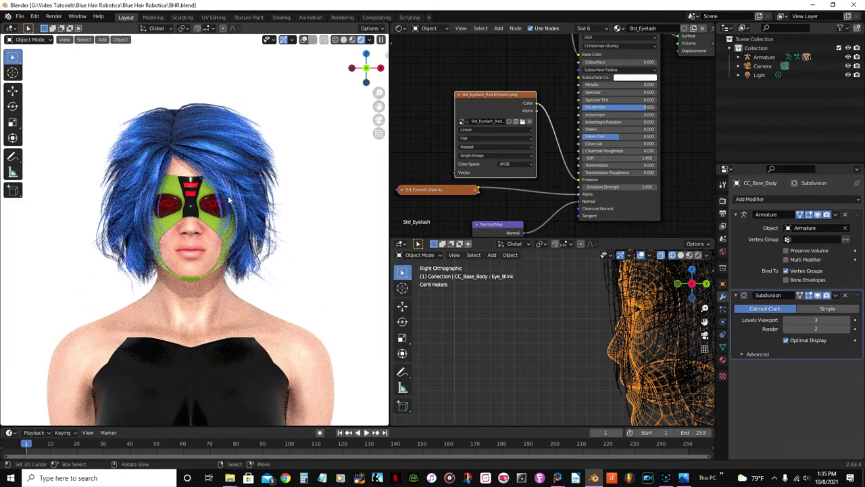
scroll(190, 192, "up", 2)
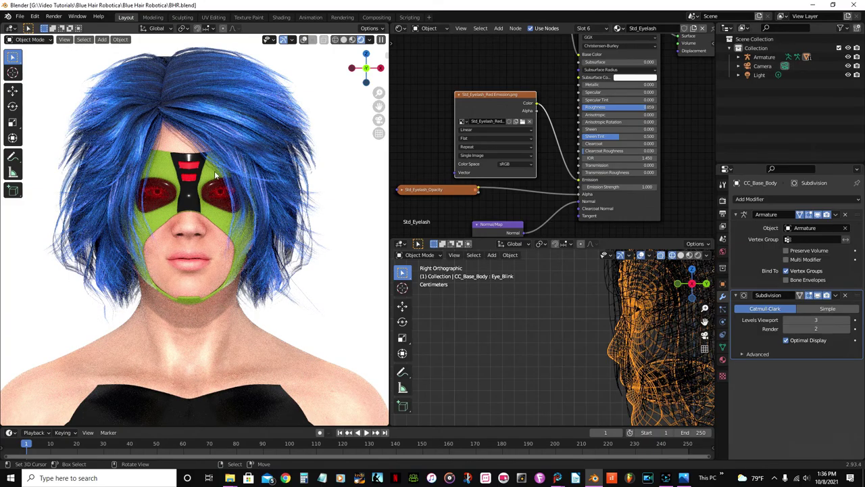
mouse_move(283, 253)
middle_mouse_down()
mouse_move(214, 235)
mouse_move(270, 250)
middle_mouse_up()
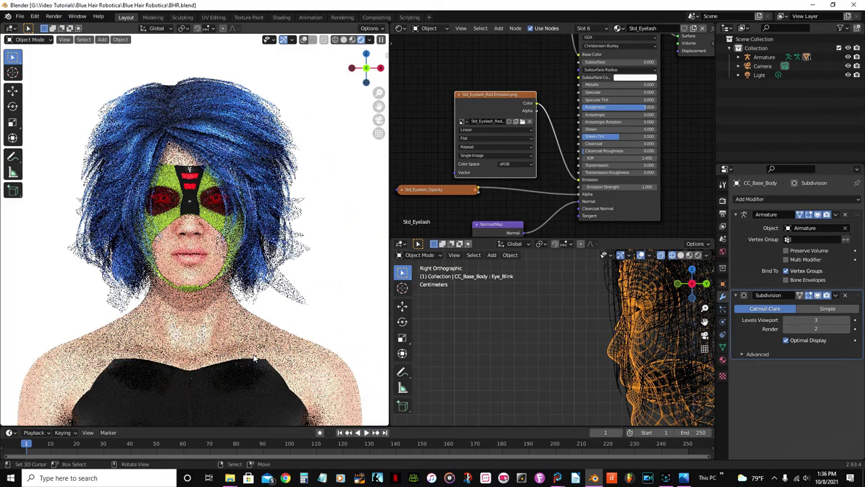
scroll(203, 191, "up", 2)
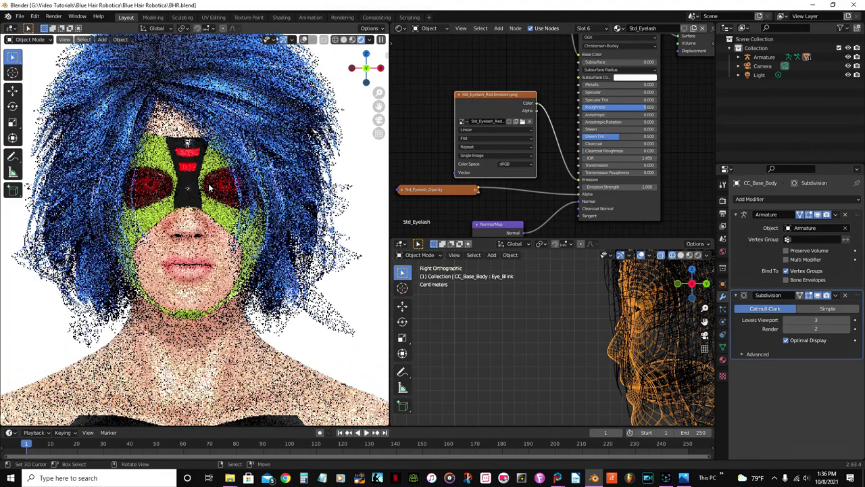
scroll(240, 223, "up", 1)
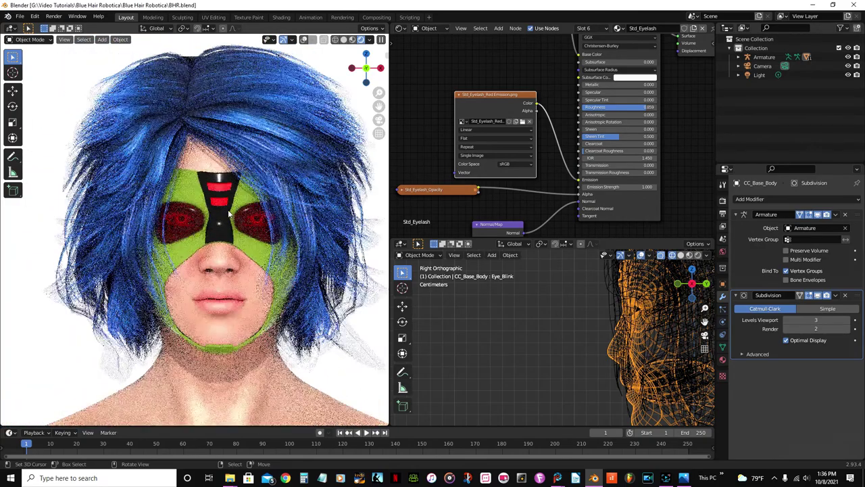